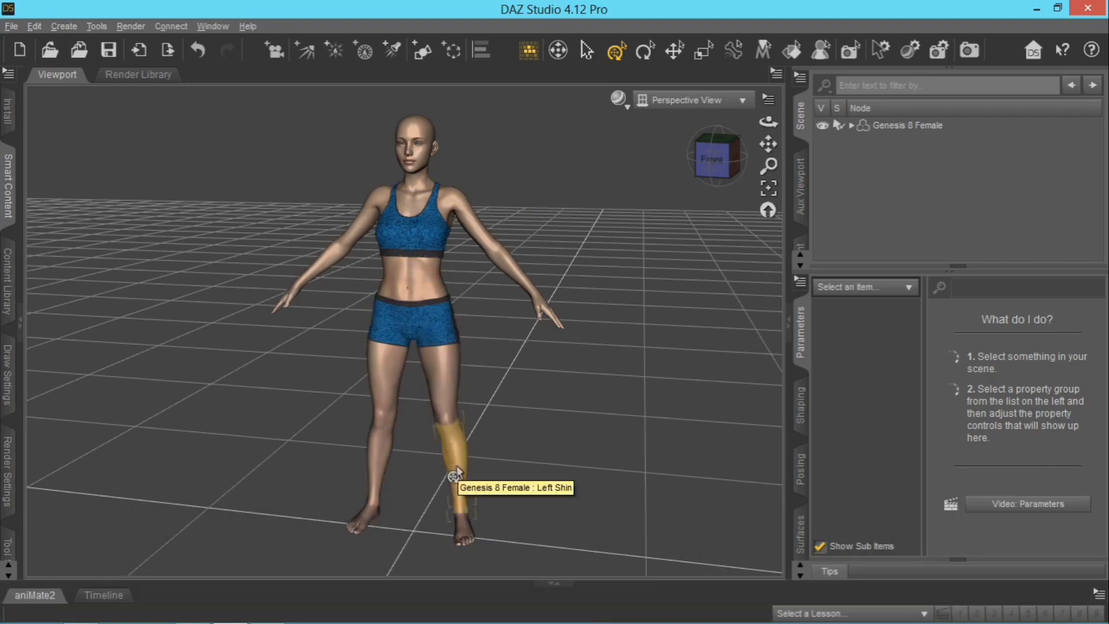
- Load the Genesis 8 Basic Male figure from the Genesis 8 Starter Essentials product into the scene
scroll(519, 395, down, 2)
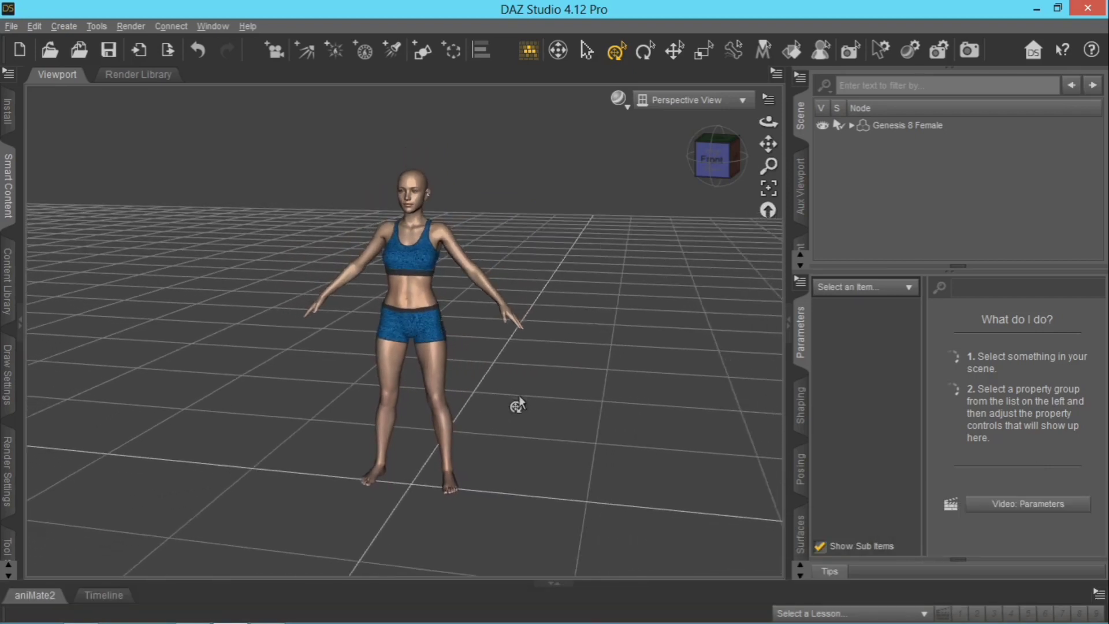
scroll(518, 404, down, 2)
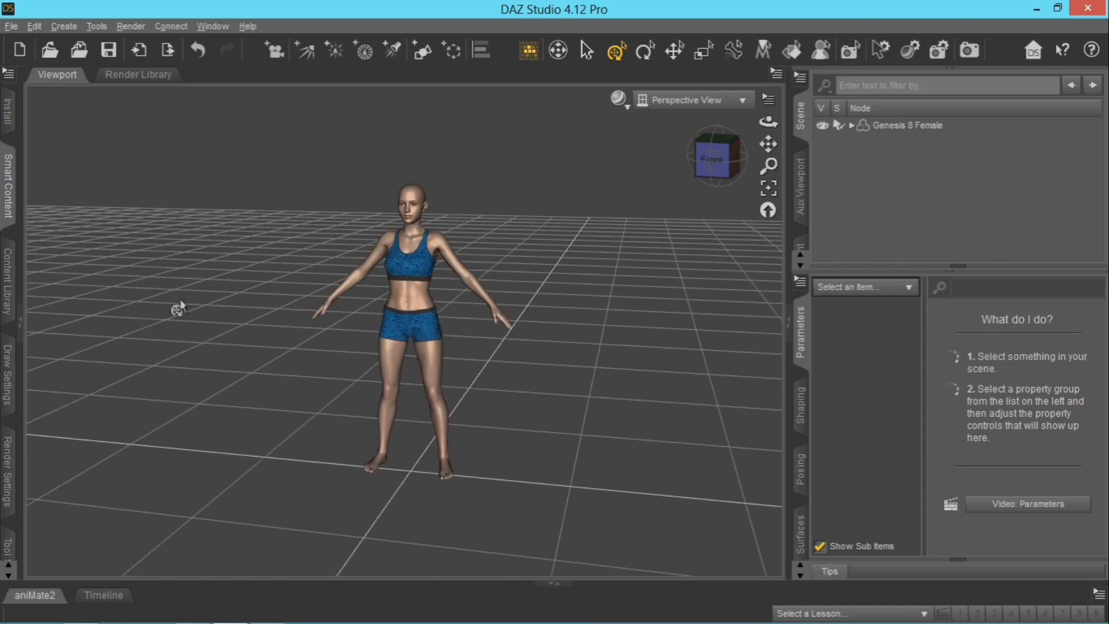
click(7, 186)
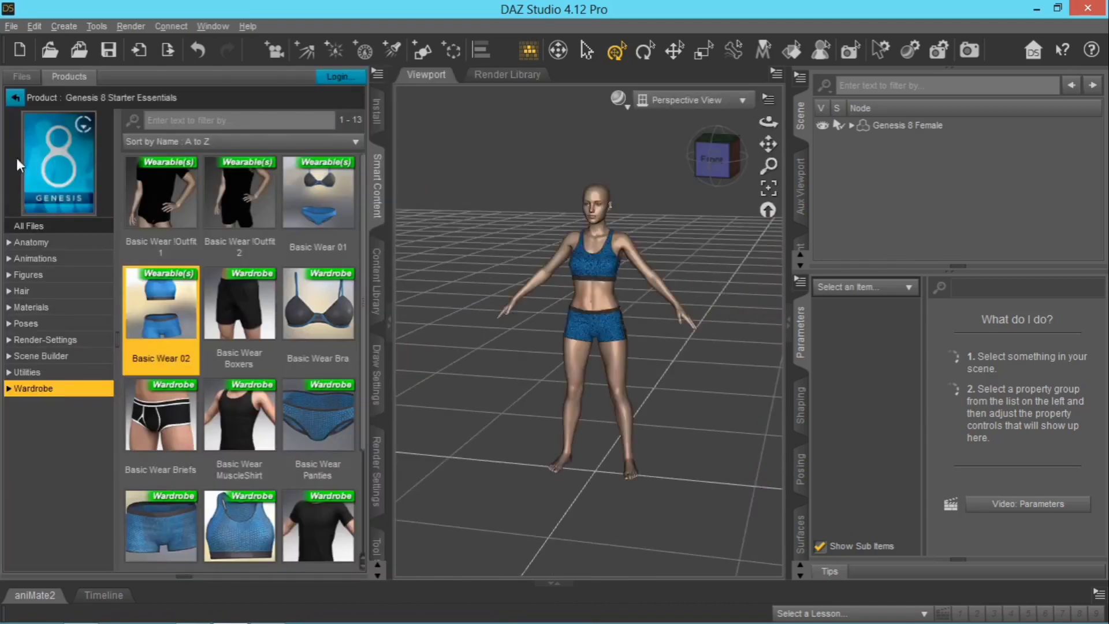
click(15, 98)
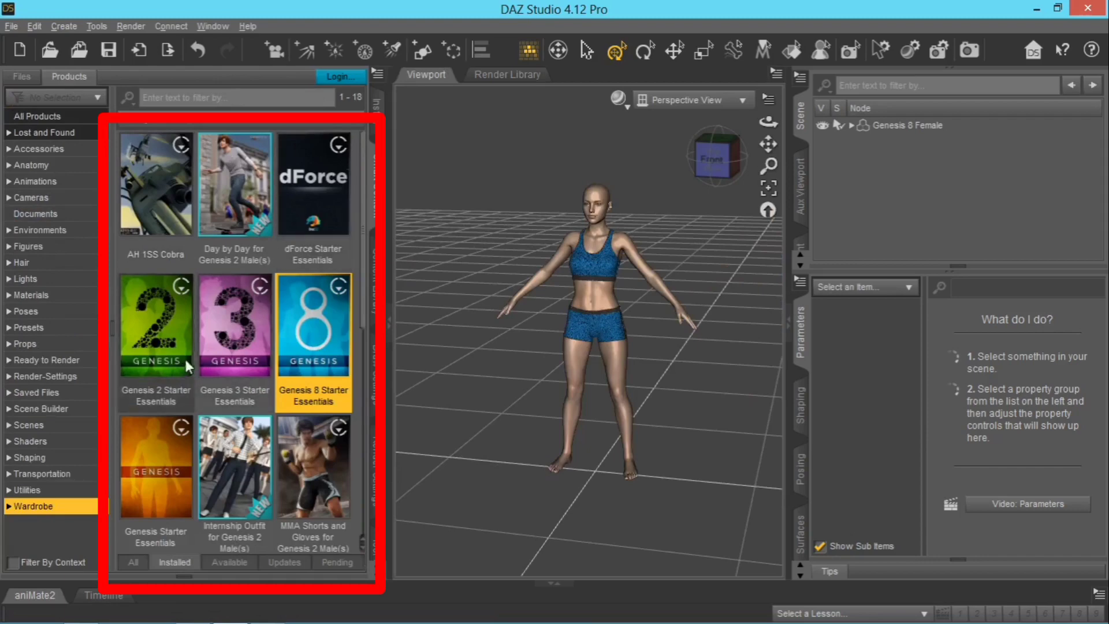
click(306, 338)
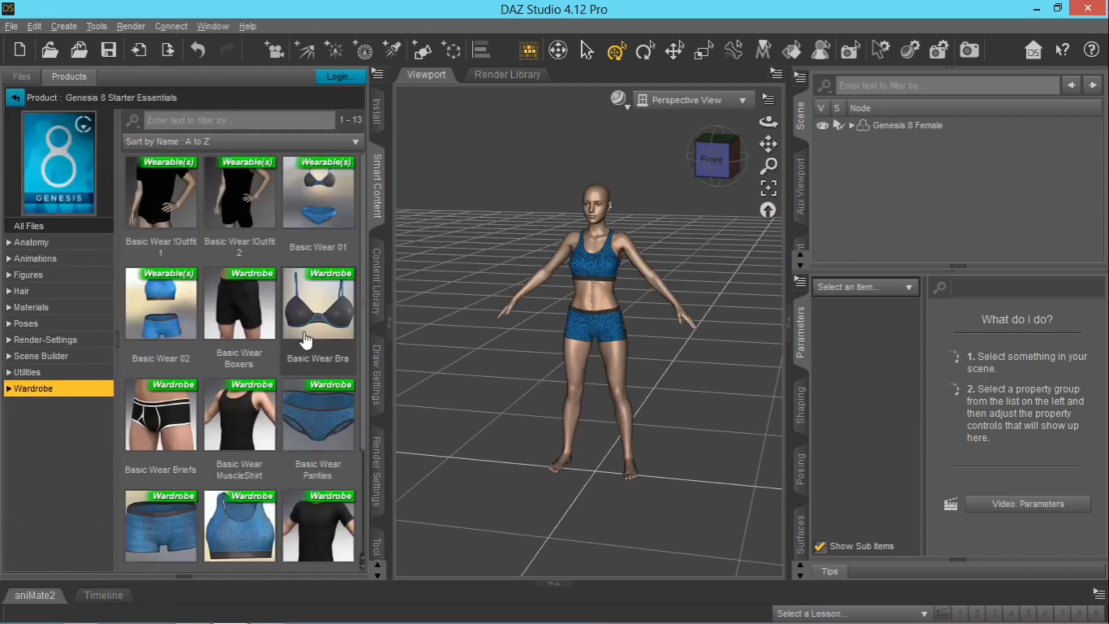
click(25, 275)
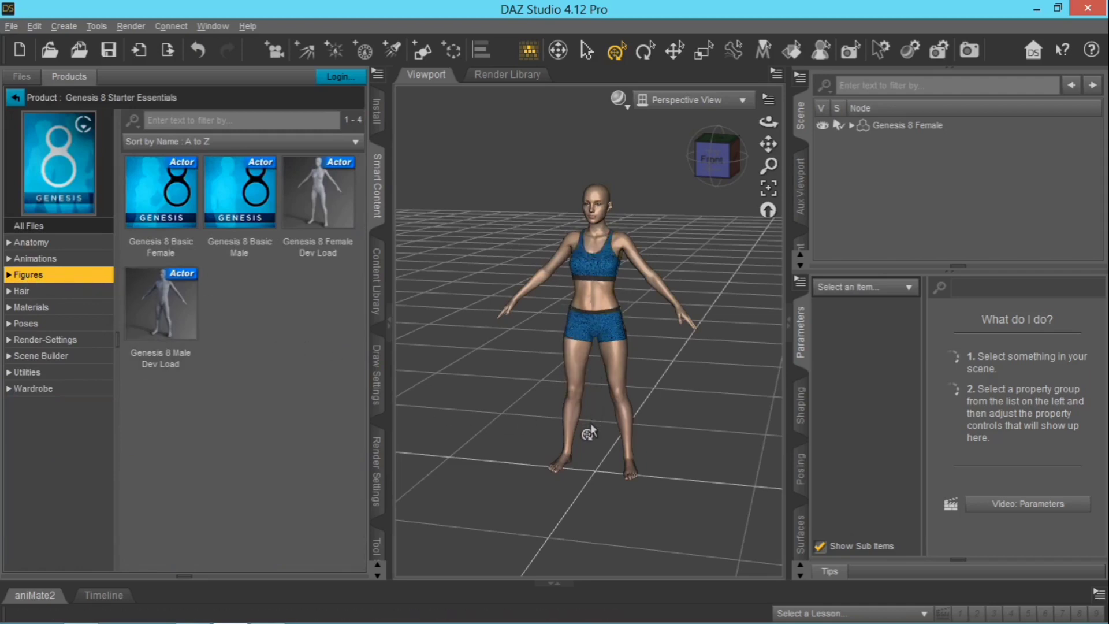
double_click(247, 231)
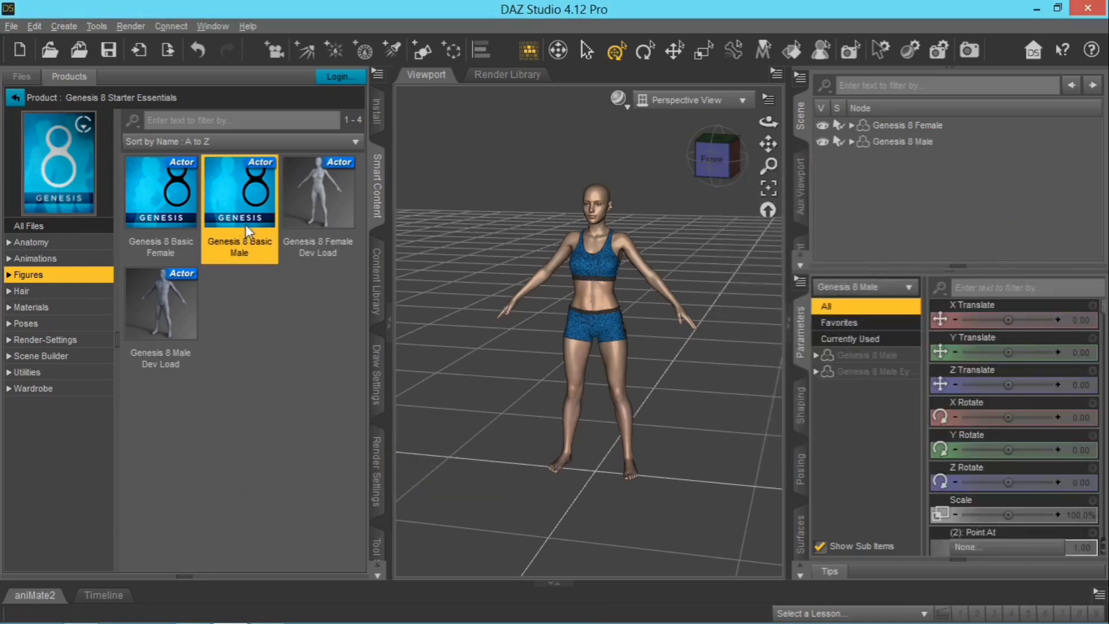
- Move the Genesis 8 Female figure sideways to an X Translate of about -118, beside the male figure
click(926, 126)
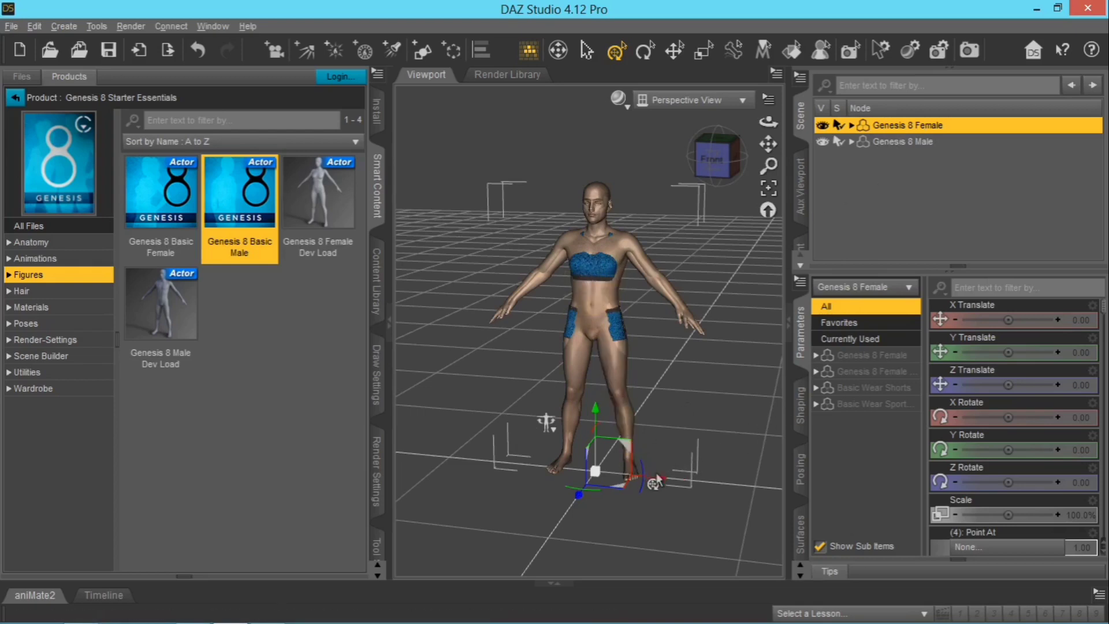
drag(660, 484, 484, 474)
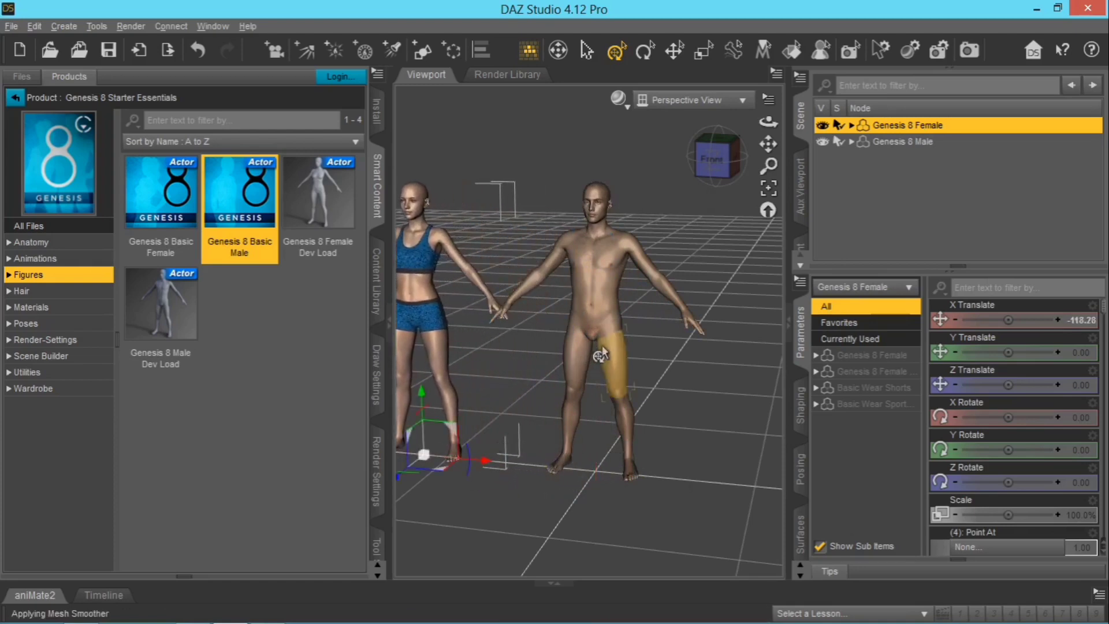
scroll(543, 347, up, 3)
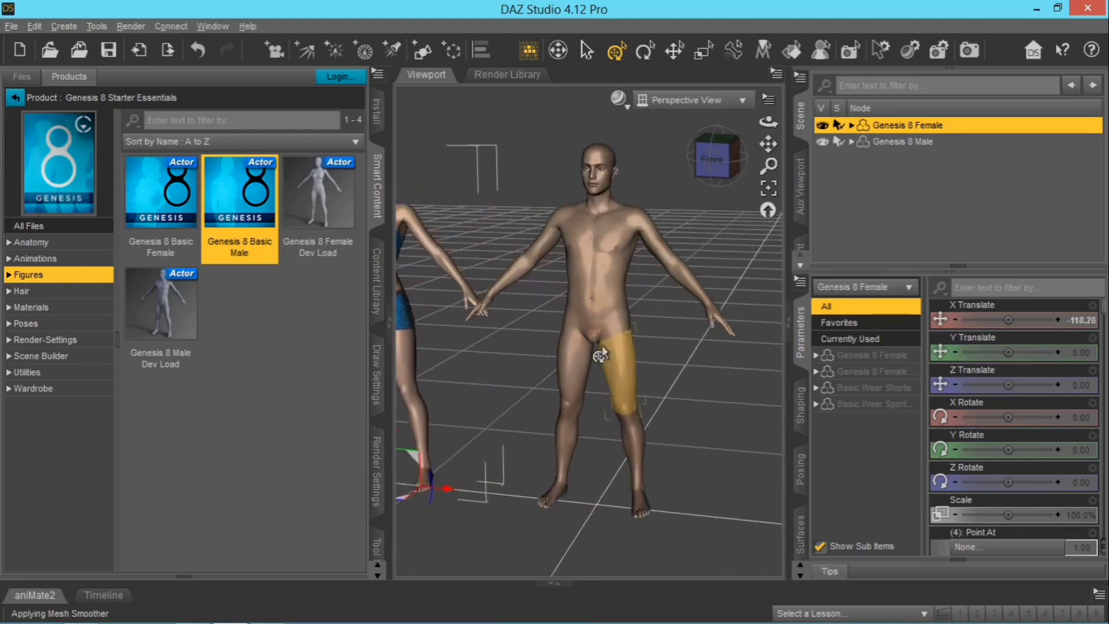
scroll(600, 353, down, 1)
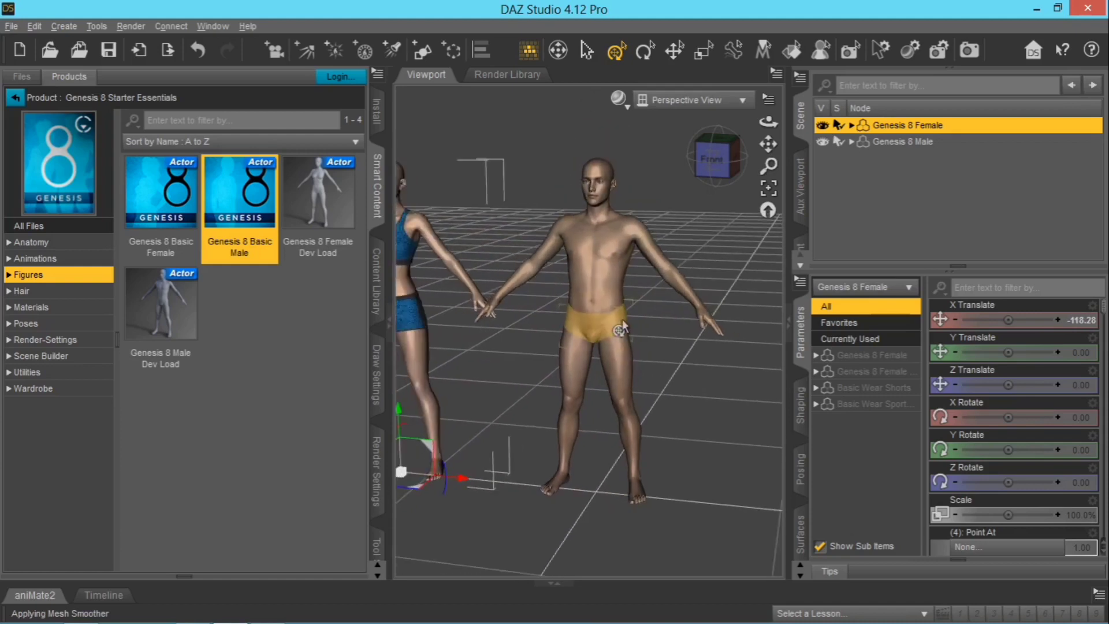
scroll(621, 329, down, 3)
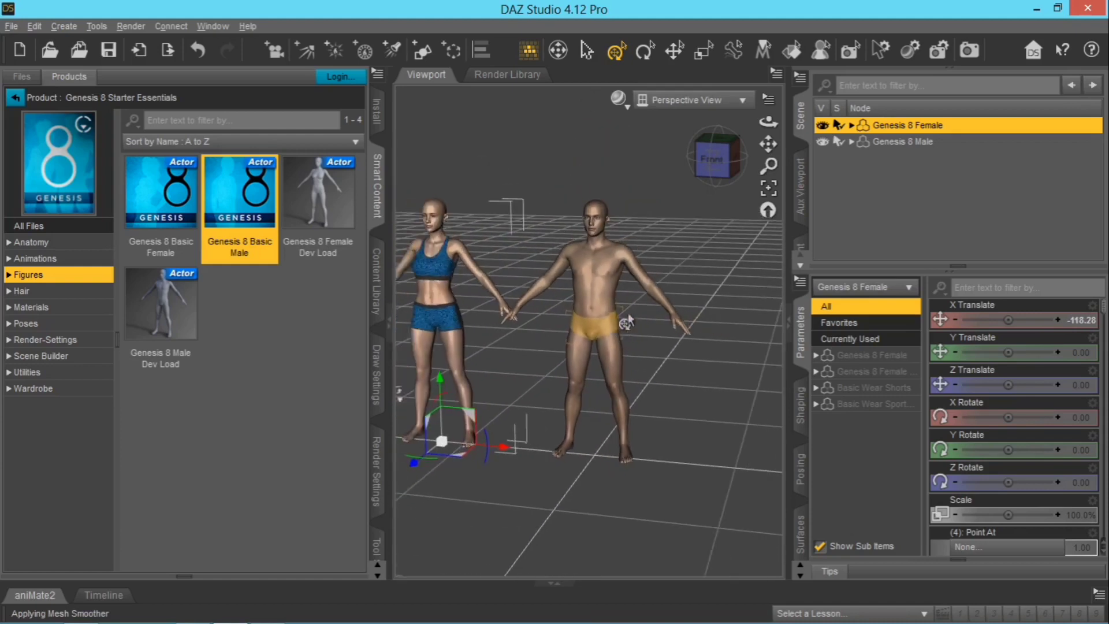
- Dress the Genesis 8 Male figure in Basic Wear !Outfit 2 from the Genesis 8 Starter Essentials wardrobe
click(894, 143)
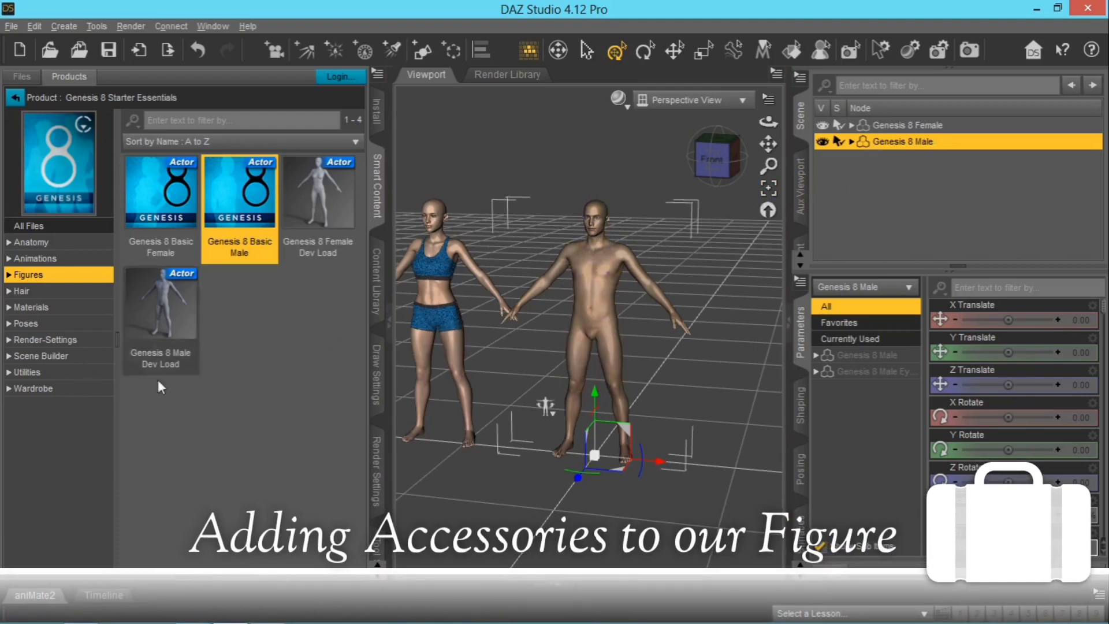
click(29, 391)
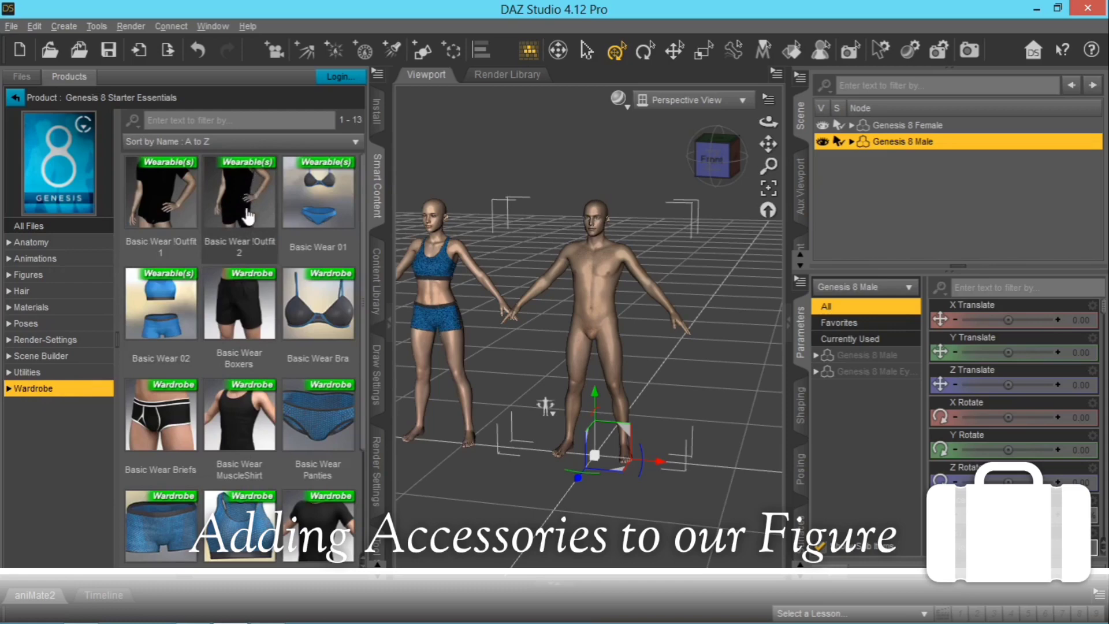
mouse_move(252, 202)
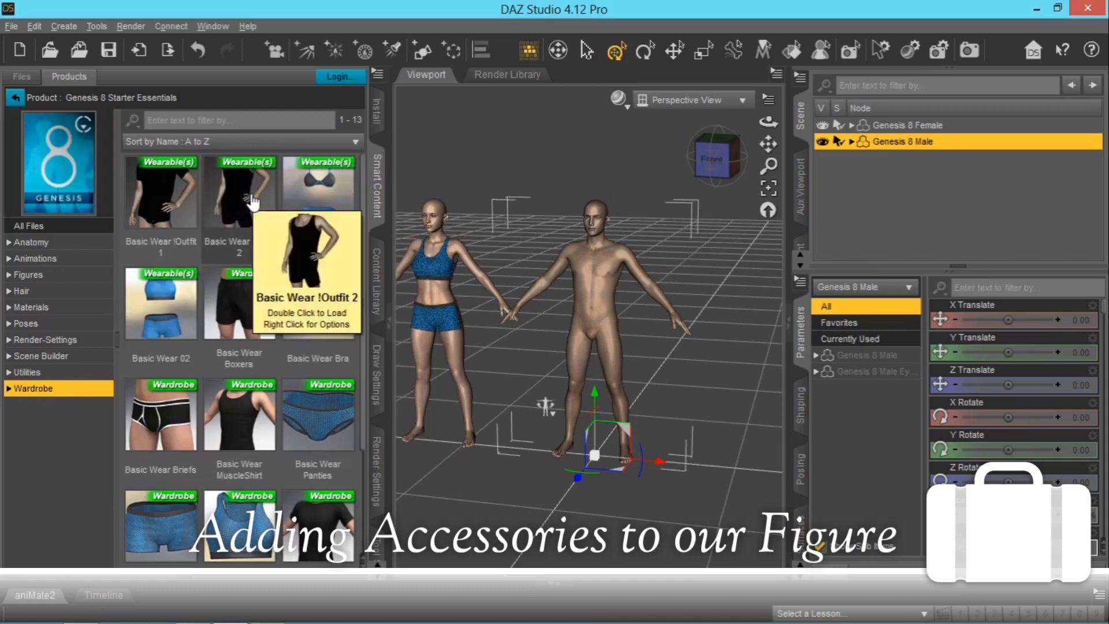
scroll(266, 484, down, 3)
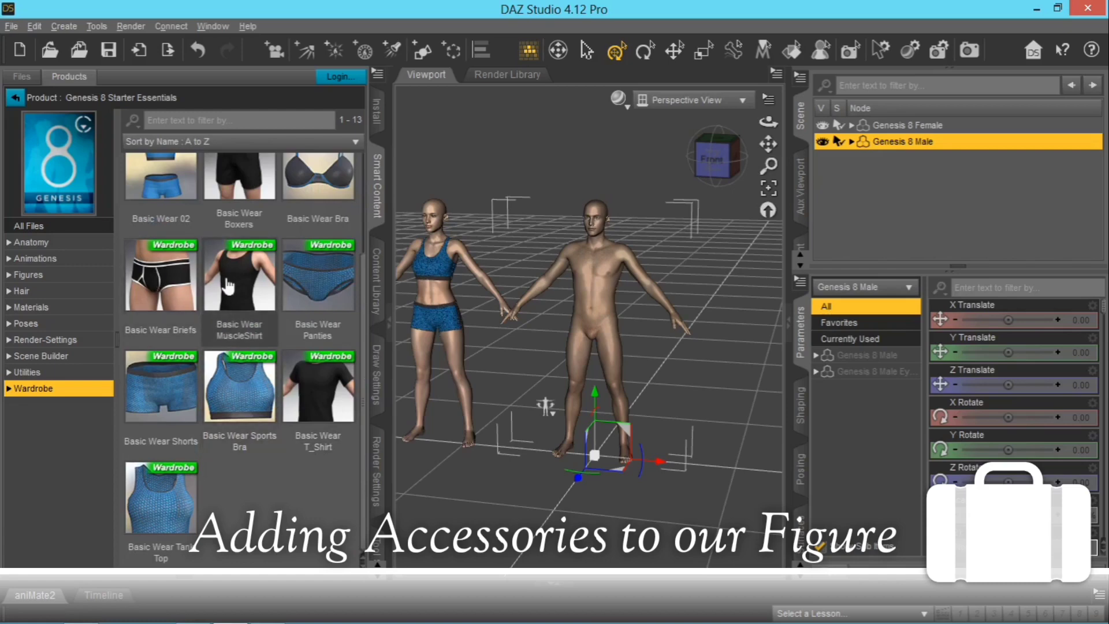
scroll(235, 300, up, 3)
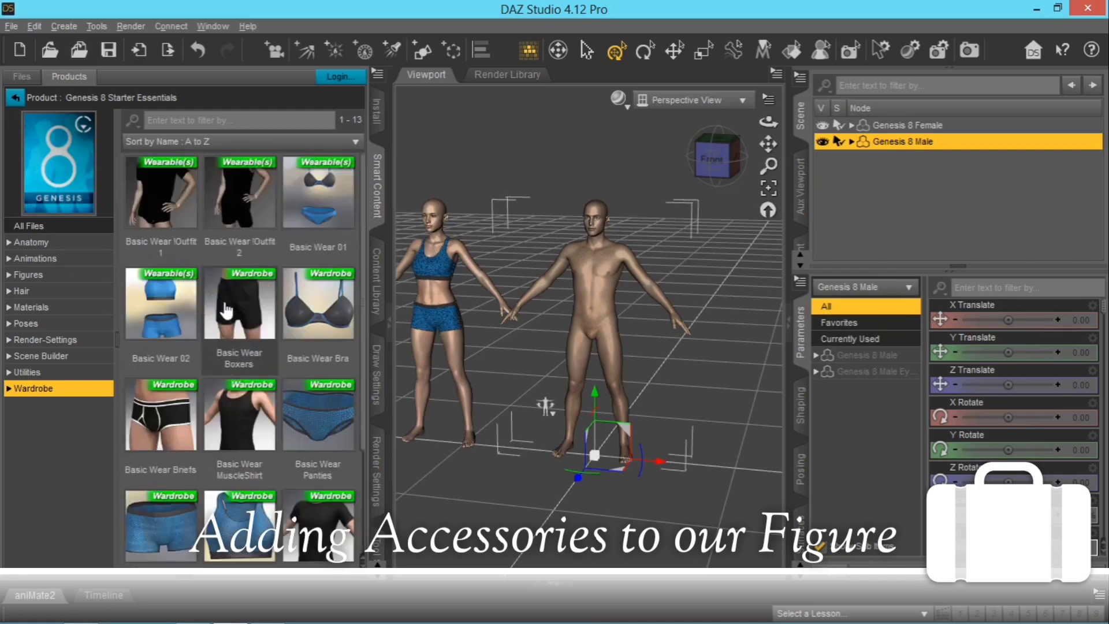
double_click(243, 208)
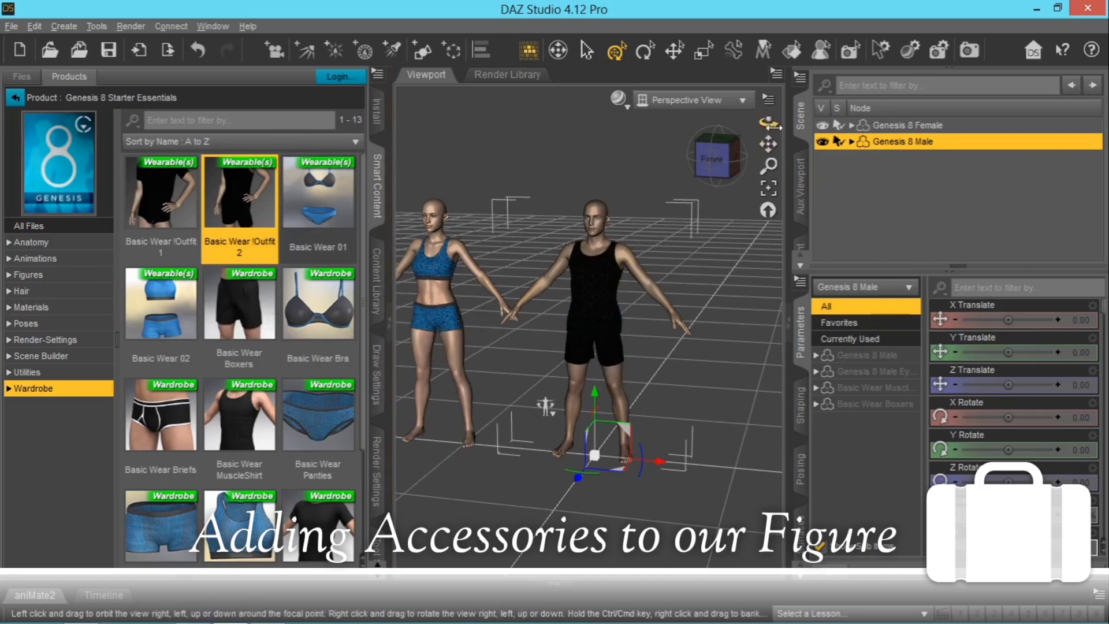
drag(773, 123, 994, 125)
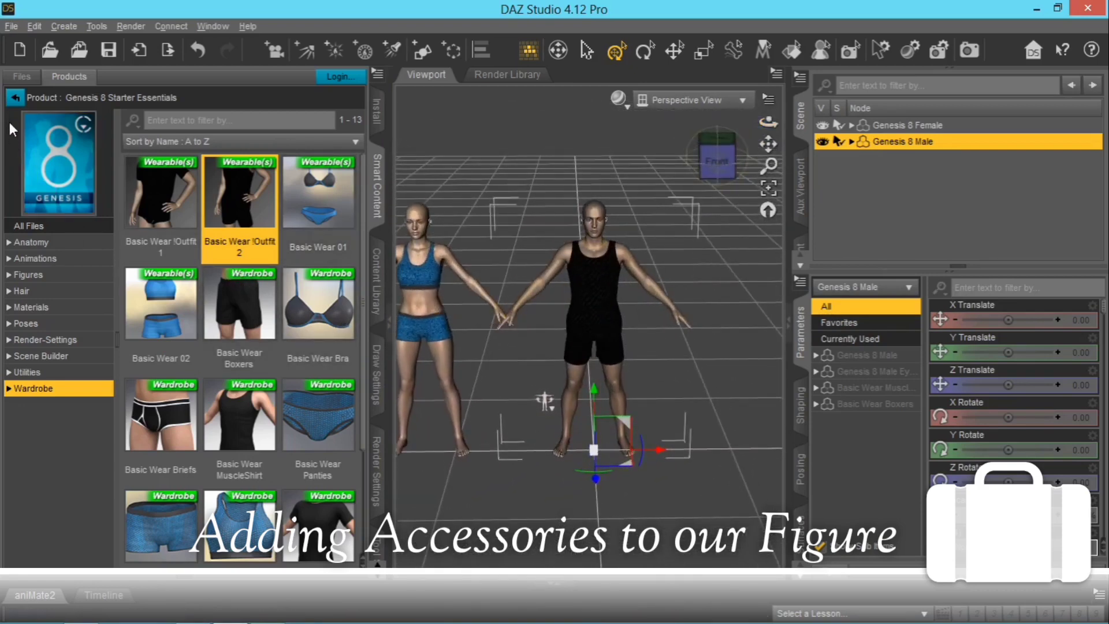
- Open the Genesis 3 Starter Essentials product and look through its wardrobe items, including the Dark Storm clothing
click(15, 98)
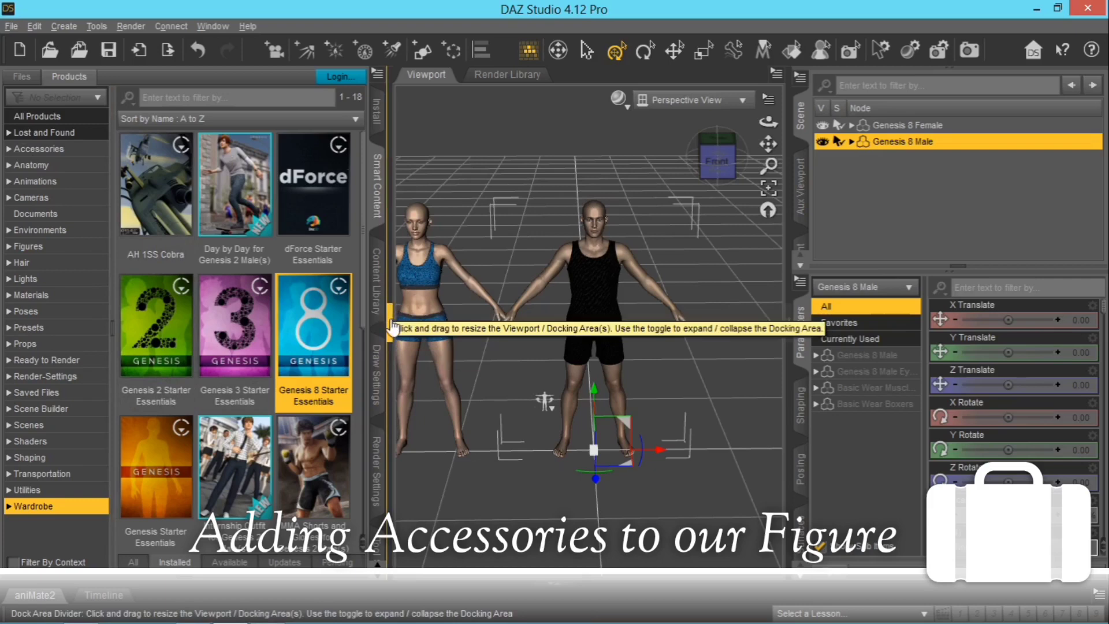
click(789, 315)
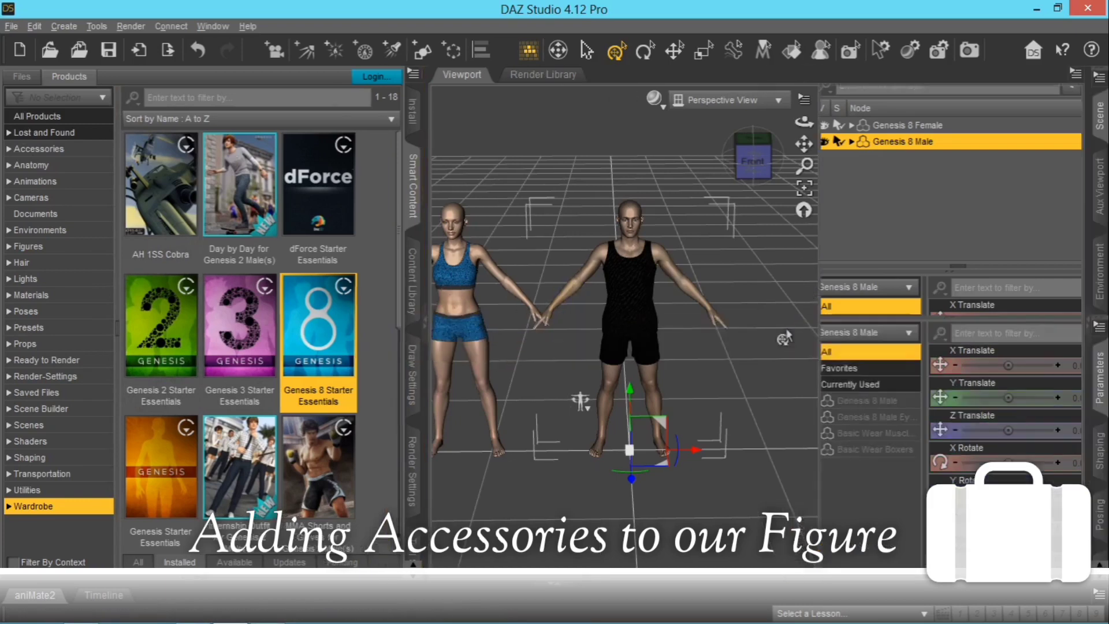
drag(1068, 122, 1069, 129)
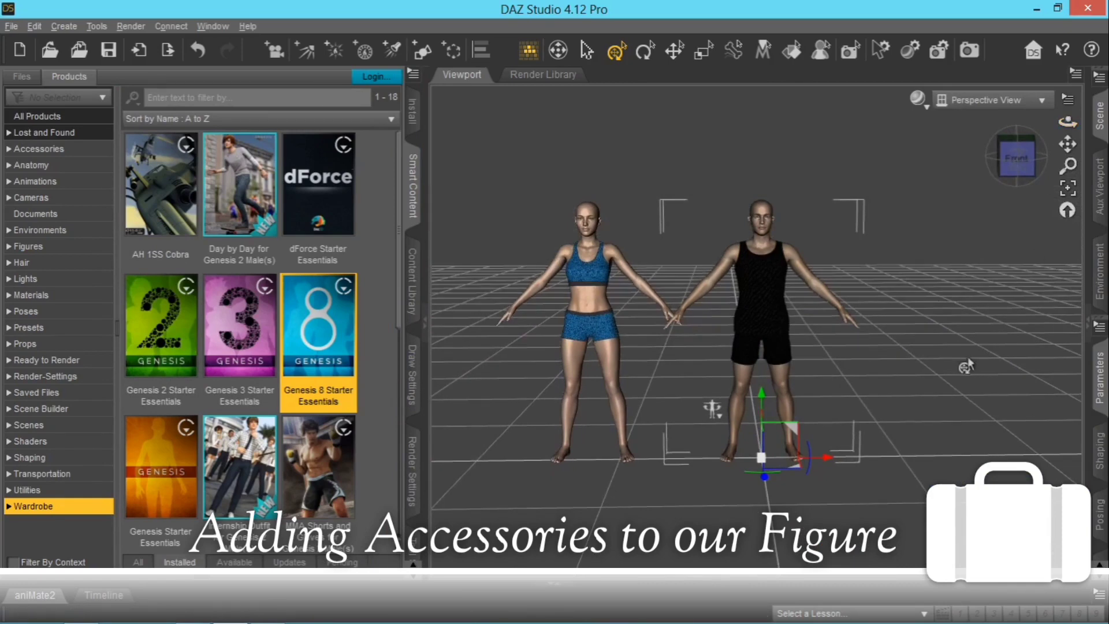
double_click(238, 369)
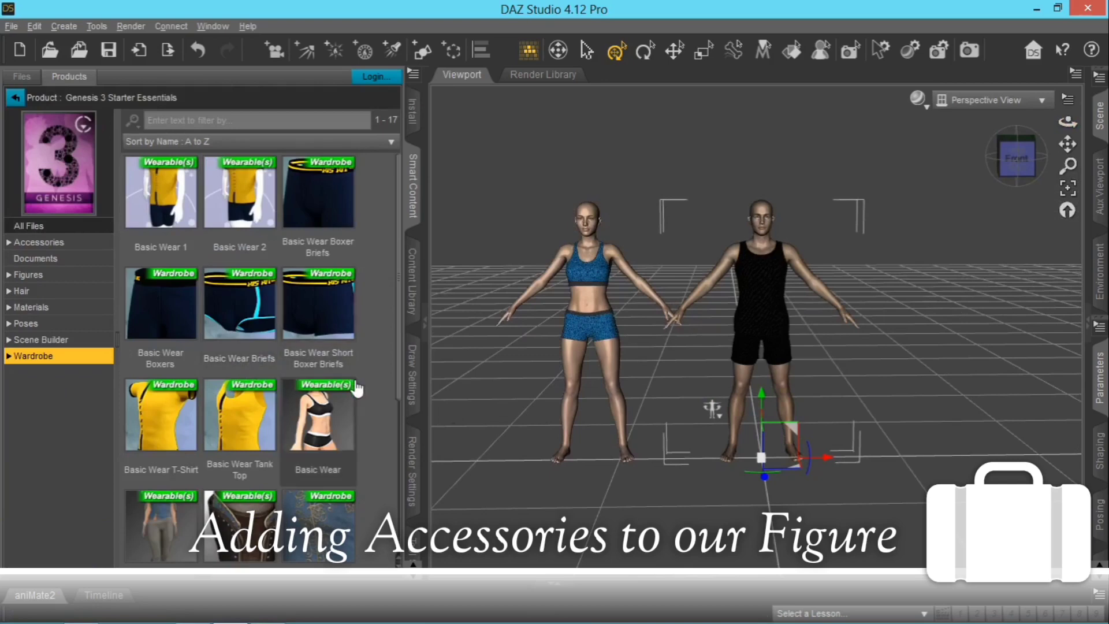
scroll(358, 389, down, 4)
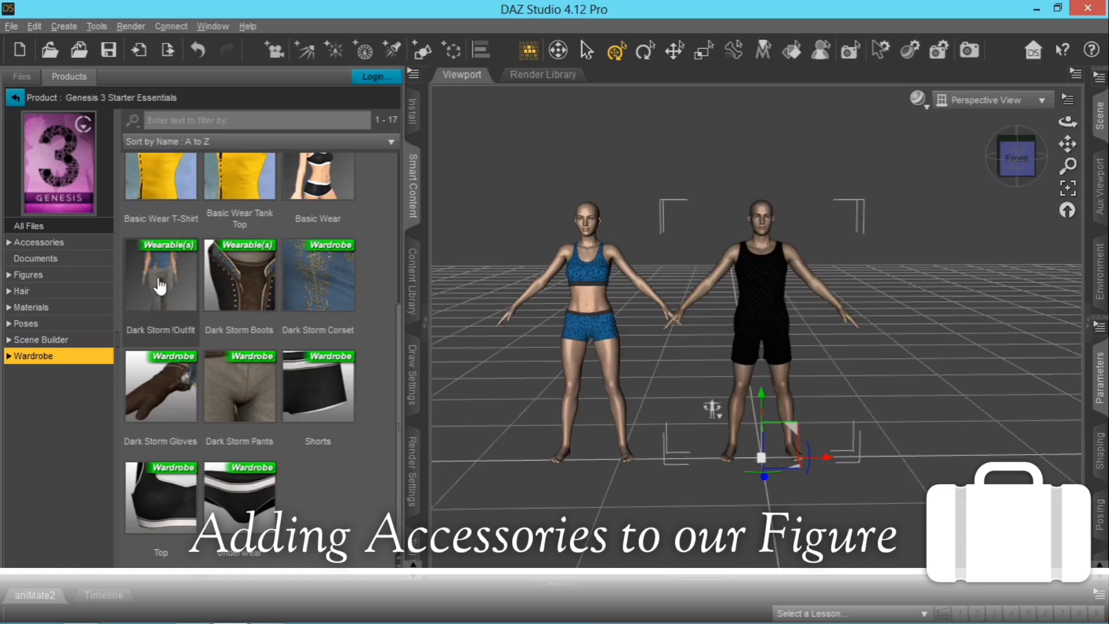
scroll(243, 335, up, 4)
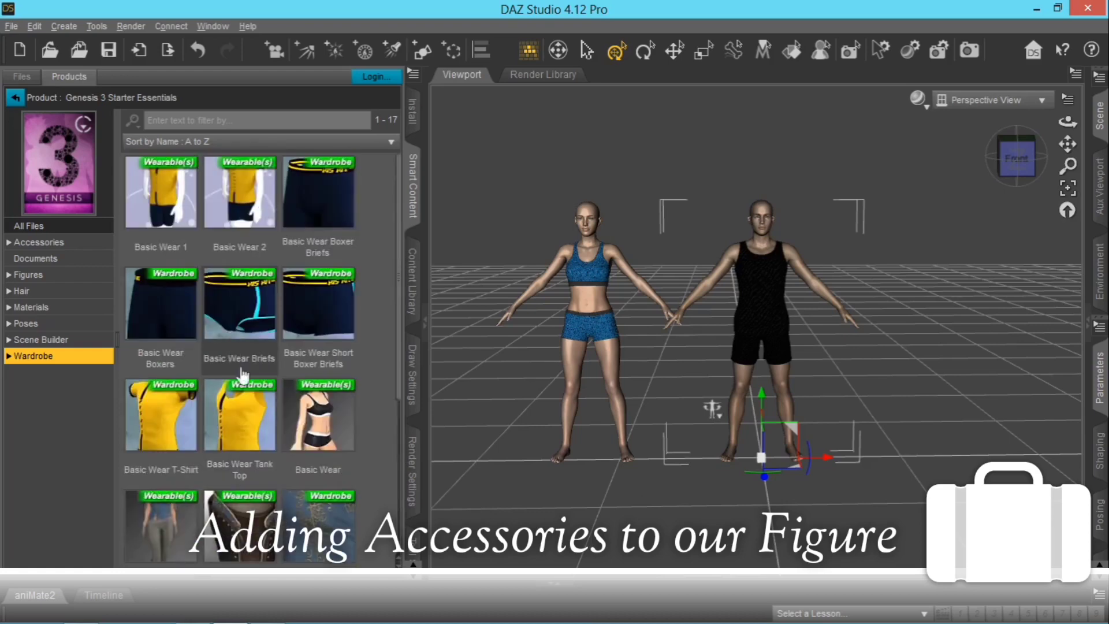
scroll(319, 455, down, 4)
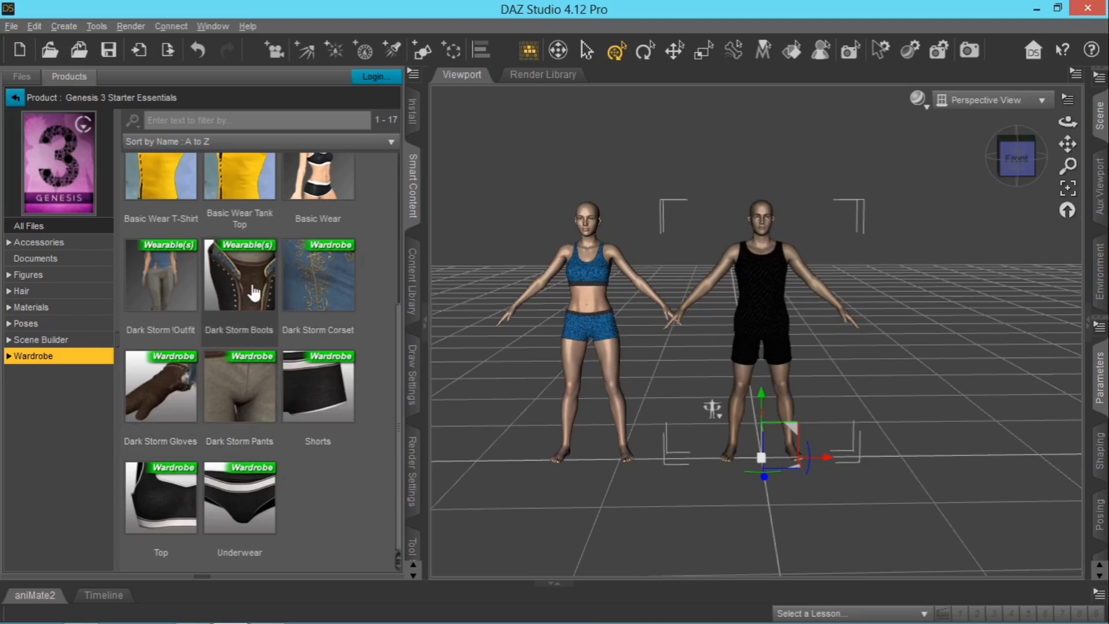
mouse_move(254, 292)
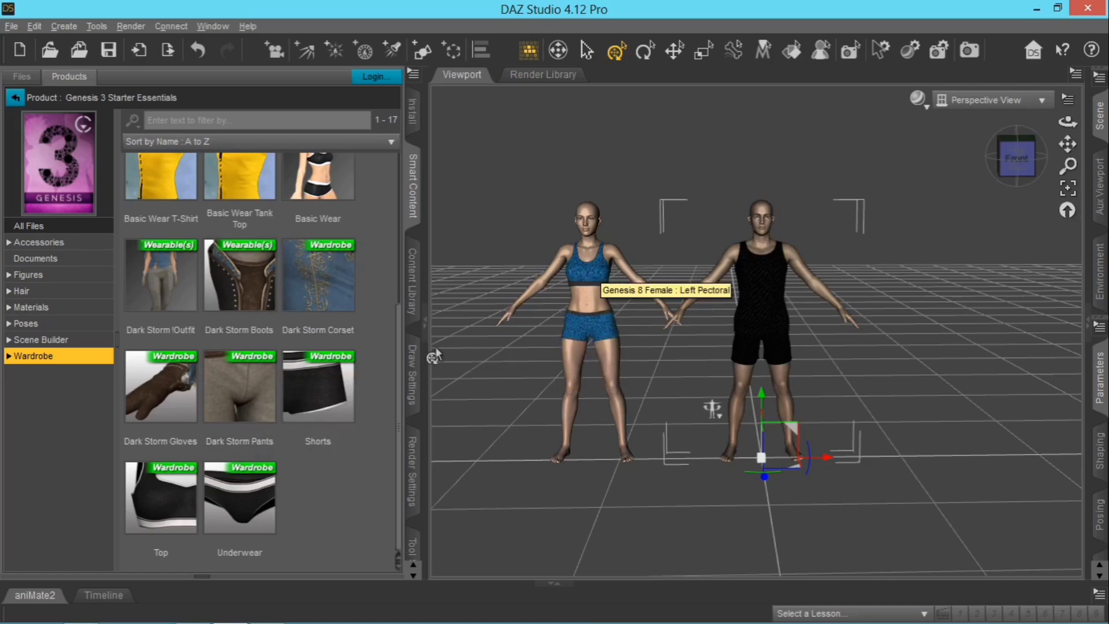
- Select the Genesis 8 Female figure in the scene and bring both figures fully into view
click(1087, 327)
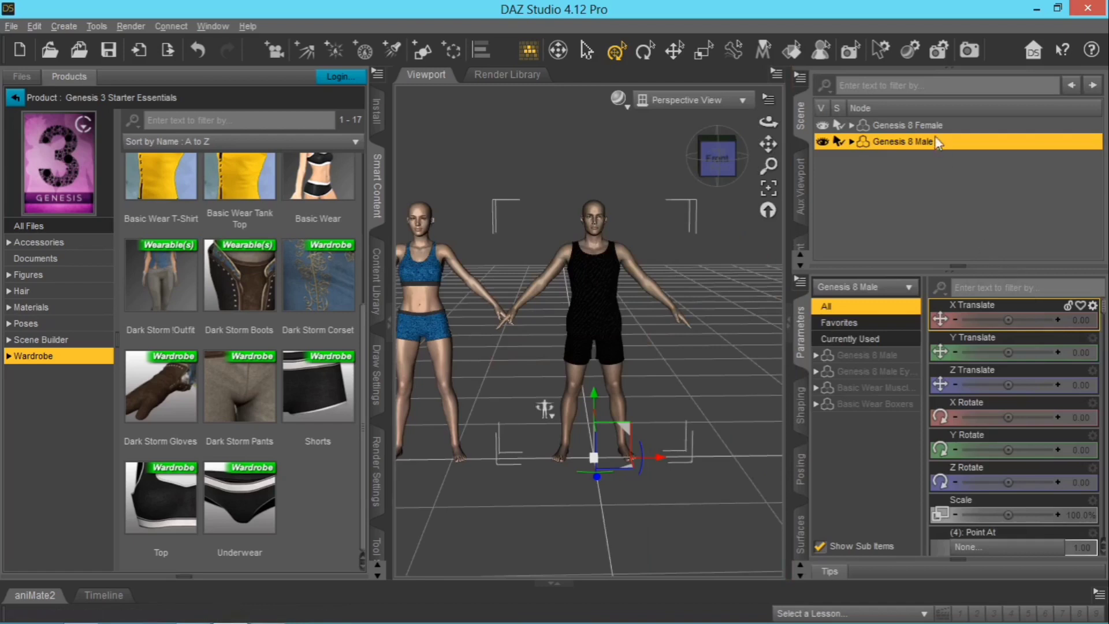
click(927, 125)
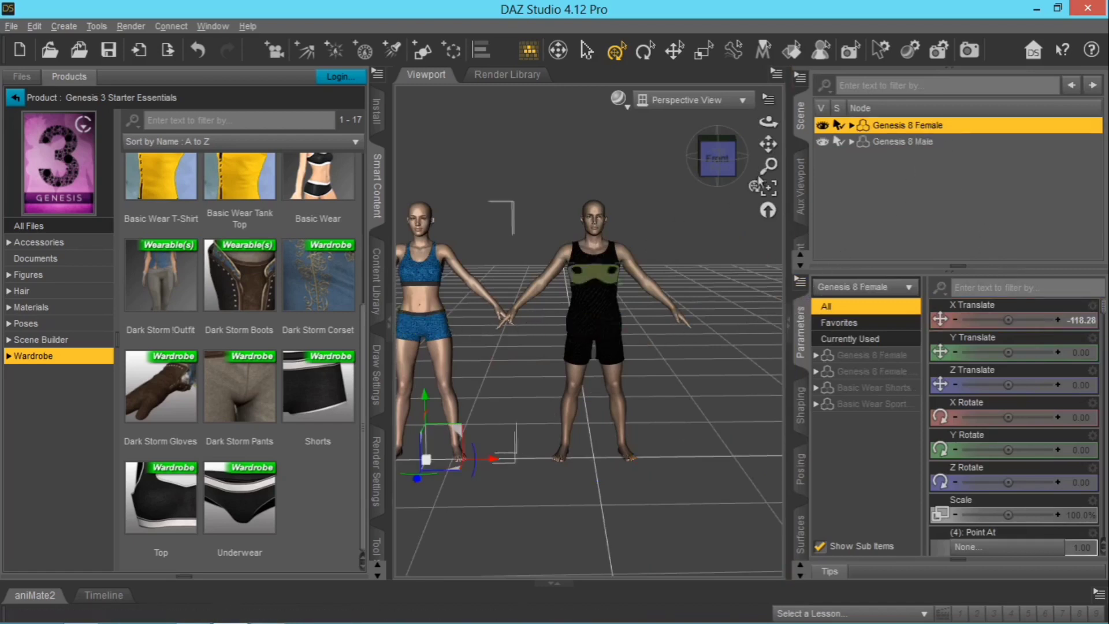
drag(768, 143, 426, 411)
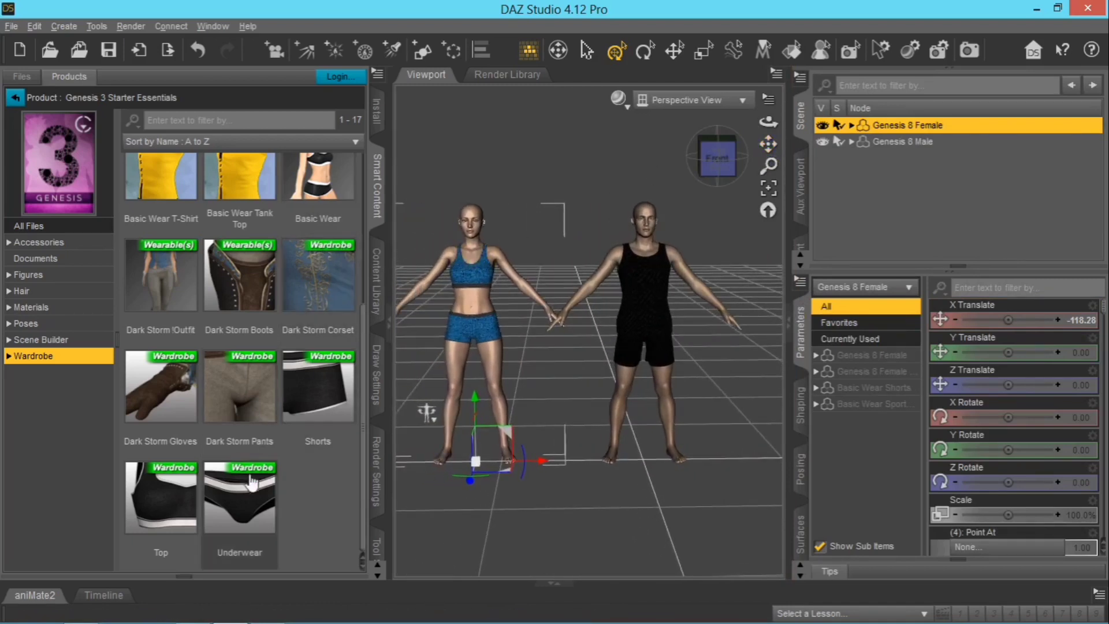
- Show the file information of the Dark Storm Corset in the Genesis 3 Starter Essentials wardrobe
click(184, 577)
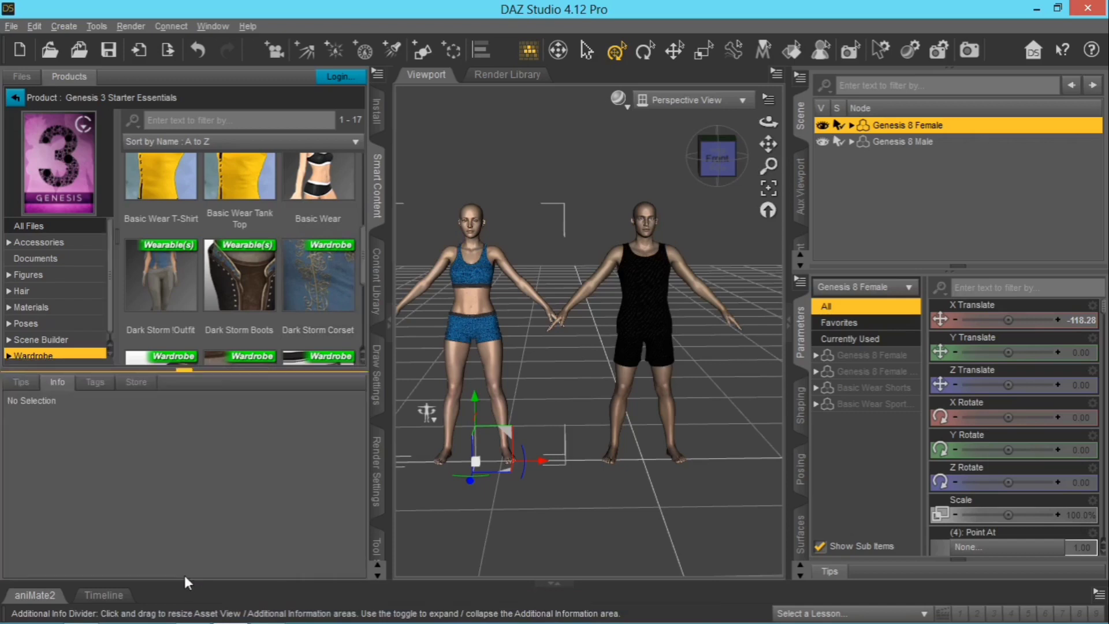
click(23, 385)
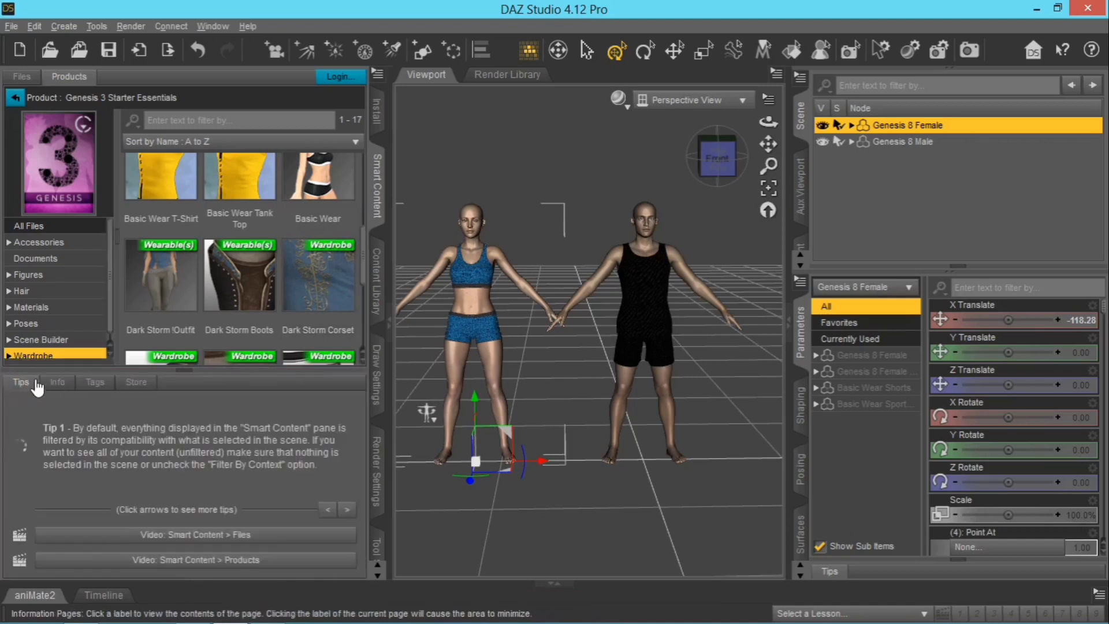
click(57, 382)
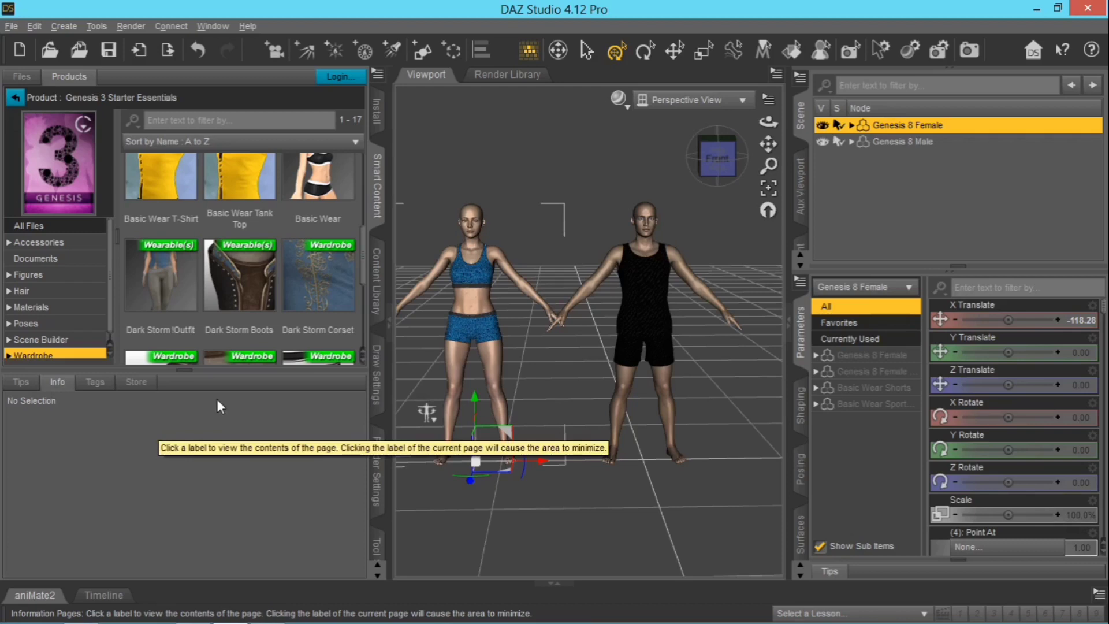
click(338, 289)
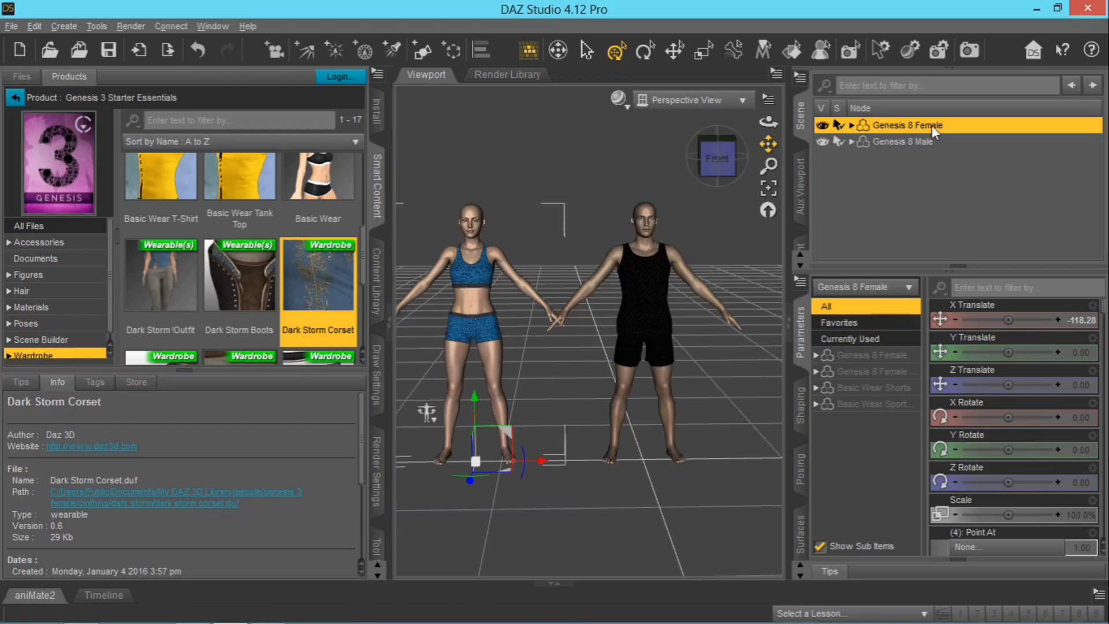
mouse_move(319, 289)
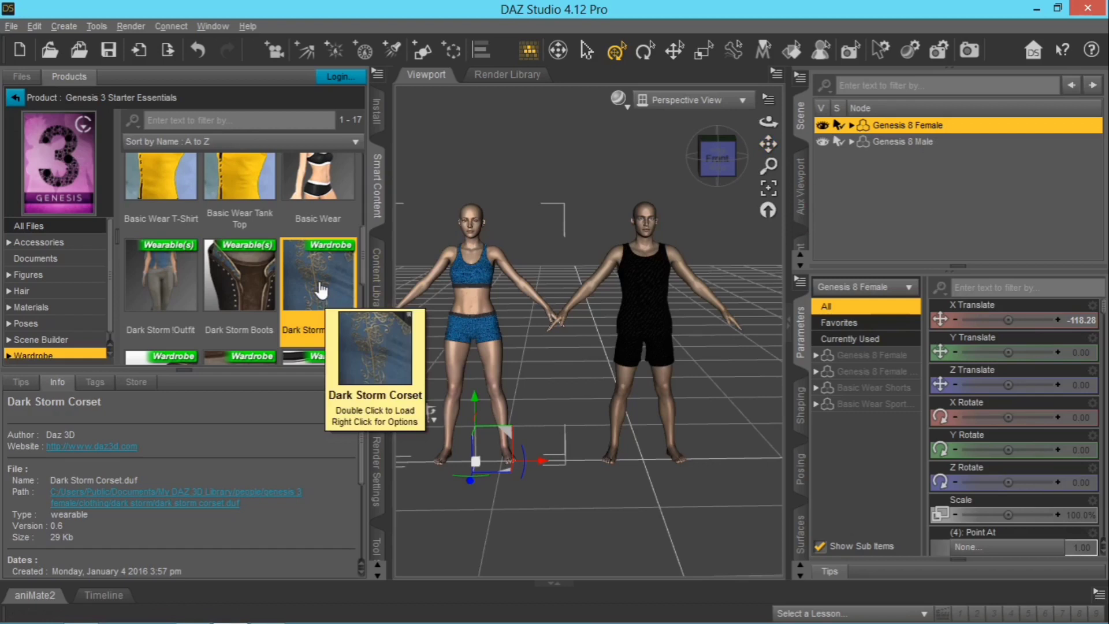
- Load the Dark Storm Corset onto the Genesis 8 Female and auto-fit it as a Genesis 3 Female item with item type None
double_click(320, 289)
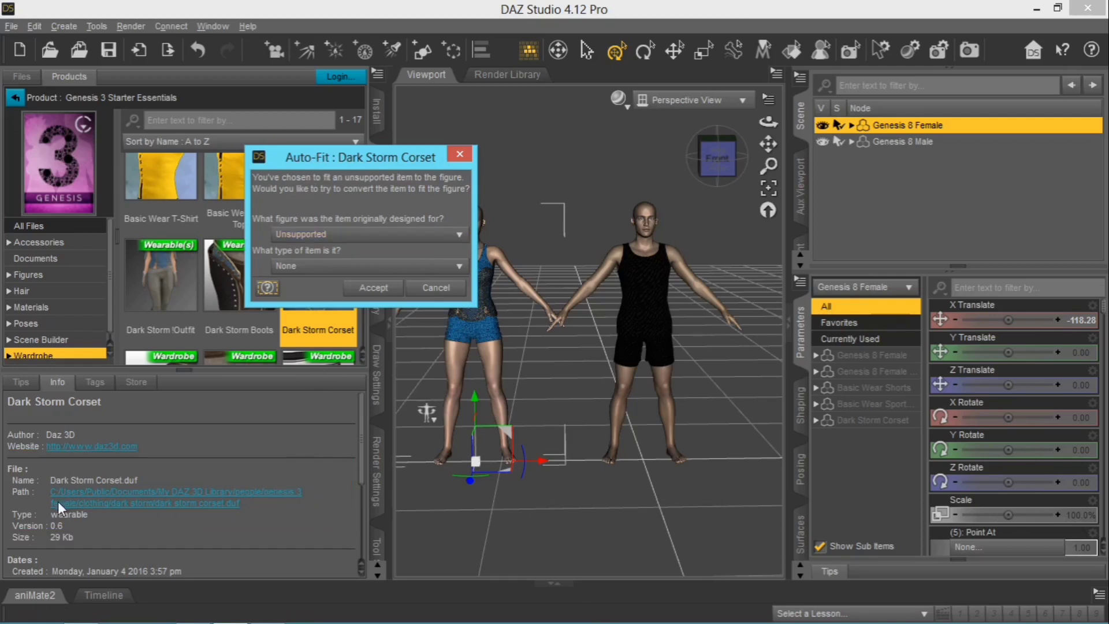
click(376, 234)
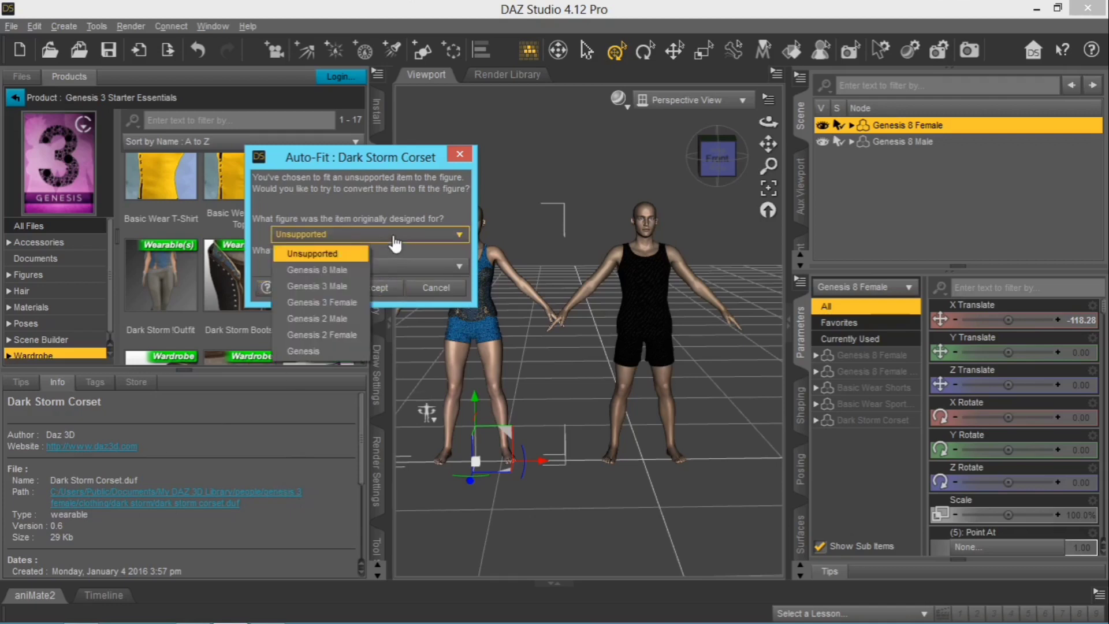
click(348, 301)
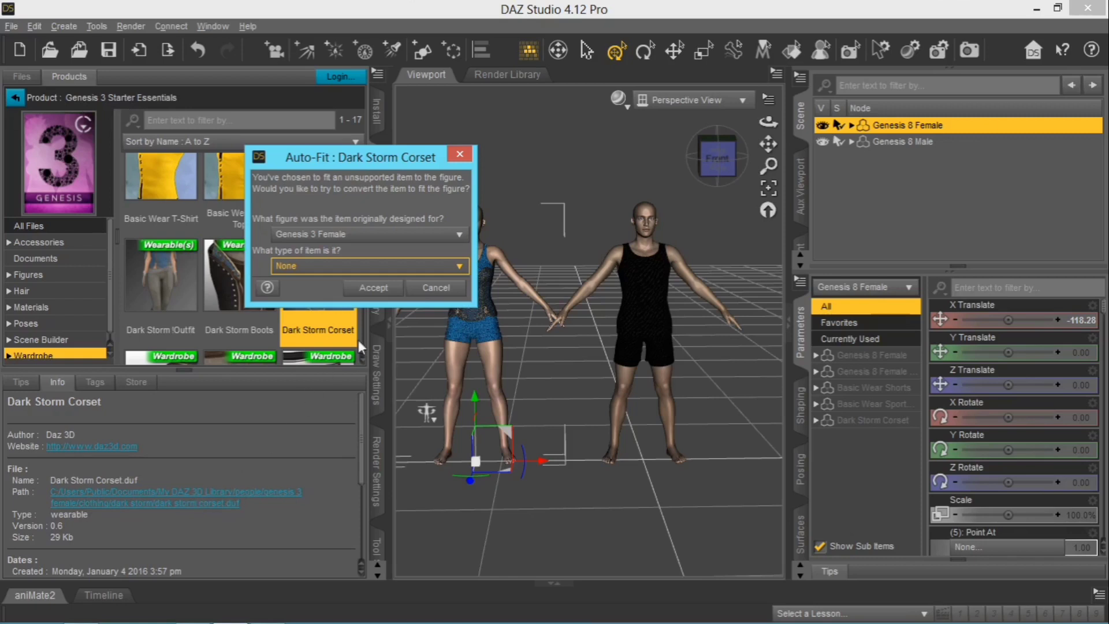
drag(351, 158, 606, 228)
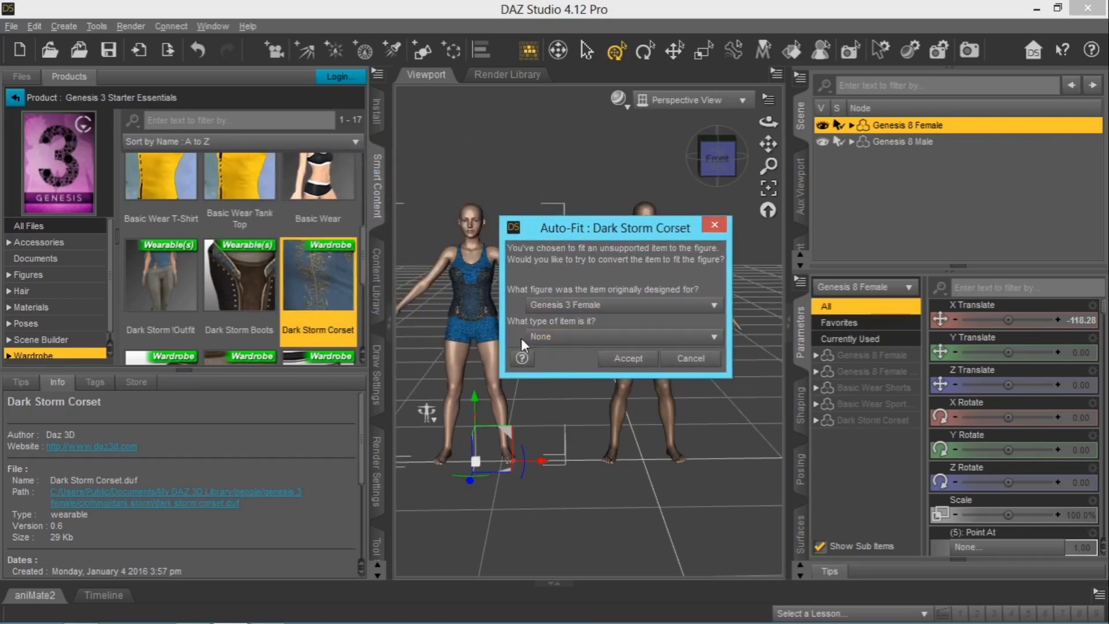
click(566, 337)
mouse_move(569, 403)
mouse_move(560, 372)
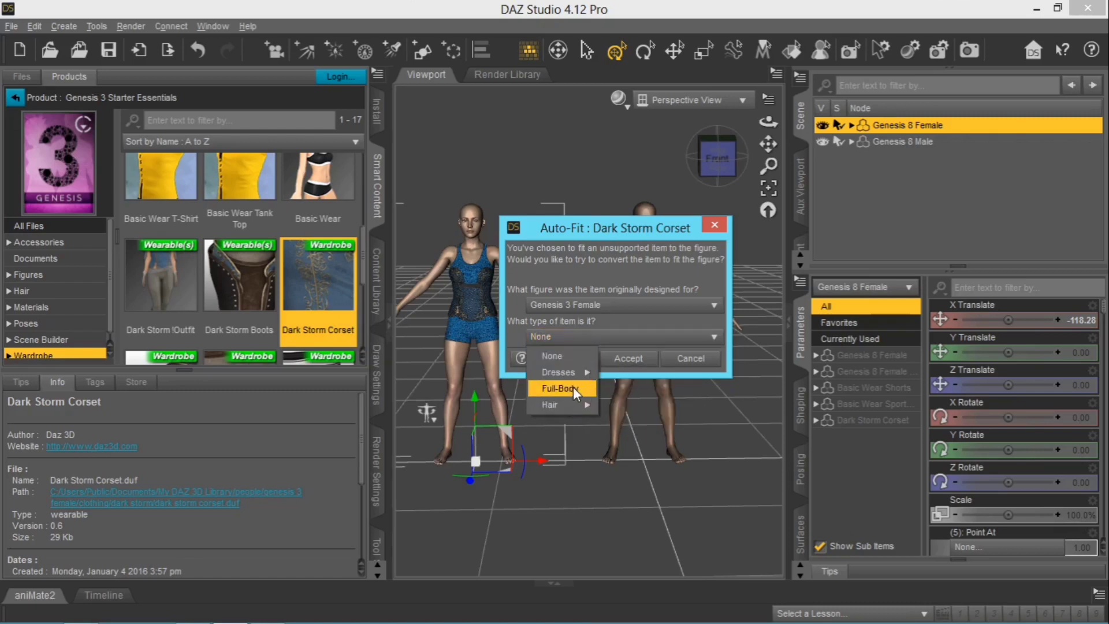
click(638, 323)
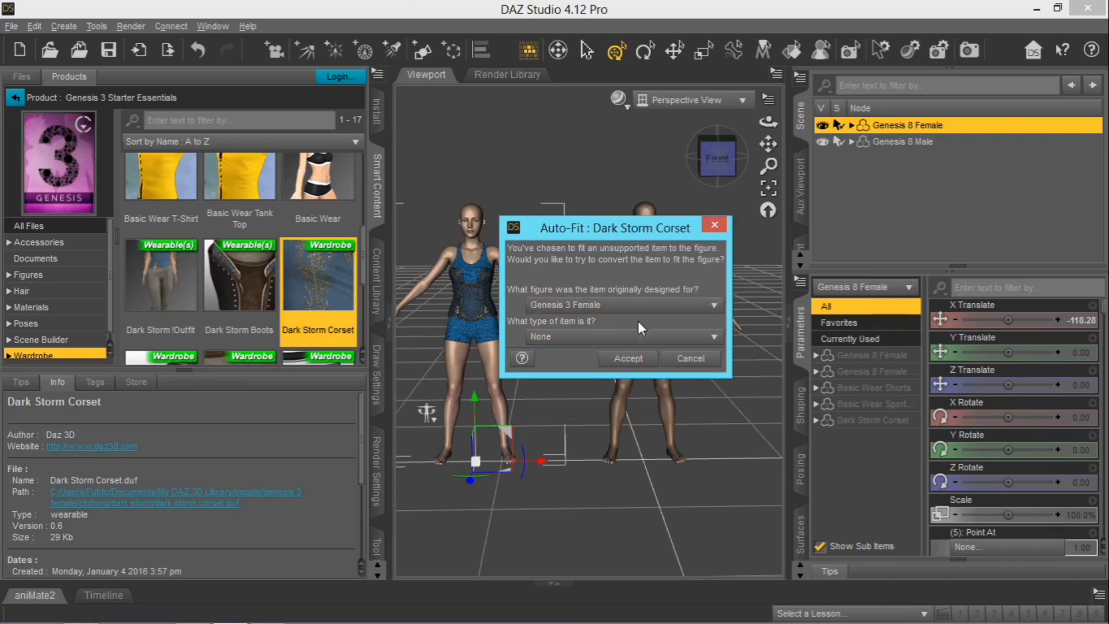
click(627, 359)
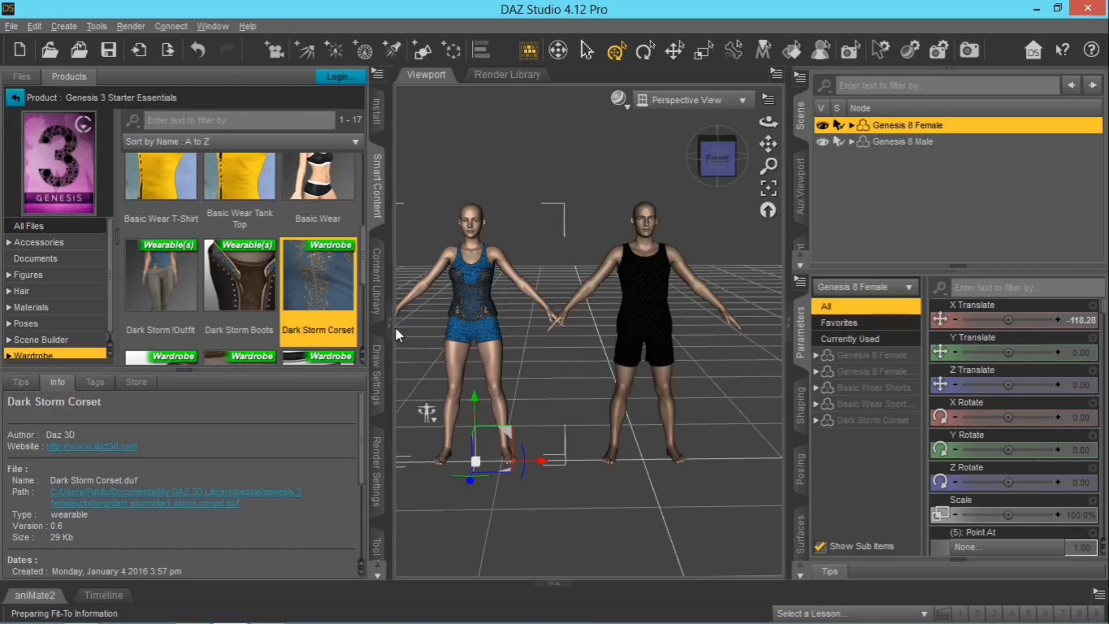
- Examine the corset on the female figure, the remaining Dark Storm wardrobe items, and the items parented to Genesis 8 Female in the scene
scroll(482, 278, up, 8)
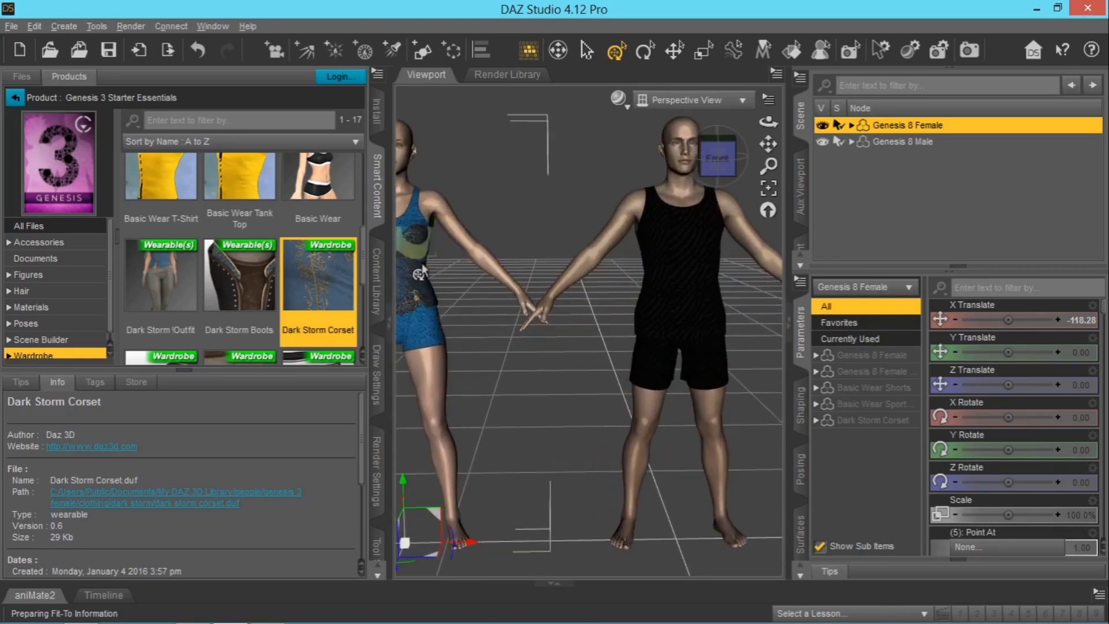
scroll(440, 271, down, 6)
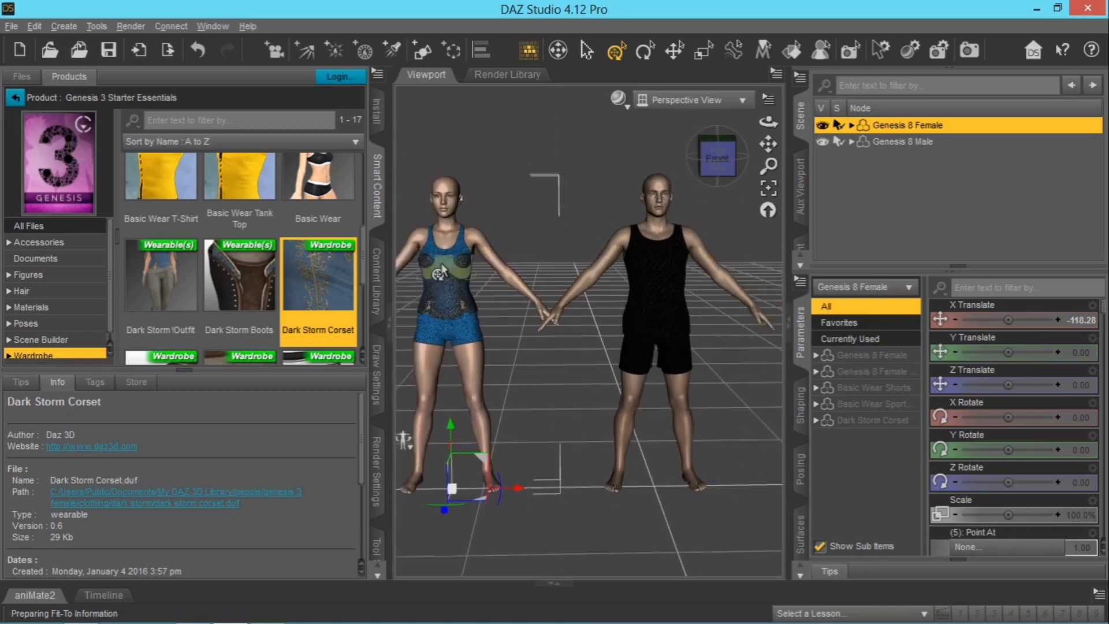
scroll(440, 271, down, 2)
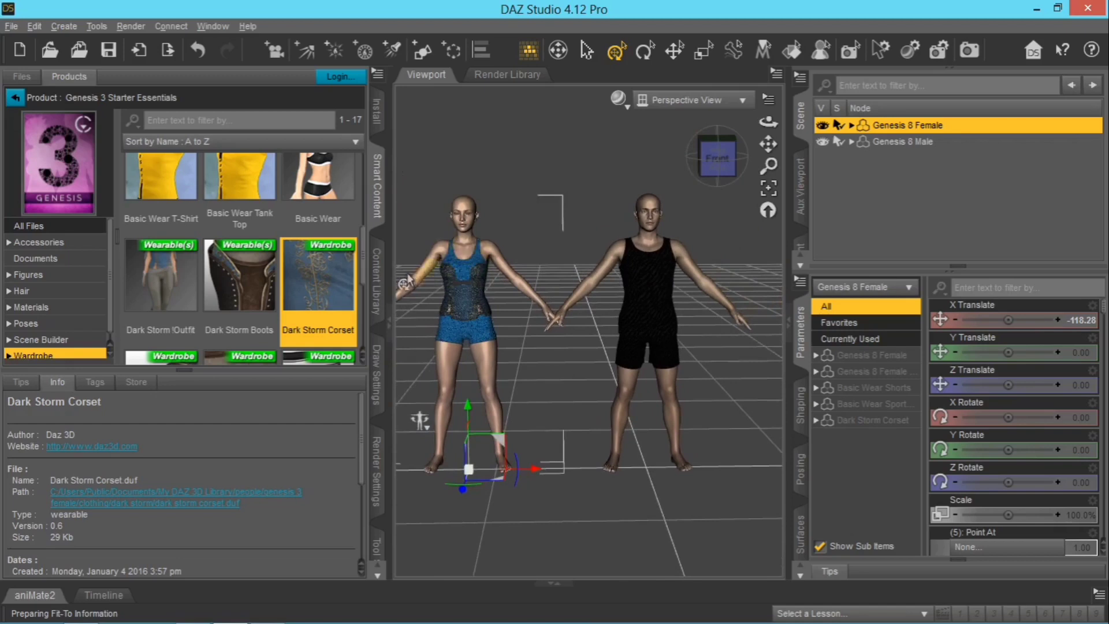
scroll(297, 283, down, 4)
scroll(293, 282, up, 4)
scroll(293, 289, down, 2)
scroll(293, 292, down, 2)
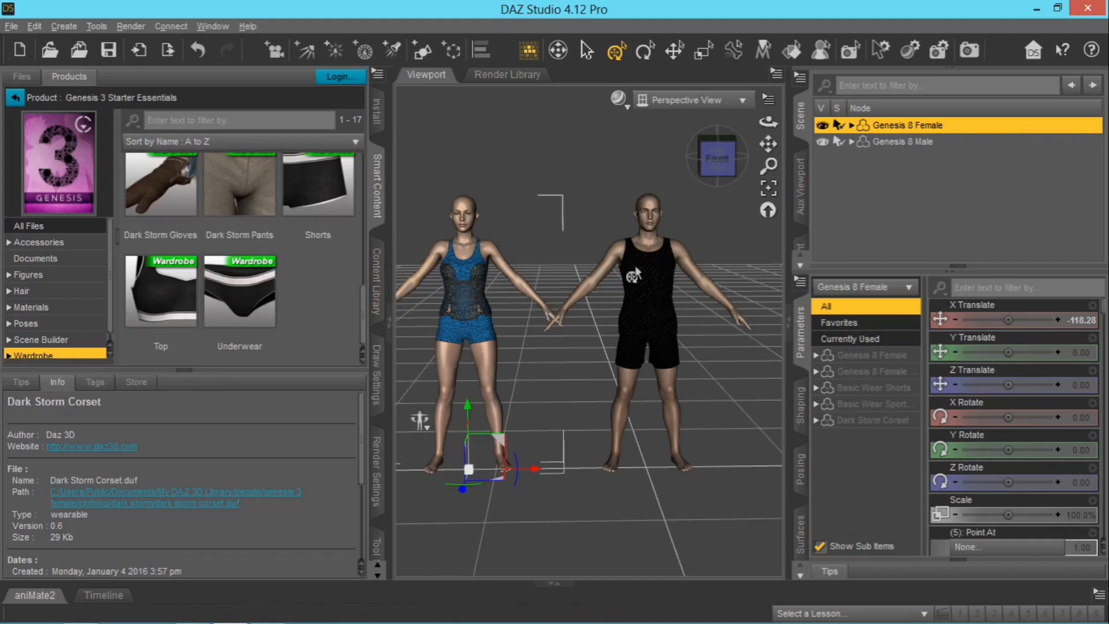
click(851, 125)
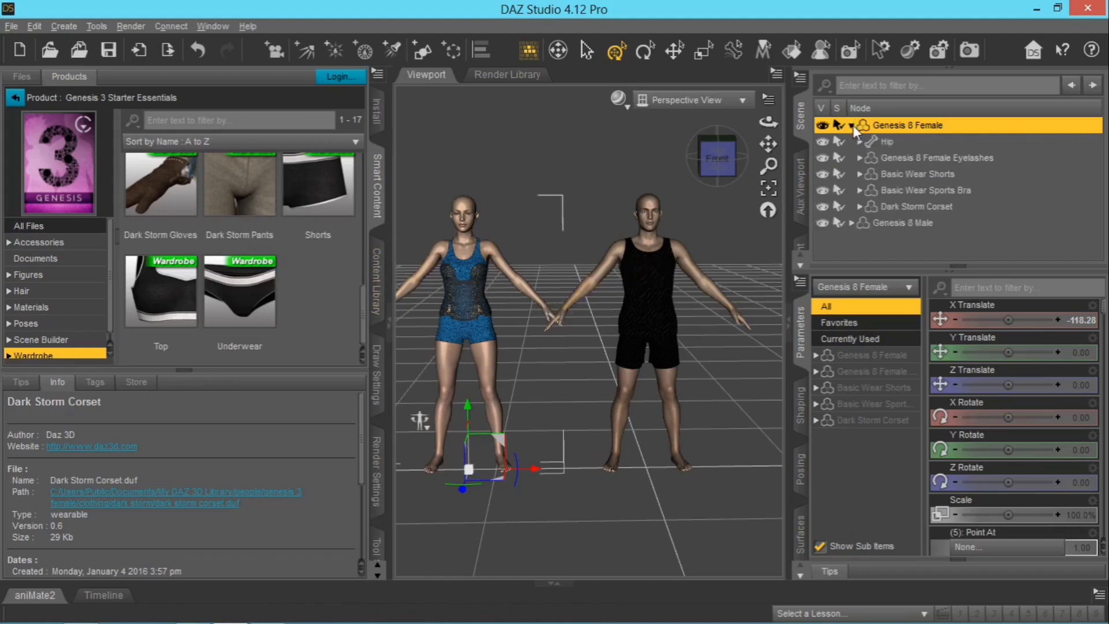
click(851, 125)
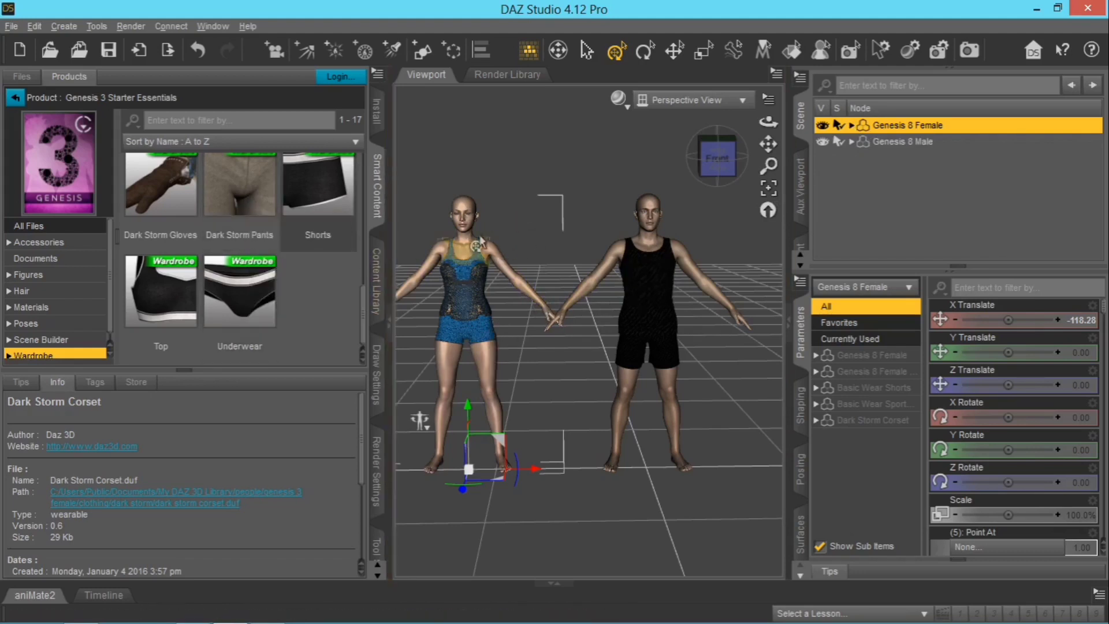
- Add the Dark Storm Pants to the female figure, auto-fitting them from Genesis 3 Female with item type None
double_click(236, 198)
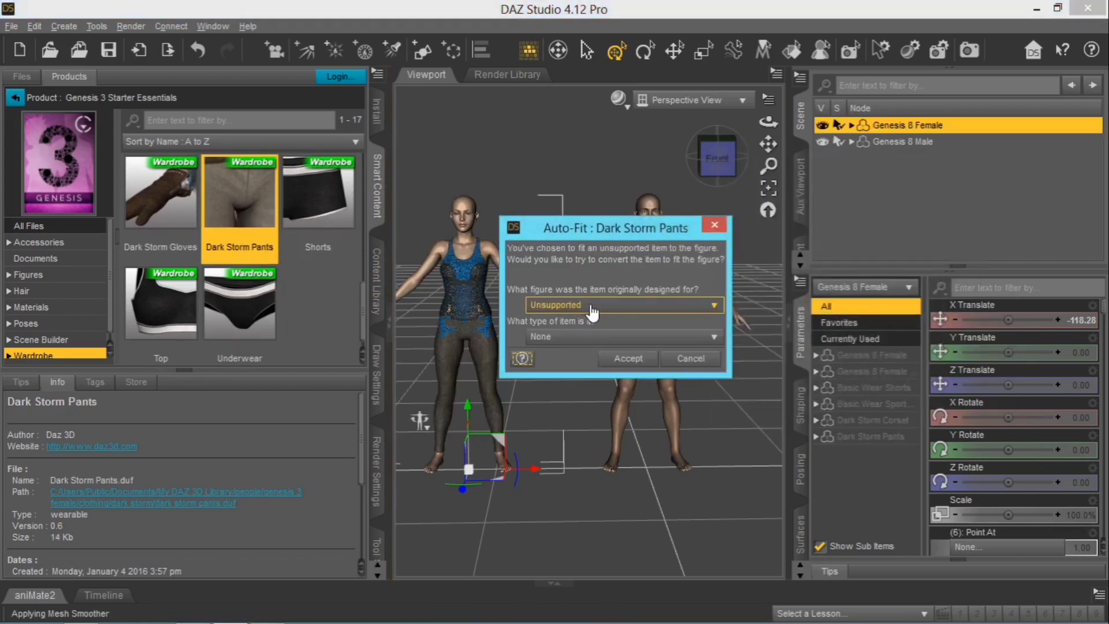
click(592, 312)
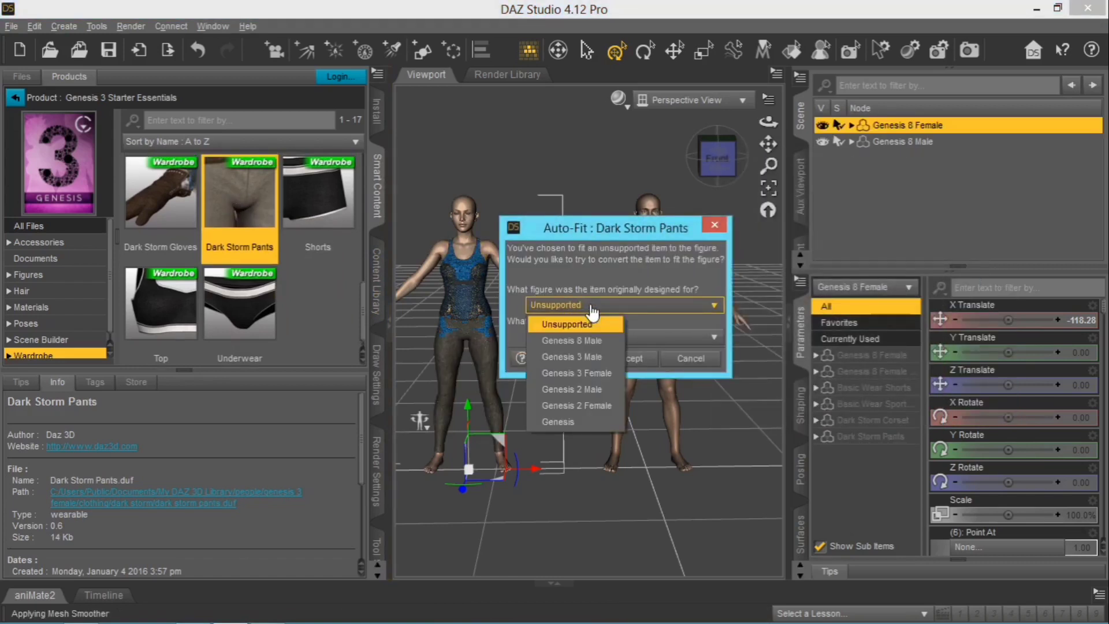
click(594, 374)
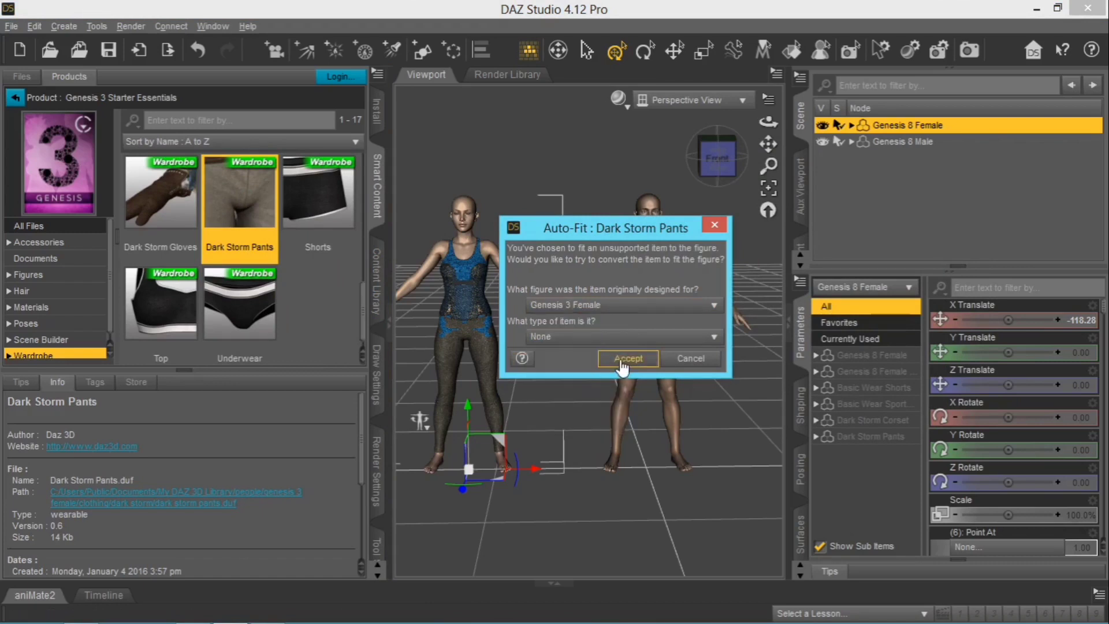
click(621, 358)
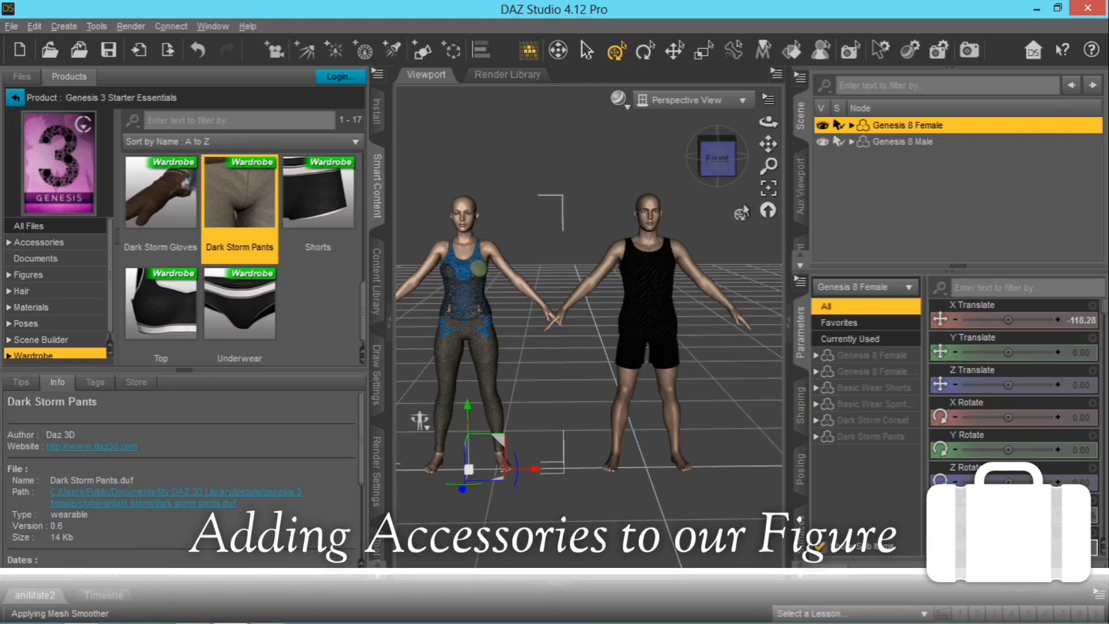
- Delete the Basic Wear Shorts and the Basic Wear Sports Bra from the Genesis 8 Female figure
click(852, 126)
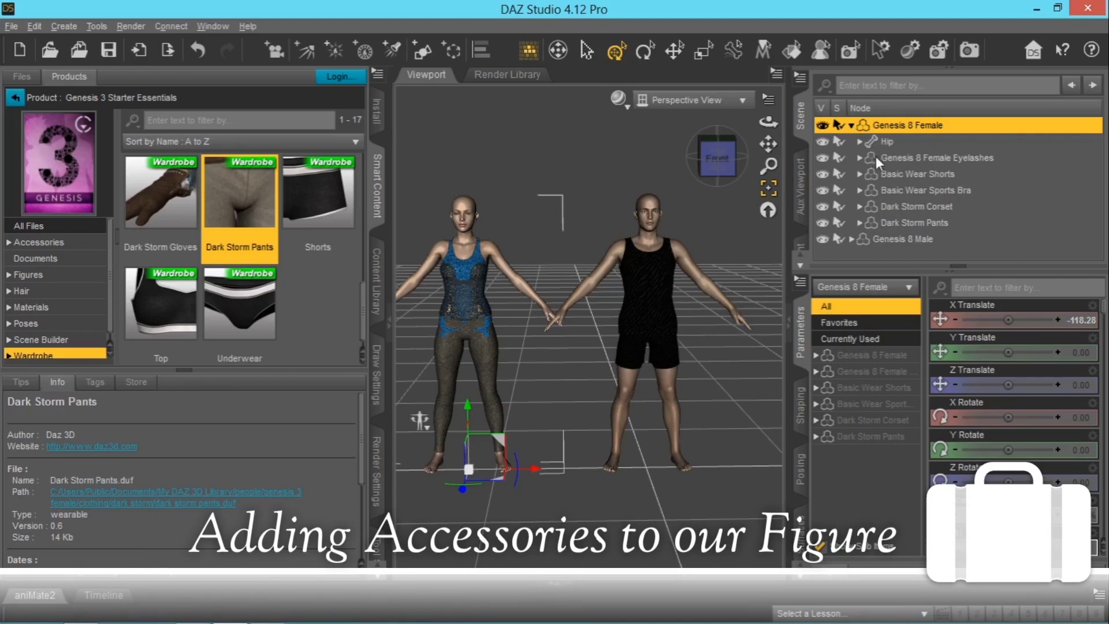
click(913, 176)
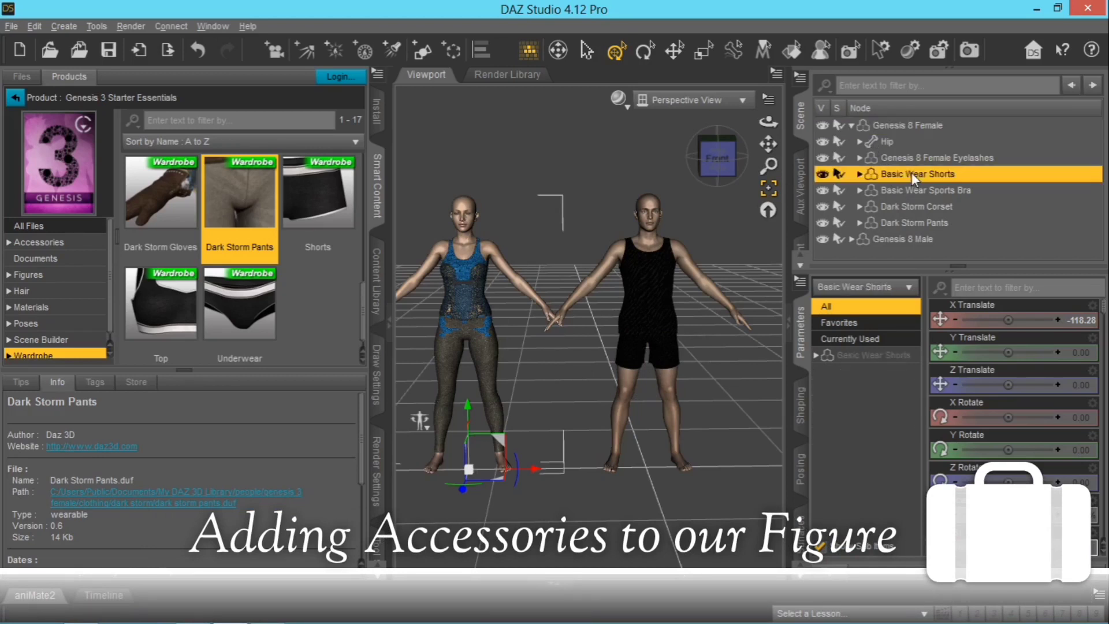
right_click(894, 176)
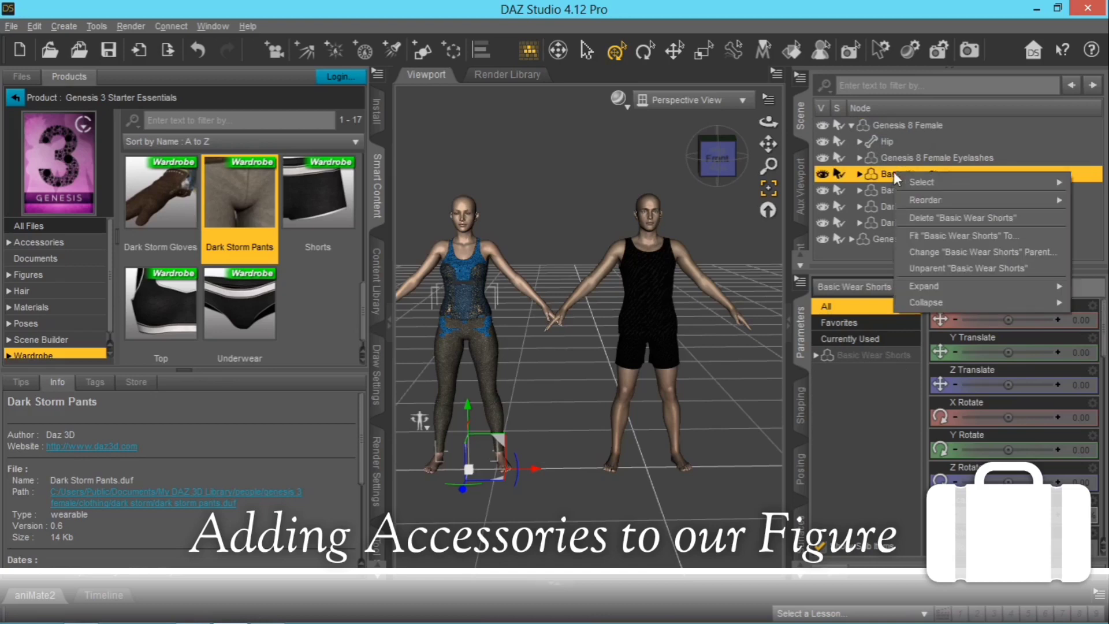
click(922, 219)
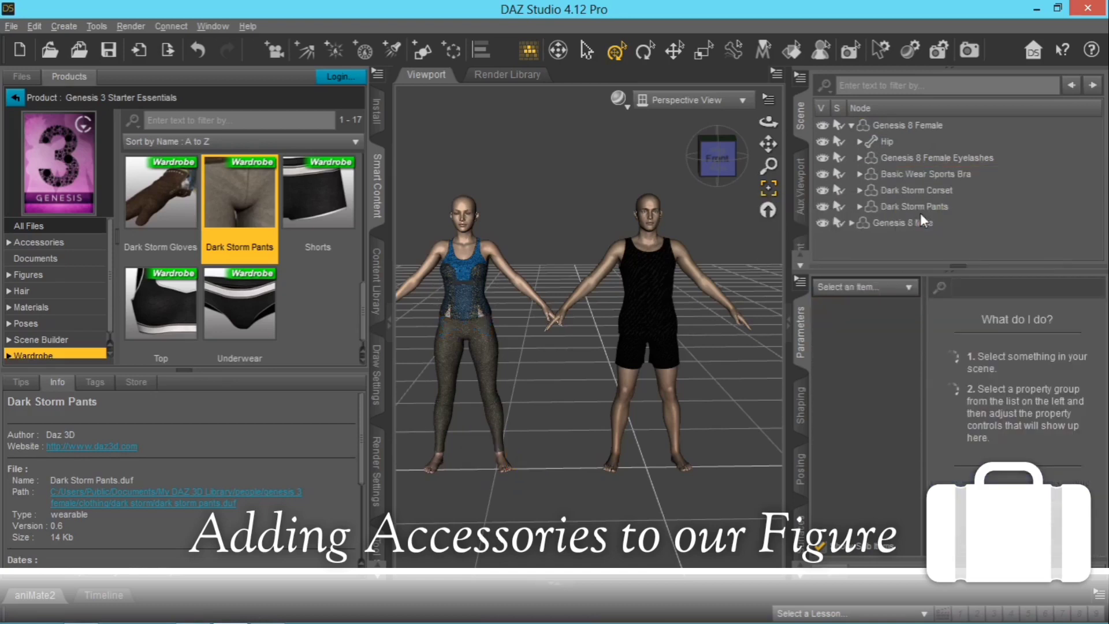
click(903, 175)
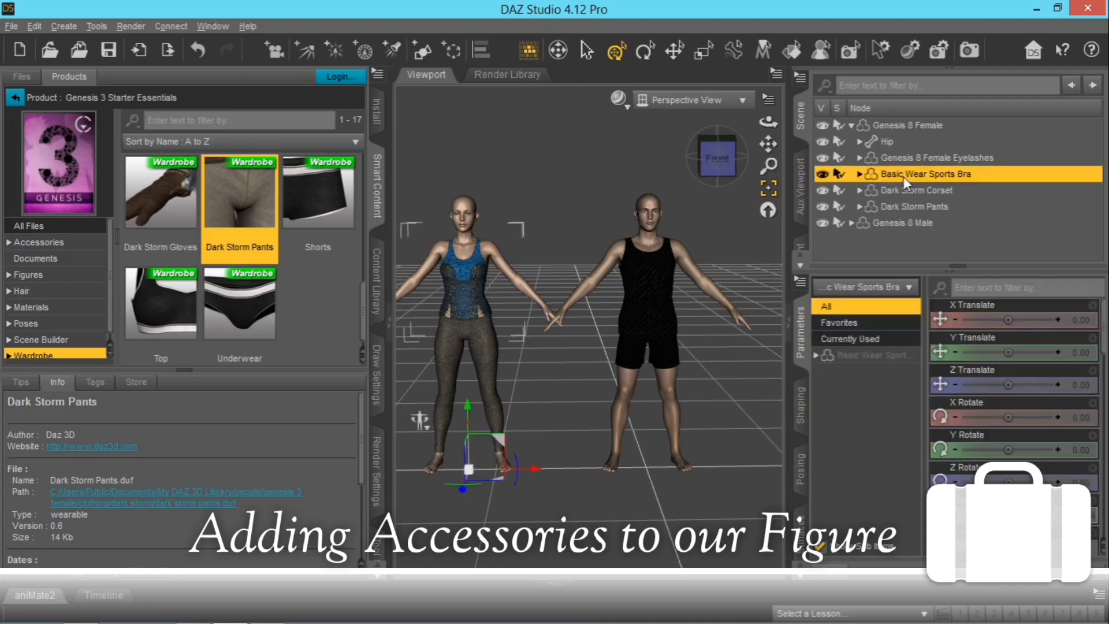
right_click(903, 176)
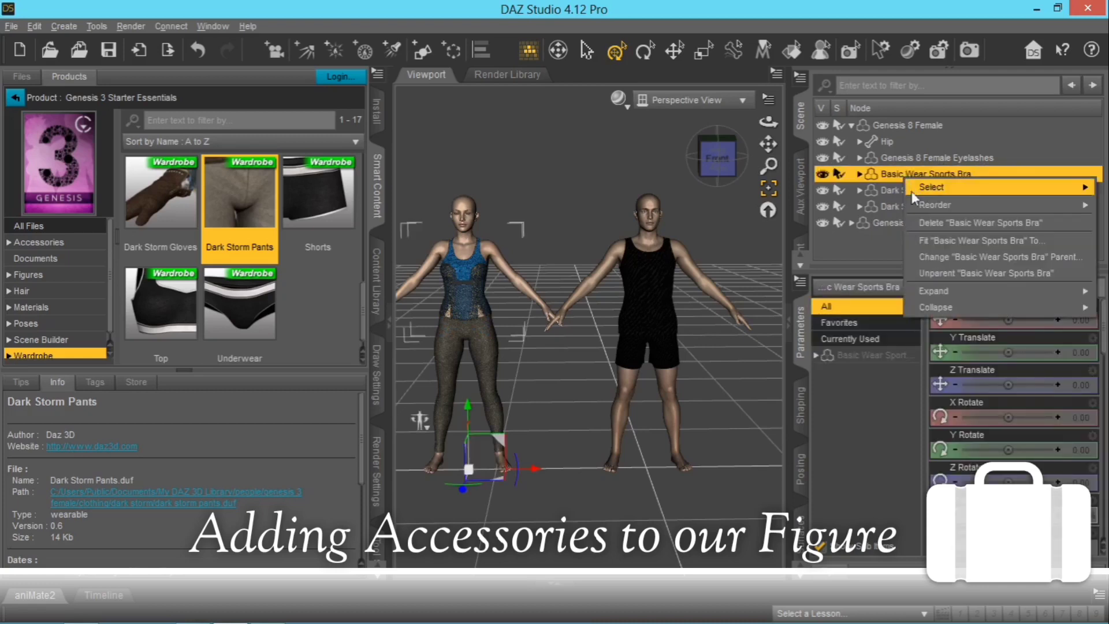
click(920, 221)
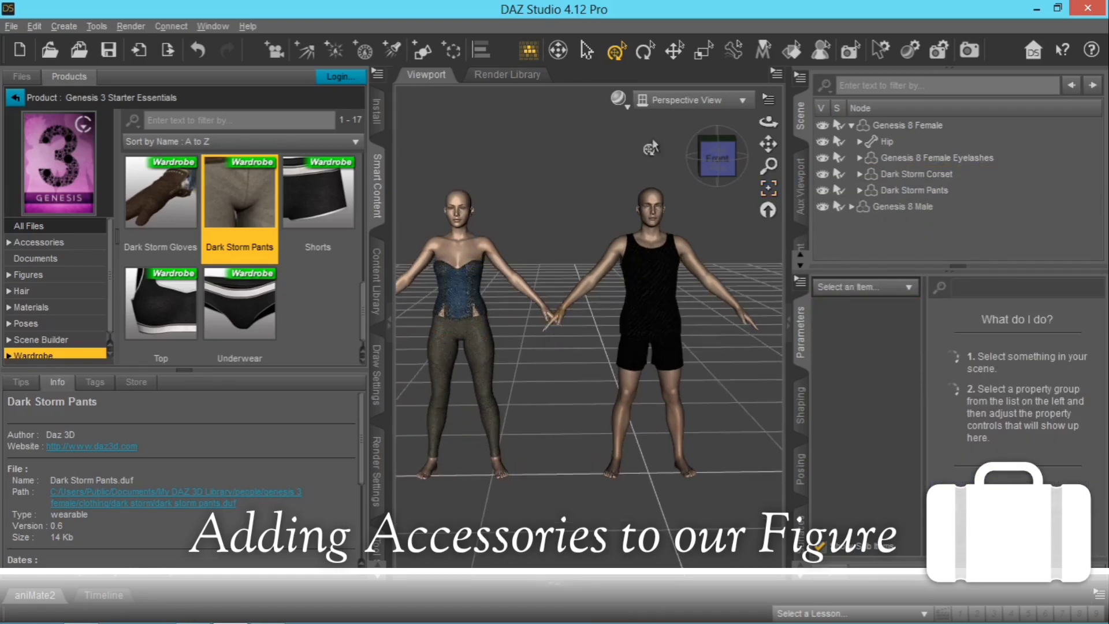
- Select the Genesis 8 Female and put the Dark Storm Gloves on her, auto-fitted from Genesis 3 Female with item type None
drag(768, 122, 670, 110)
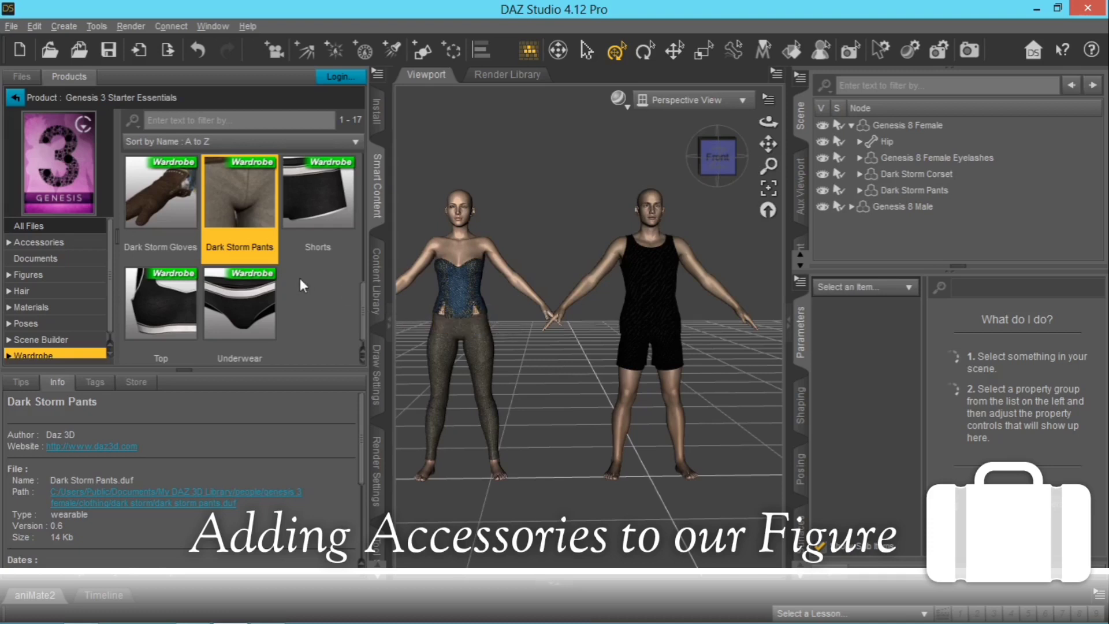
scroll(300, 278, up, 3)
scroll(299, 275, down, 3)
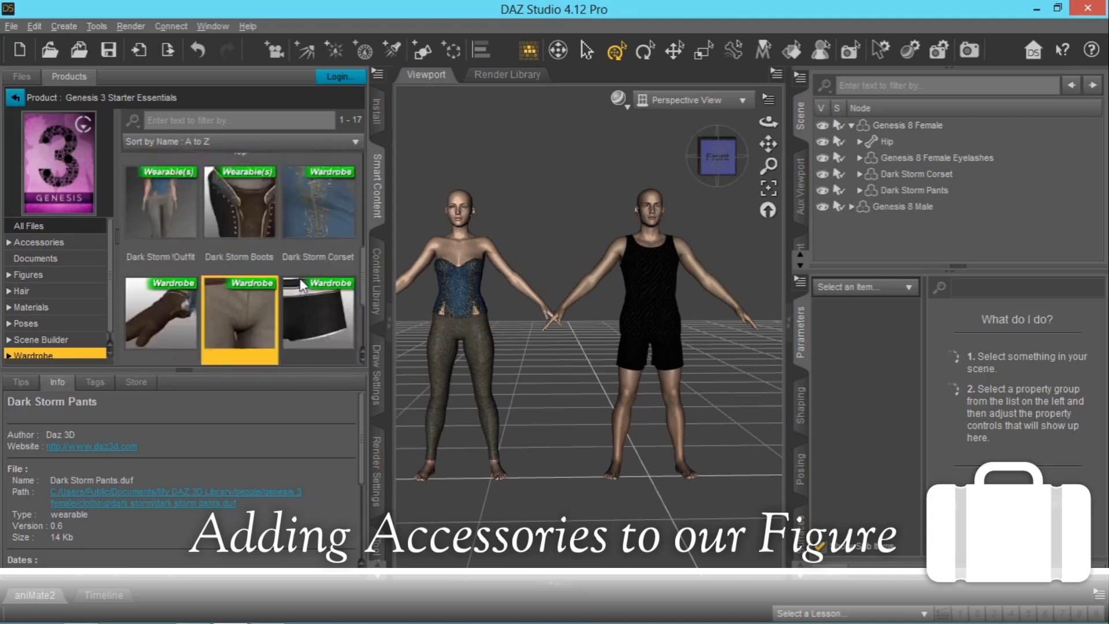
scroll(299, 279, up, 3)
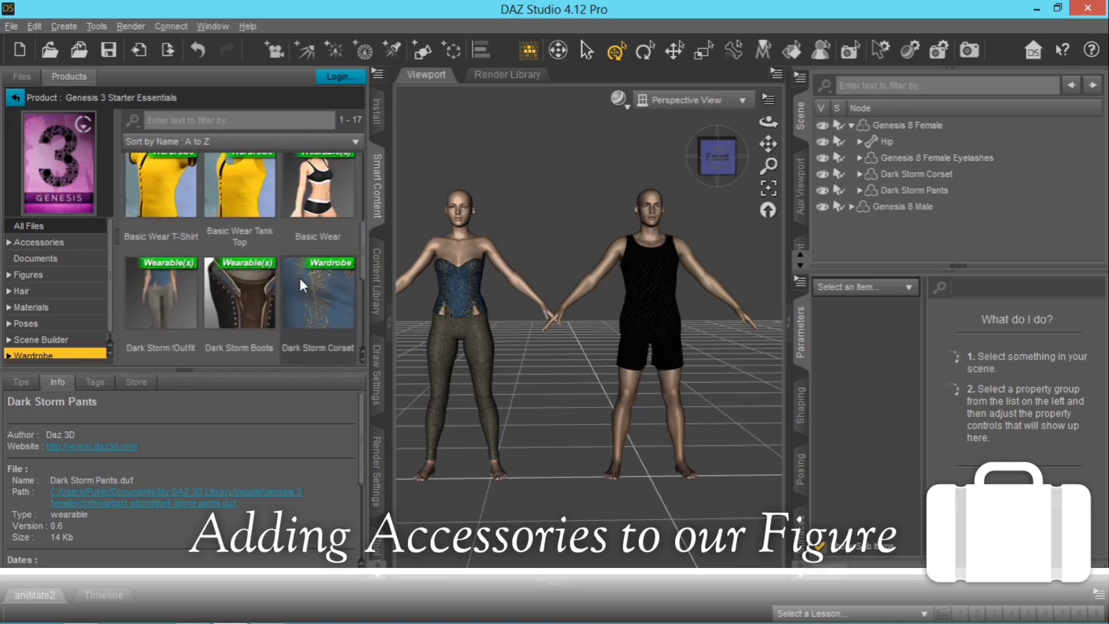
scroll(301, 286, down, 3)
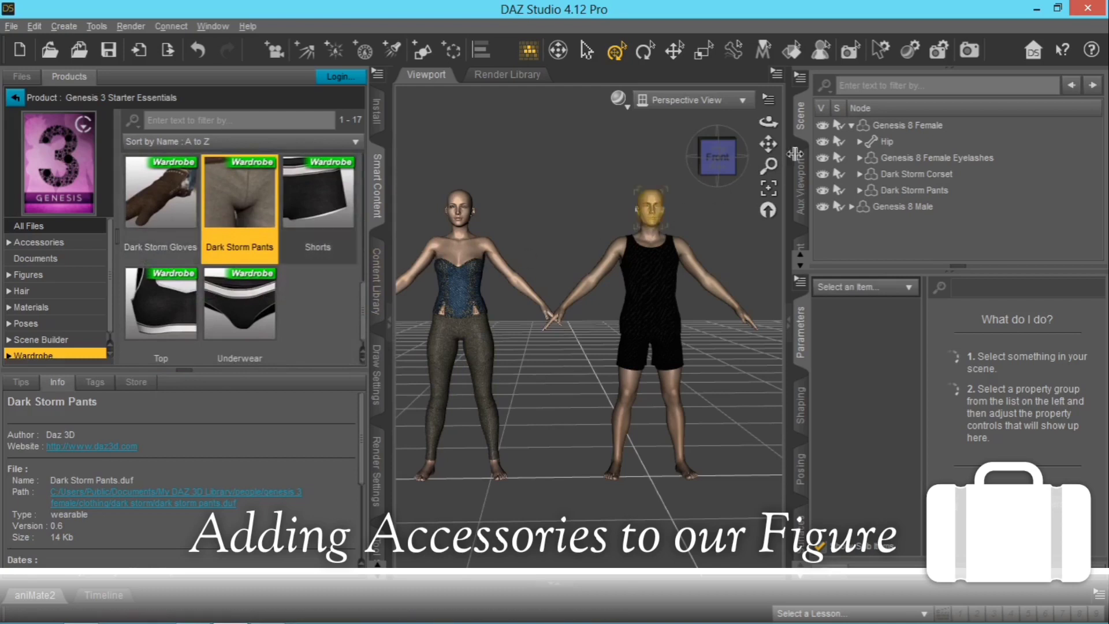
click(906, 125)
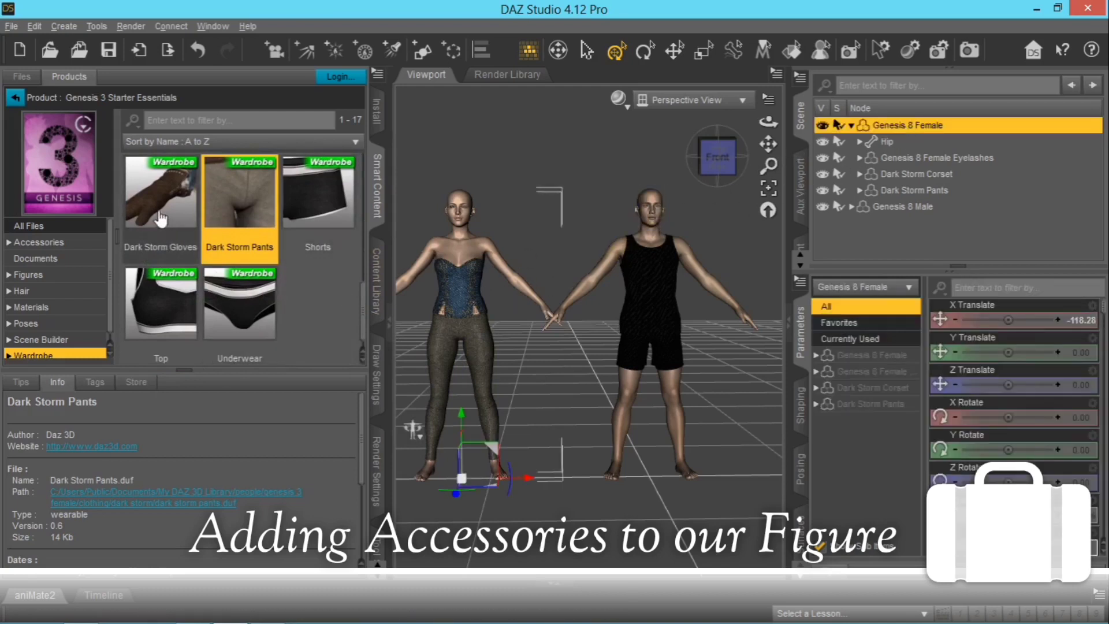
mouse_move(158, 207)
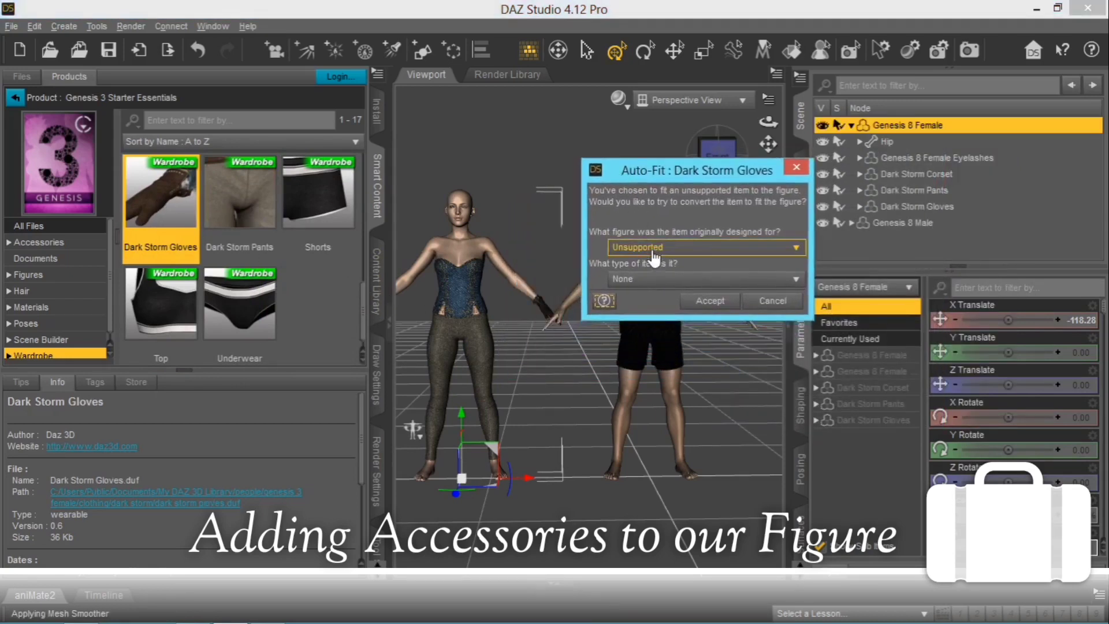
click(653, 251)
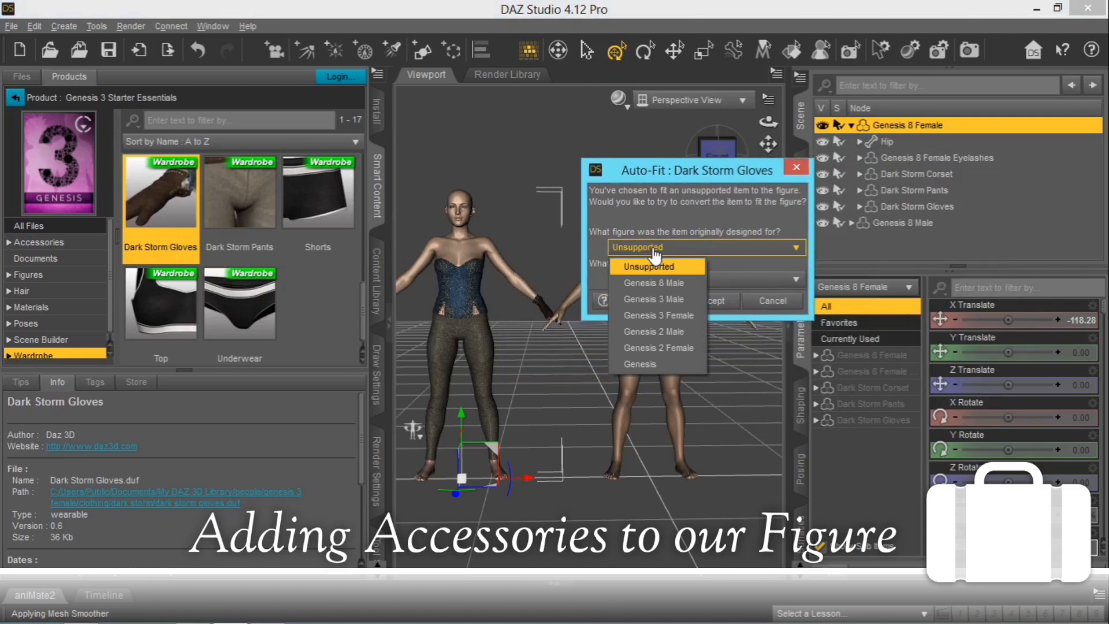
click(656, 315)
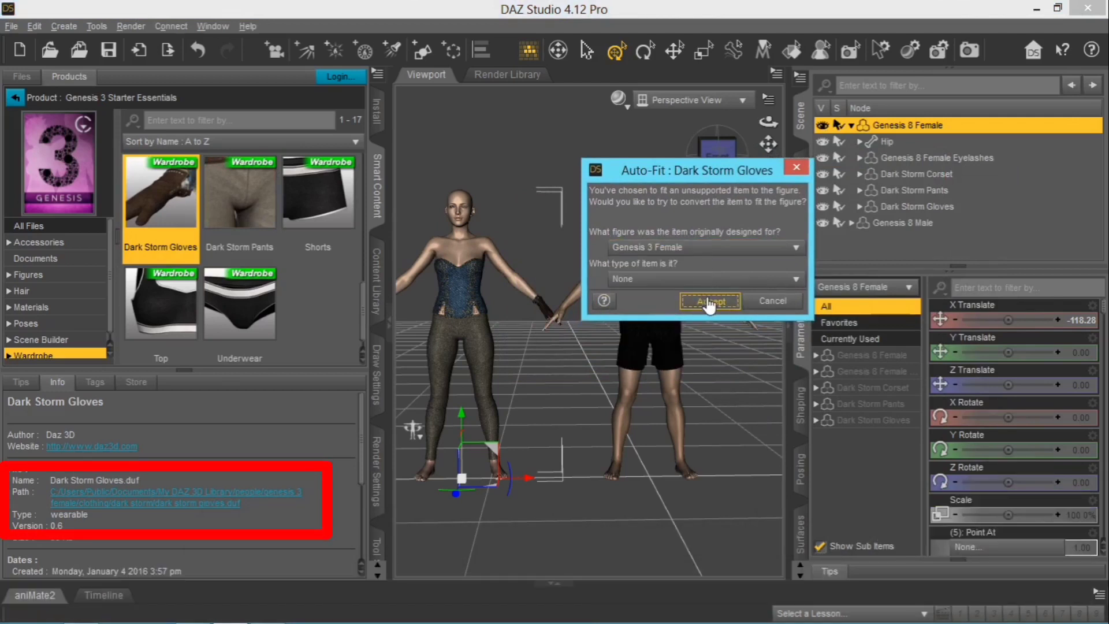
click(707, 299)
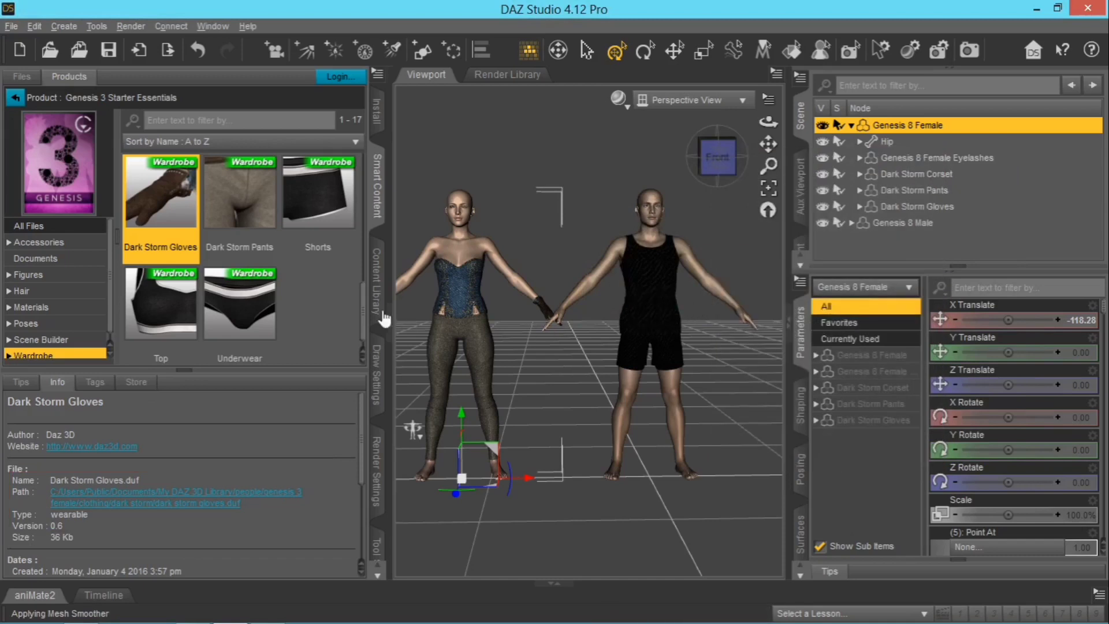
- Put the Dark Storm Boots on the Genesis 8 Female, auto-fitted from Genesis 3 Female with item type None
scroll(331, 292, up, 3)
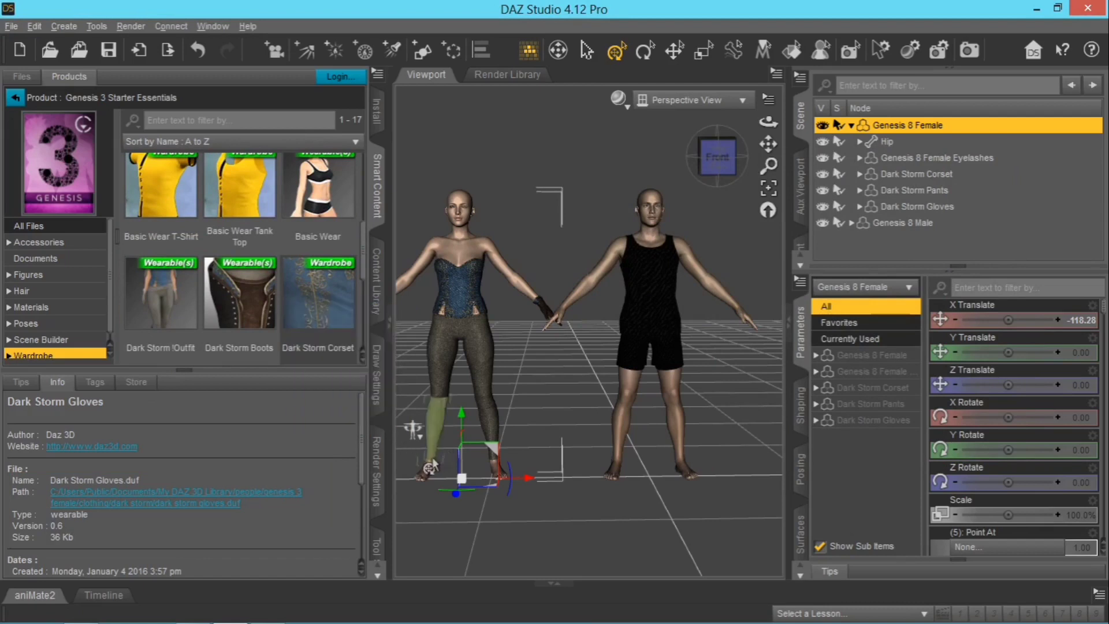
double_click(247, 292)
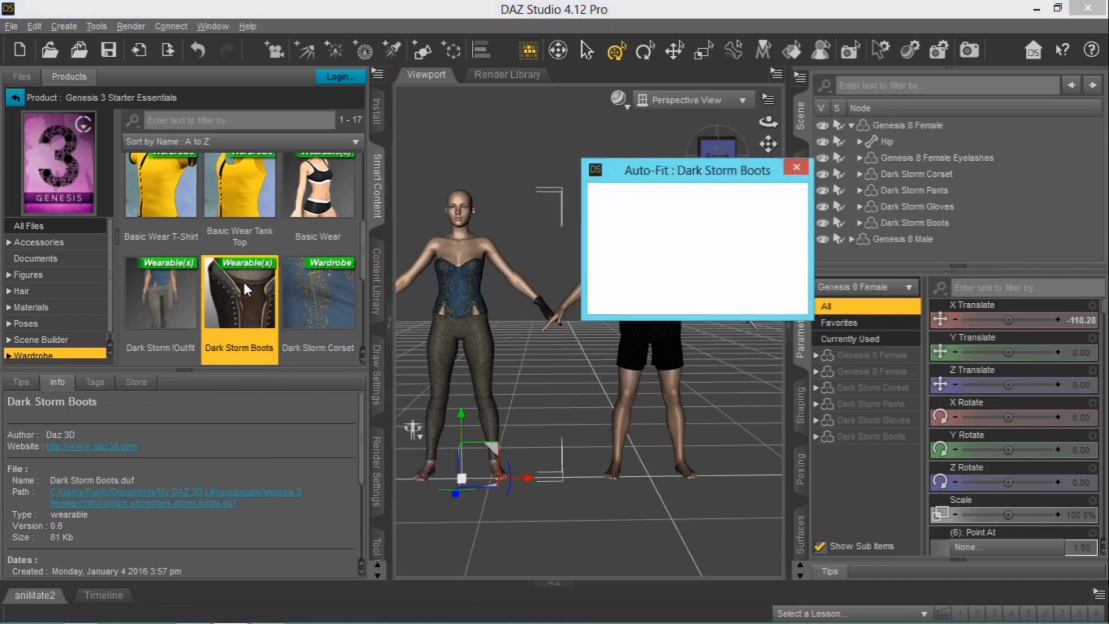
click(651, 248)
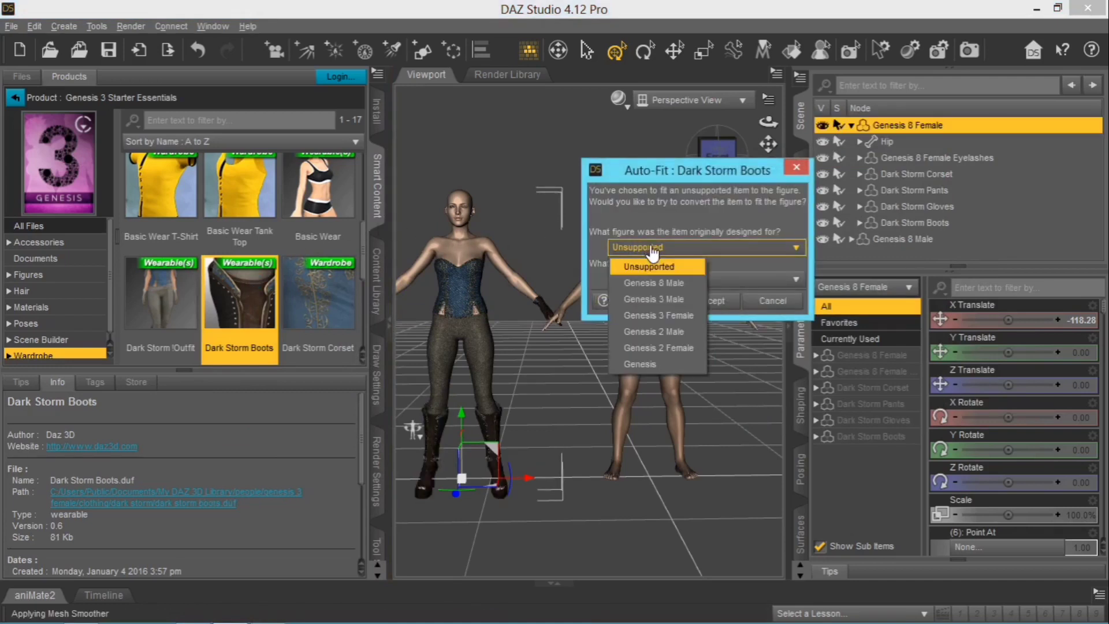
click(658, 314)
click(710, 301)
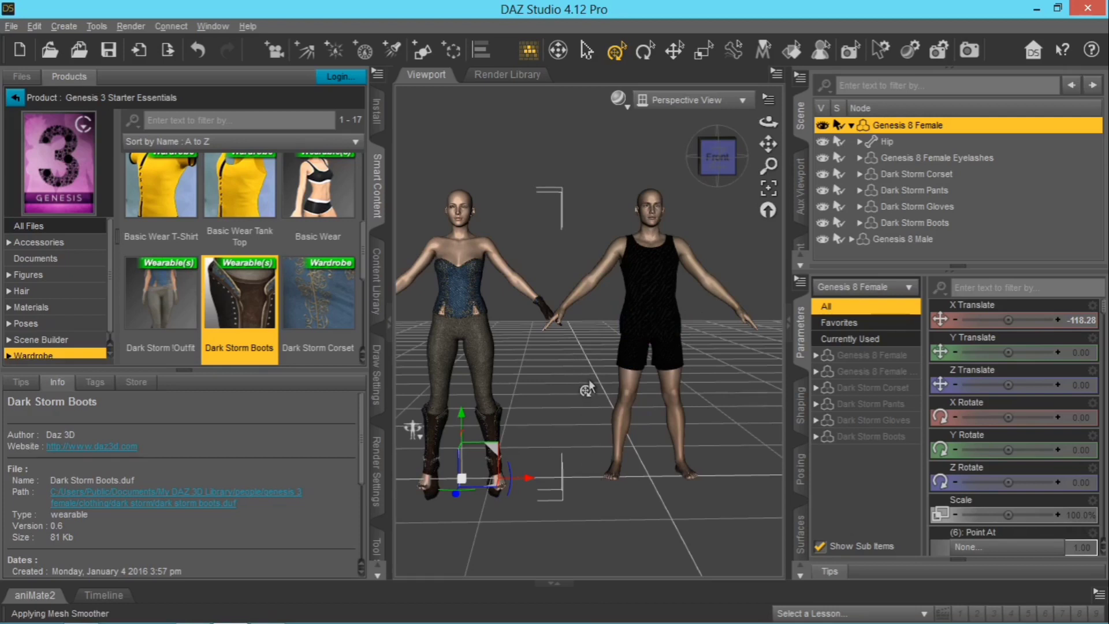
- Raise the Genesis 8 Female above the floor to a Y Translate of about 16.34 to check the boots
click(391, 333)
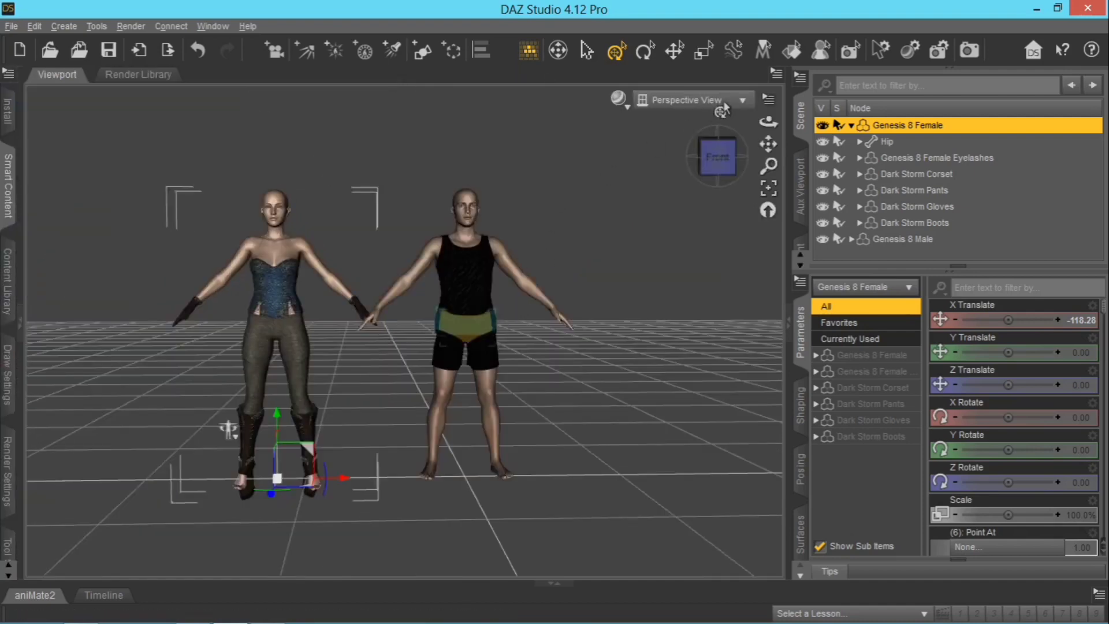
mouse_move(228, 429)
mouse_down()
mouse_move(294, 441)
mouse_move(376, 416)
mouse_move(256, 450)
mouse_move(228, 430)
mouse_up()
drag(768, 121, 781, 134)
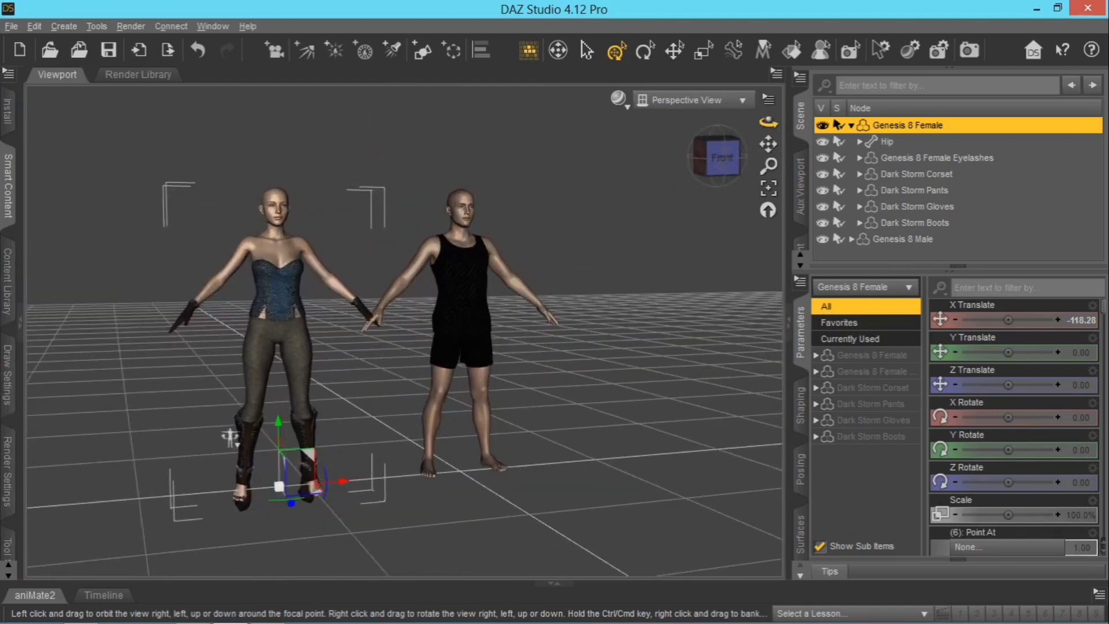
scroll(365, 314, down, 1)
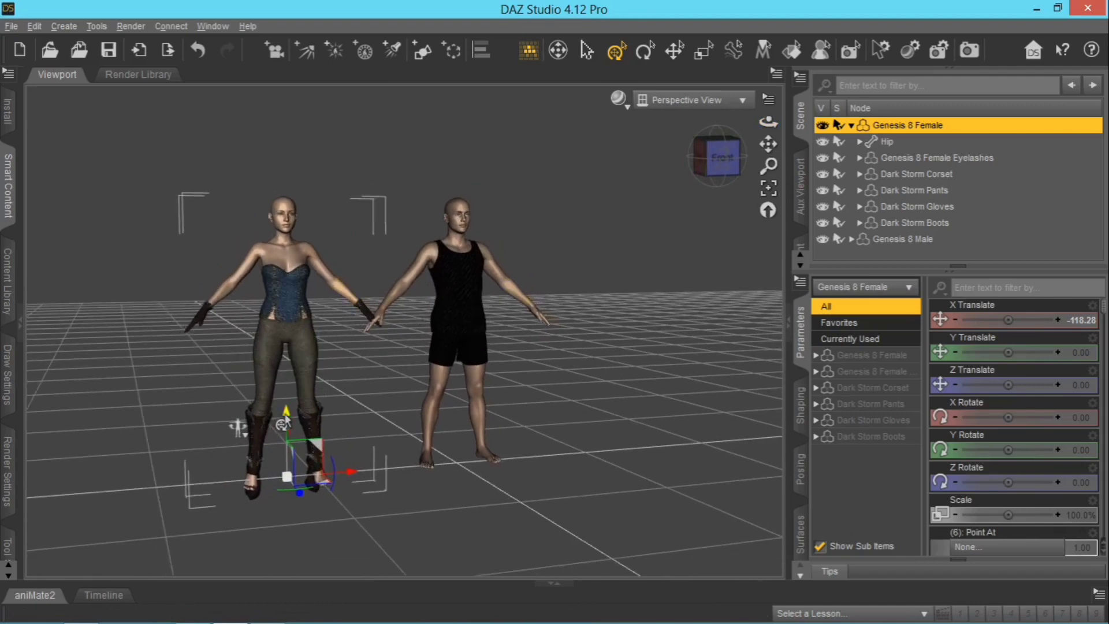
drag(282, 425, 284, 399)
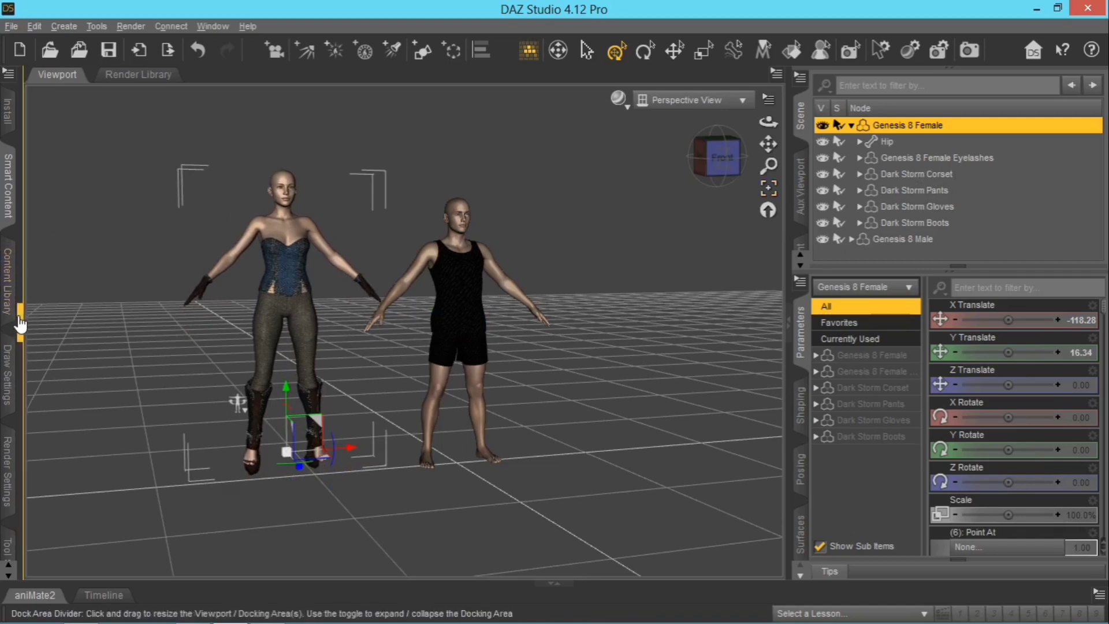
- Delete the Dark Storm Boots from the raised Genesis 8 Female
click(20, 321)
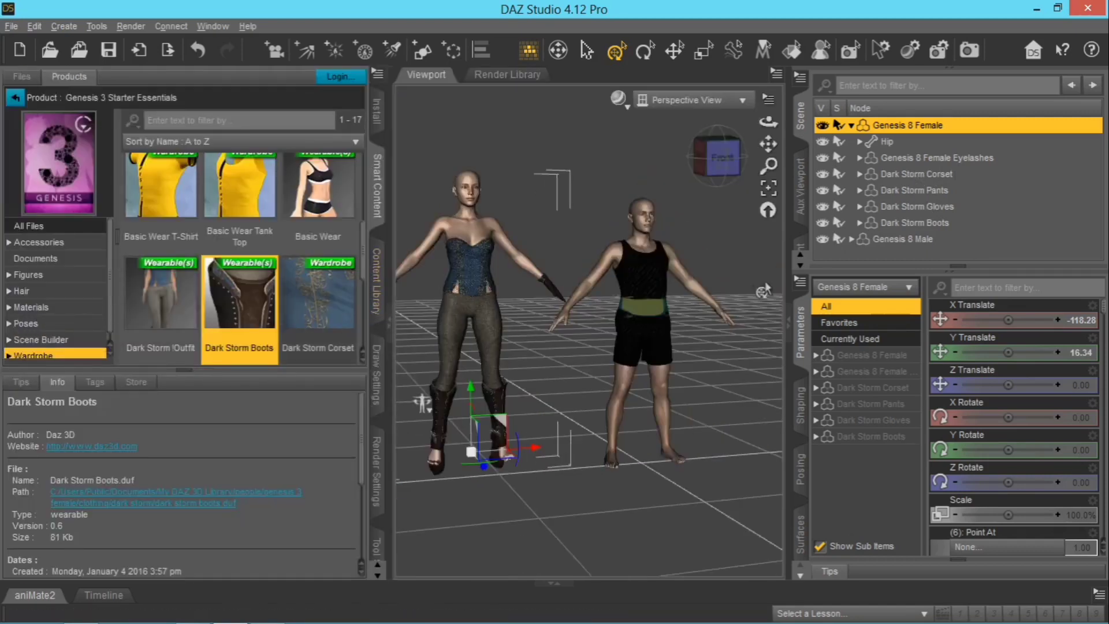
click(890, 224)
right_click(889, 219)
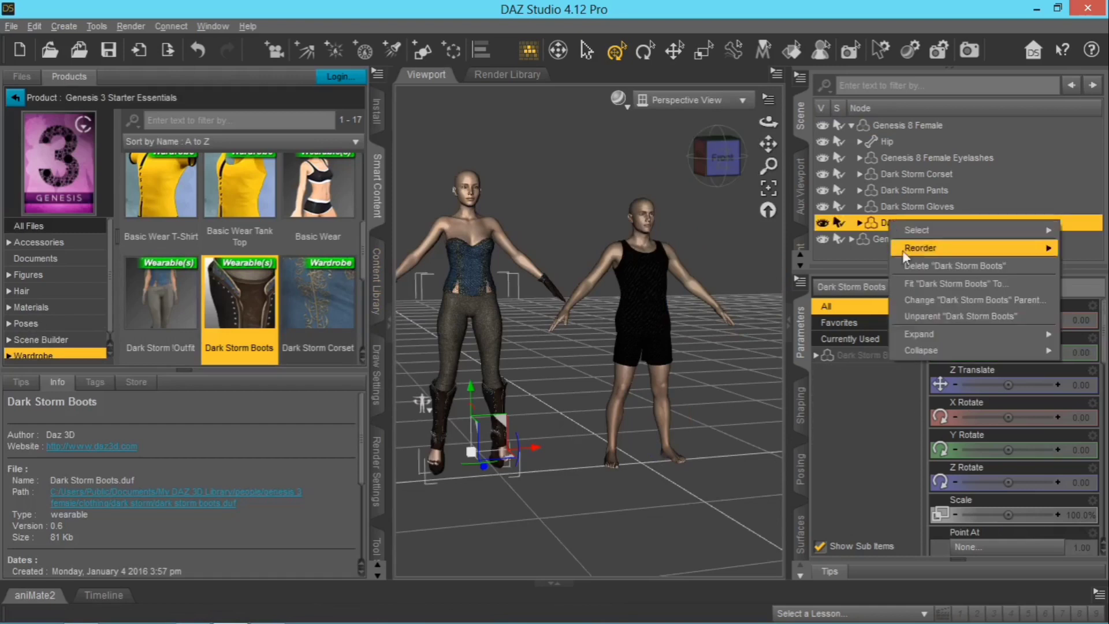
click(904, 269)
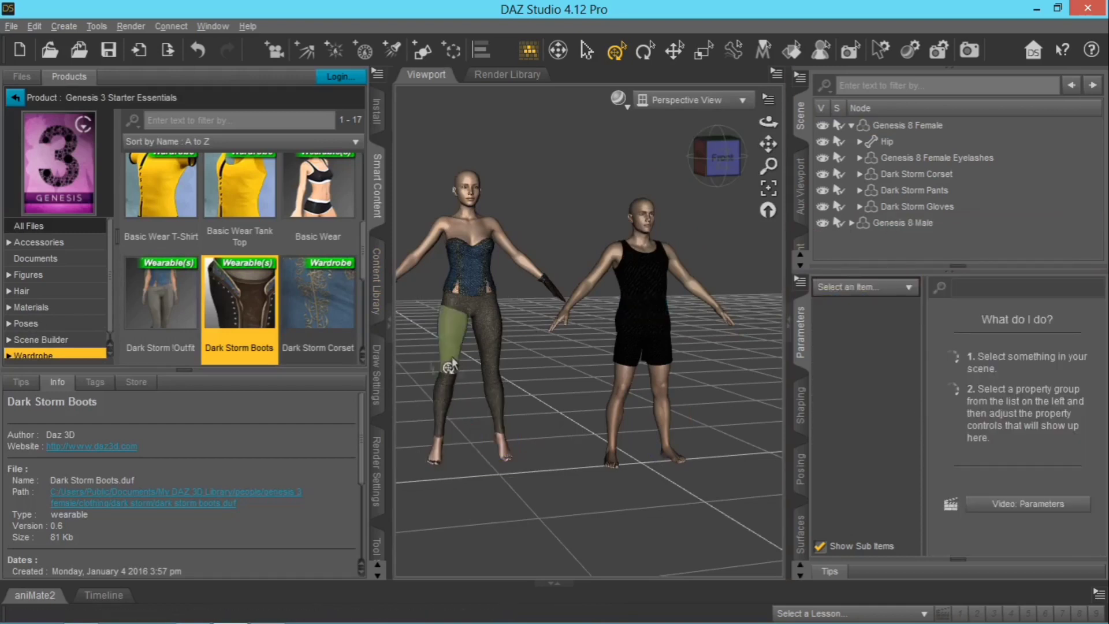
- Select the Genesis 8 Female and add the Dark Storm Boots again, auto-fitted from Genesis 3 Female with item type None
drag(296, 312, 476, 302)
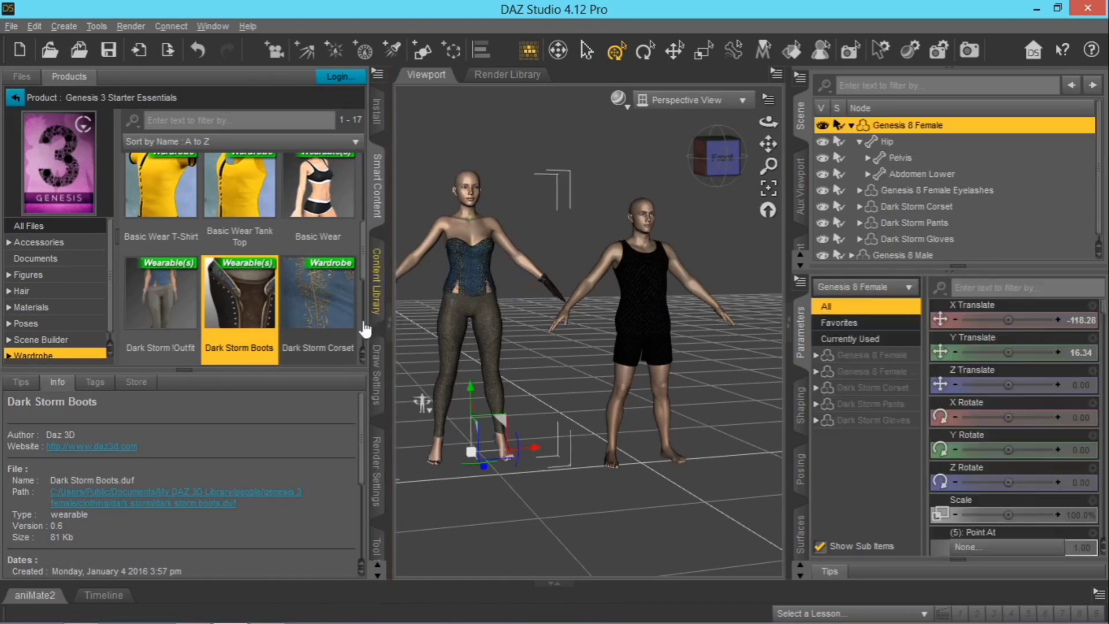
double_click(249, 314)
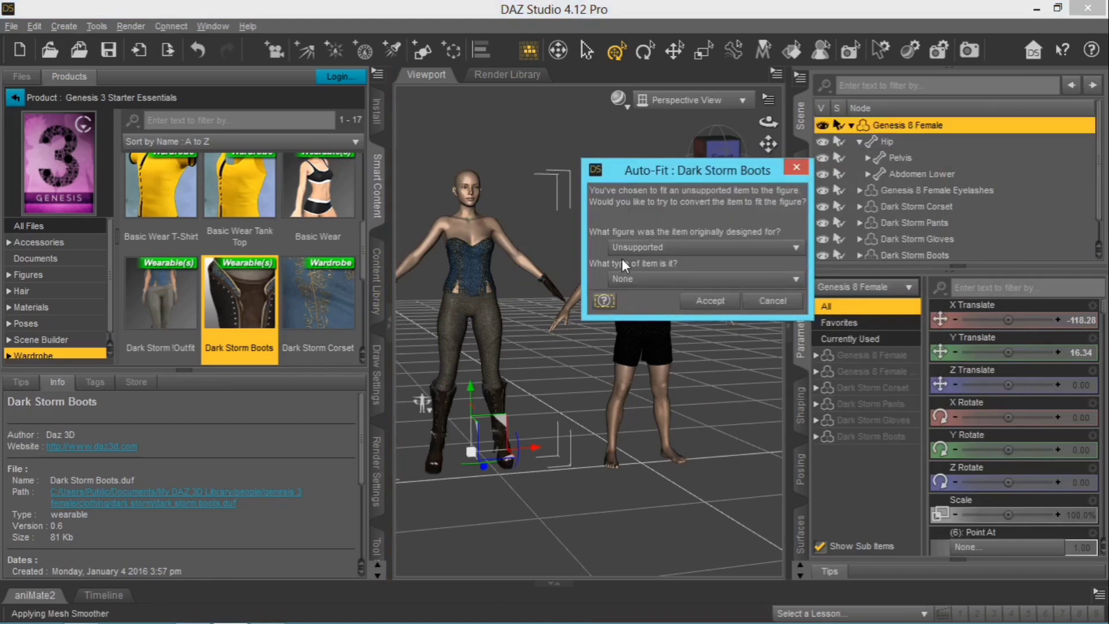
click(629, 253)
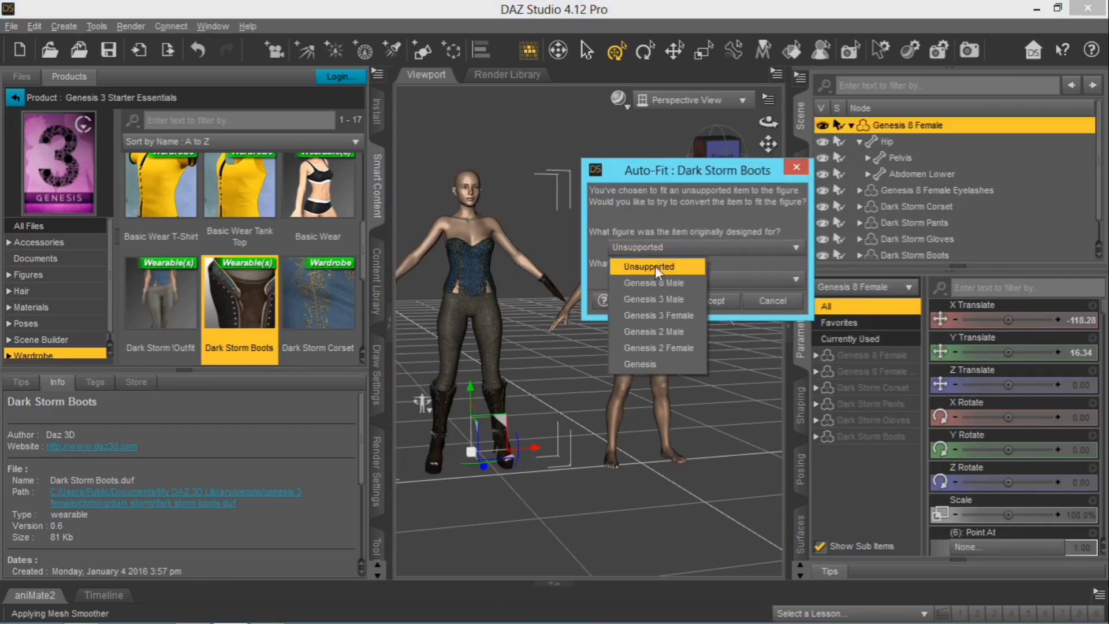
click(656, 315)
click(704, 301)
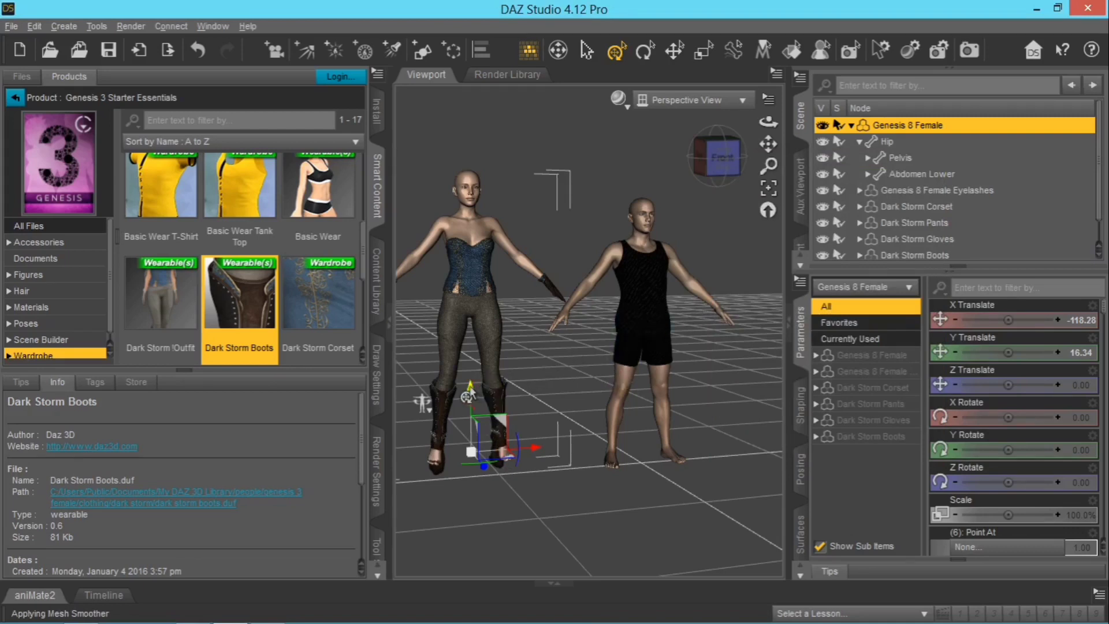
- Raise the Genesis 8 Female to a Y Translate of about 37.27 and examine the boot fit around her feet up close
drag(469, 395, 473, 363)
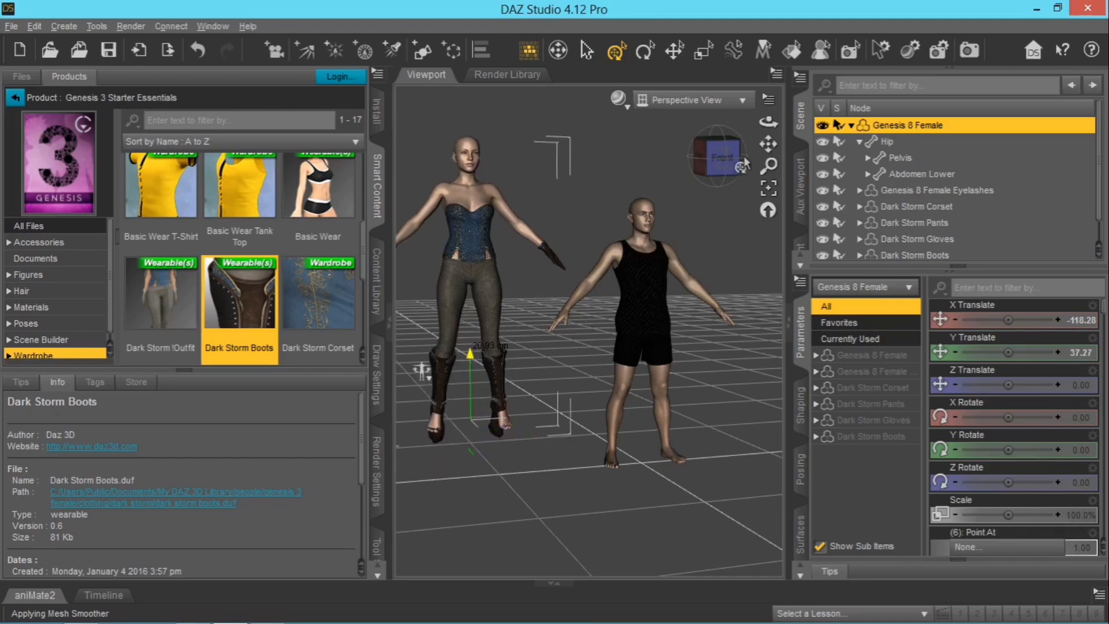
drag(768, 121, 711, 122)
scroll(598, 475, up, 2)
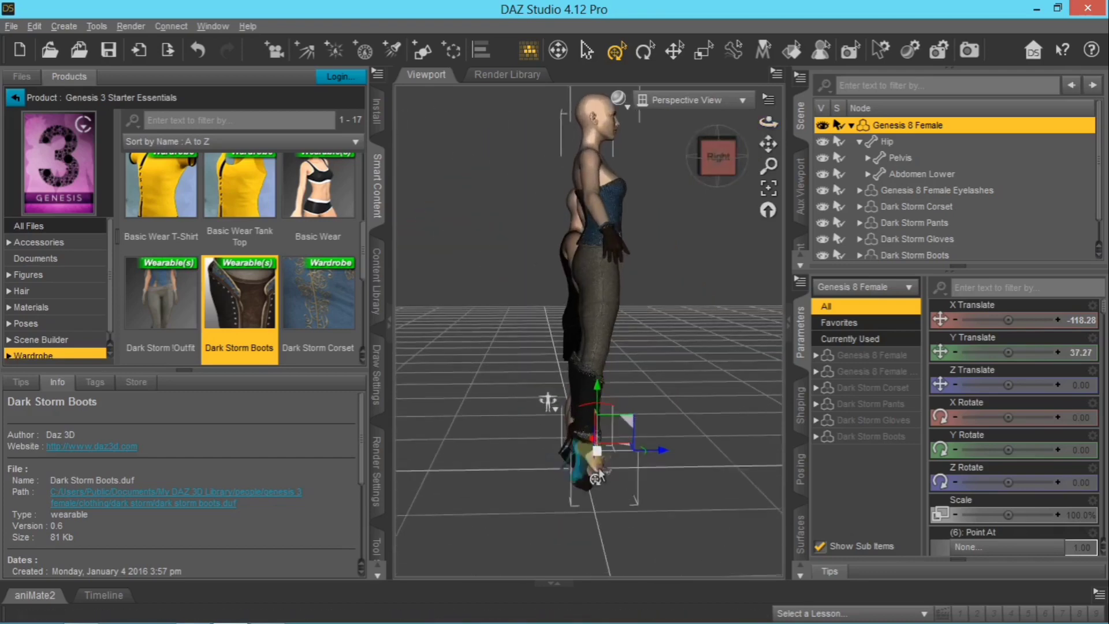
scroll(598, 477, up, 2)
click(605, 462)
click(768, 188)
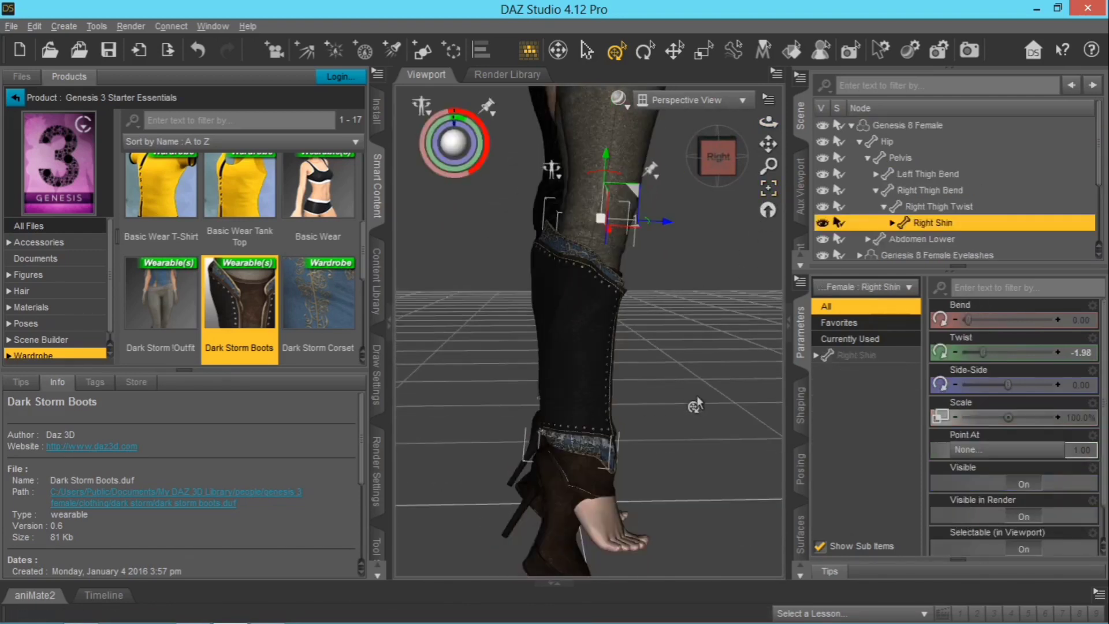
drag(768, 121, 729, 145)
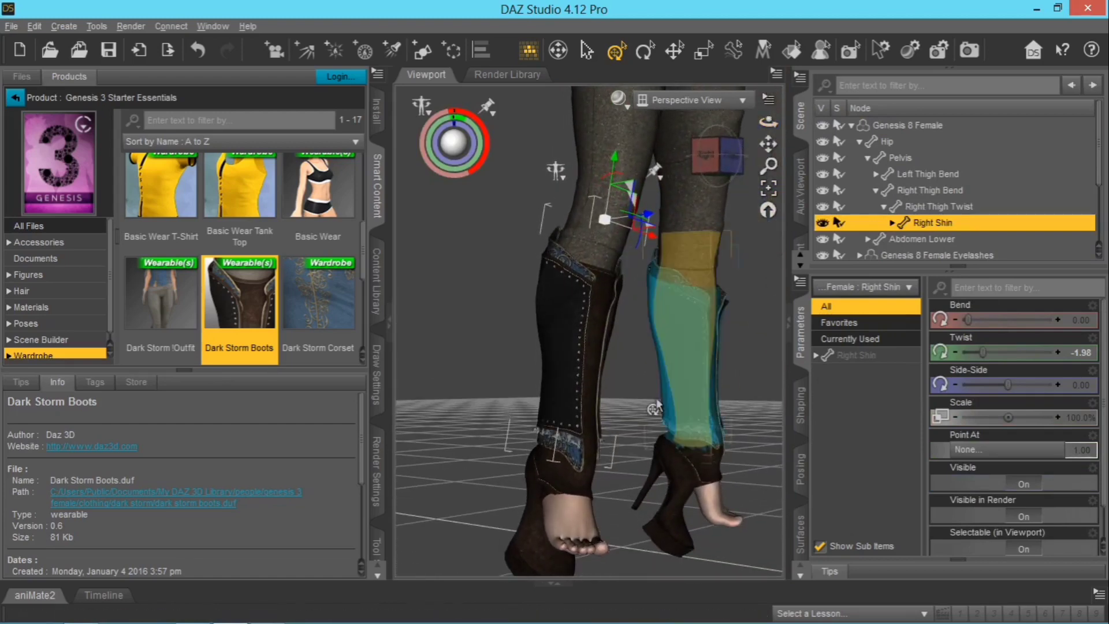
scroll(676, 370, down, 5)
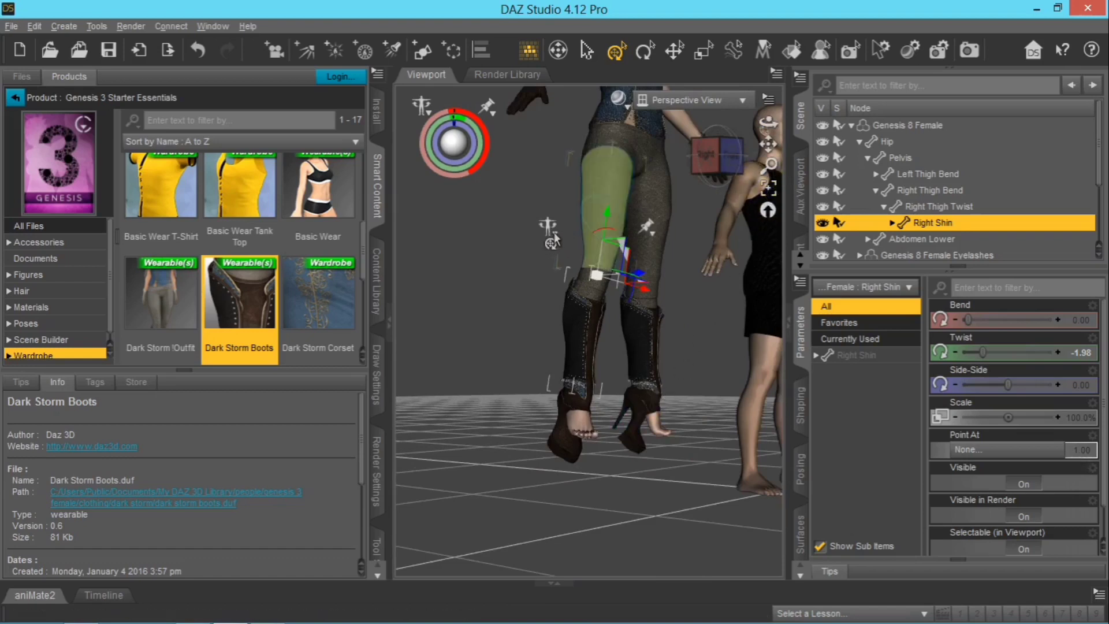
- Reset the Genesis 8 Female's pose and position, and move her beside the male to an X Translate of about 96.70
click(547, 227)
click(565, 261)
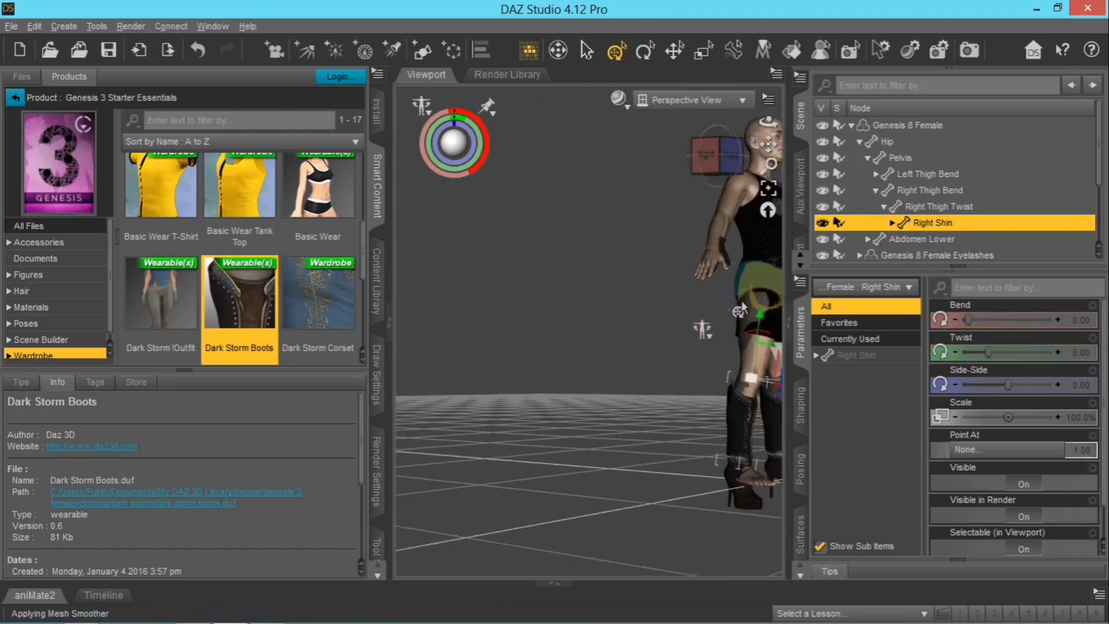
click(767, 210)
scroll(689, 353, down, 7)
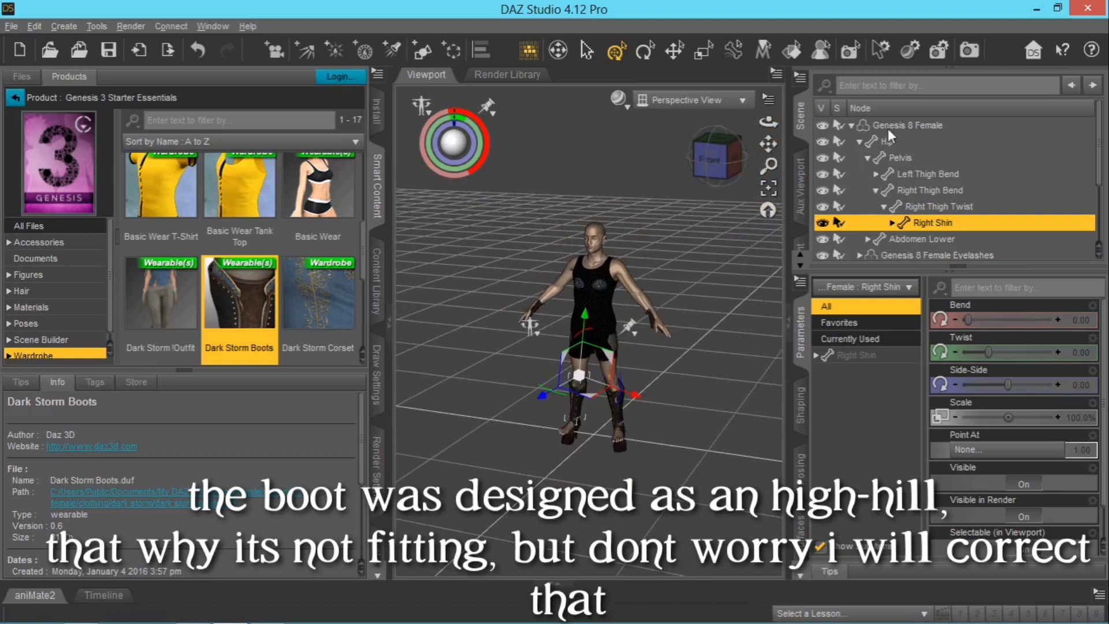
click(893, 126)
drag(657, 449, 773, 460)
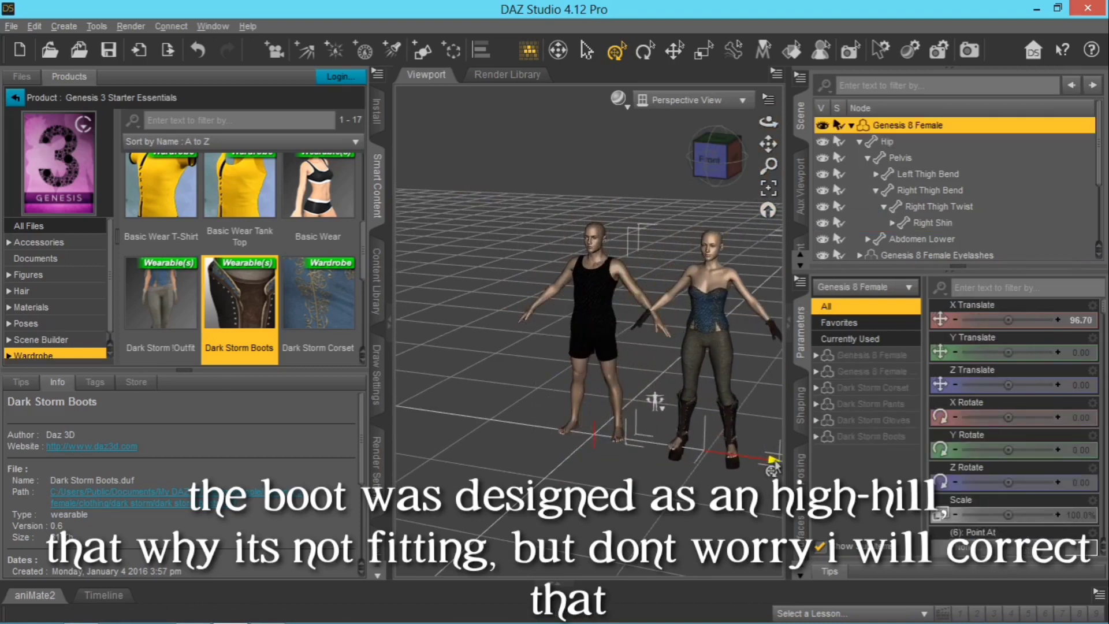
- Delete the Dark Storm Boots from the Genesis 8 Female's items in the scene
scroll(907, 215, down, 2)
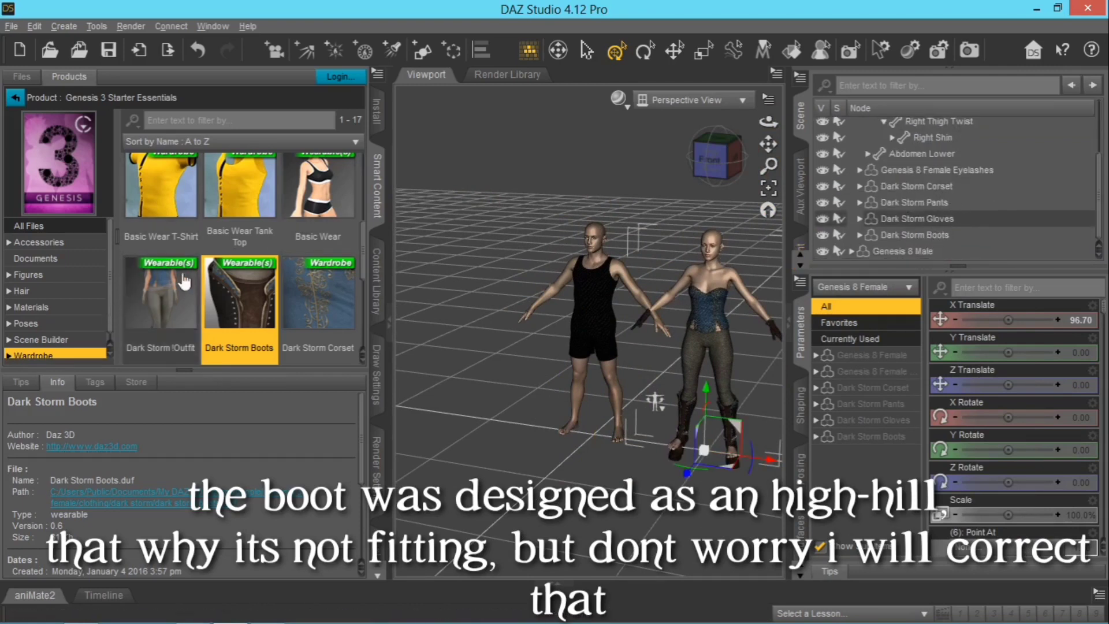
scroll(196, 272, down, 3)
scroll(197, 272, up, 6)
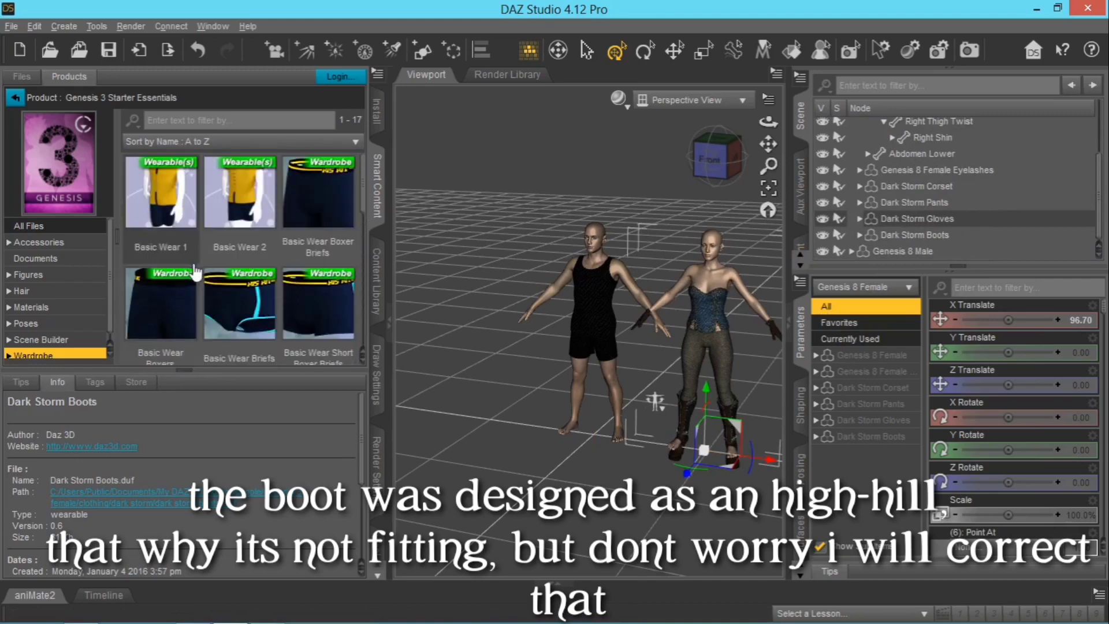
scroll(187, 279, down, 3)
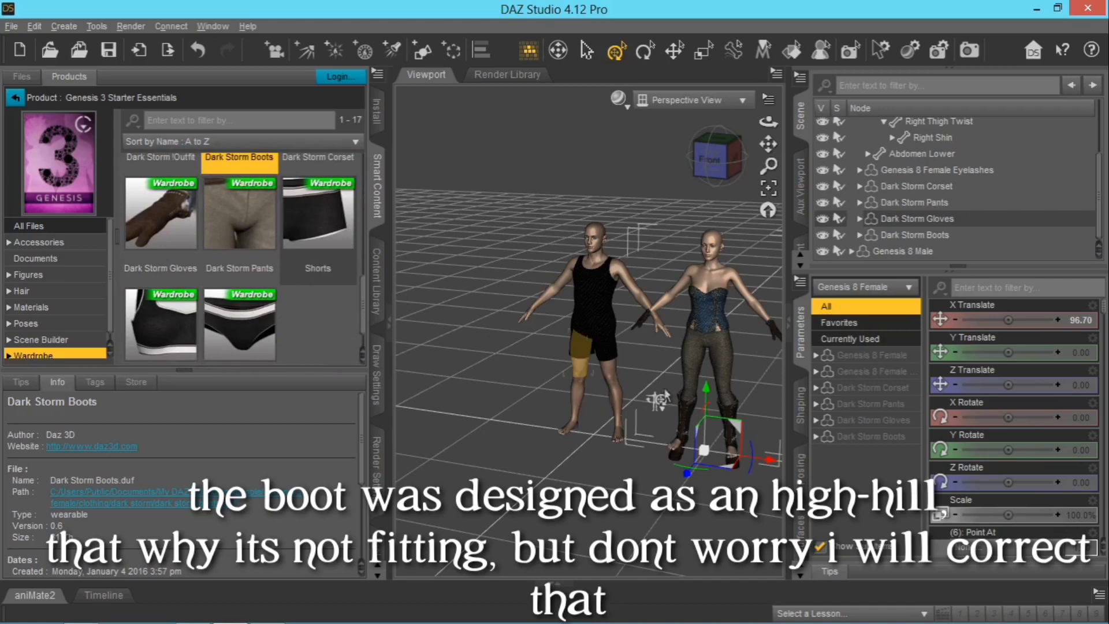
click(932, 234)
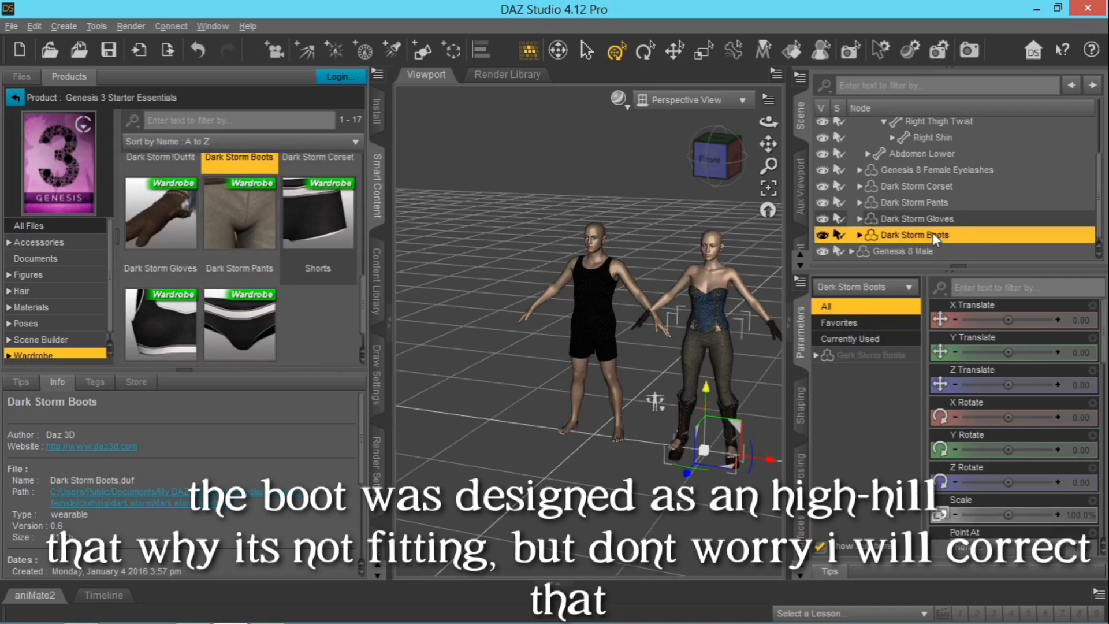
right_click(932, 234)
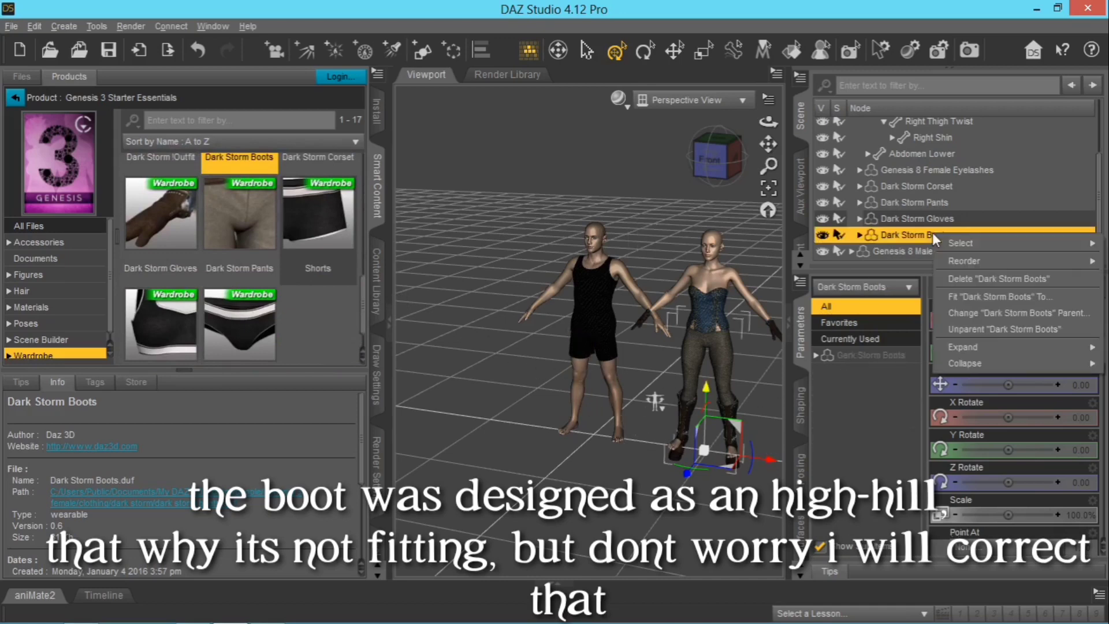
click(963, 279)
- Move the Genesis 8 Male away from the female to an X Translate of about -44.37
scroll(278, 292, up, 3)
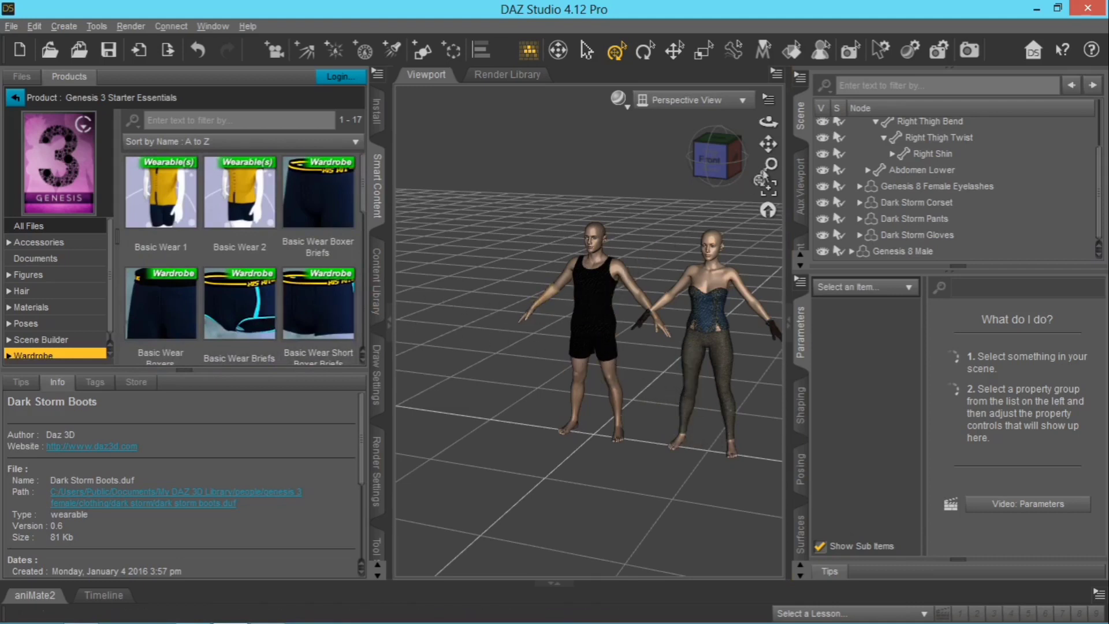
drag(768, 122, 778, 118)
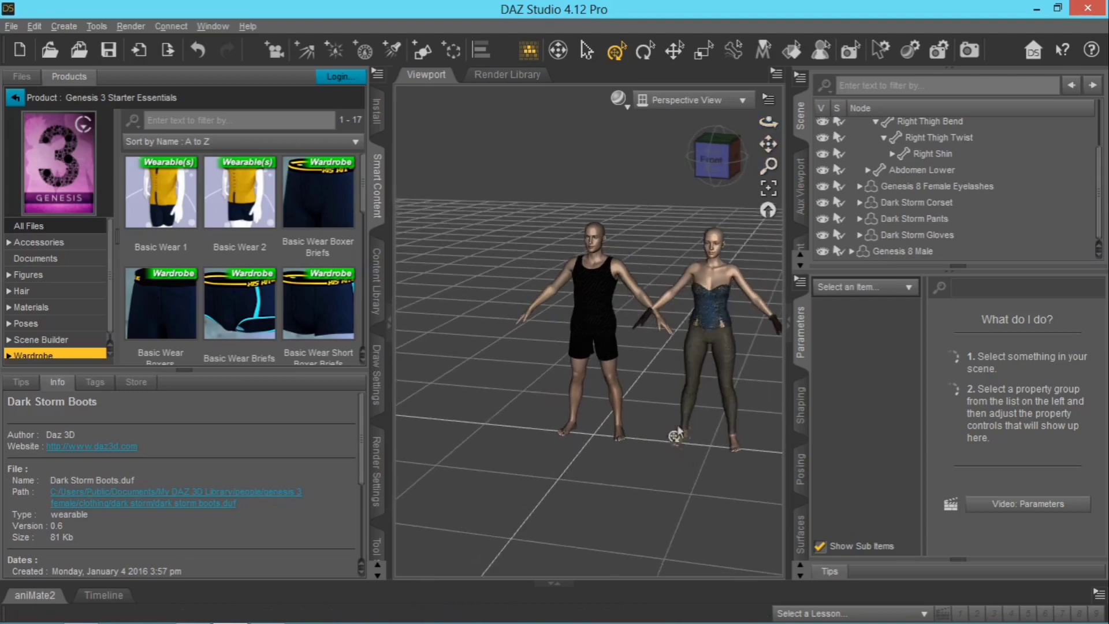
click(602, 364)
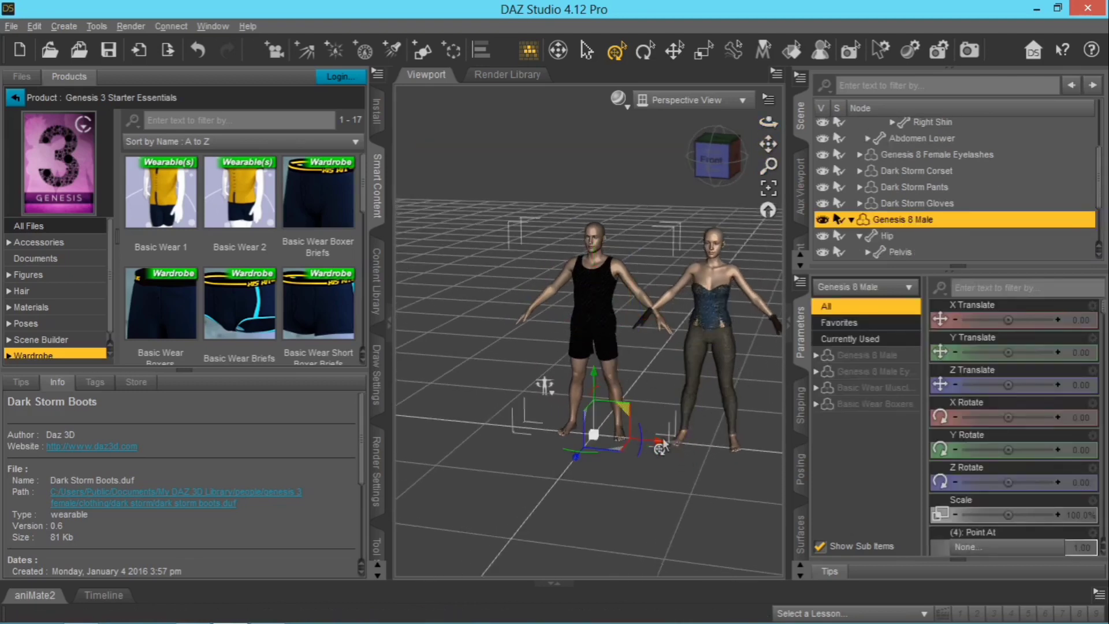
drag(658, 447, 607, 441)
scroll(569, 353, up, 3)
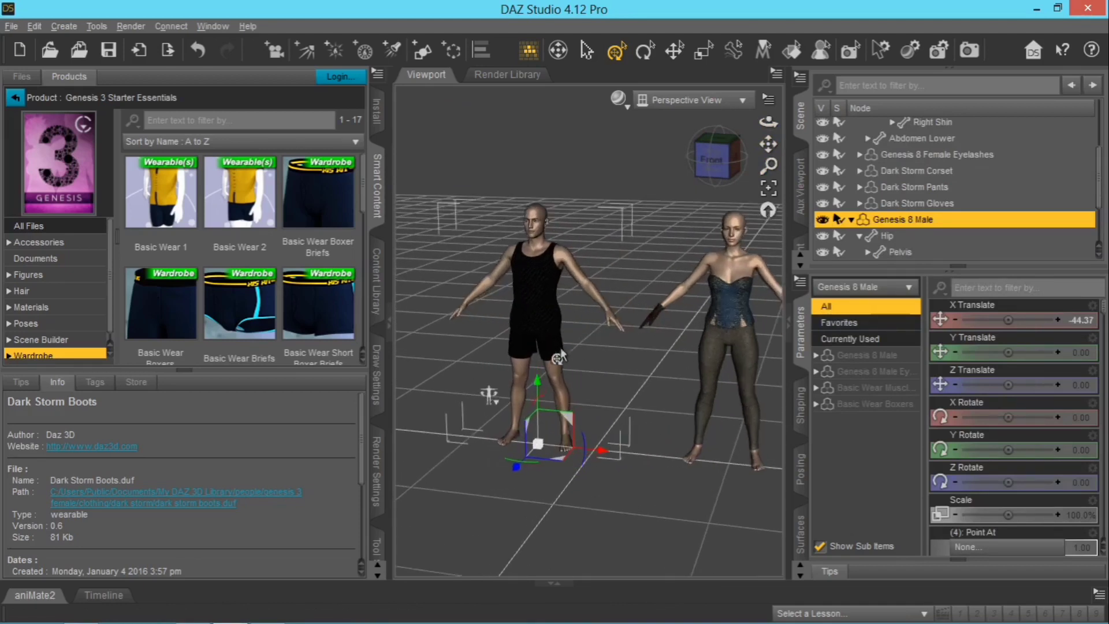
- Leave the Genesis 3 Starter Essentials and open the installed Genesis Starter Essentials product
scroll(325, 266, down, 8)
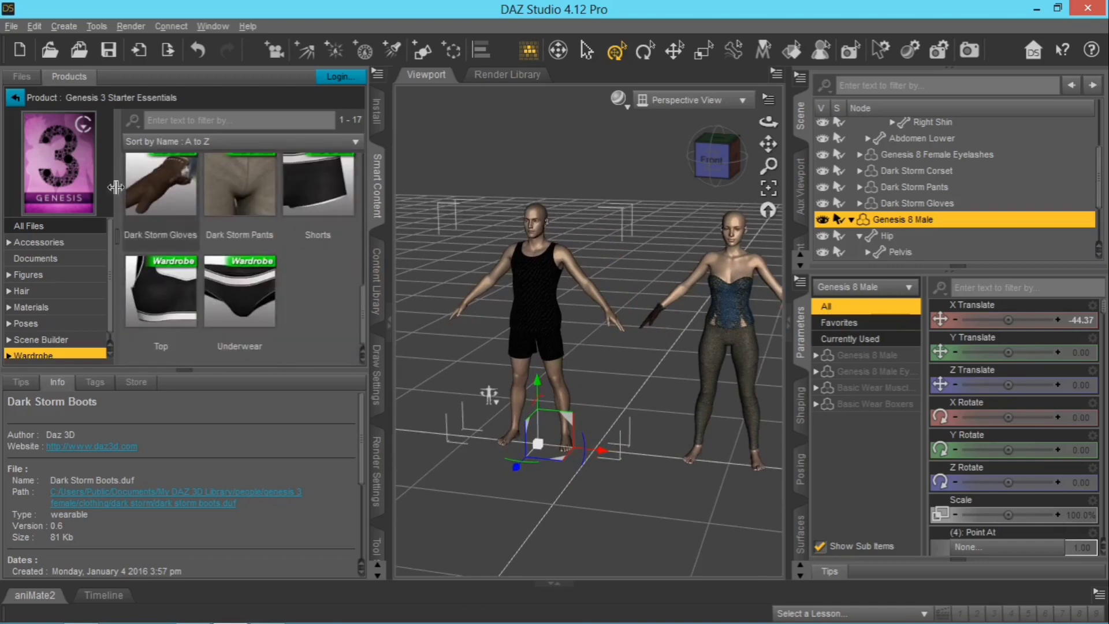
click(15, 97)
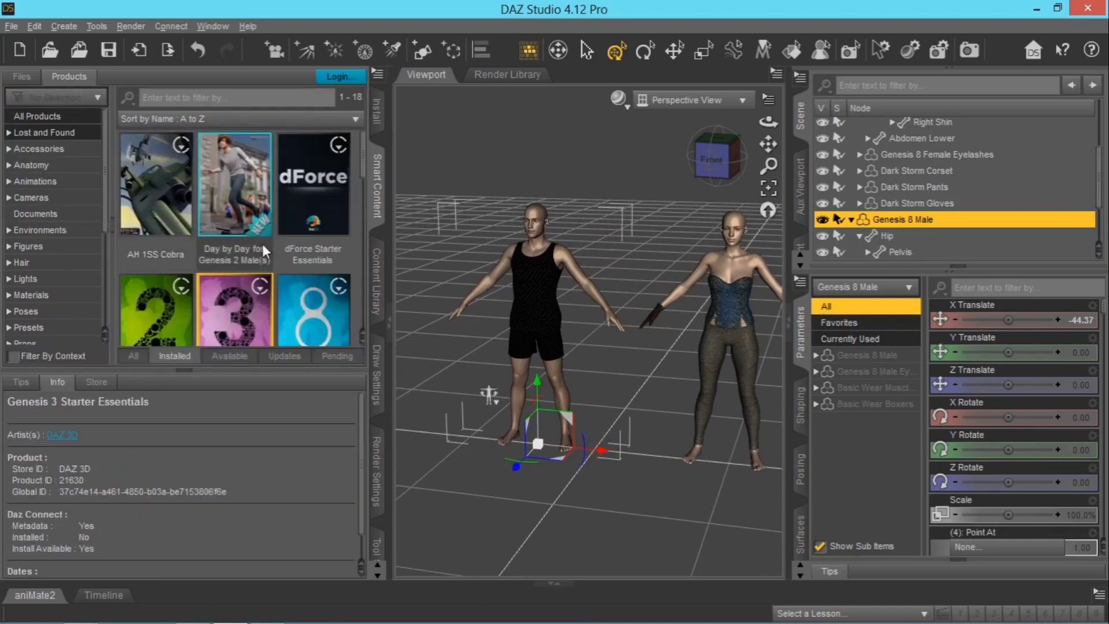
scroll(265, 253, down, 3)
scroll(264, 253, down, 9)
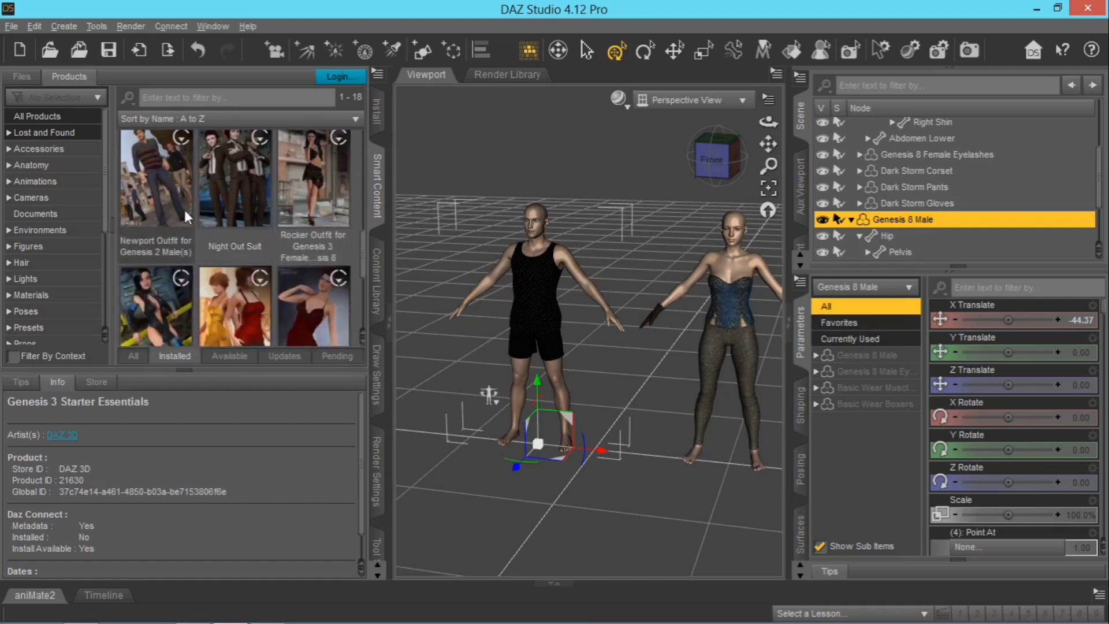
scroll(168, 229, up, 5)
scroll(167, 229, down, 5)
scroll(183, 208, up, 5)
click(164, 241)
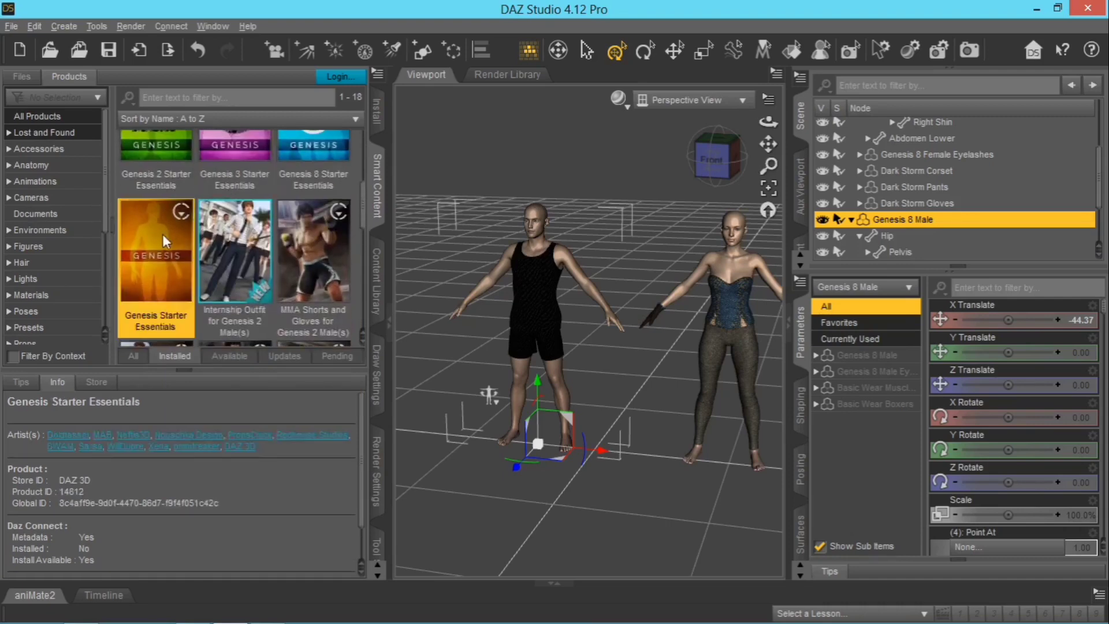
- Look through the Genesis Starter Essentials wardrobe and load the Jacket onto the Genesis 8 Male
scroll(199, 239, down, 2)
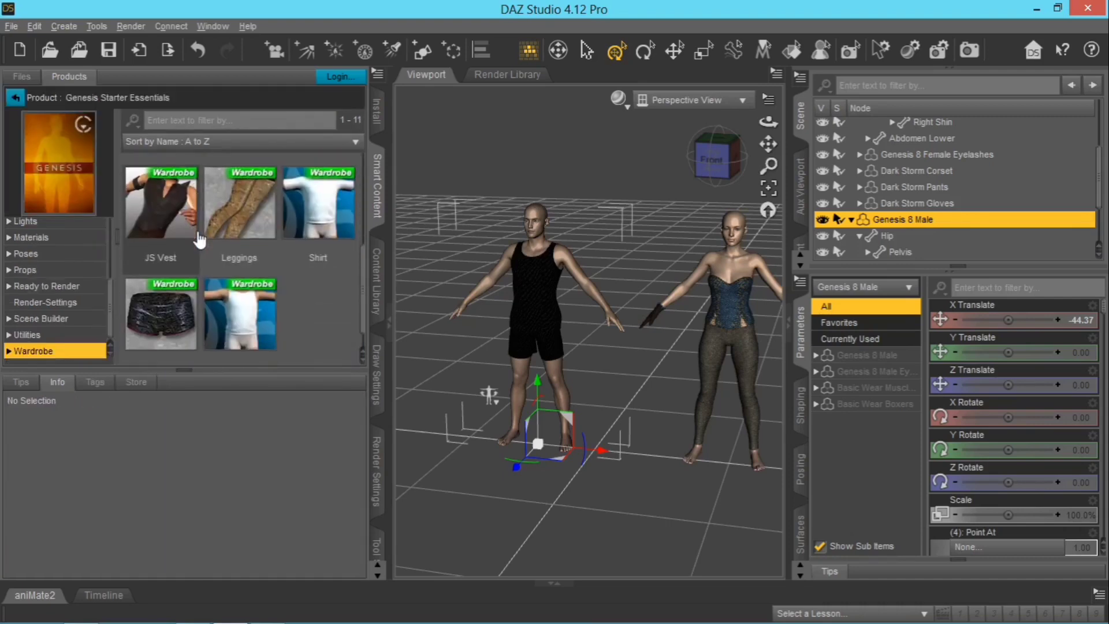
scroll(199, 239, up, 1)
scroll(199, 240, down, 4)
scroll(199, 239, up, 4)
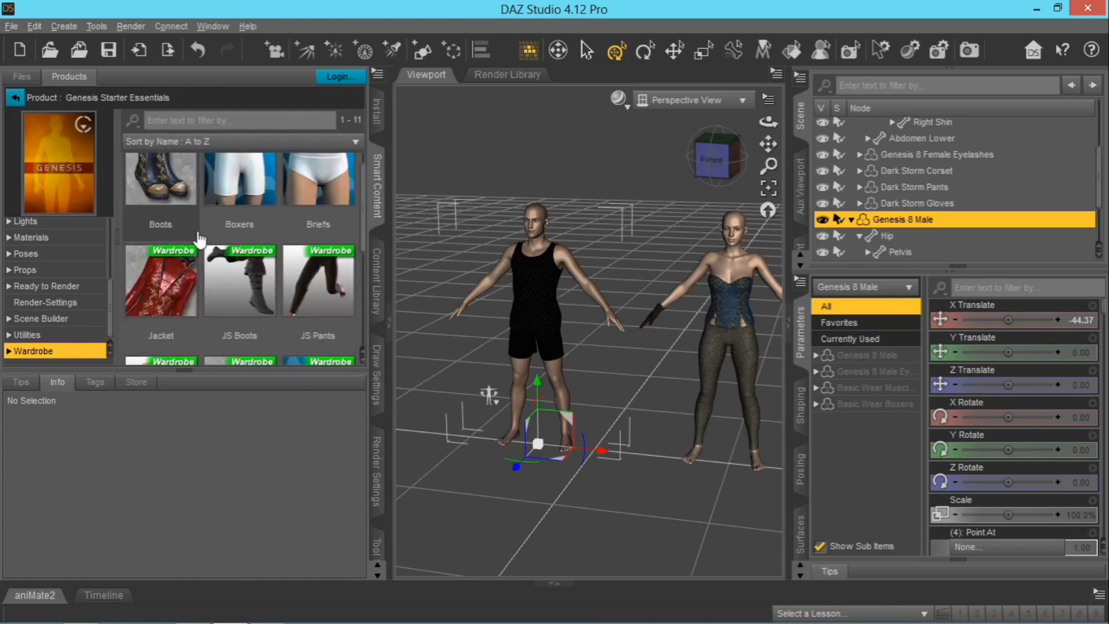
scroll(199, 240, down, 4)
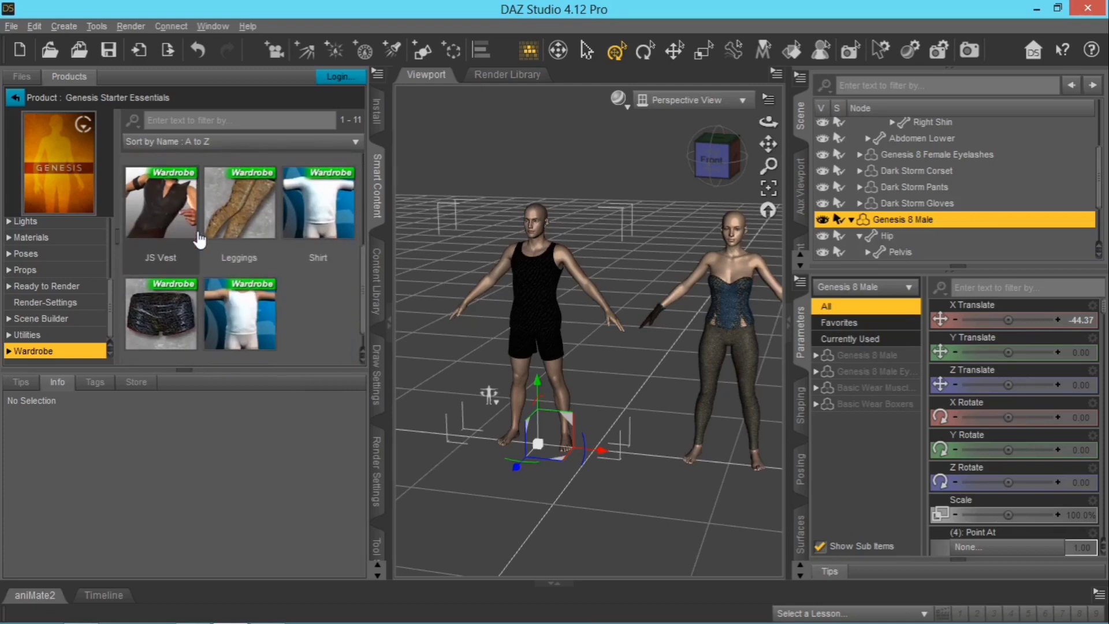
scroll(199, 239, up, 4)
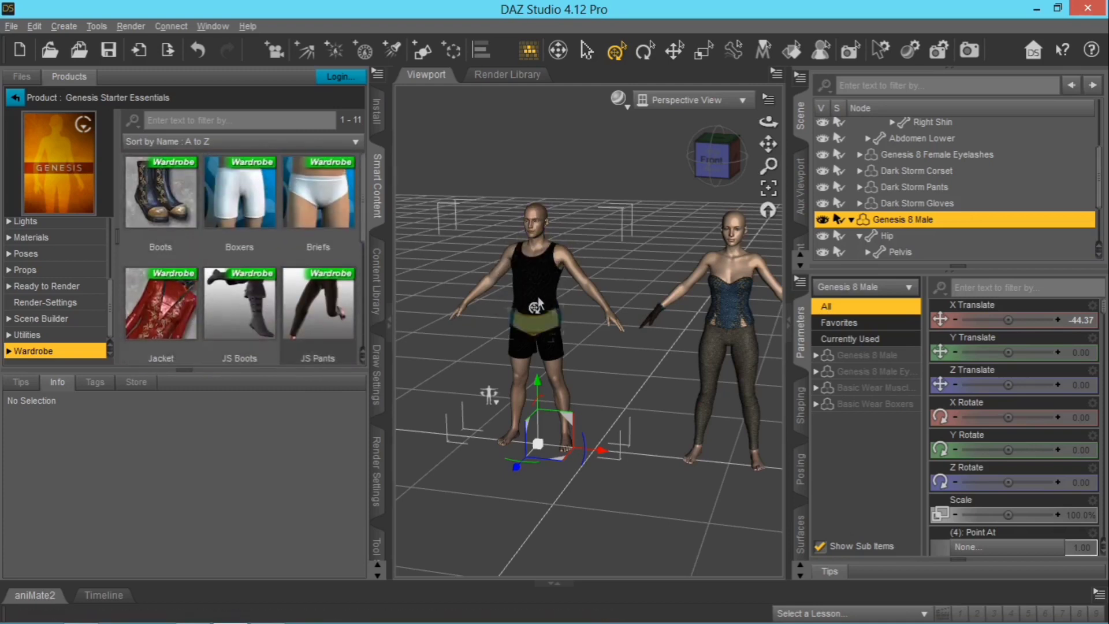
mouse_move(154, 302)
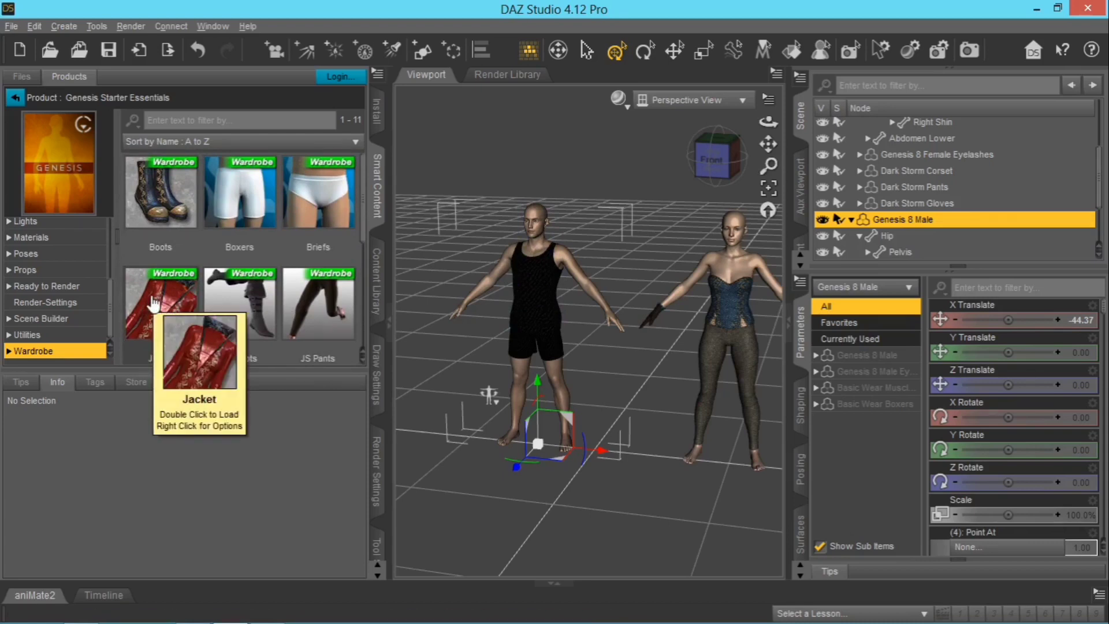
double_click(154, 303)
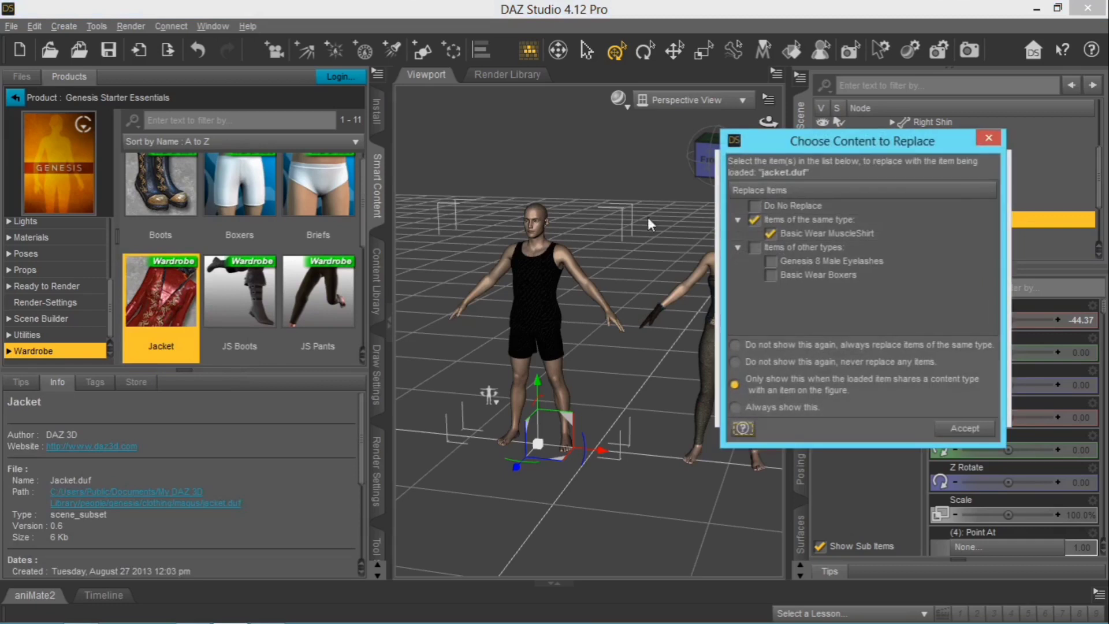
- Set content replacement for the jacket to "Do not show this again, never replace any items" and accept it
drag(782, 138, 527, 155)
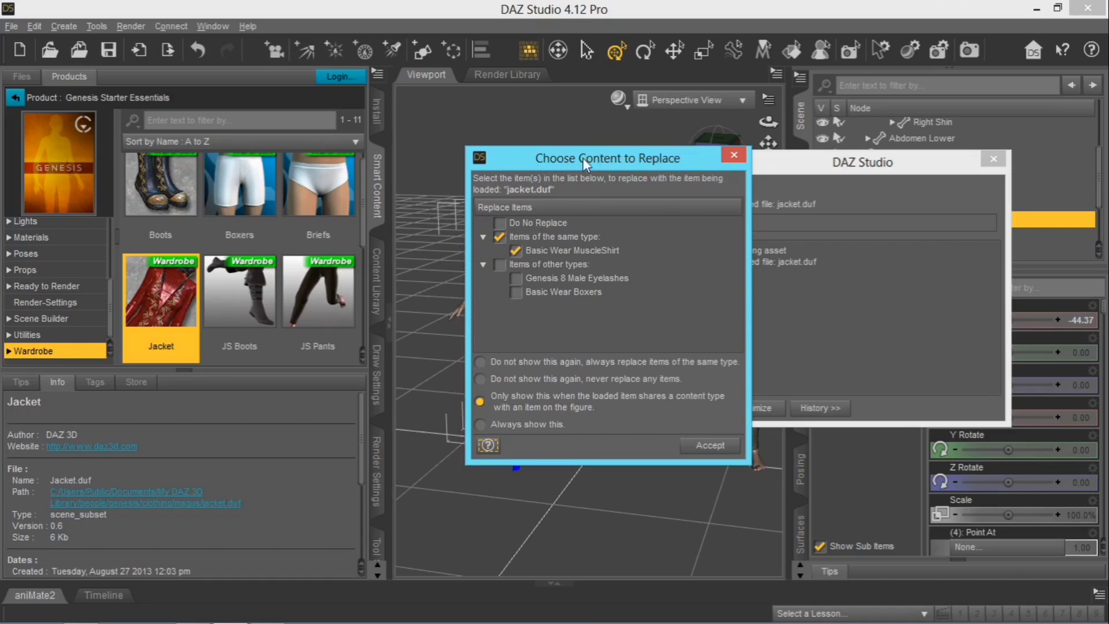
drag(583, 158, 631, 156)
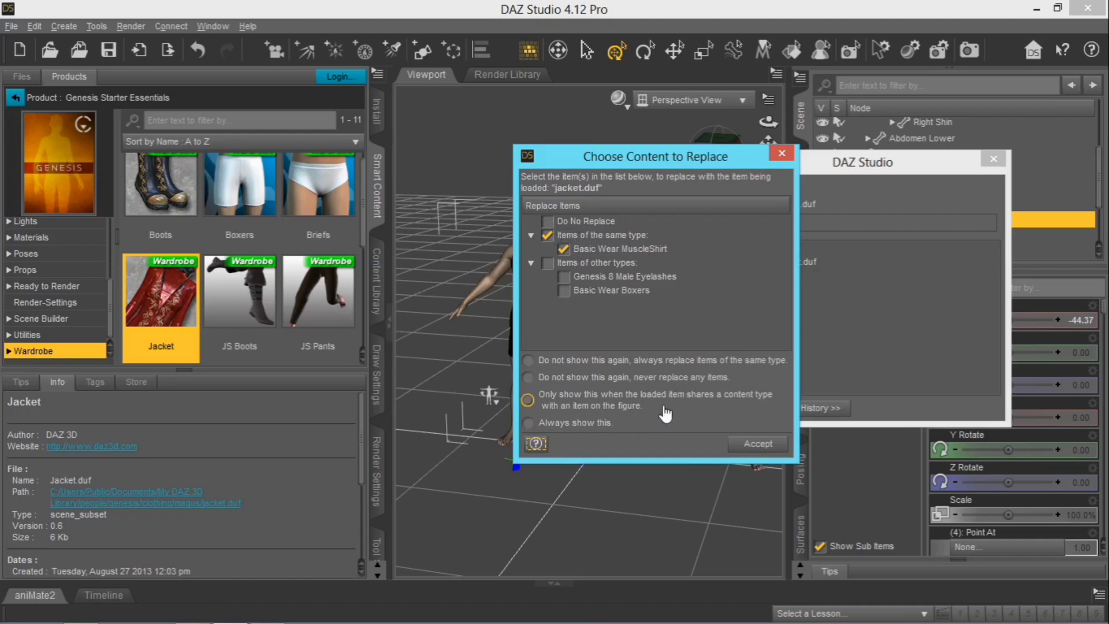
click(575, 396)
click(527, 377)
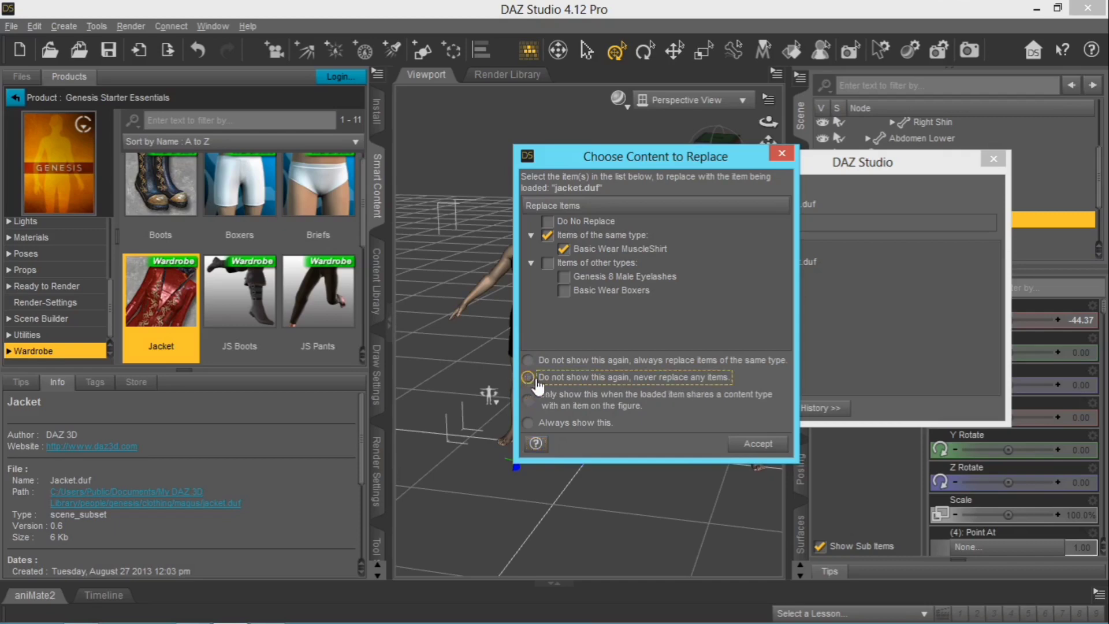
click(750, 445)
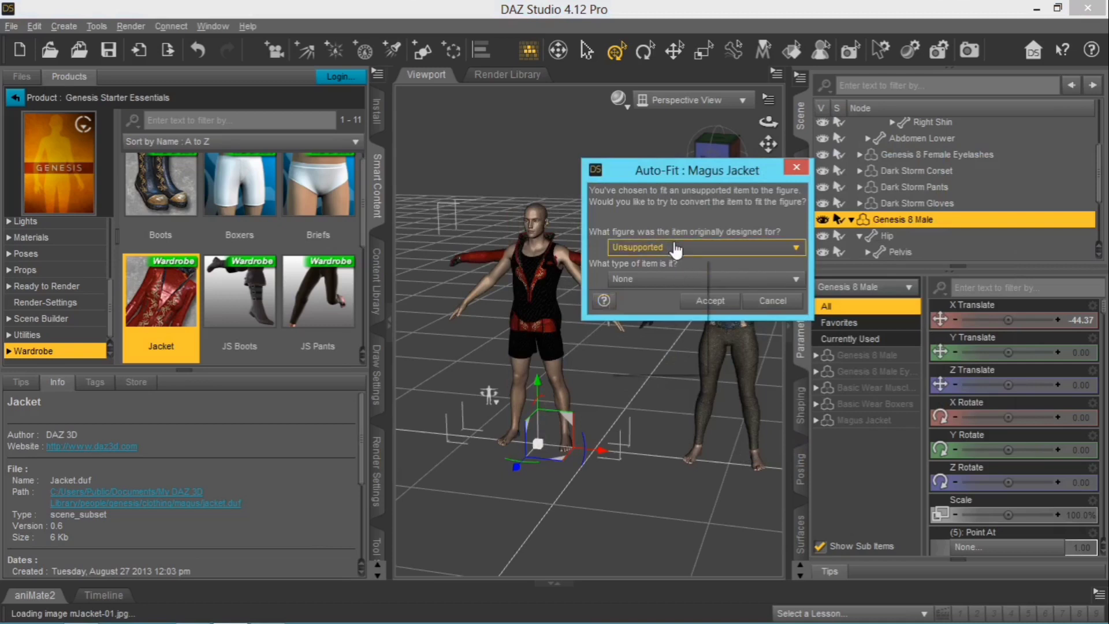
- Auto-fit the Magus Jacket to the Genesis 8 Male as an item designed for Genesis, with the item type None
click(676, 249)
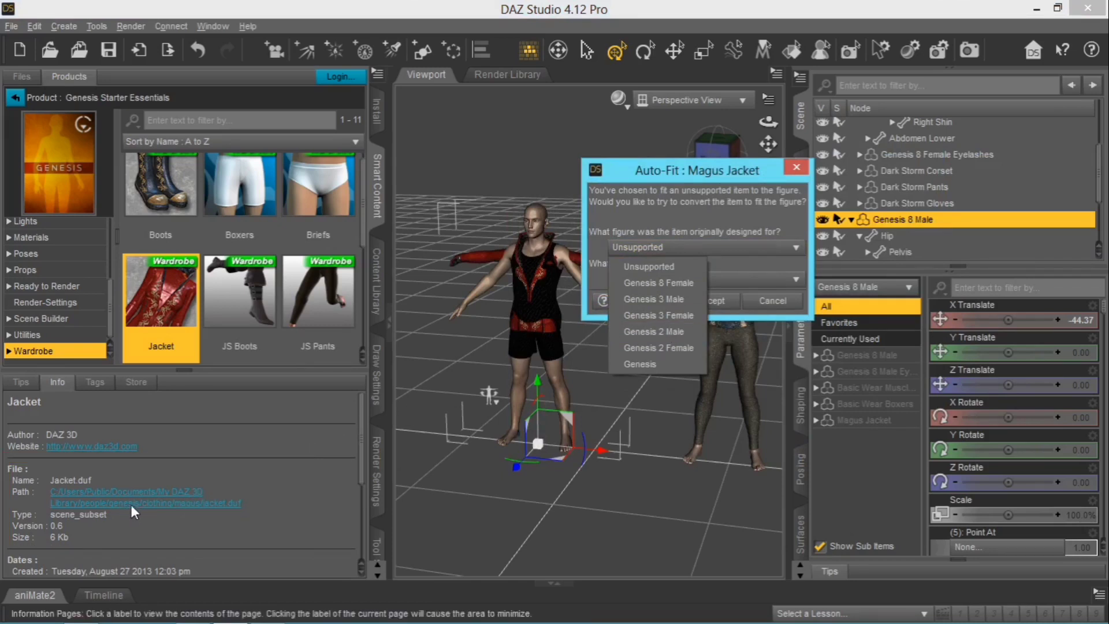
click(652, 365)
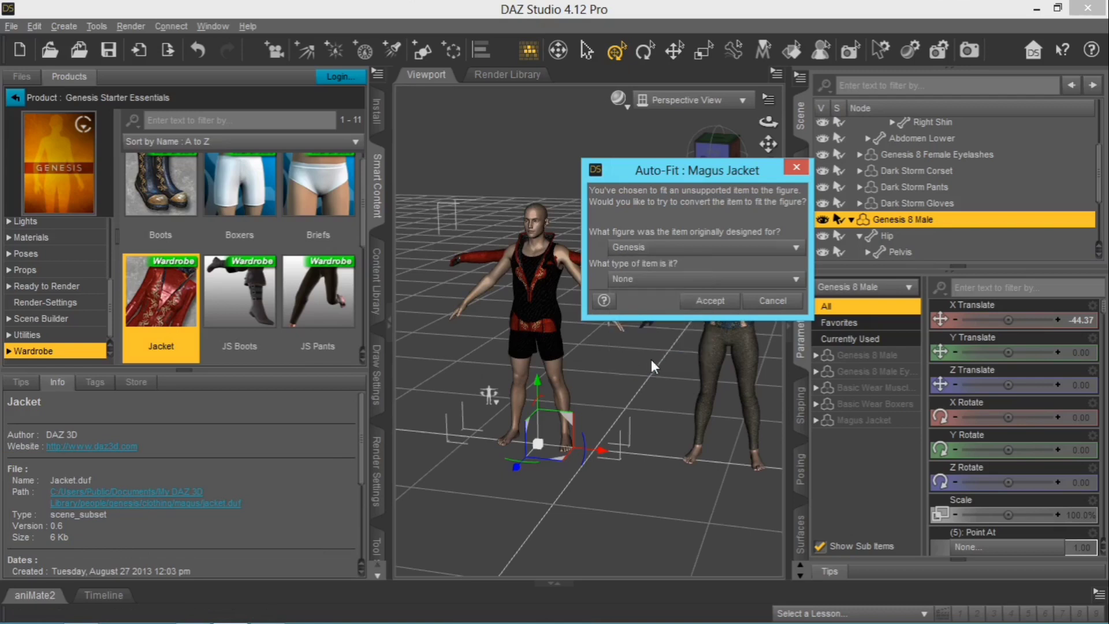
click(710, 301)
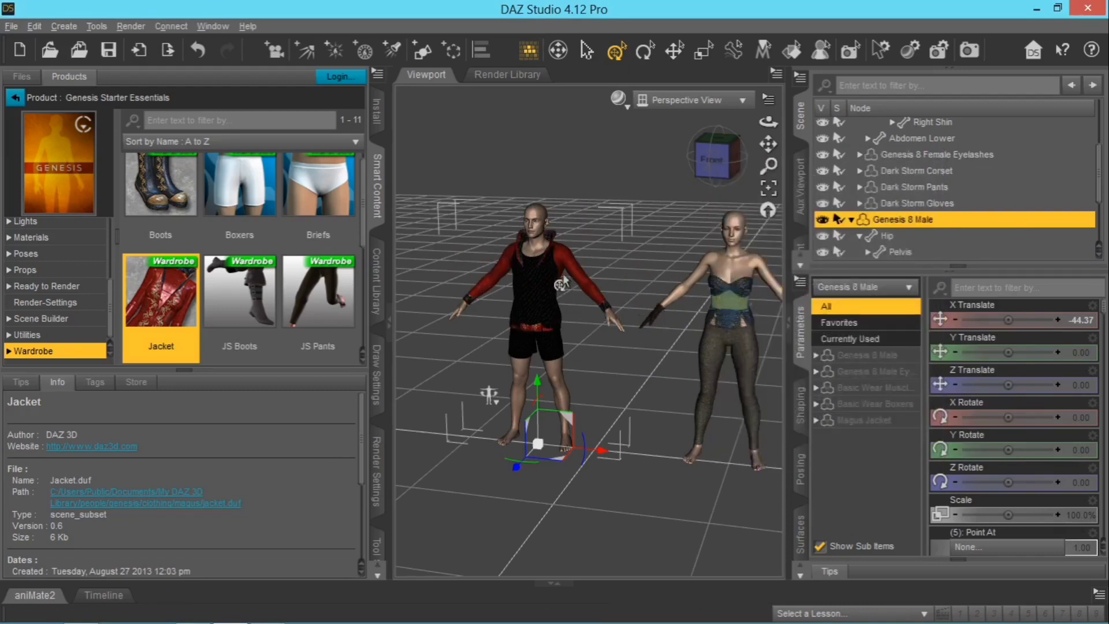
- Delete the Basic Wear MuscleShirt from the Genesis 8 Male's items in the scene
click(852, 220)
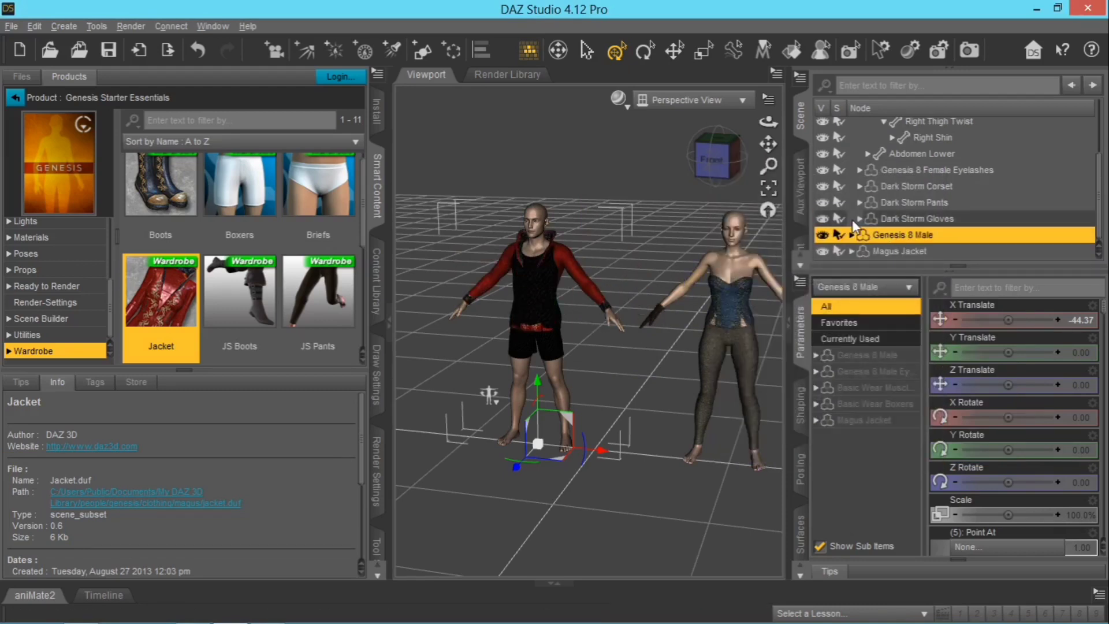
click(895, 251)
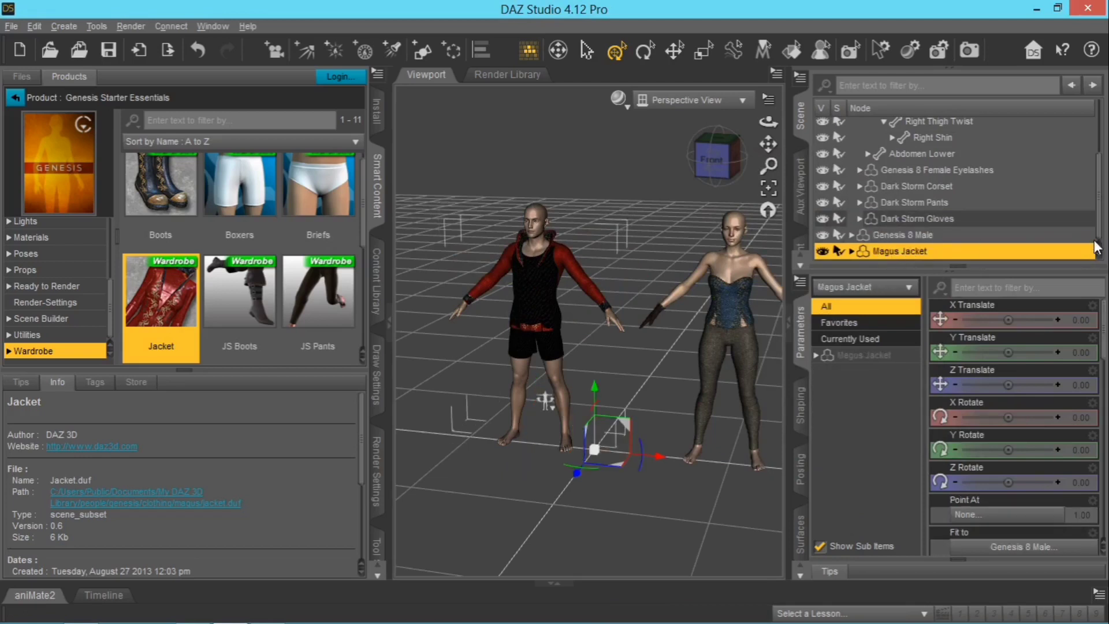
click(851, 234)
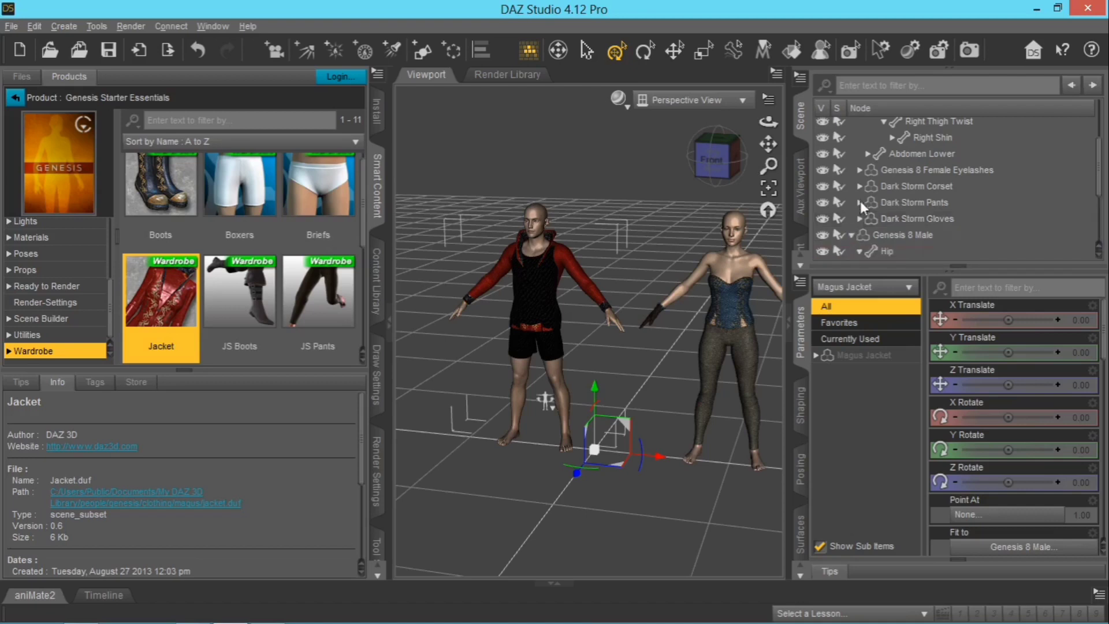
scroll(861, 202, up, 2)
click(850, 125)
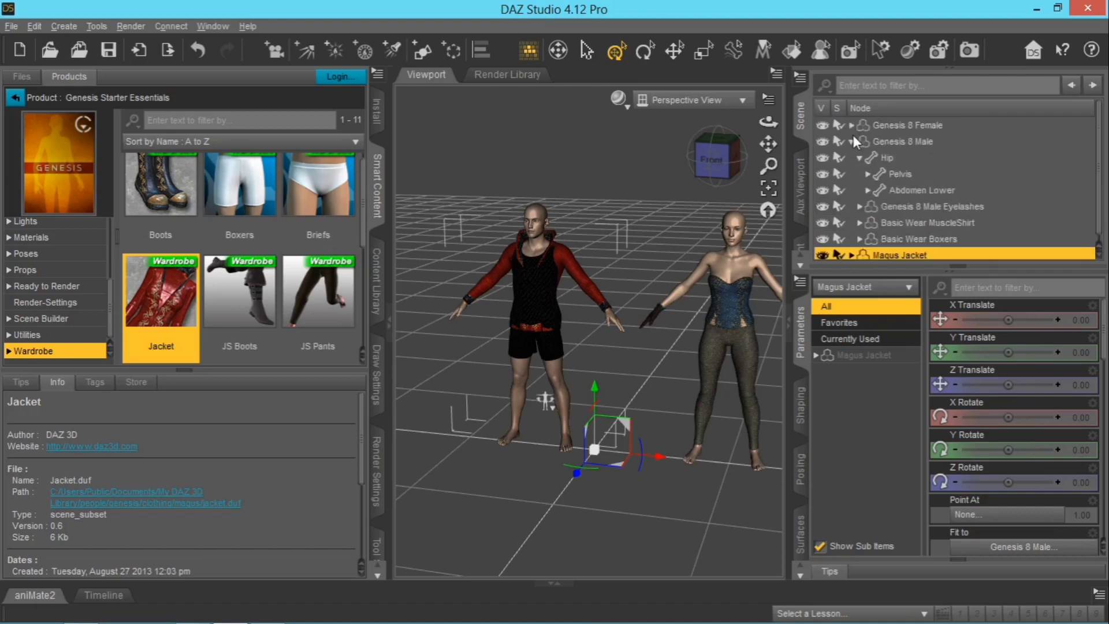
click(851, 139)
click(851, 140)
click(938, 223)
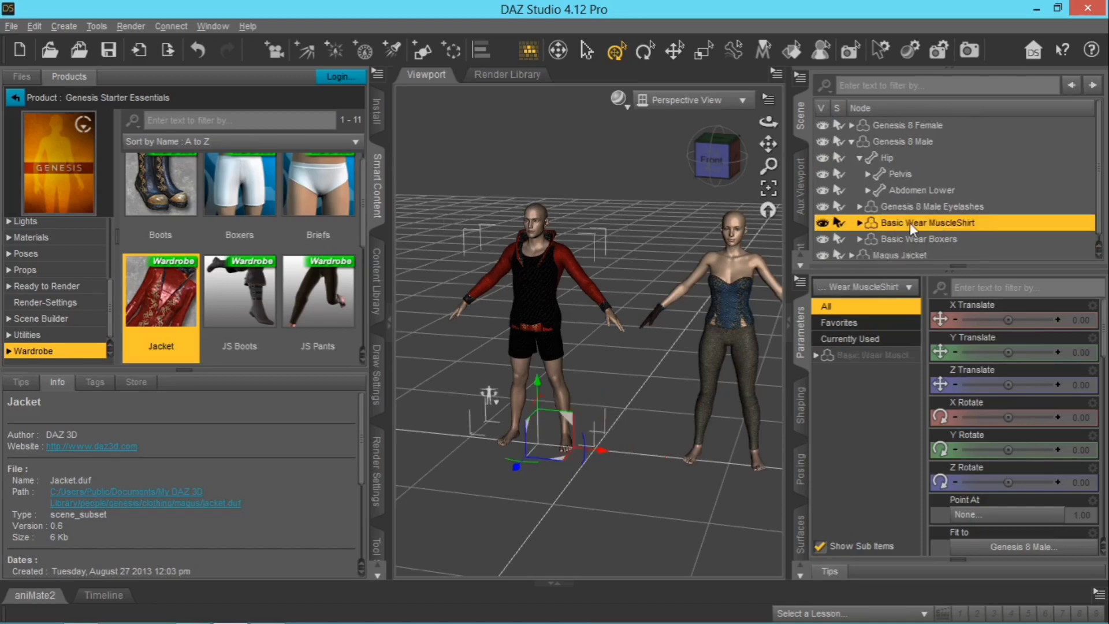
right_click(913, 225)
click(953, 268)
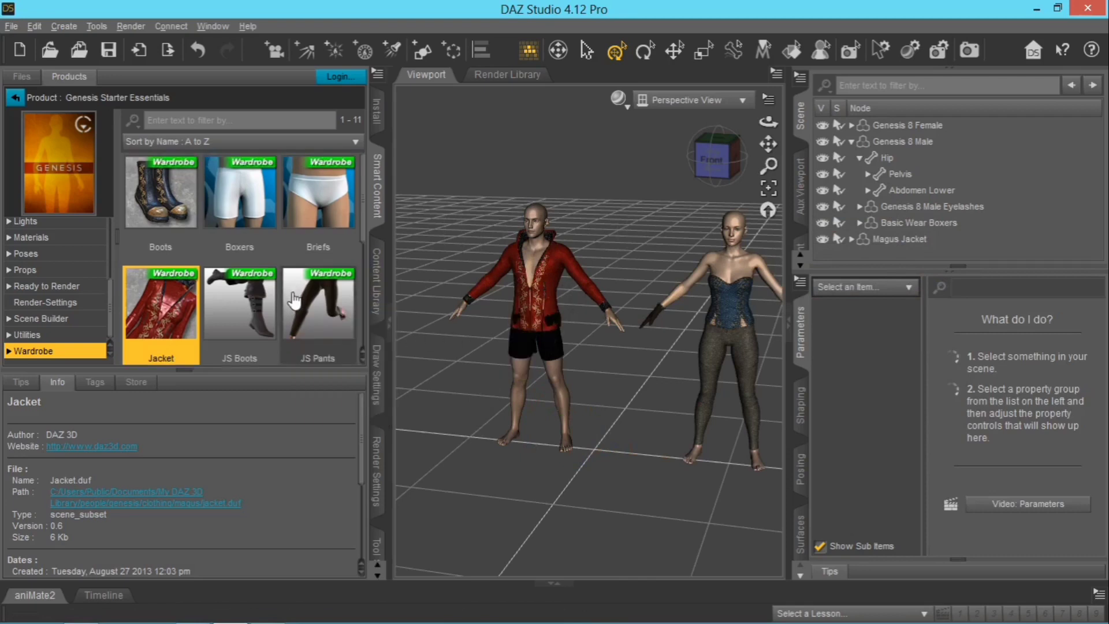
- Load the JS Pants onto the Genesis 8 Male and auto-fit them as designed for Genesis, with the item type None
scroll(296, 294, down, 3)
scroll(295, 297, up, 2)
scroll(295, 296, up, 2)
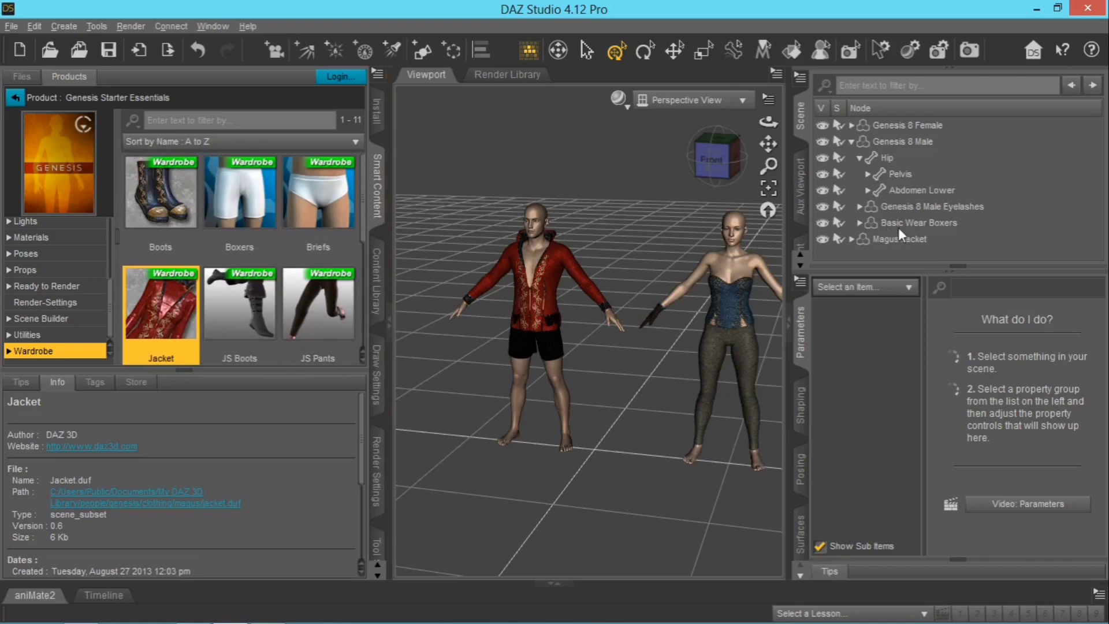
click(896, 140)
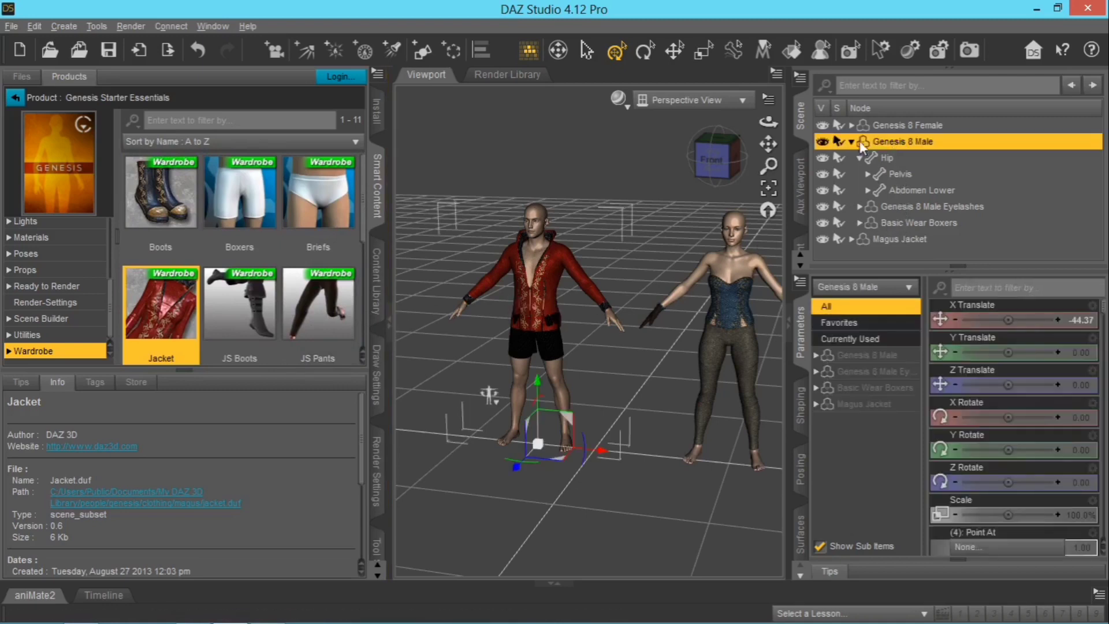
click(852, 142)
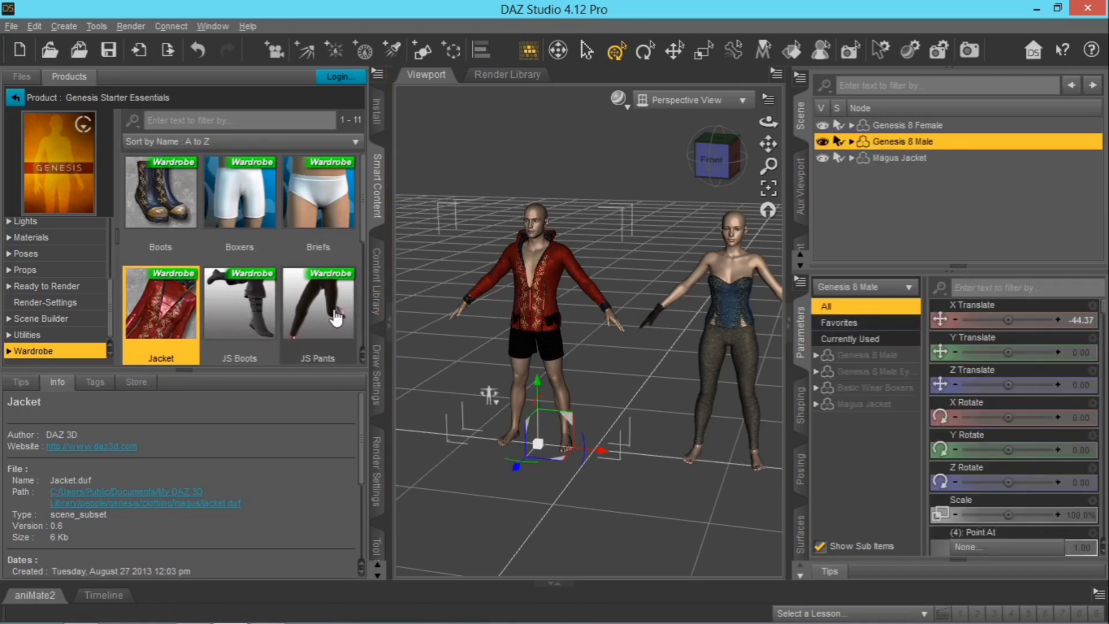
mouse_move(337, 317)
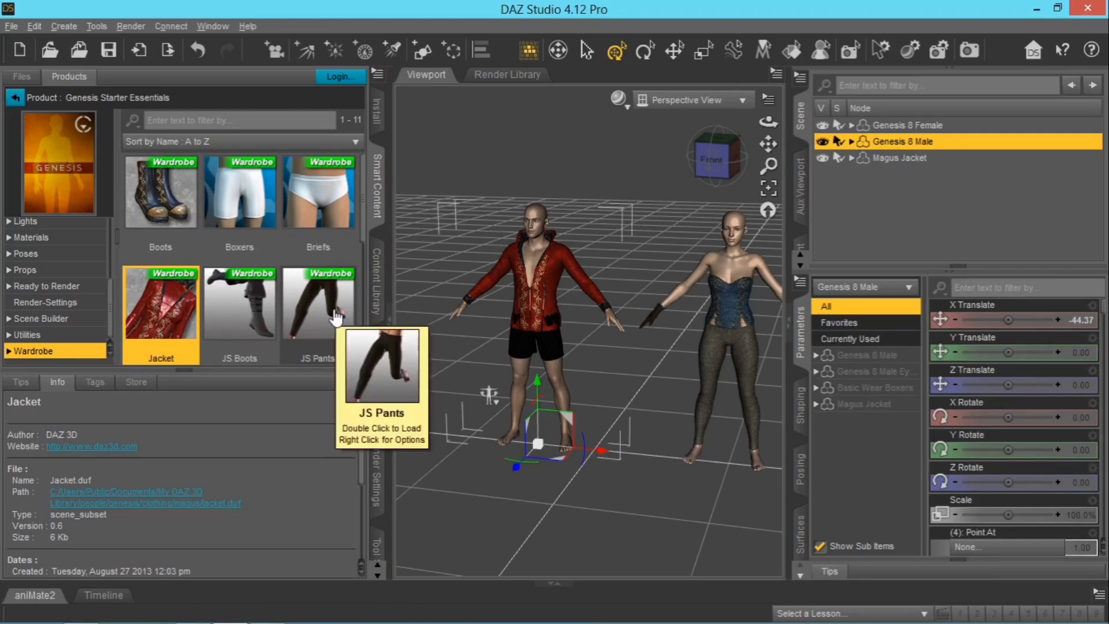
double_click(337, 317)
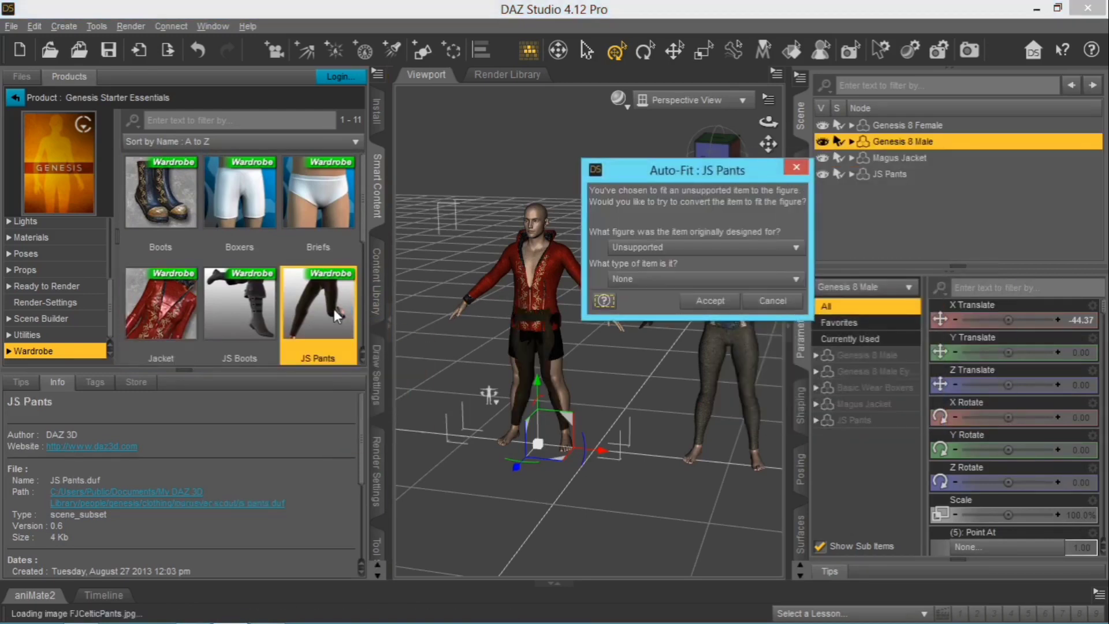
click(670, 249)
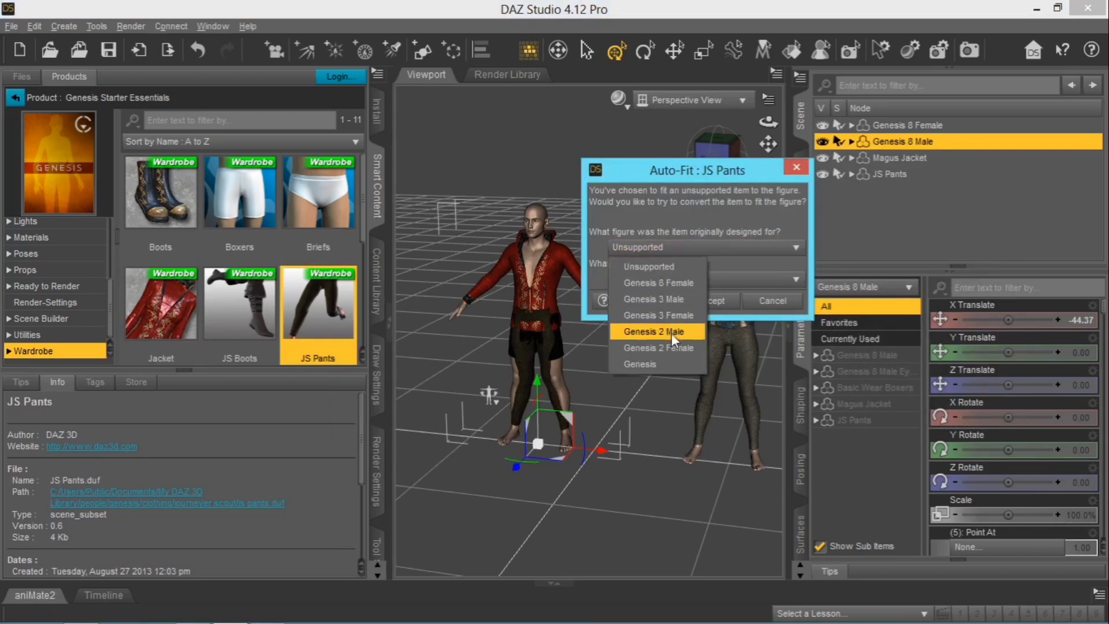
click(671, 364)
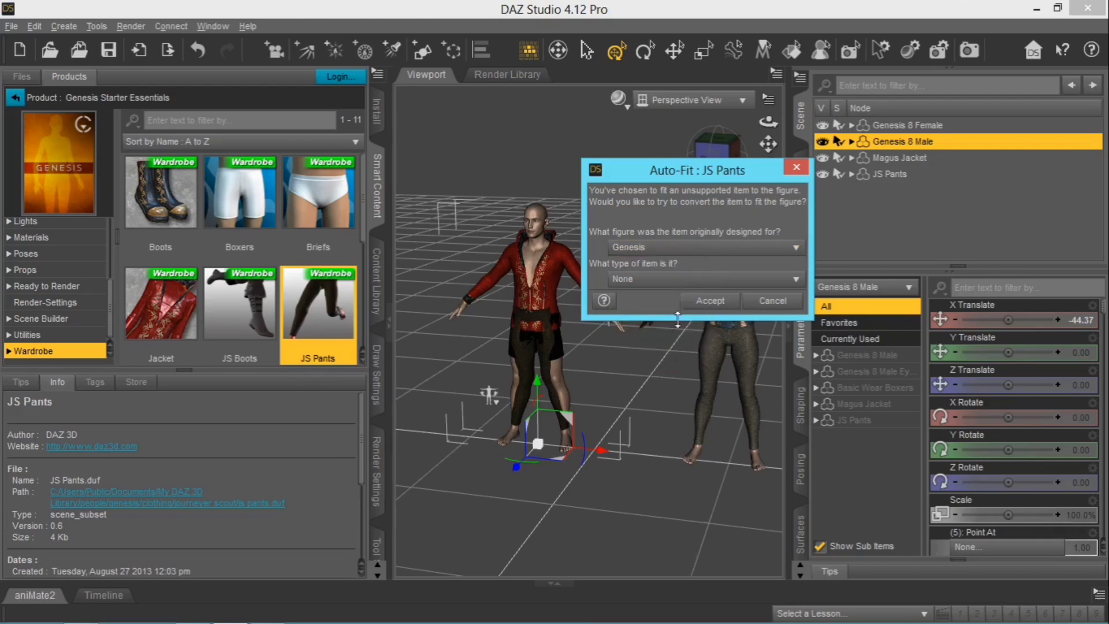
click(707, 304)
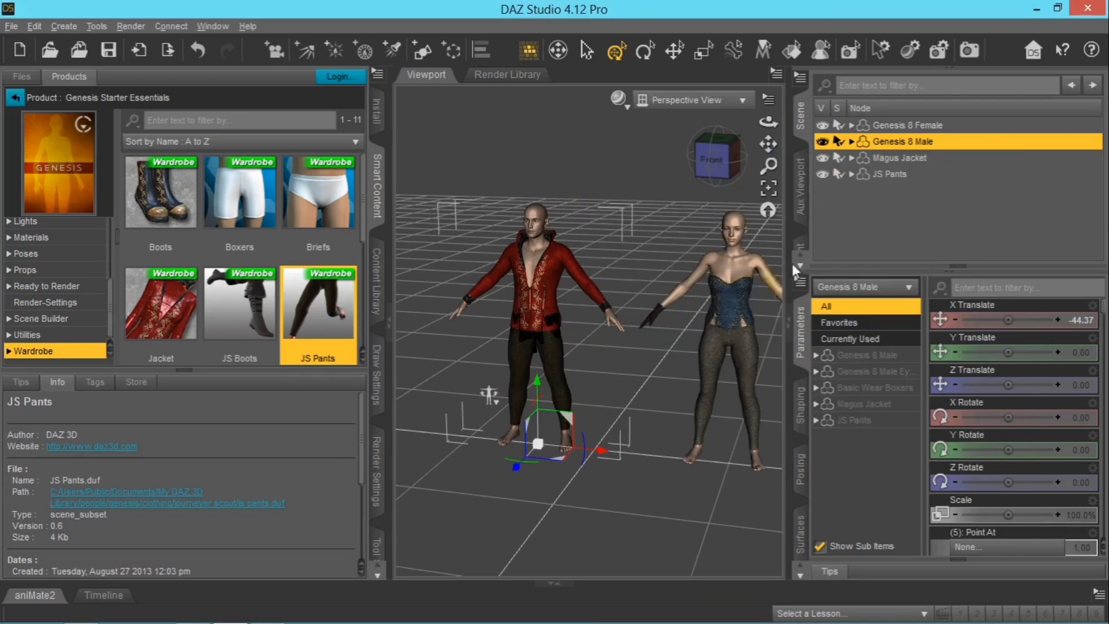
- Delete the Basic Wear Boxers from the Genesis 8 Male's items in the scene
click(852, 142)
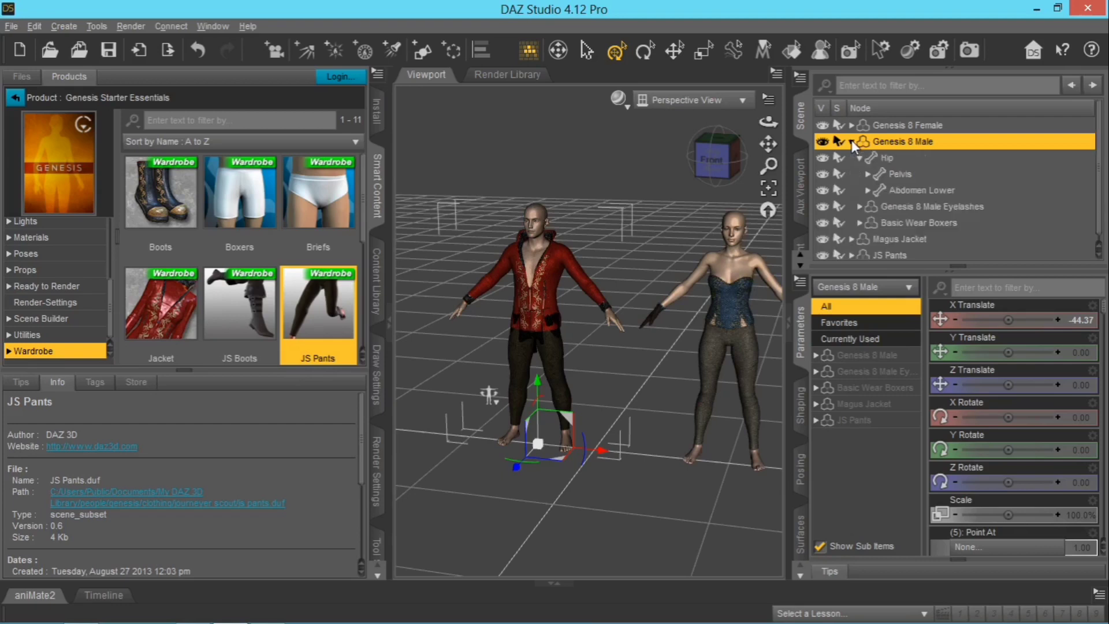
click(904, 223)
right_click(905, 221)
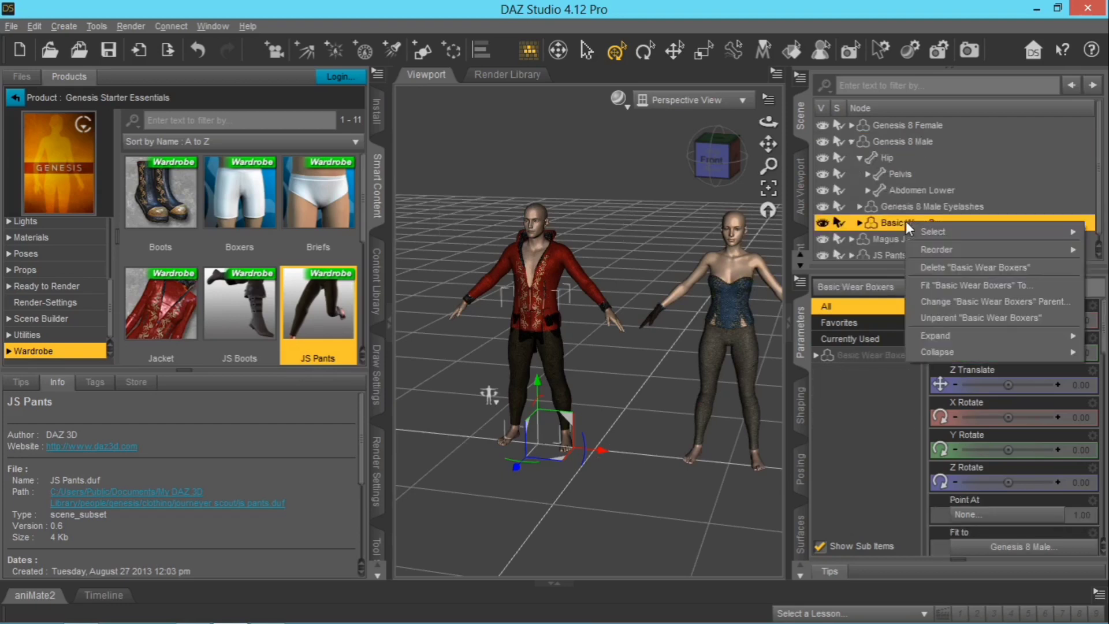
click(930, 273)
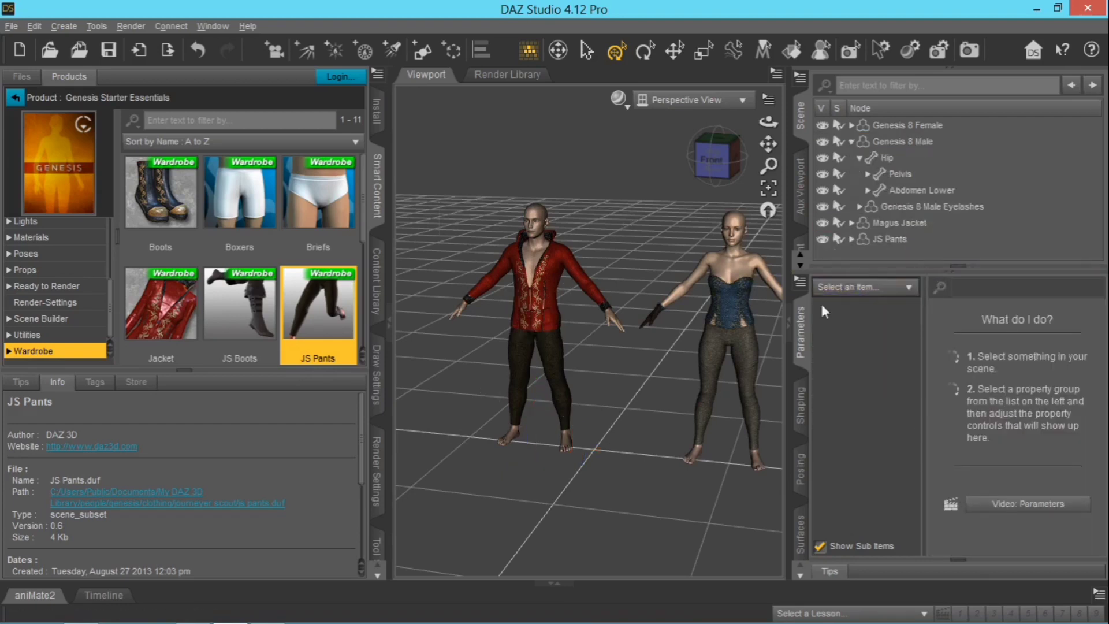
- Load the JS Boots onto the Genesis 8 Male and auto-fit them as designed for Genesis, with the item type None
drag(323, 335, 527, 298)
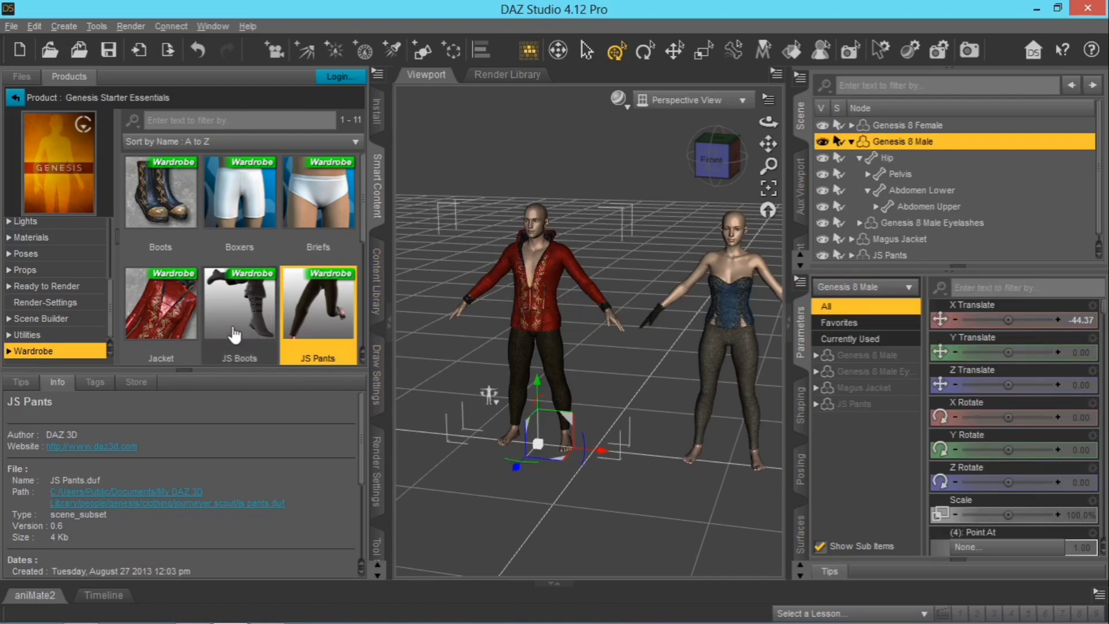
double_click(240, 329)
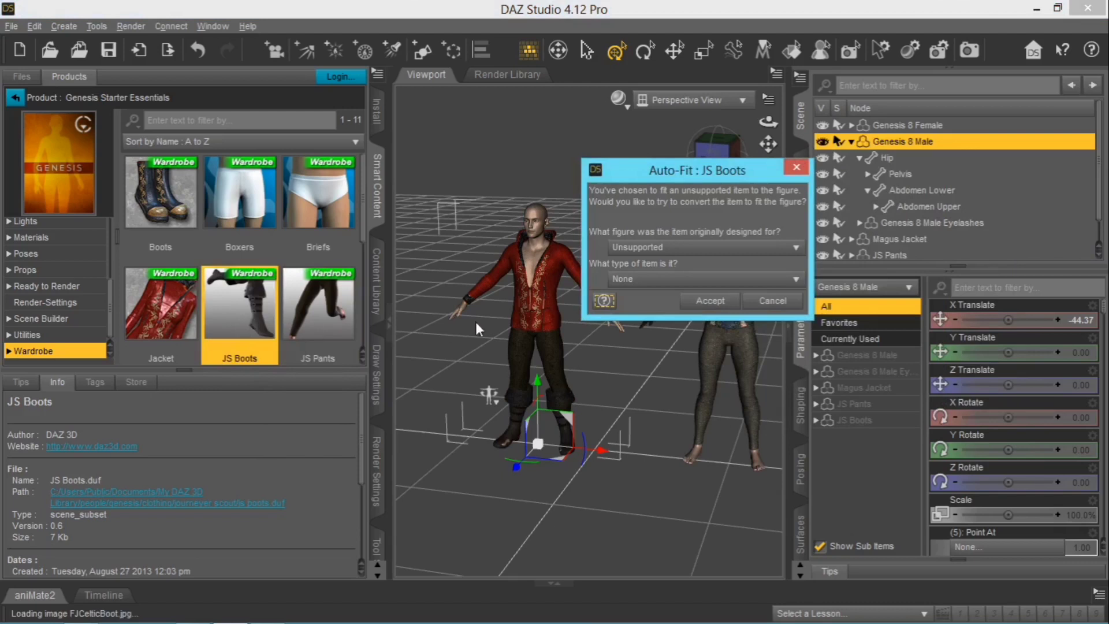
click(667, 248)
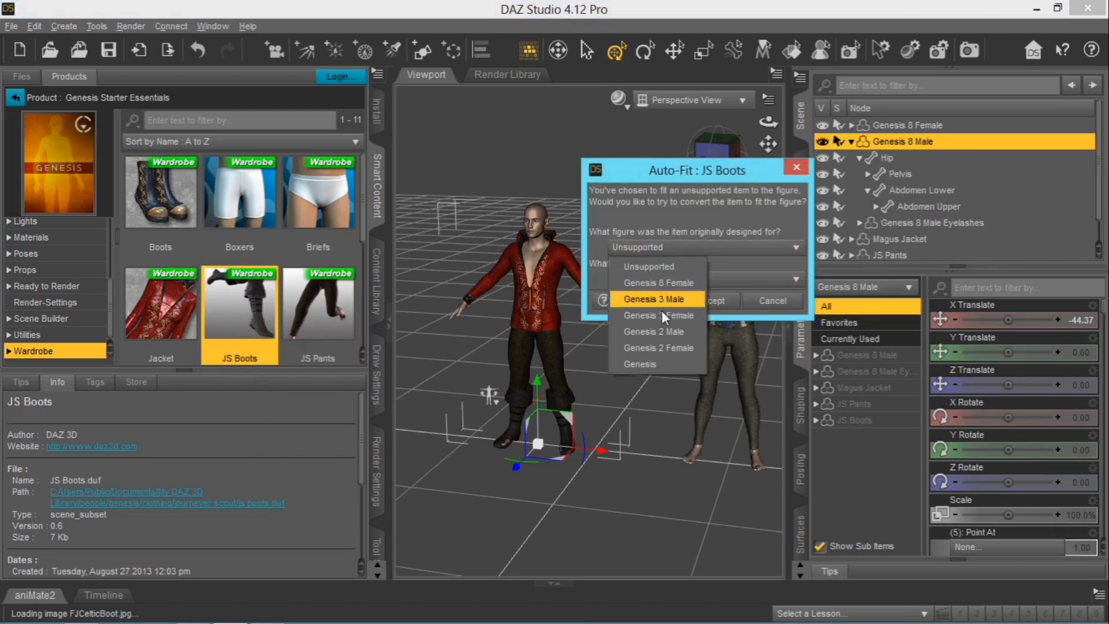
click(663, 364)
click(723, 303)
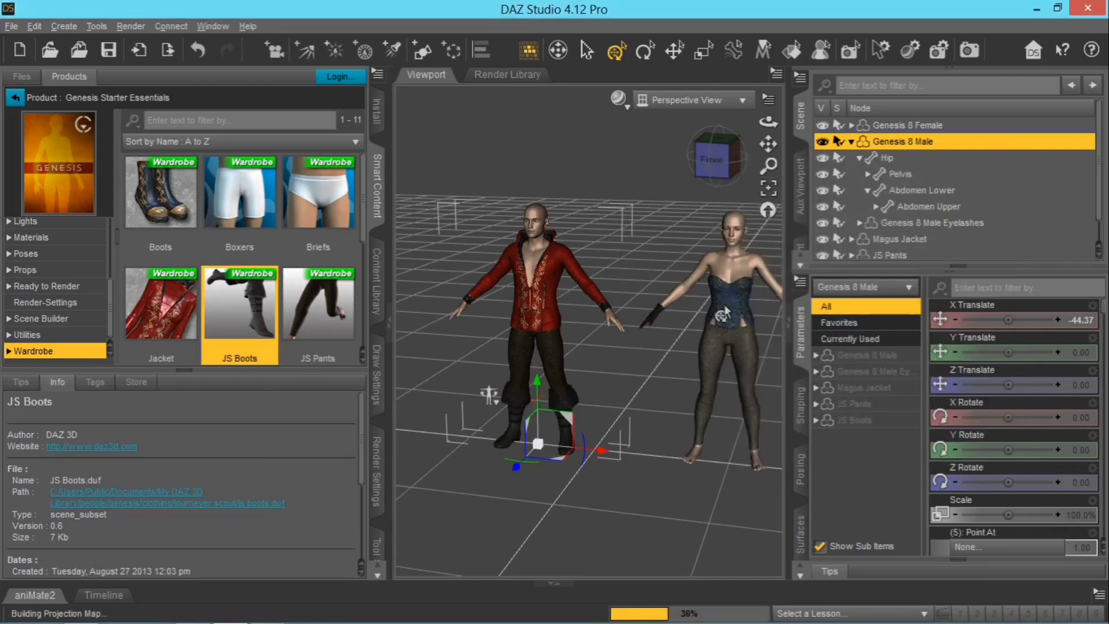
- Inspect the fit of the JS Boots on the Genesis 8 Male's lower legs up close from the front and side
click(563, 436)
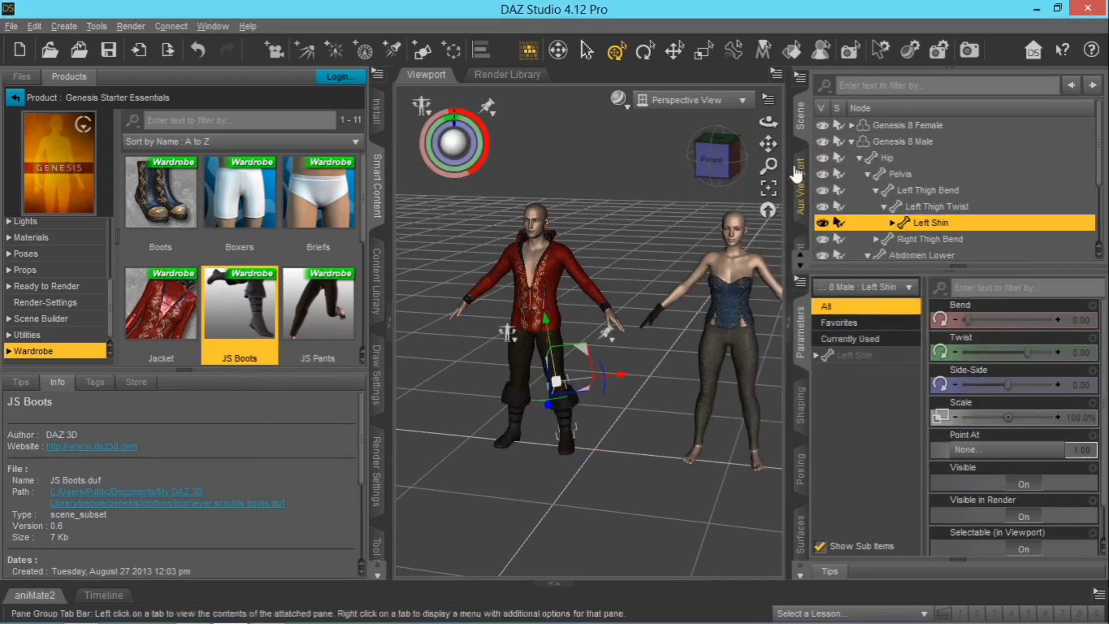
click(768, 188)
scroll(690, 348, down, 3)
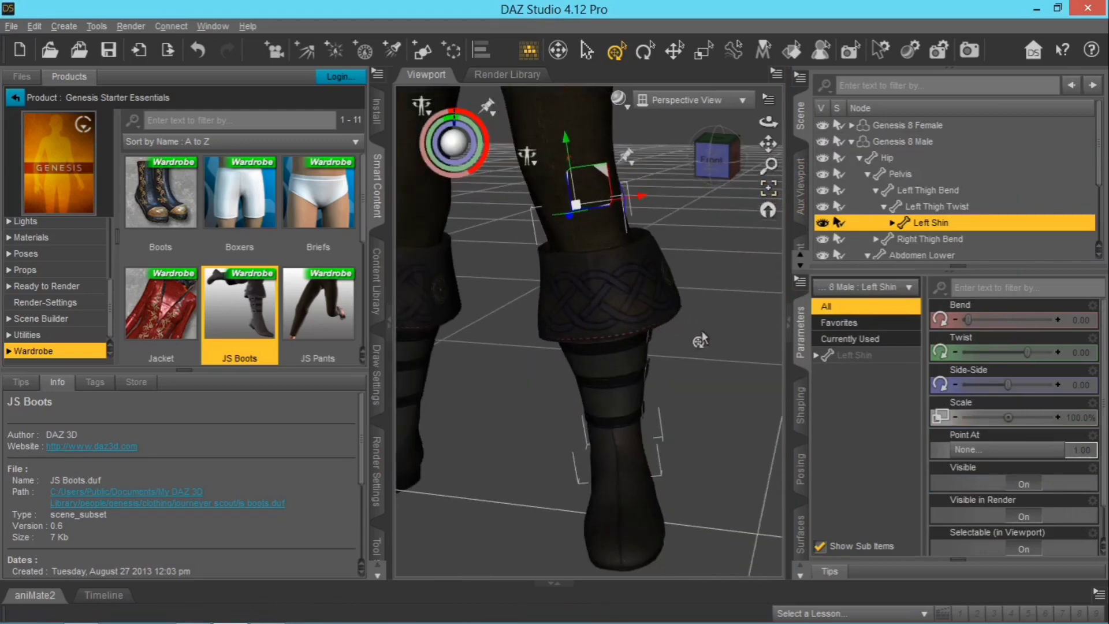
drag(768, 122, 855, 122)
scroll(594, 351, down, 3)
scroll(572, 392, down, 2)
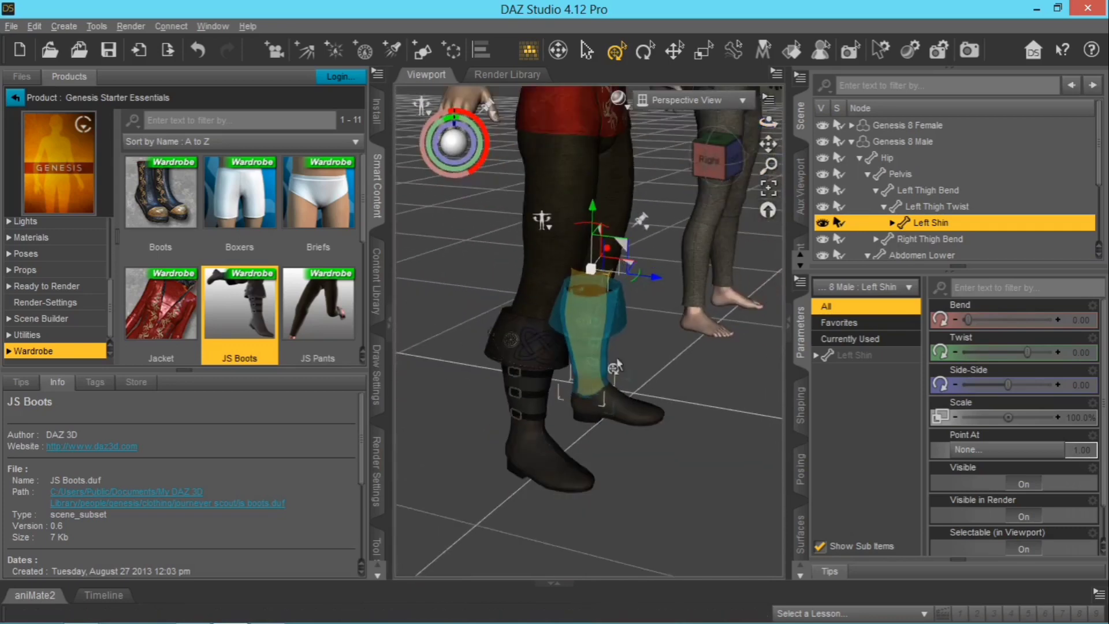
- Examine the Genesis 8 Female's bare feet up close, framing the view on her right foot
click(698, 325)
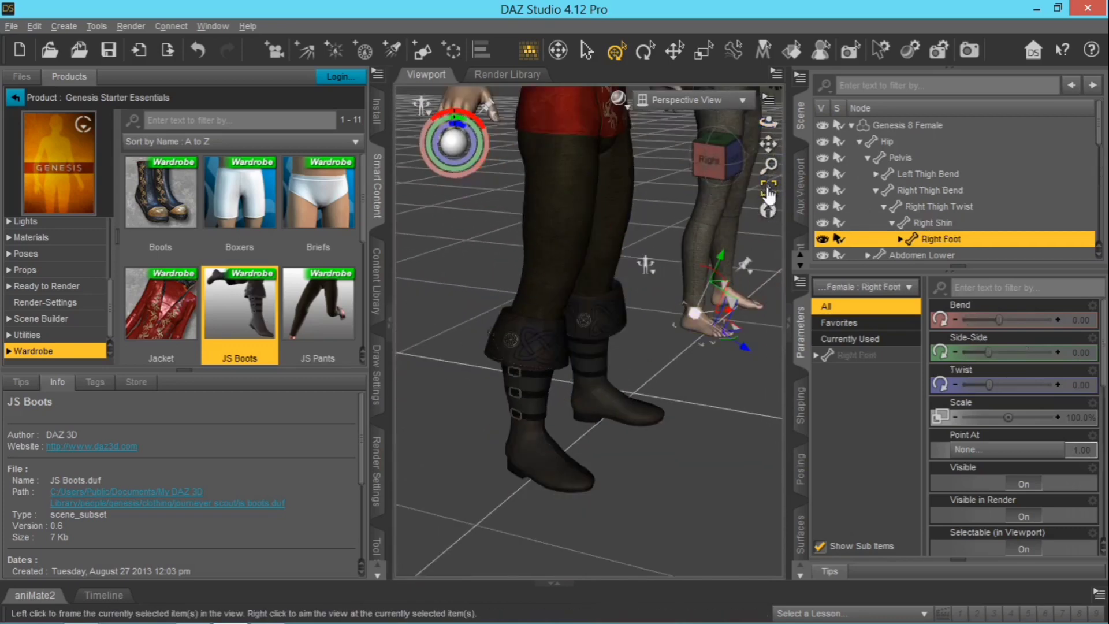
key(f)
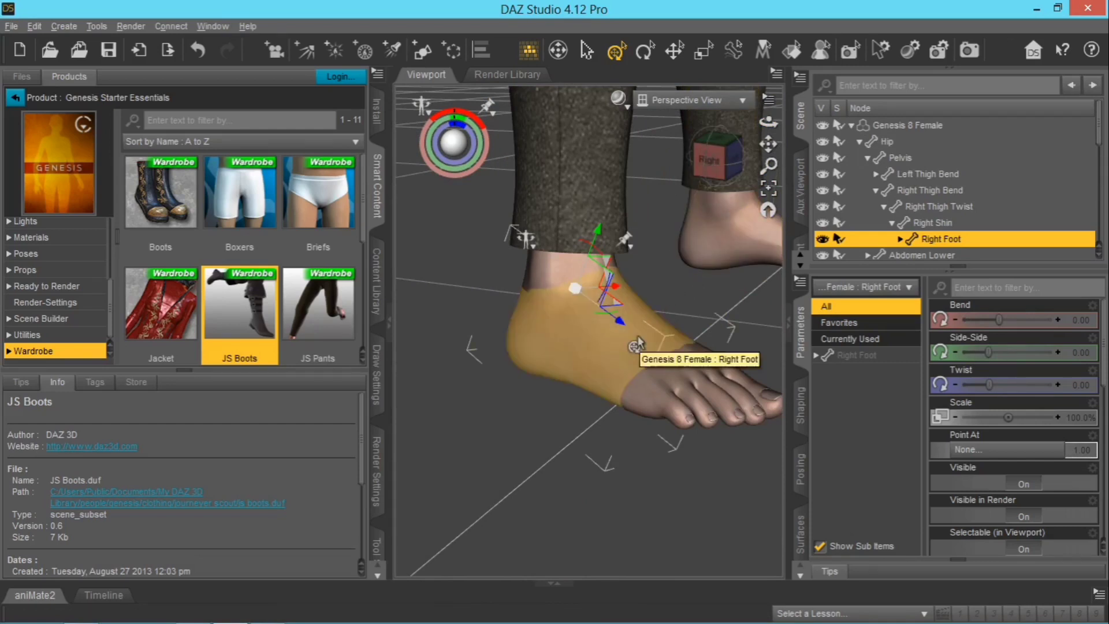
scroll(659, 328, down, 3)
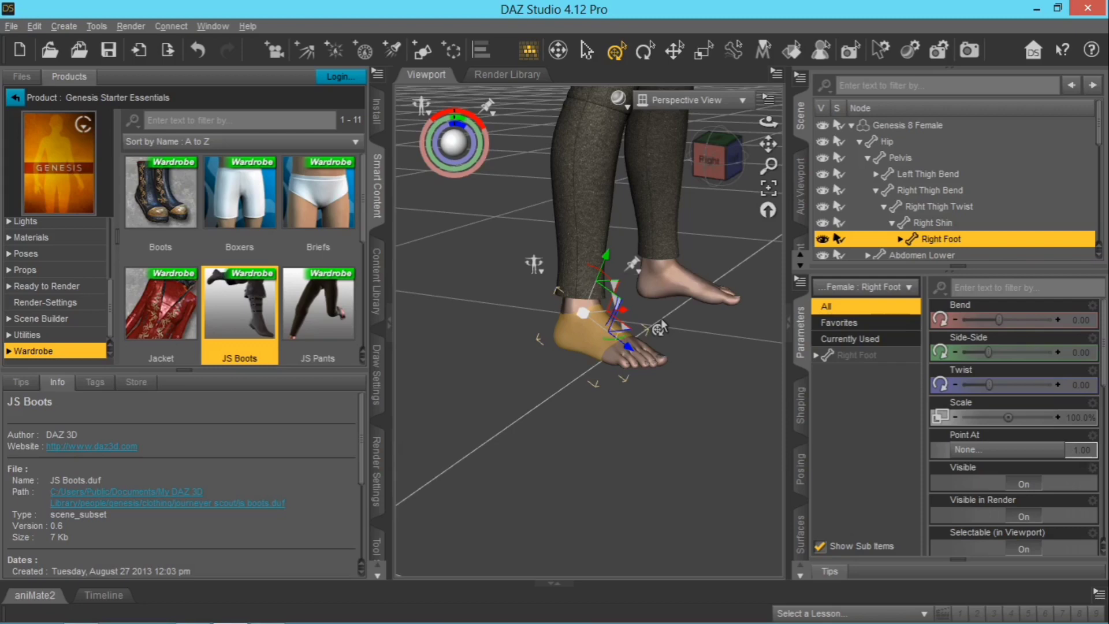
scroll(612, 350, down, 3)
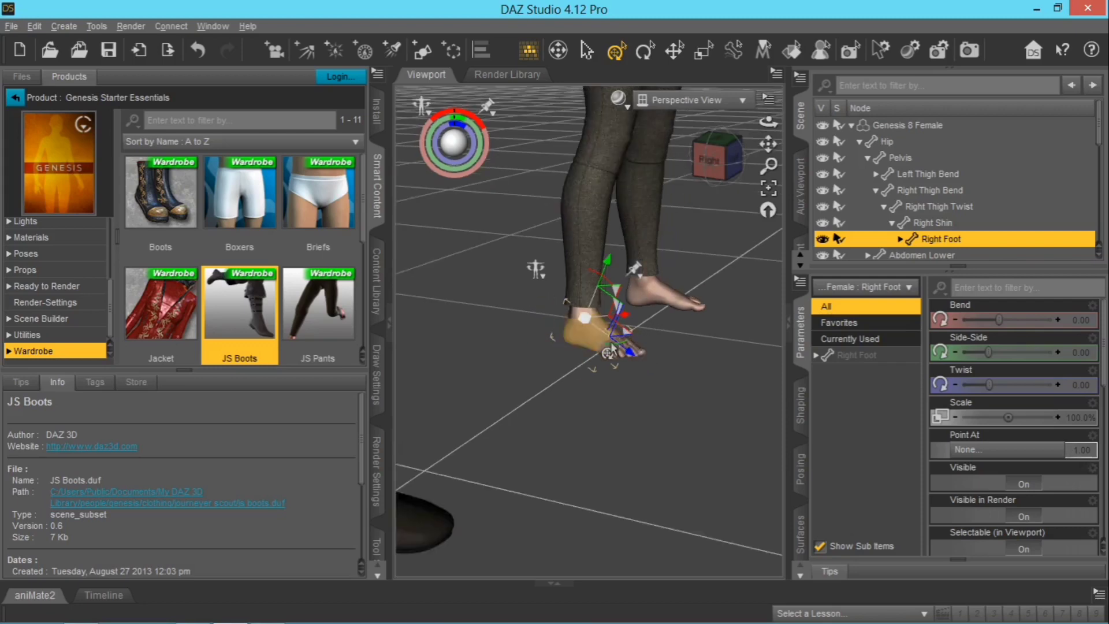
drag(768, 122, 751, 122)
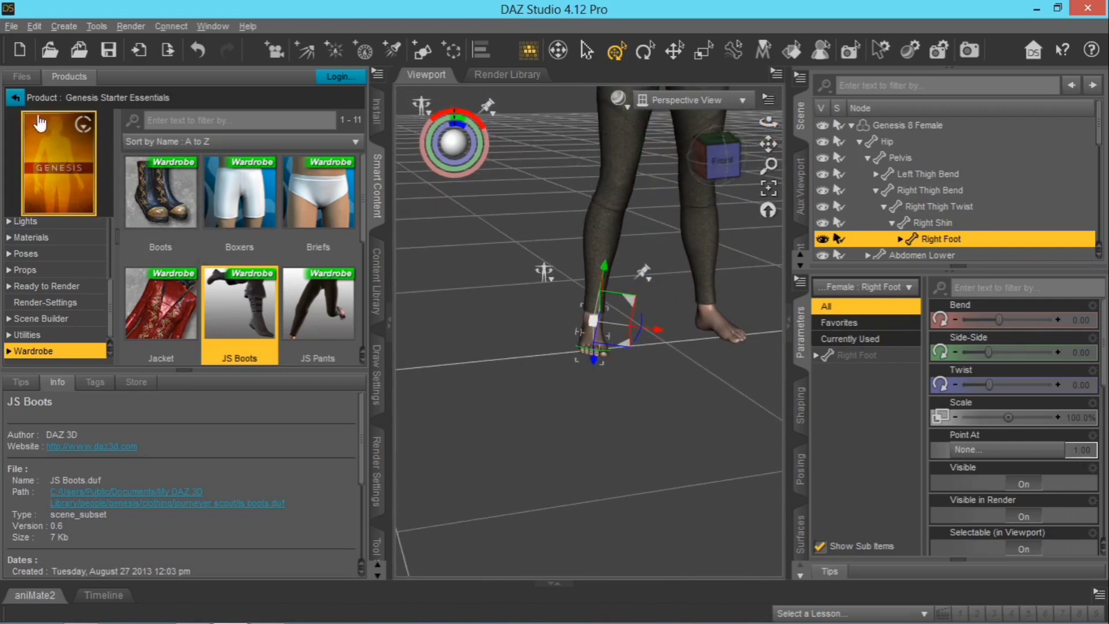
- Leave Genesis Starter Essentials, enlarge the product list, and open the Rocker Outfit for Genesis 3 Female(s) and Genesis 8 Female(s) from the installed wardrobe products
click(15, 97)
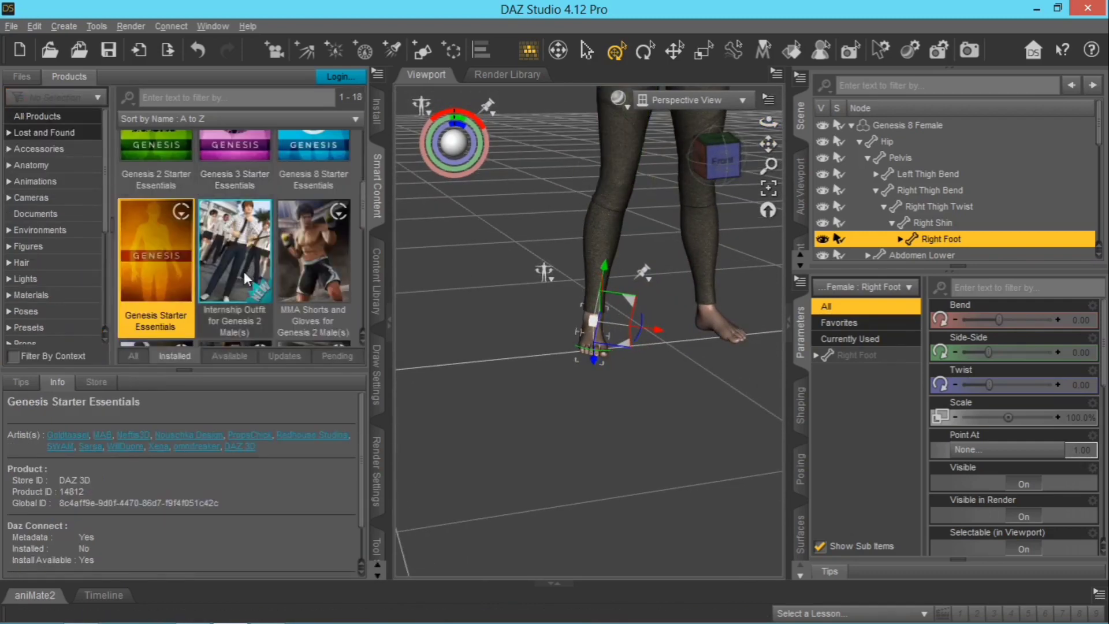
scroll(244, 271, down, 3)
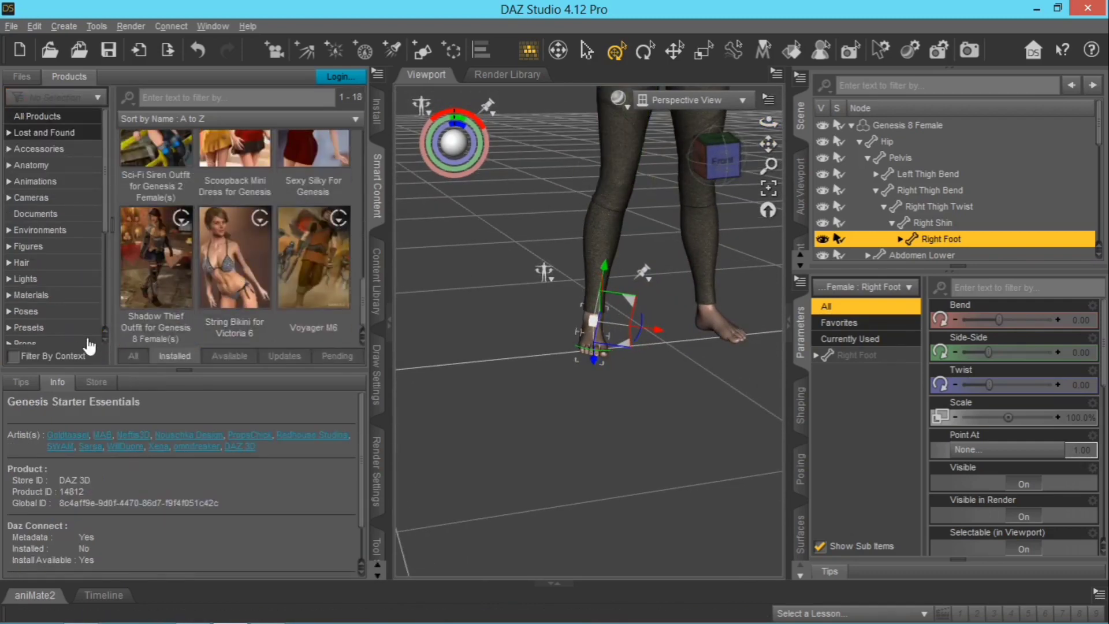
scroll(74, 321, down, 4)
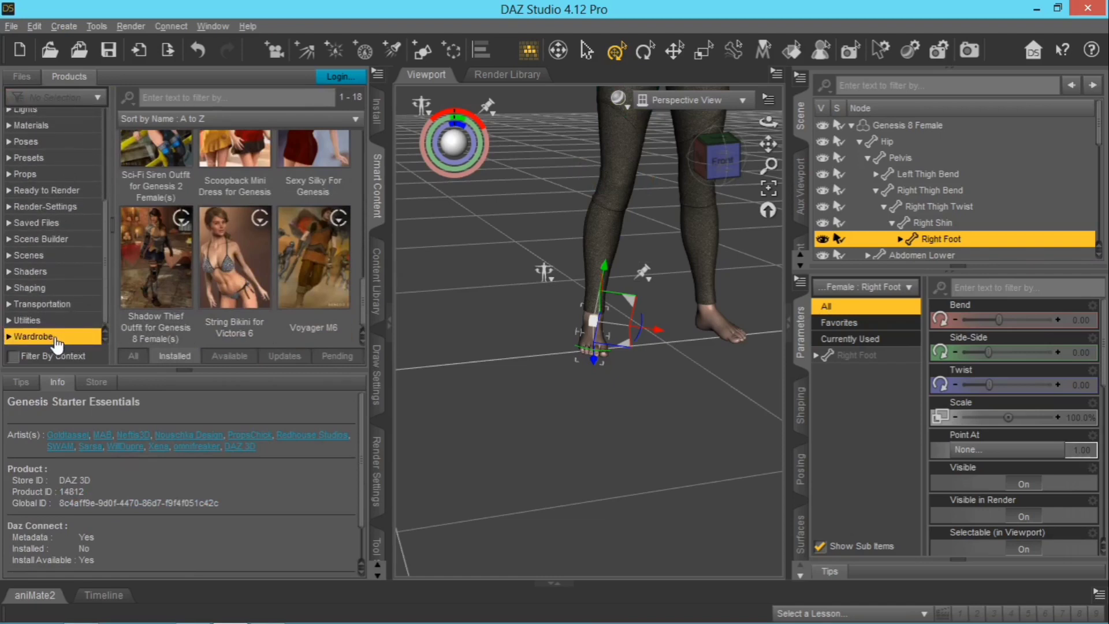
click(183, 370)
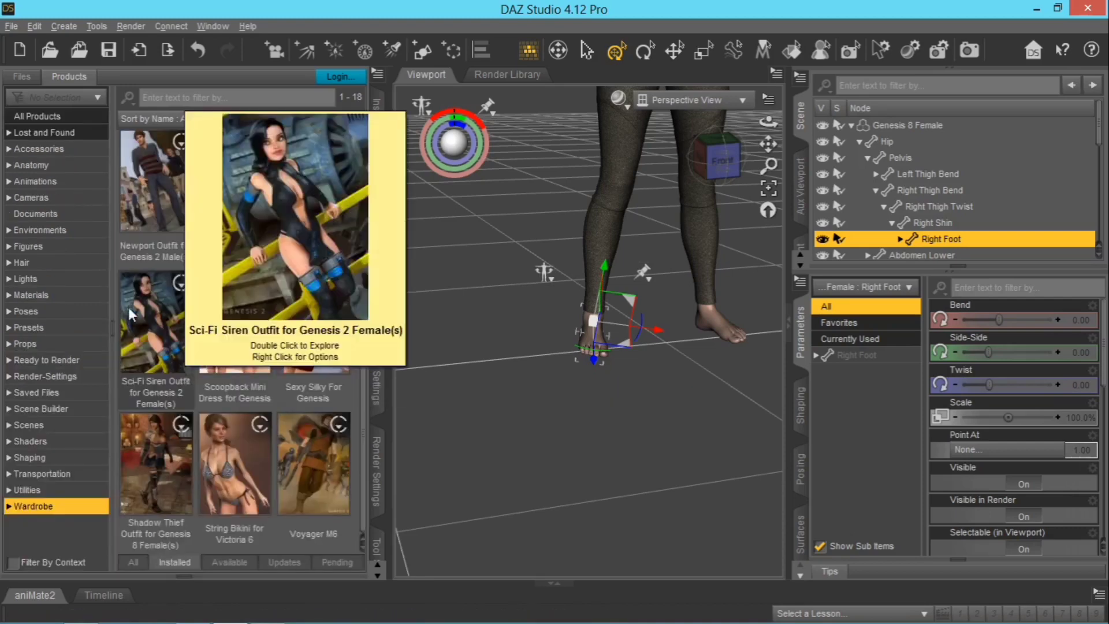
mouse_move(134, 236)
mouse_move(249, 215)
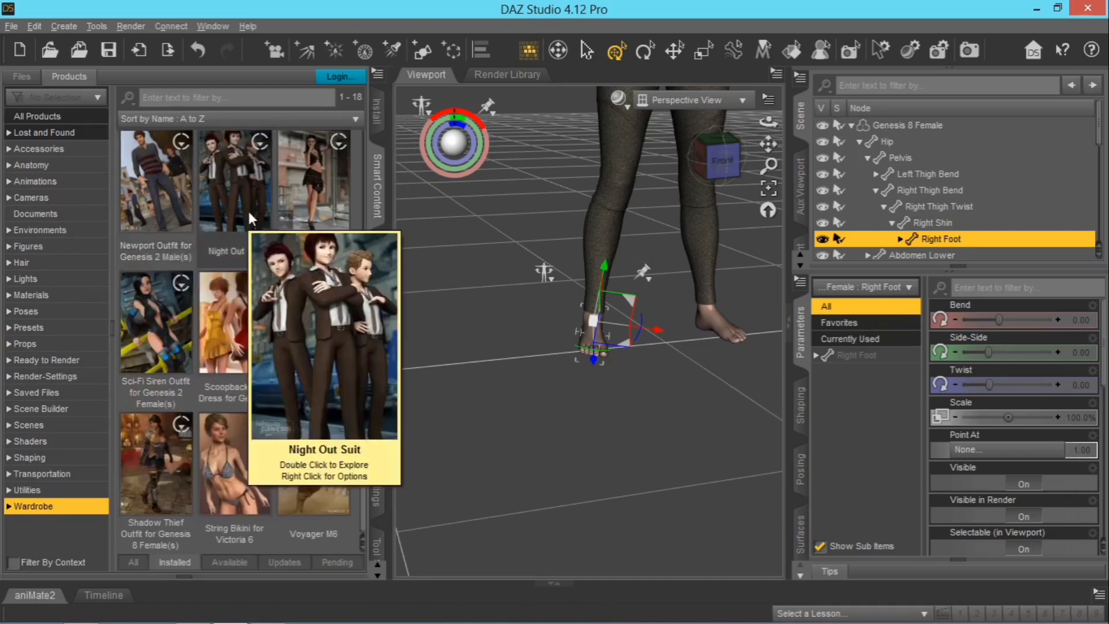
mouse_move(305, 202)
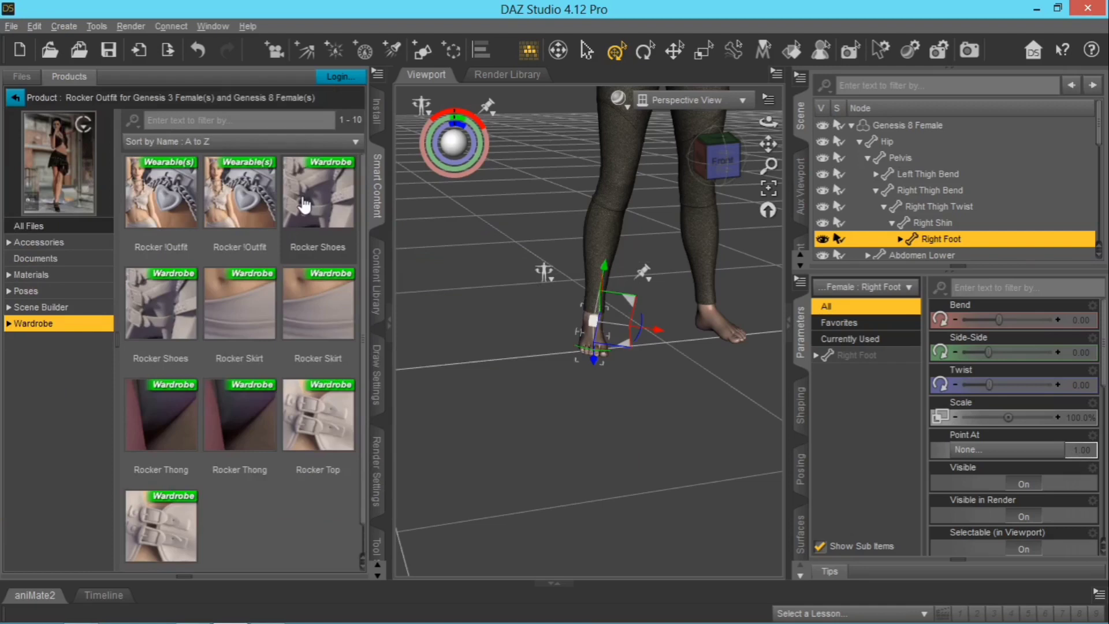
- Look through the Rocker Outfit's wardrobe items, complete file list and accessories
scroll(298, 261, down, 1)
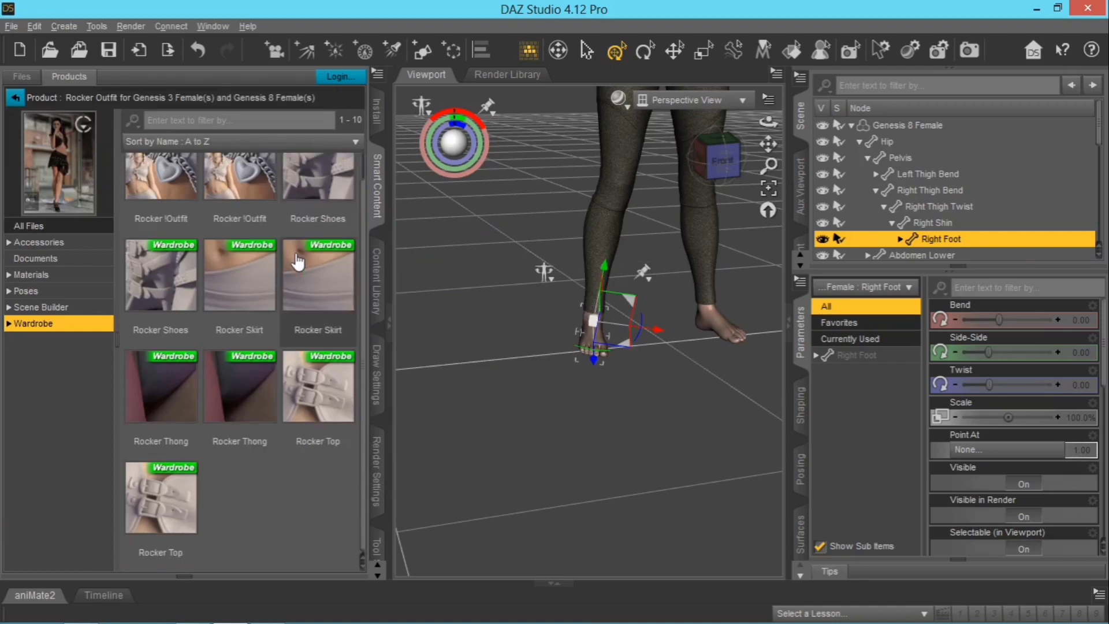
scroll(298, 261, up, 1)
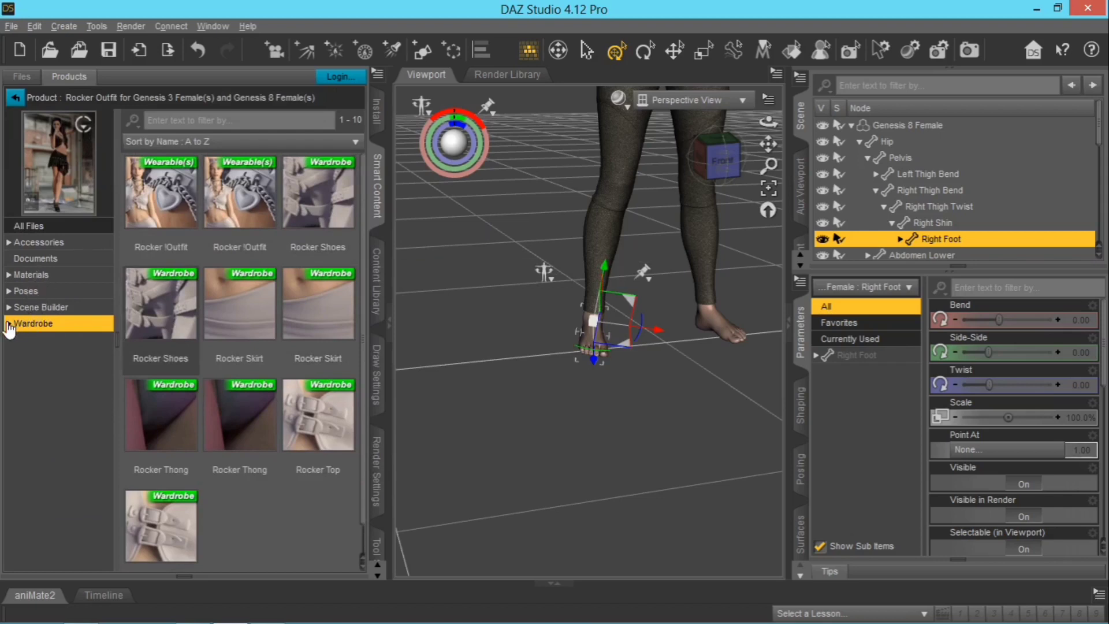
click(38, 230)
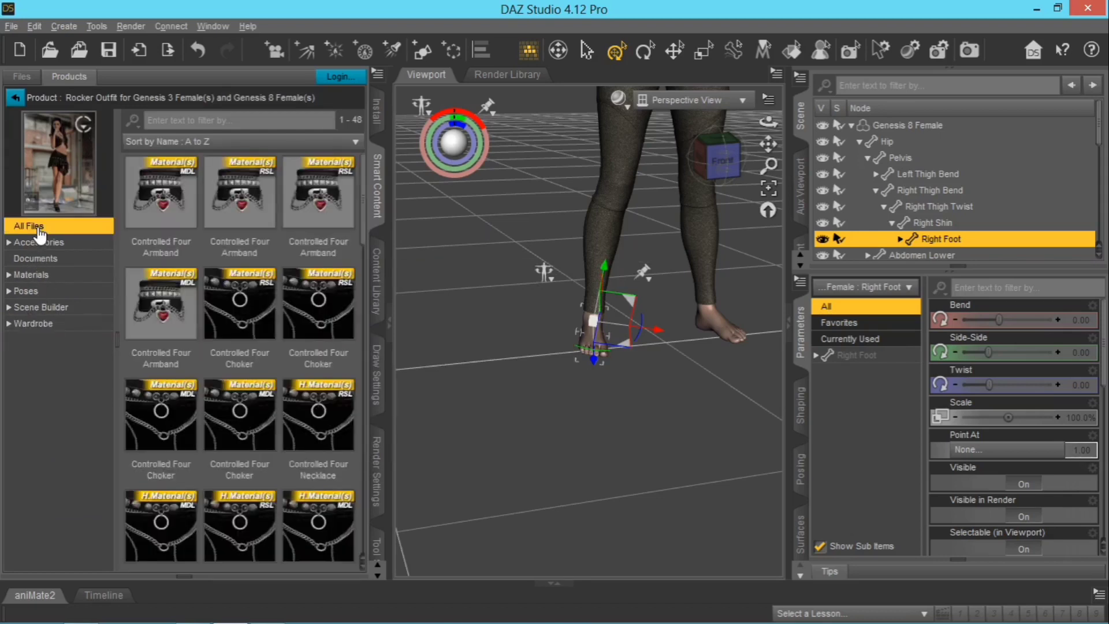
scroll(211, 299, down, 5)
scroll(211, 299, down, 2)
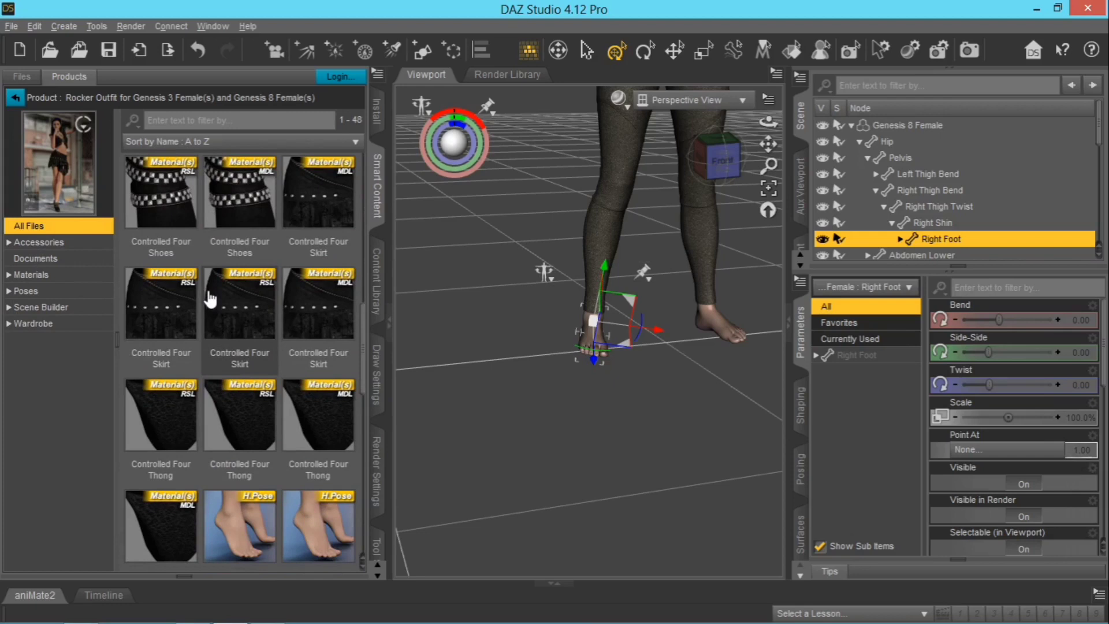
scroll(211, 299, down, 5)
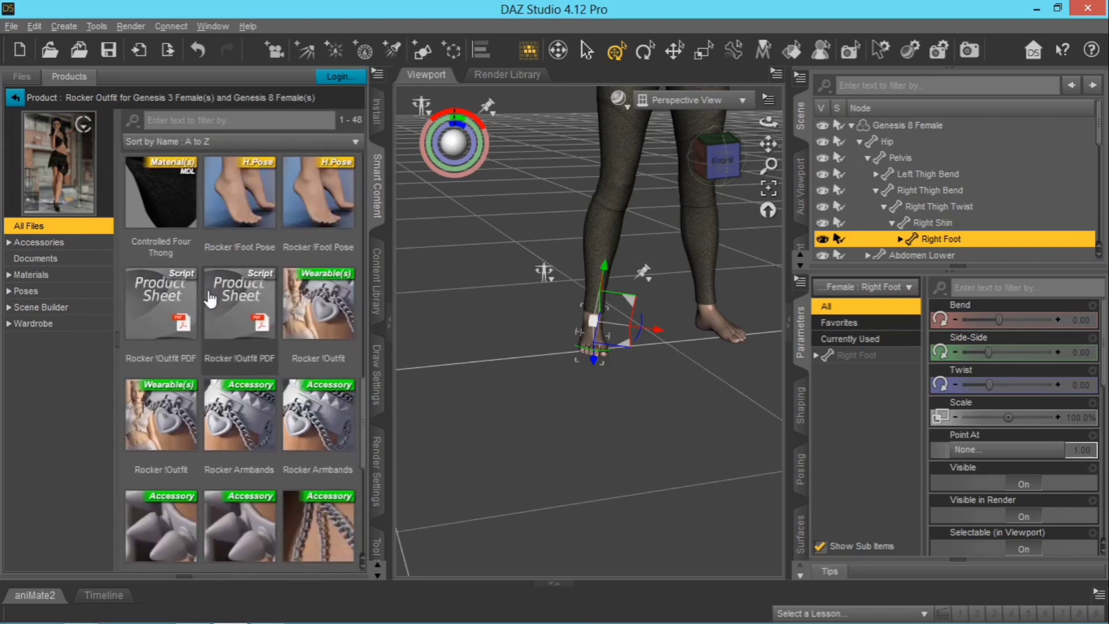
mouse_move(211, 299)
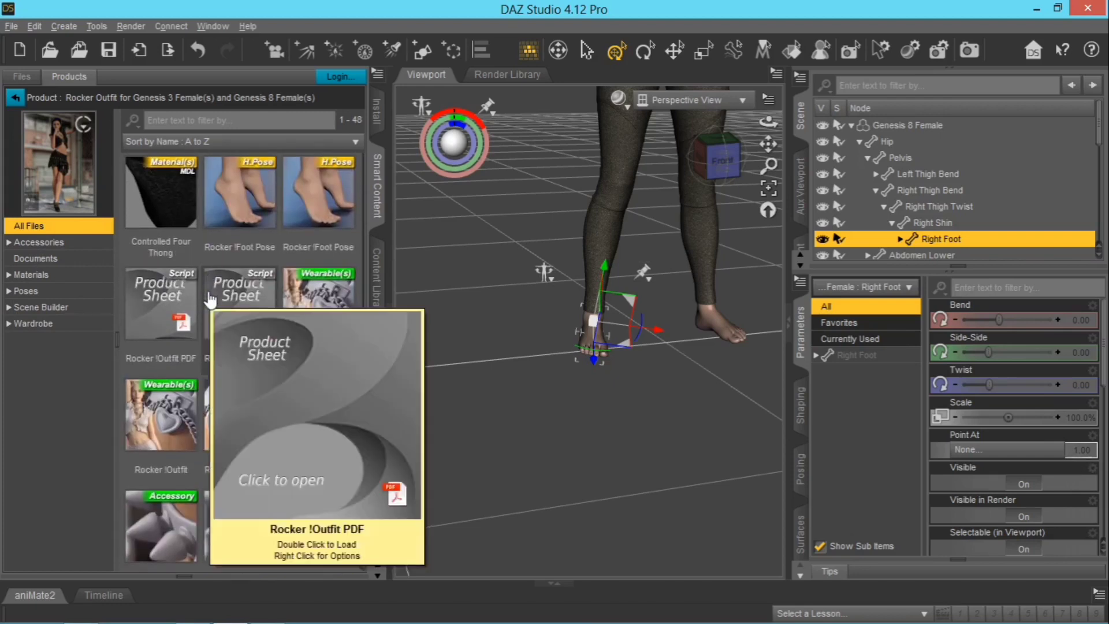
scroll(211, 299, down, 5)
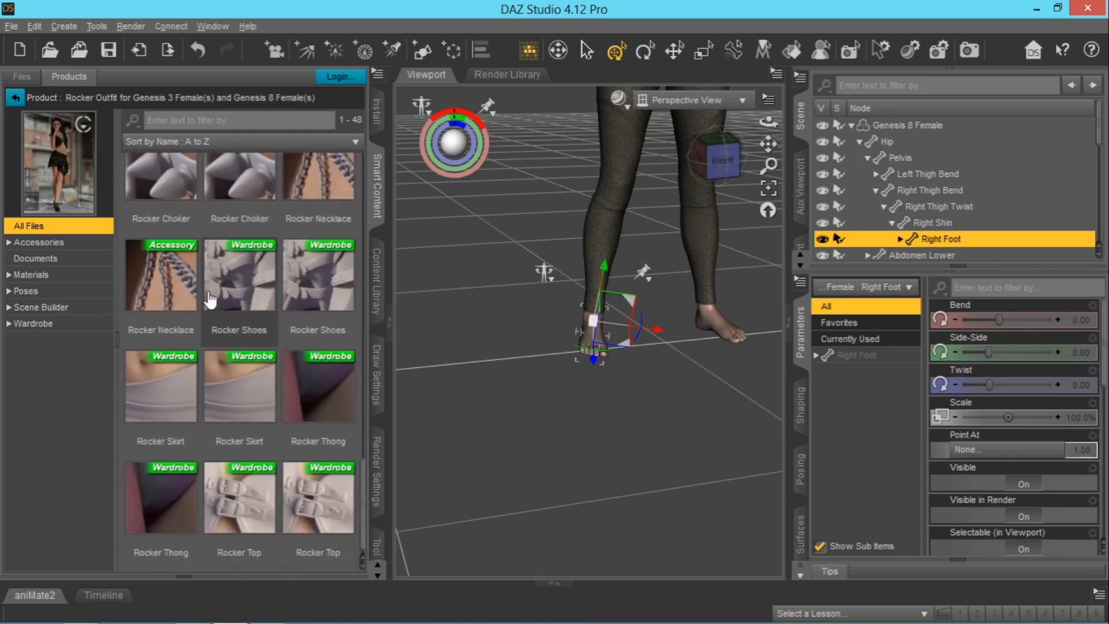
scroll(211, 300, up, 10)
scroll(211, 300, down, 5)
scroll(211, 306, up, 5)
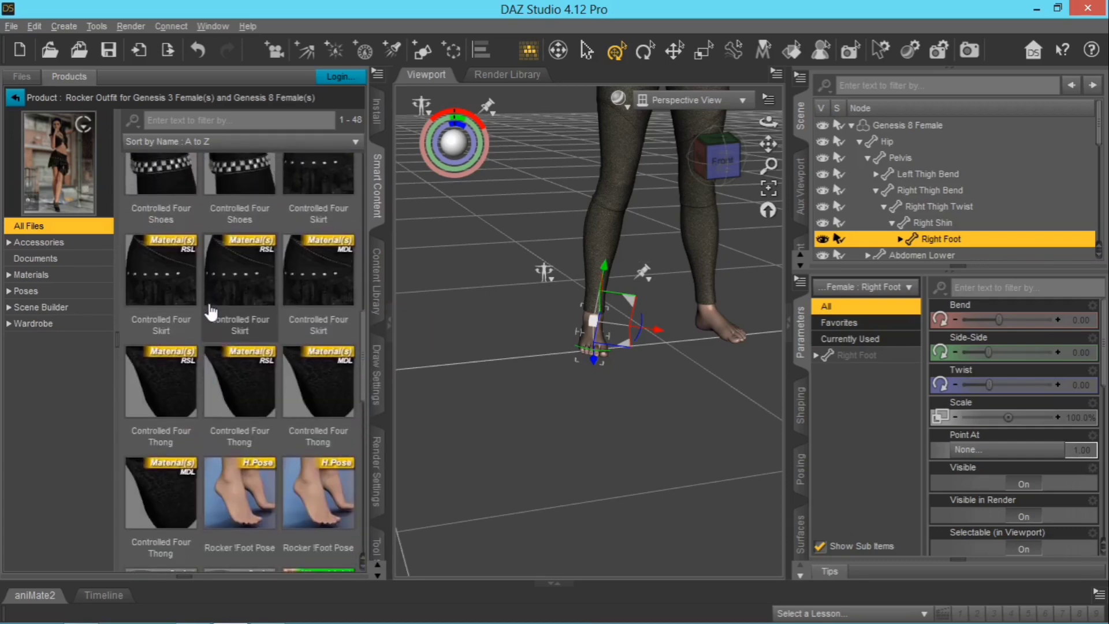
scroll(211, 312, up, 5)
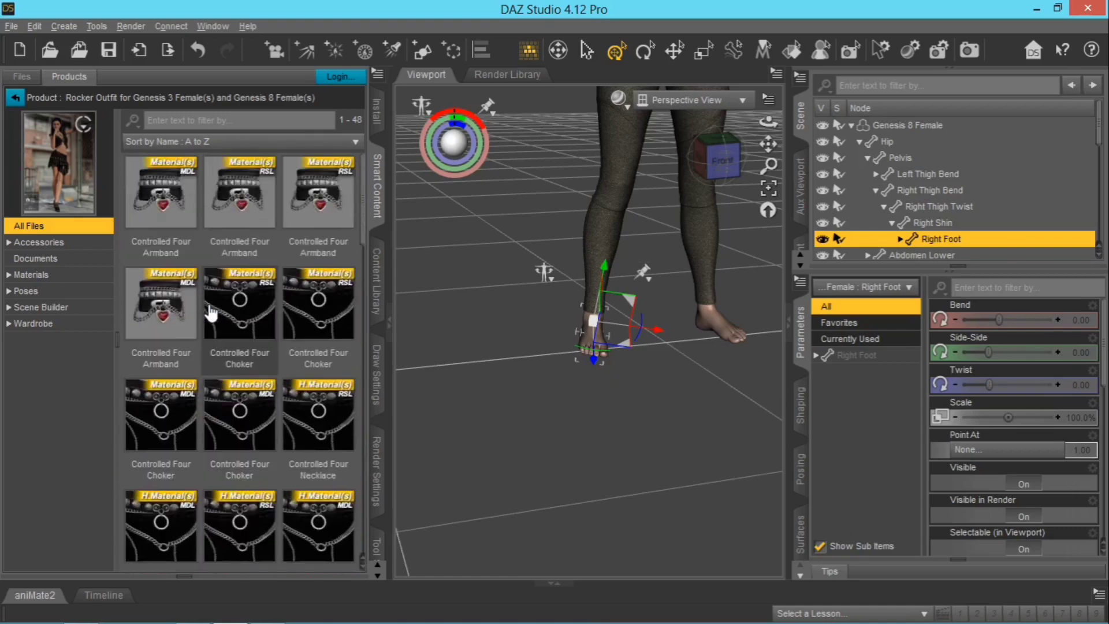
click(40, 243)
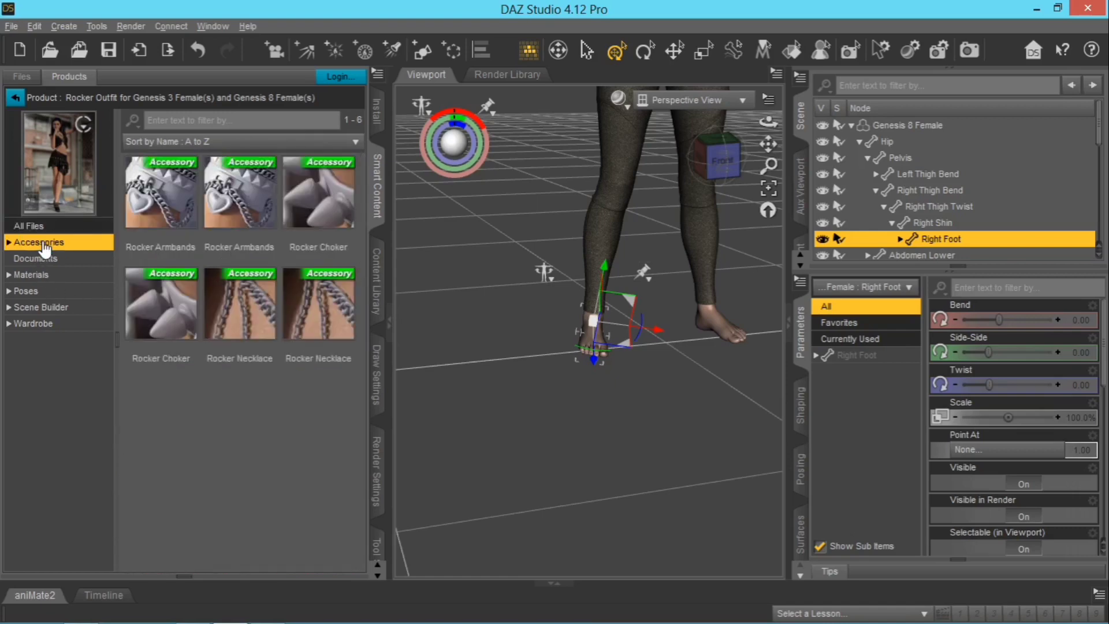
- Return to the product list, select the whole Genesis 8 Female figure, and filter the wardrobe products by context
click(13, 98)
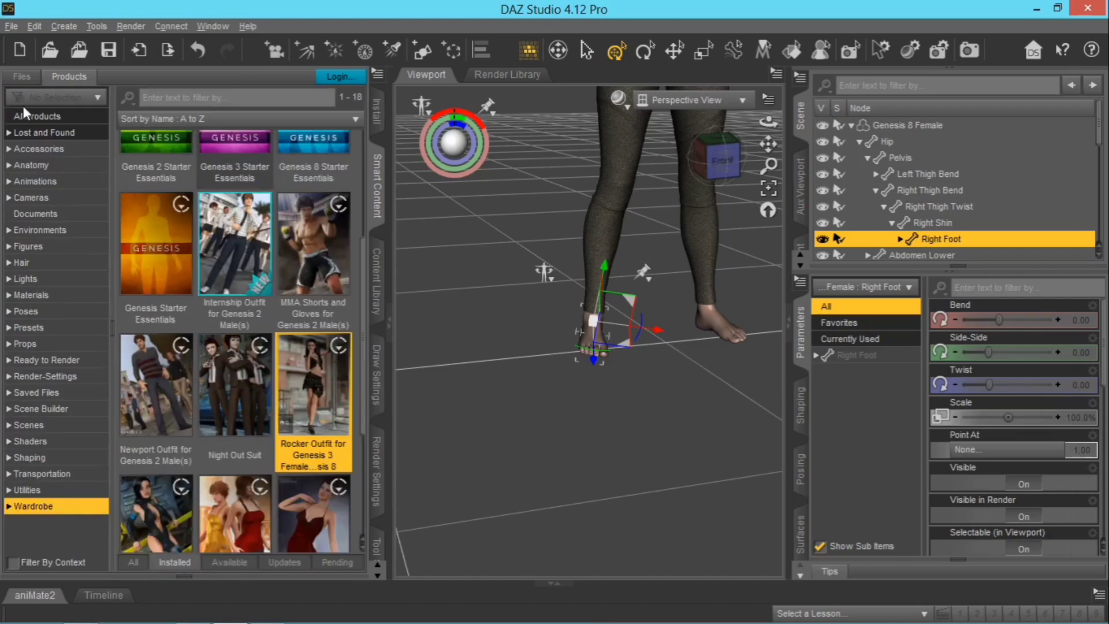
scroll(536, 419, down, 5)
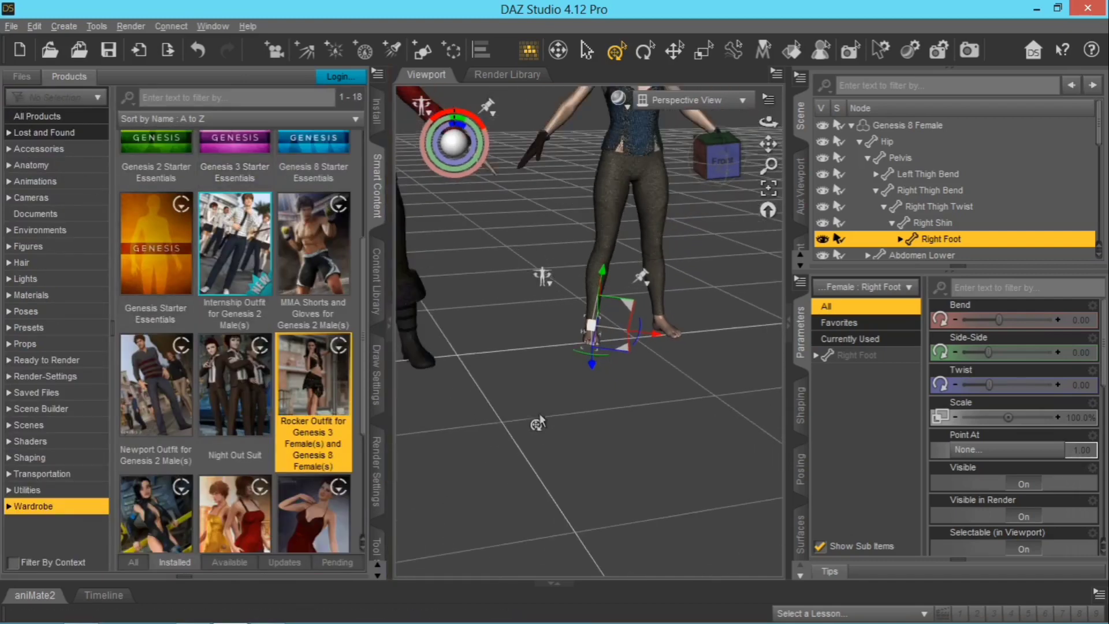
click(605, 206)
click(605, 206)
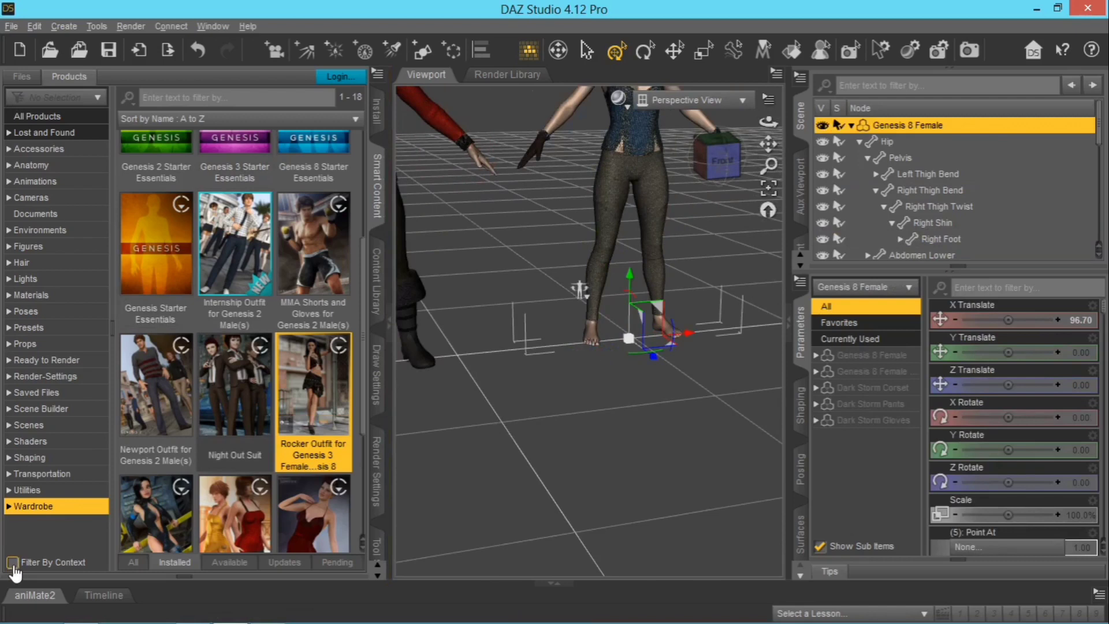
click(12, 562)
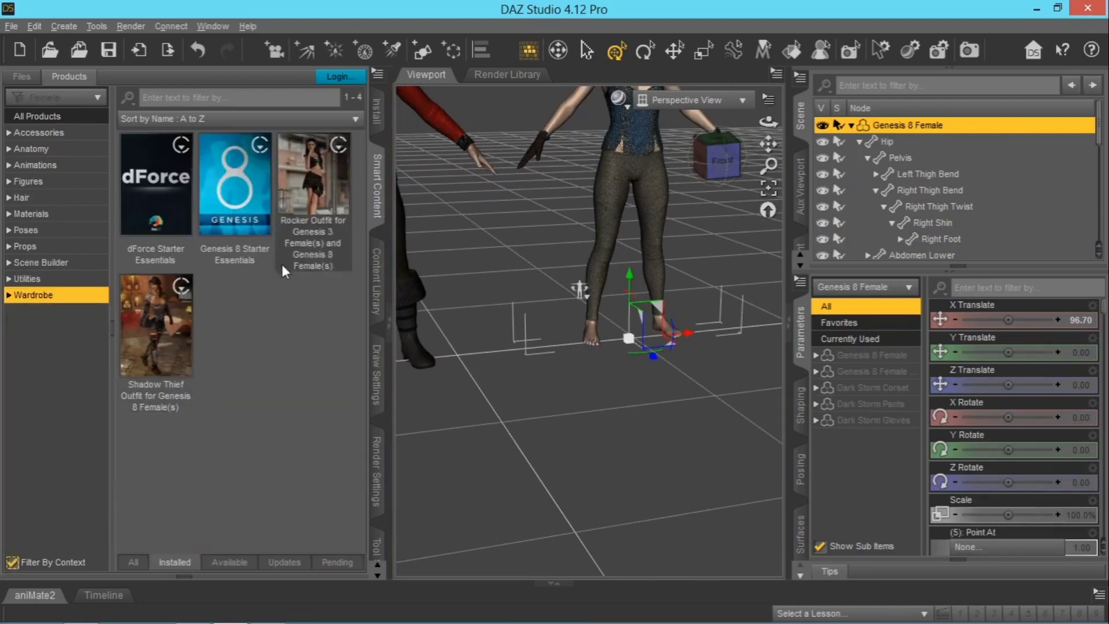
- Review the wardrobe items of the Shadow Thief Outfit for Genesis 8 Female(s), then return to the filtered product list
mouse_move(255, 250)
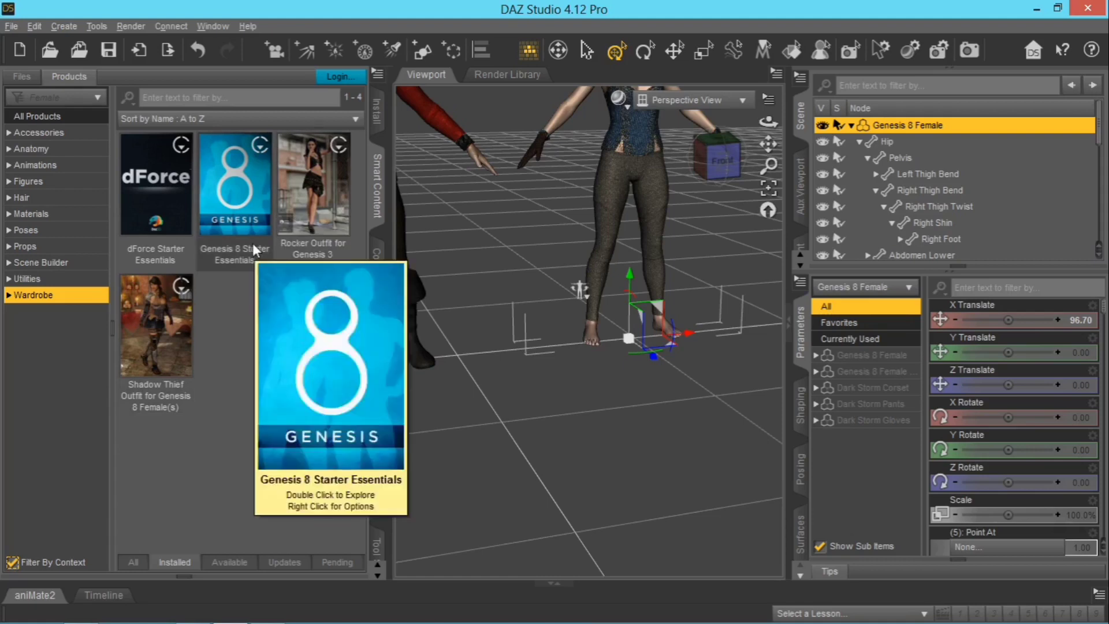
double_click(161, 336)
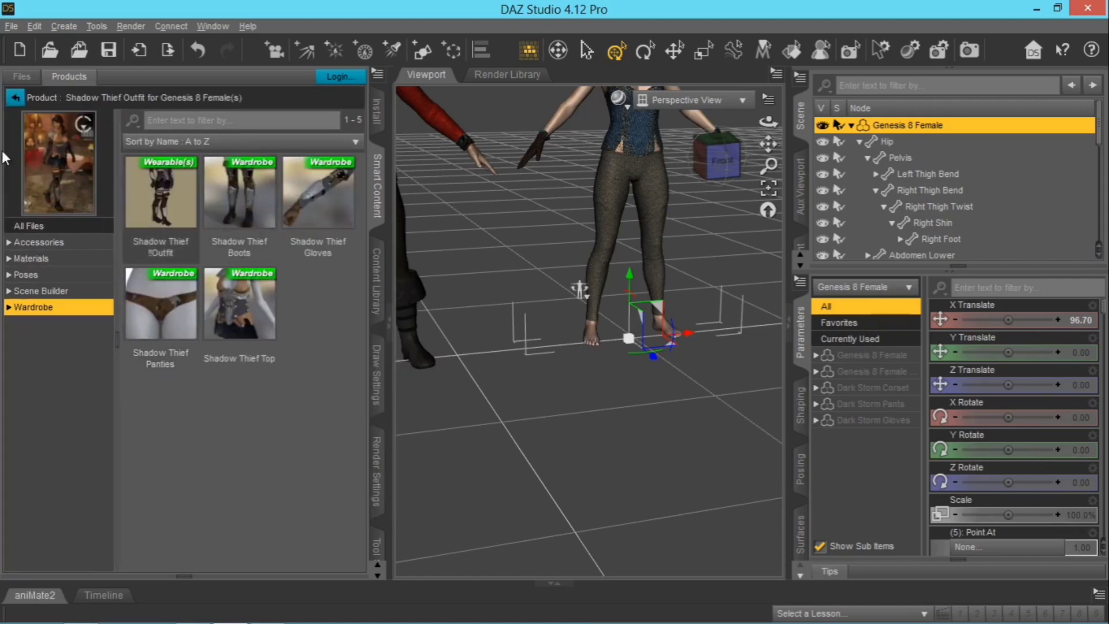
click(15, 97)
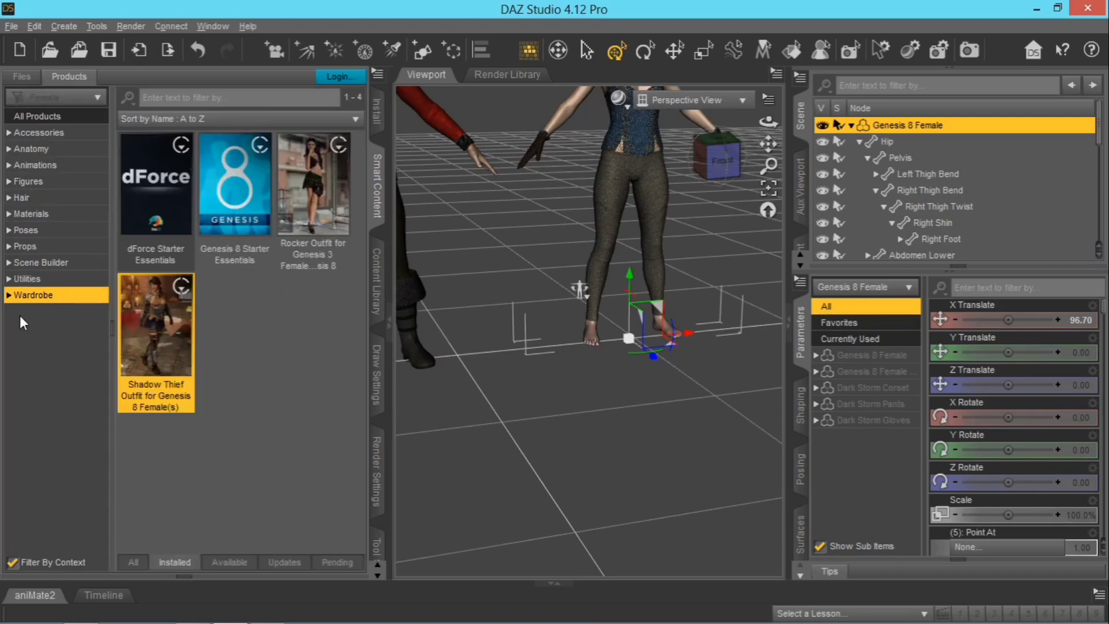
- Review the wardrobe items and complete file list of Genesis 8 Starter Essentials, then return to the filtered product list
double_click(224, 200)
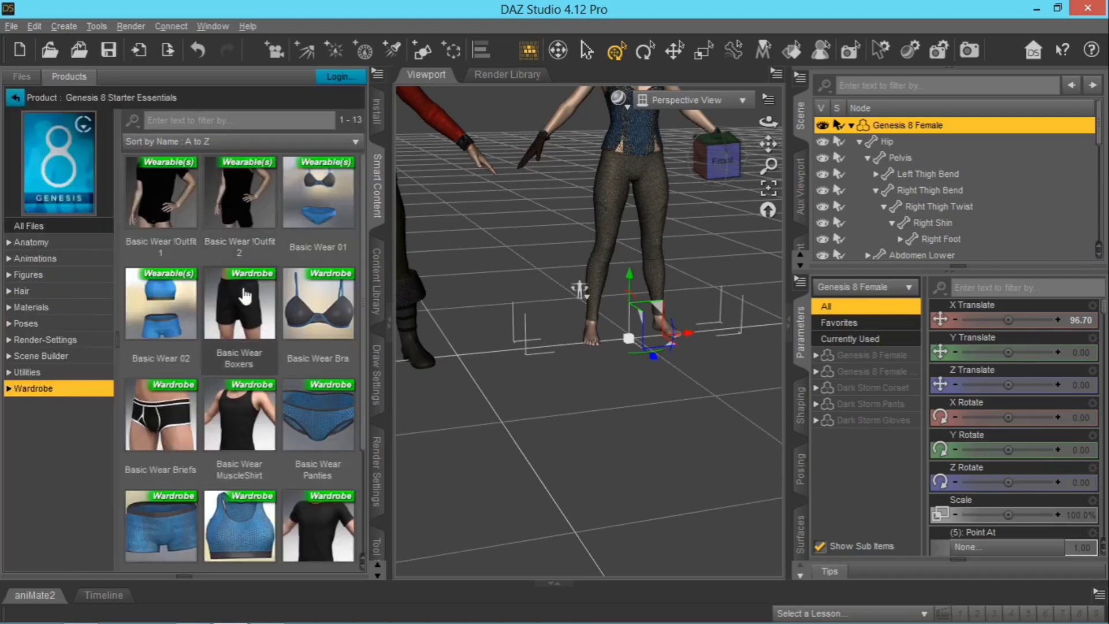
scroll(241, 349, down, 2)
click(29, 226)
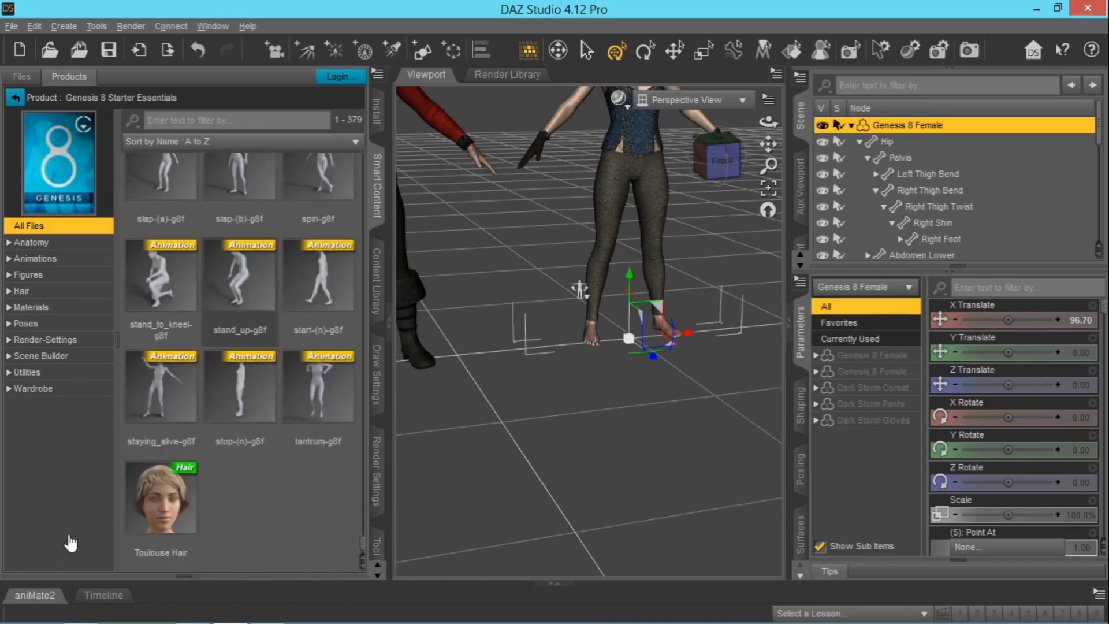
click(10, 100)
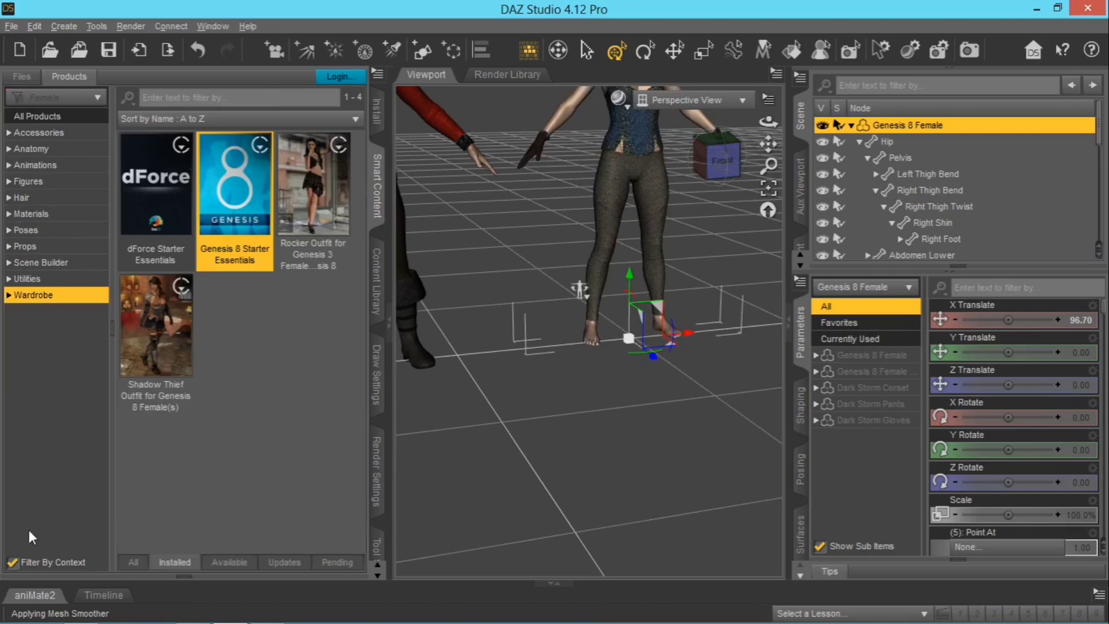
- Turn off context filtering and list the individual wardrobe files instead of the products
click(11, 562)
click(12, 562)
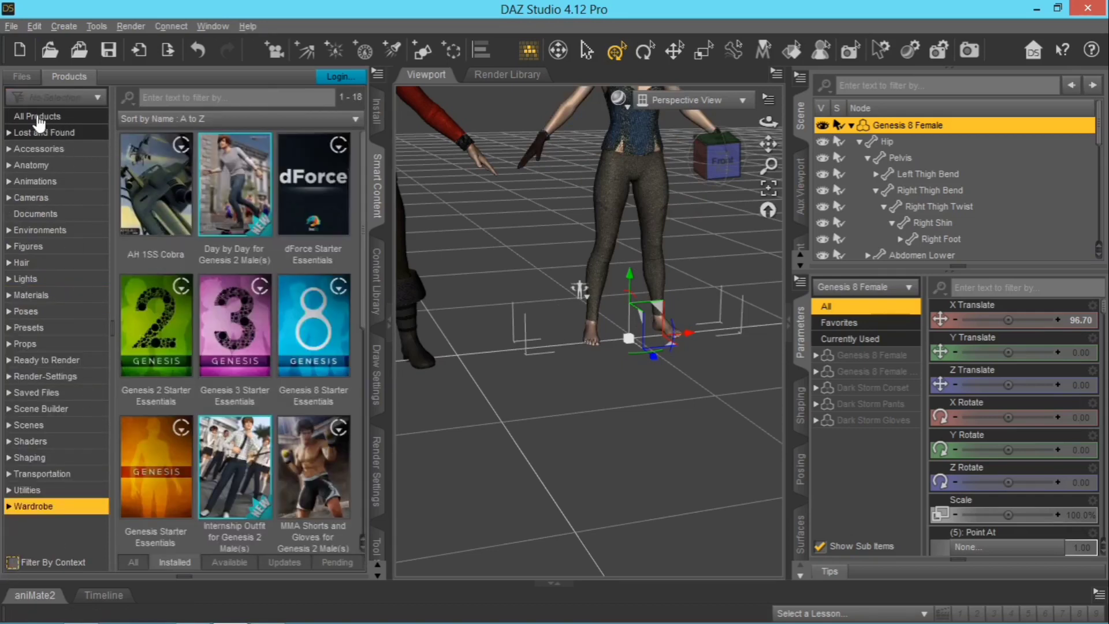
click(22, 77)
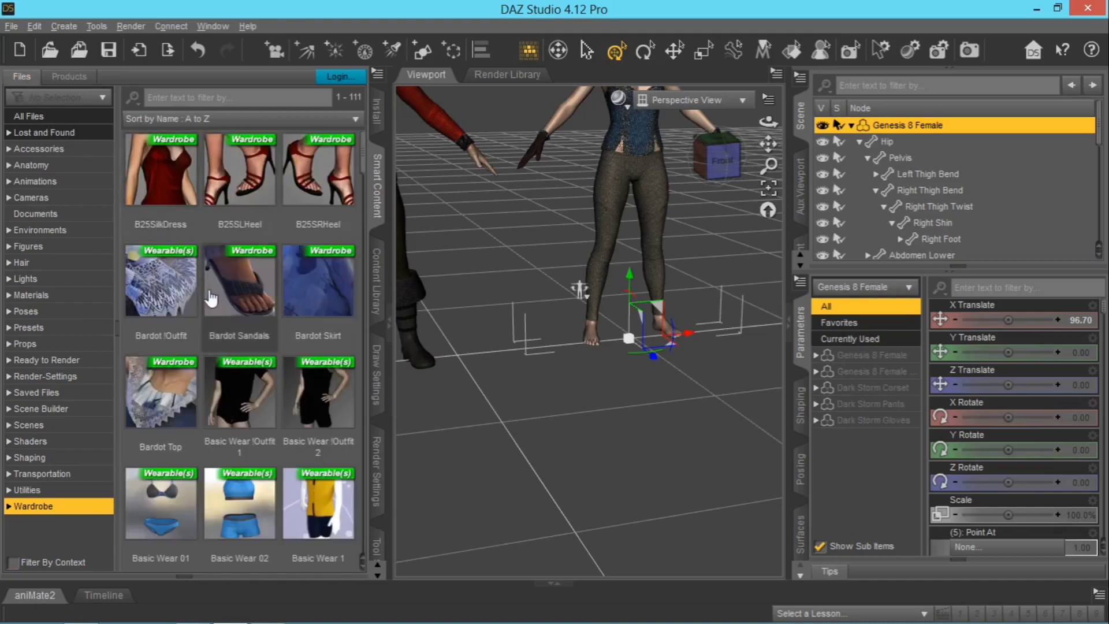
- Look through the entire unfiltered wardrobe file list for footwear and clothing for the female figure, then return to the Bardot and B25 items
mouse_move(214, 307)
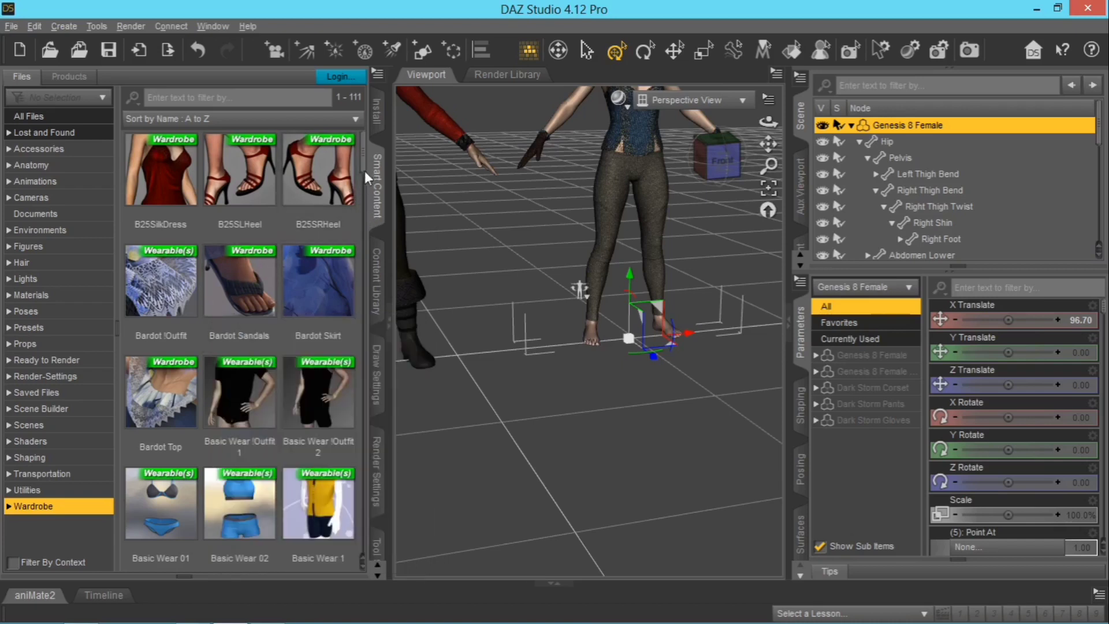
scroll(364, 573, down, 2)
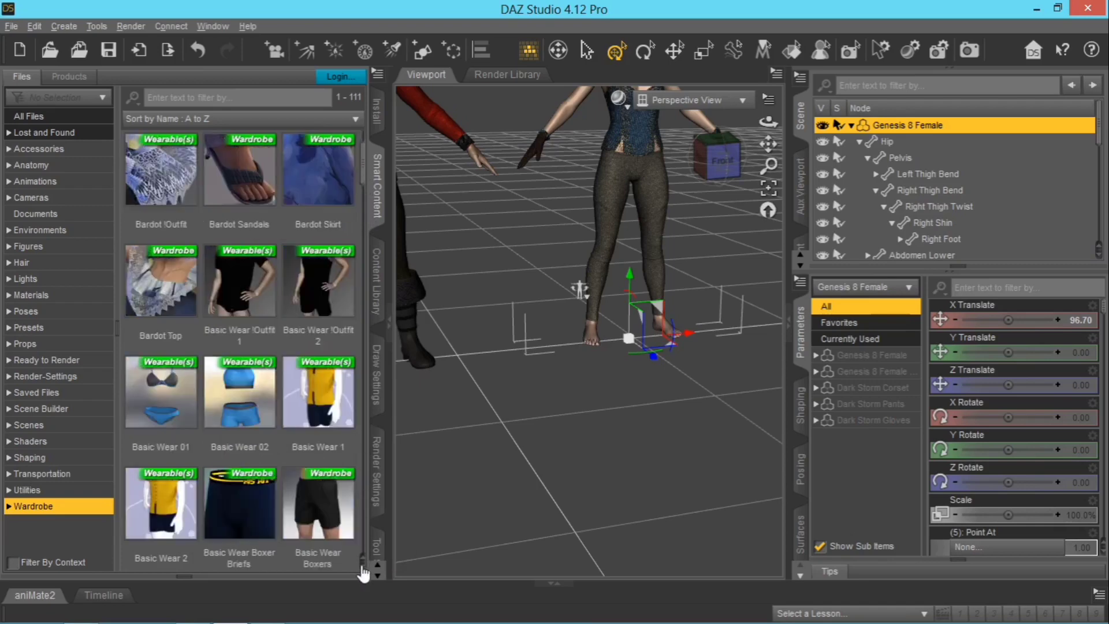
scroll(364, 573, down, 8)
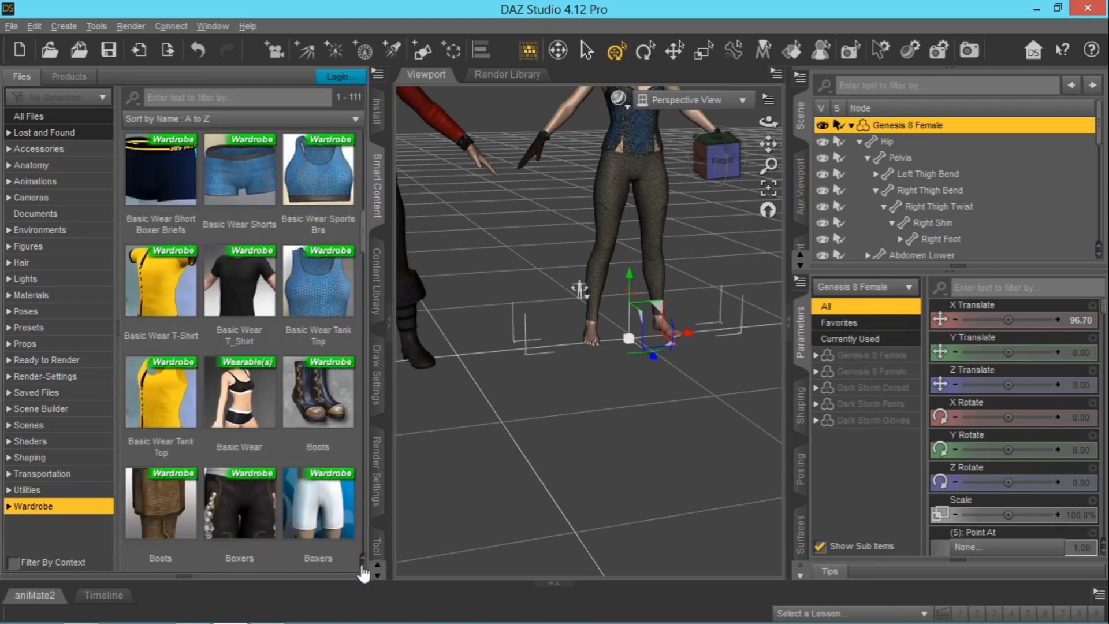
scroll(364, 573, down, 1)
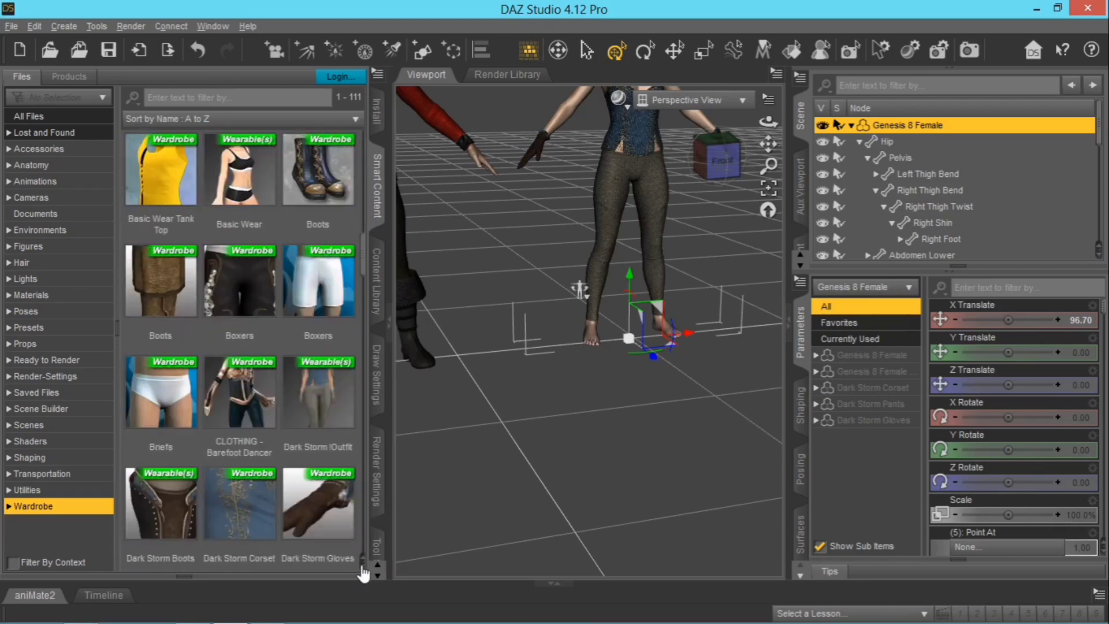
scroll(364, 573, down, 1)
scroll(364, 573, down, 1)
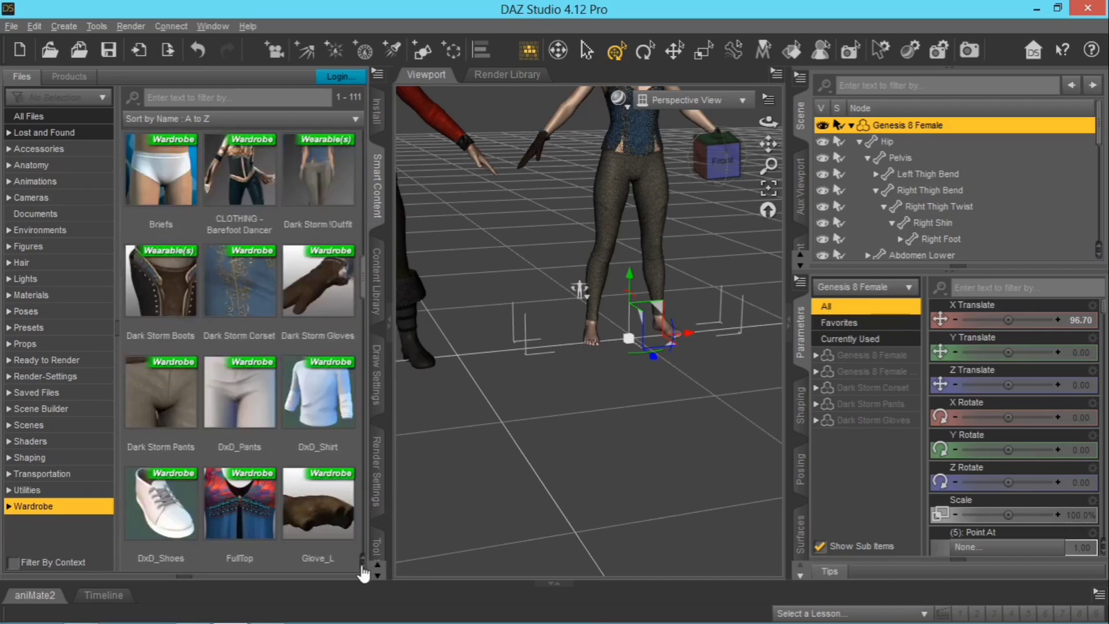
scroll(364, 573, down, 4)
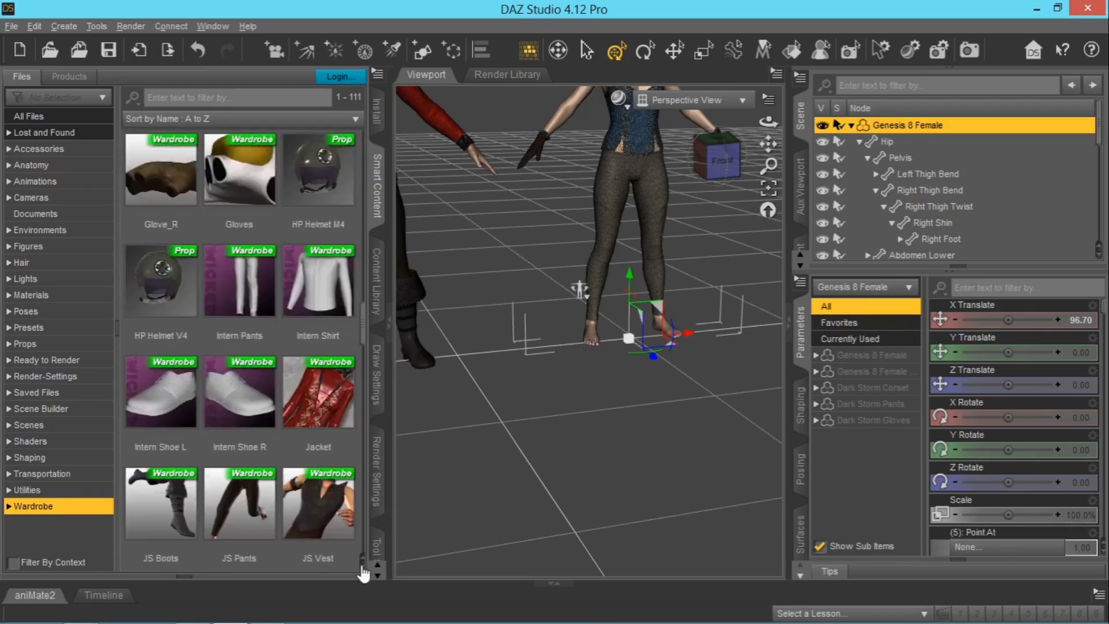
scroll(364, 573, down, 2)
scroll(364, 573, down, 6)
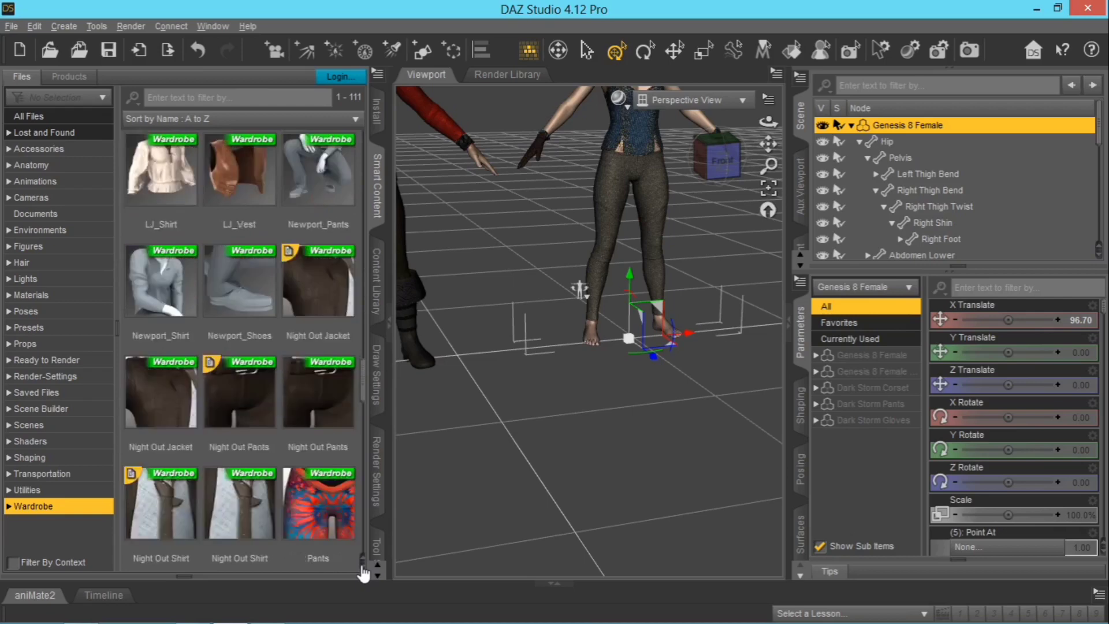
scroll(364, 573, down, 5)
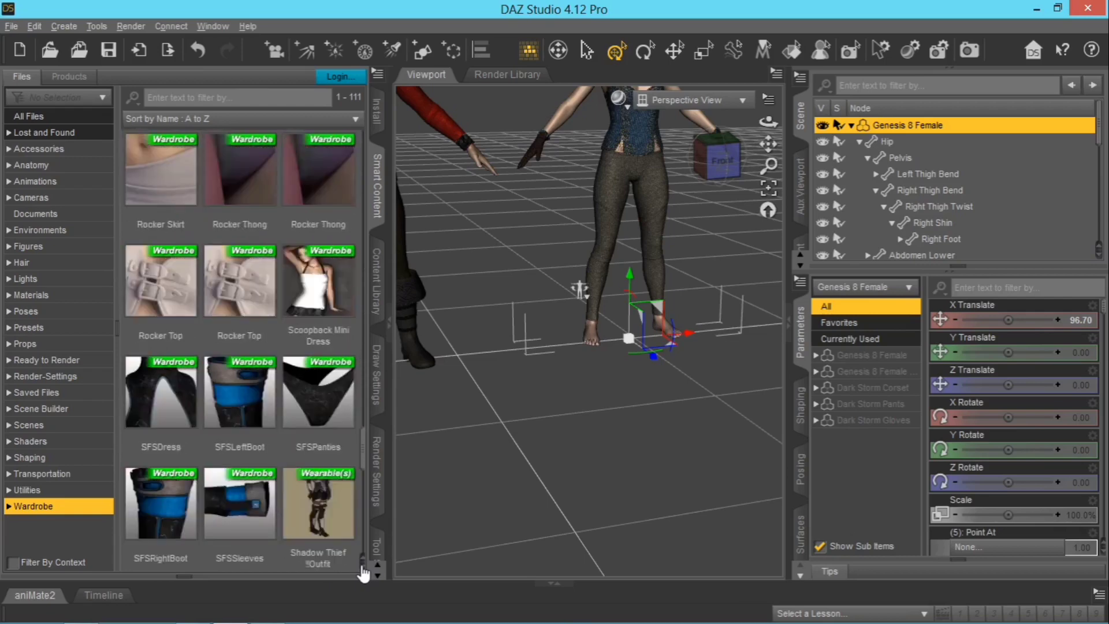
scroll(364, 573, down, 5)
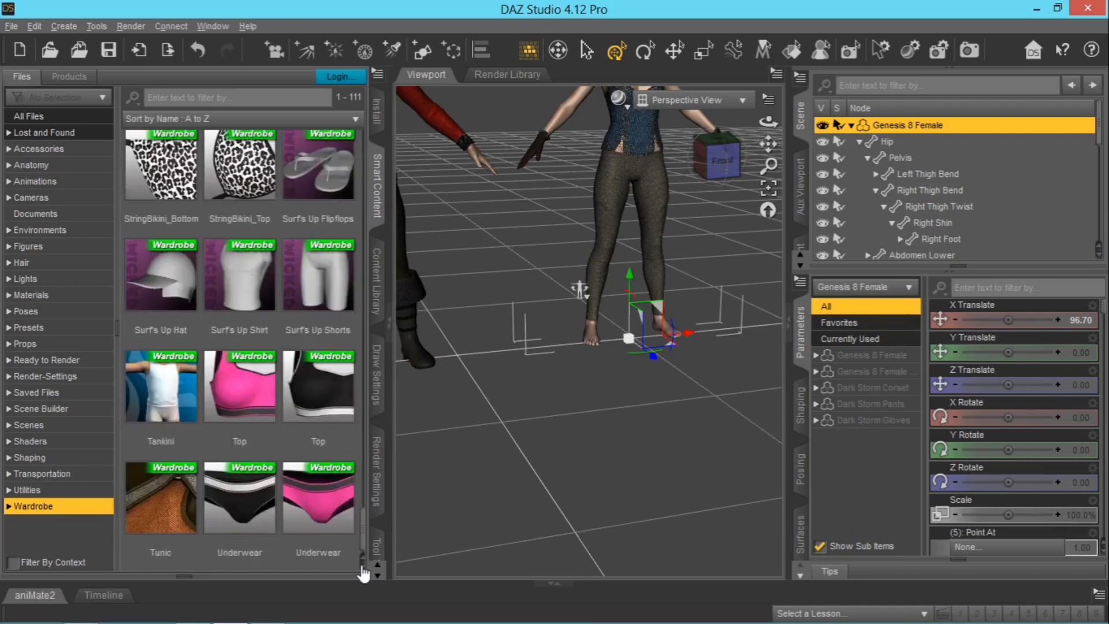
scroll(324, 540, up, 3)
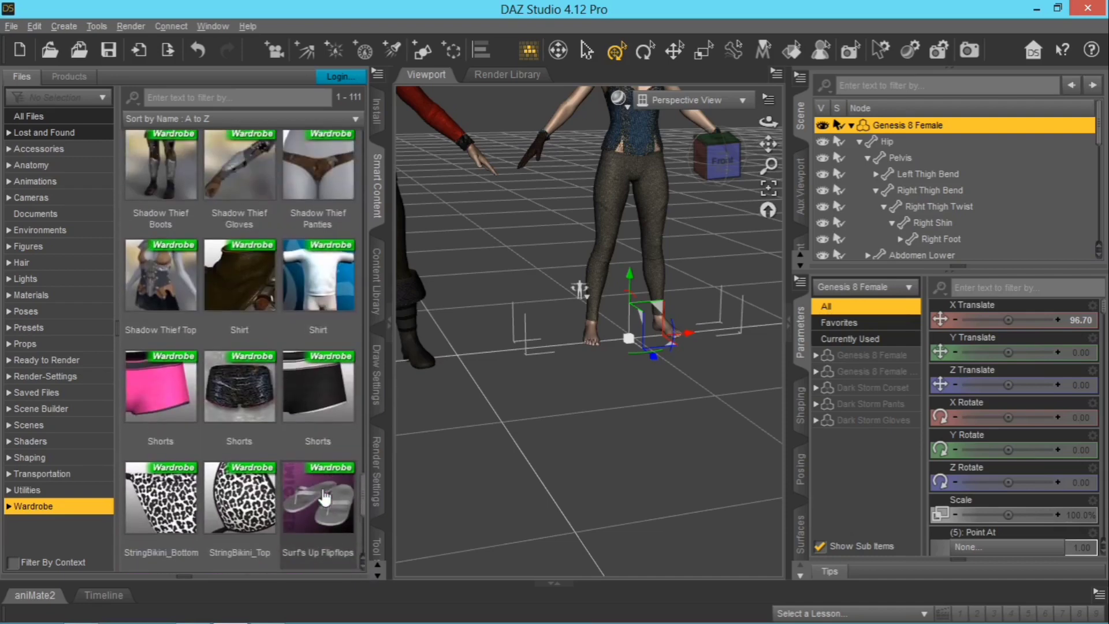
scroll(325, 496, up, 10)
scroll(325, 497, up, 5)
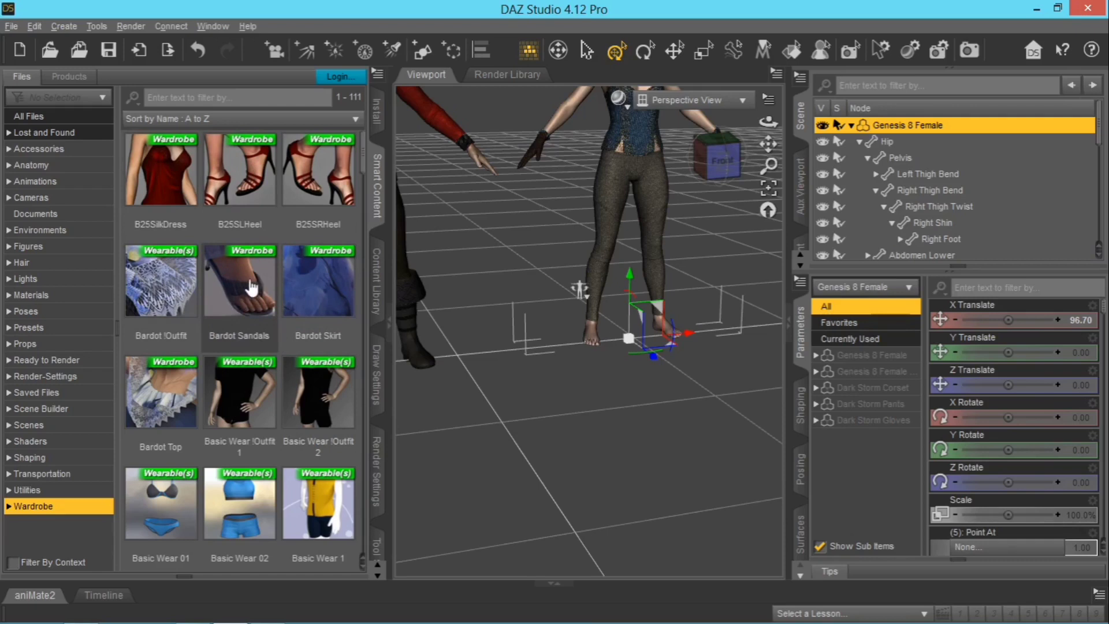
mouse_move(251, 287)
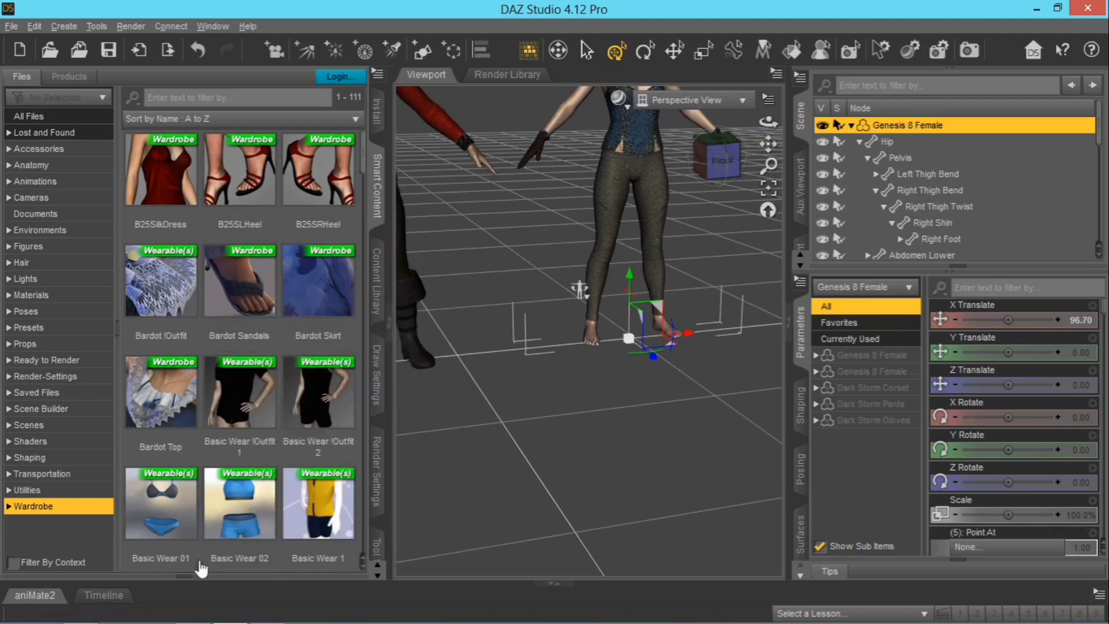
- Show the file information and check the library paths of Bardot Sandals and B25SLHeel for their original figure generation
click(183, 576)
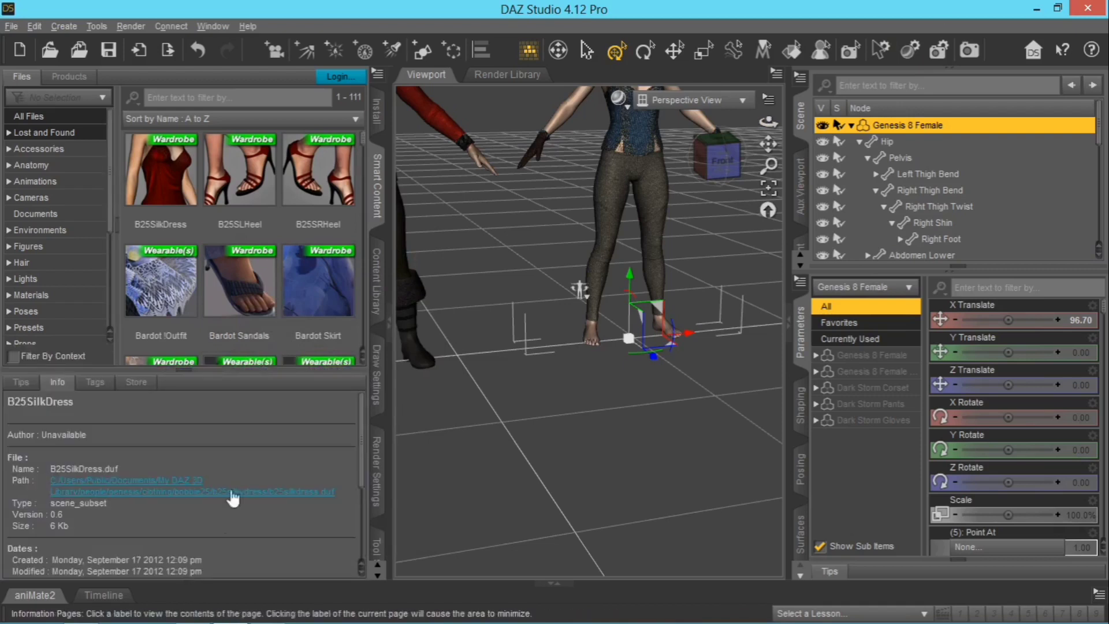
click(260, 300)
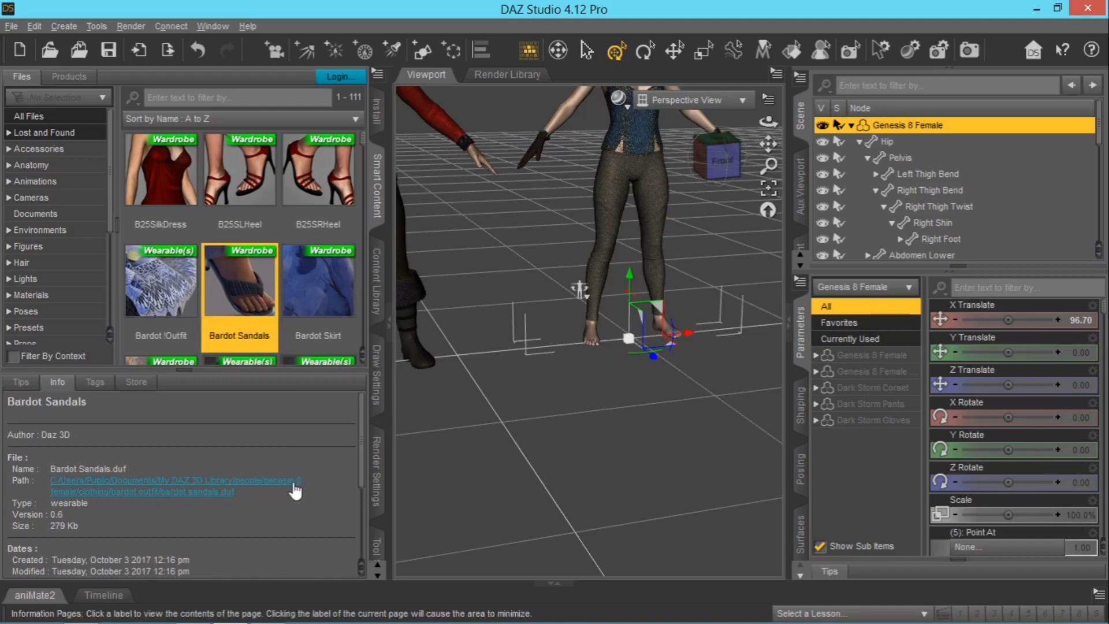
click(257, 209)
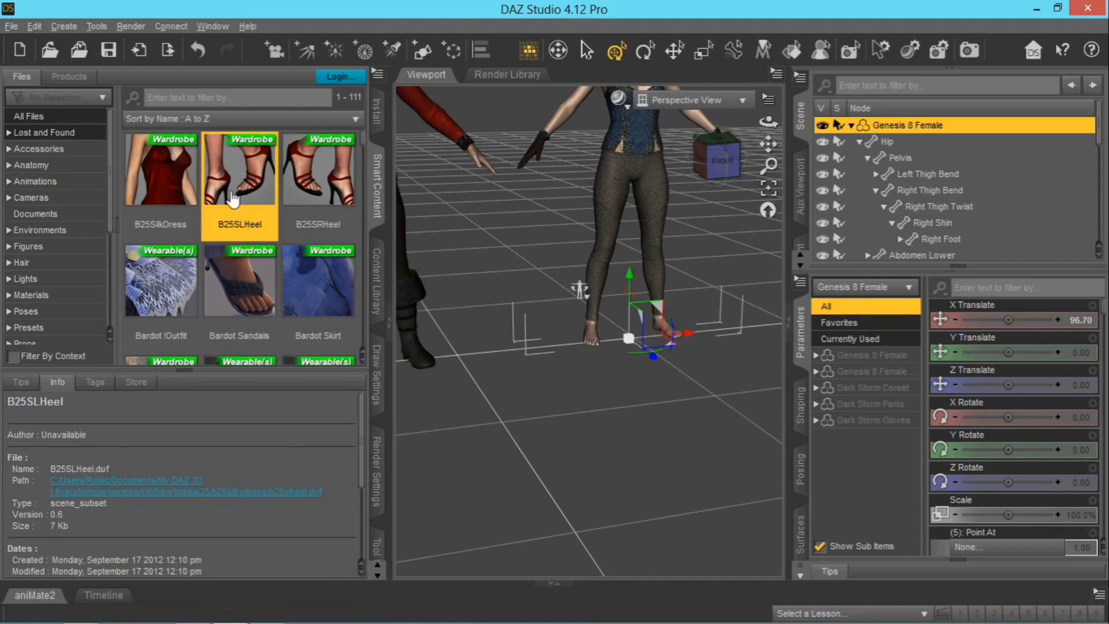
mouse_move(232, 199)
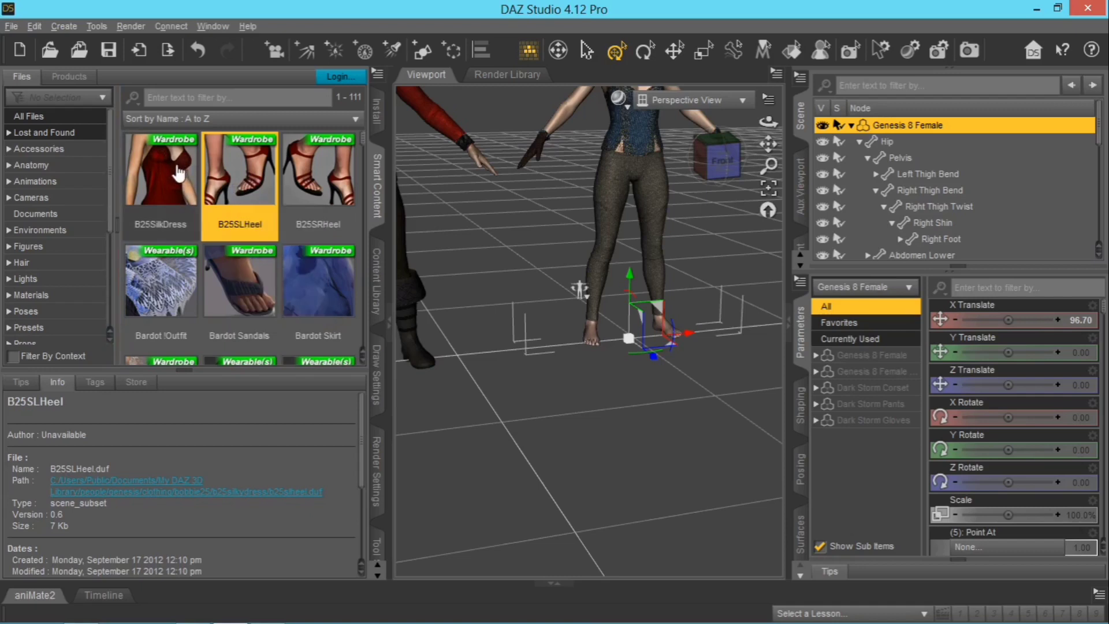
mouse_move(178, 174)
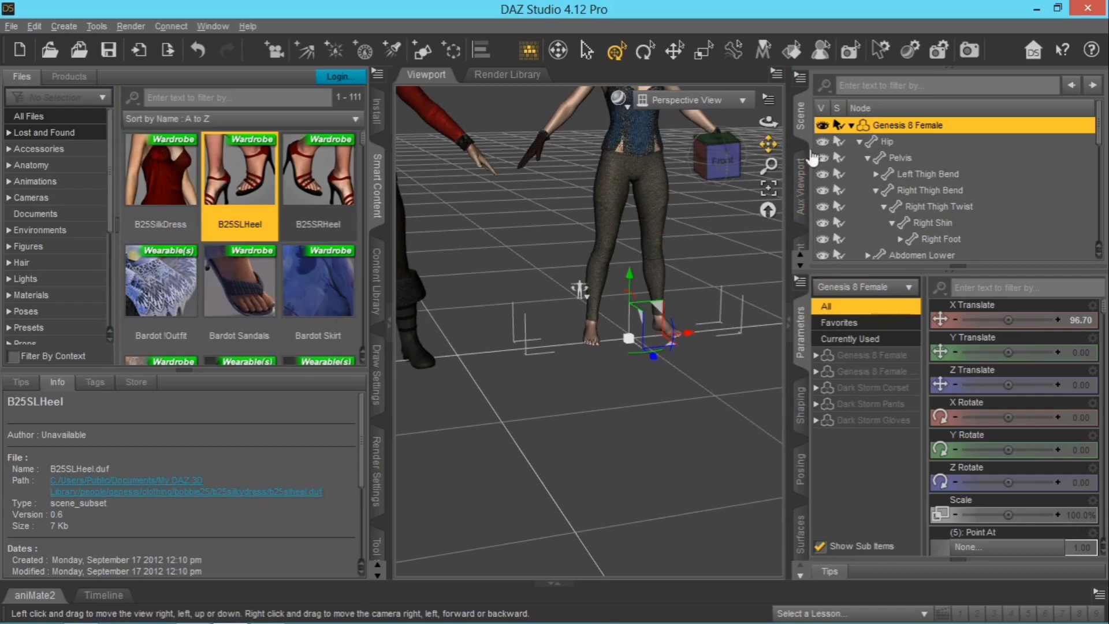
- Collapse the Genesis 8 Female's Hip hierarchy and delete the Dark Storm Corset from the figure
drag(768, 144, 797, 164)
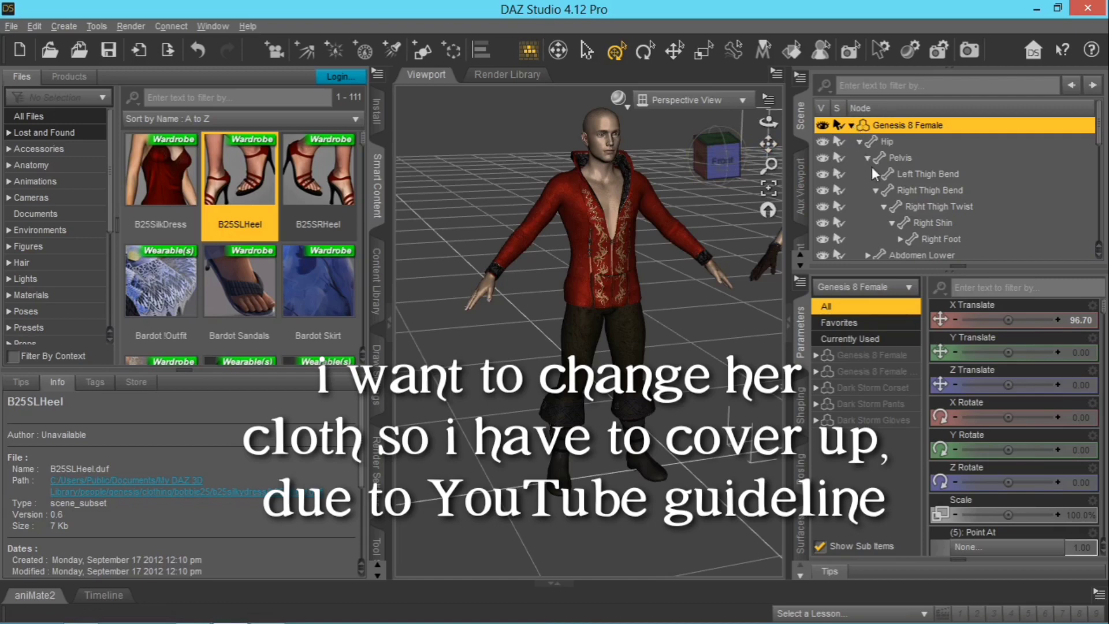
scroll(864, 147, down, 2)
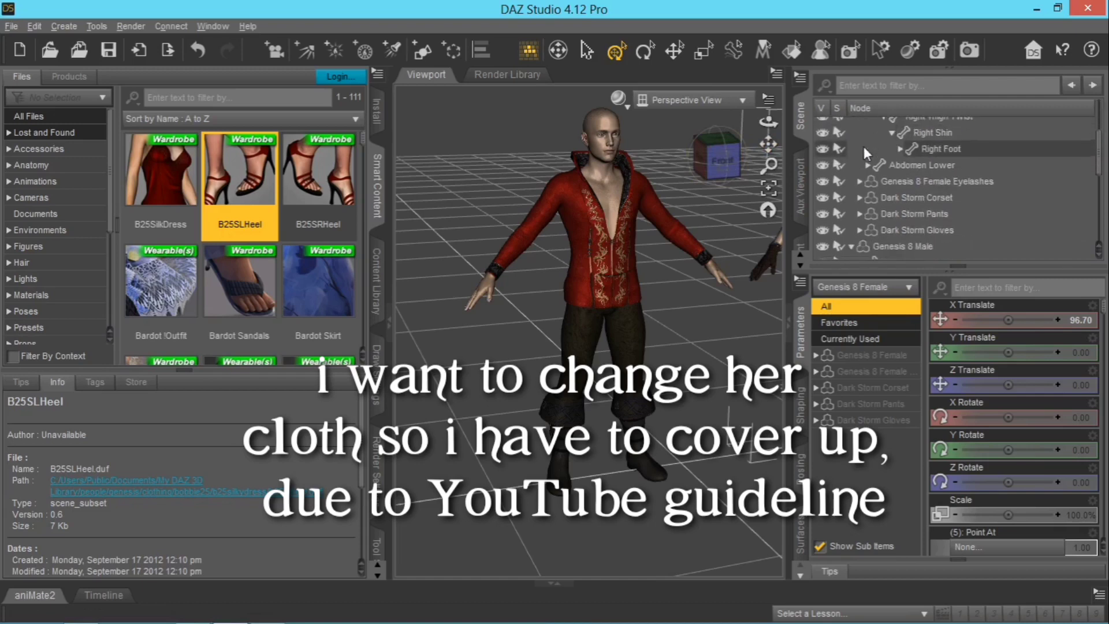
scroll(878, 189, up, 2)
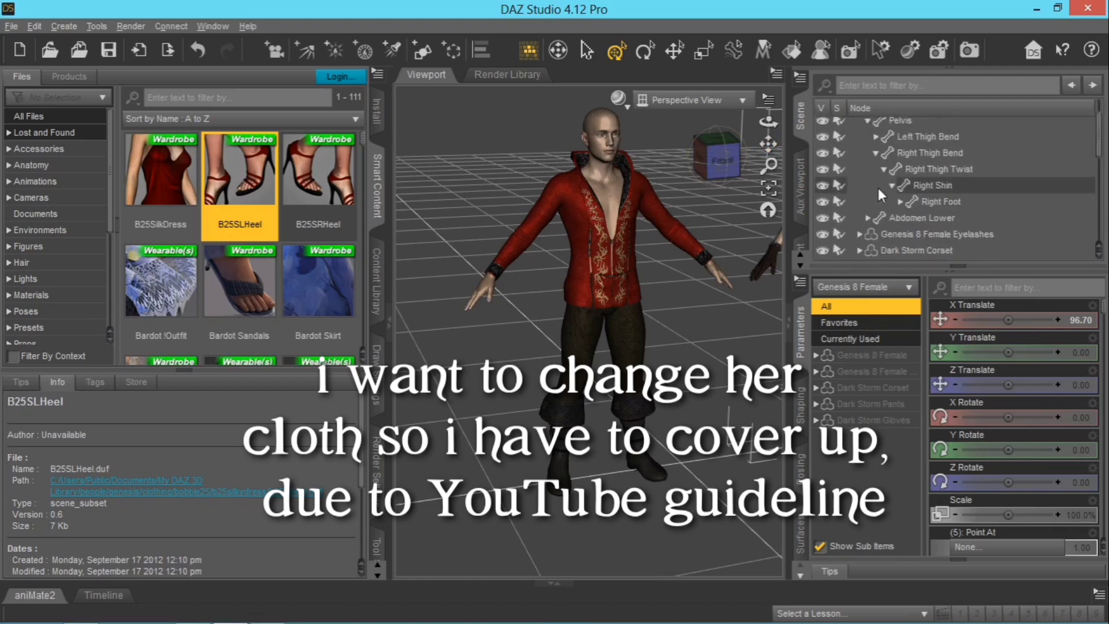
click(859, 141)
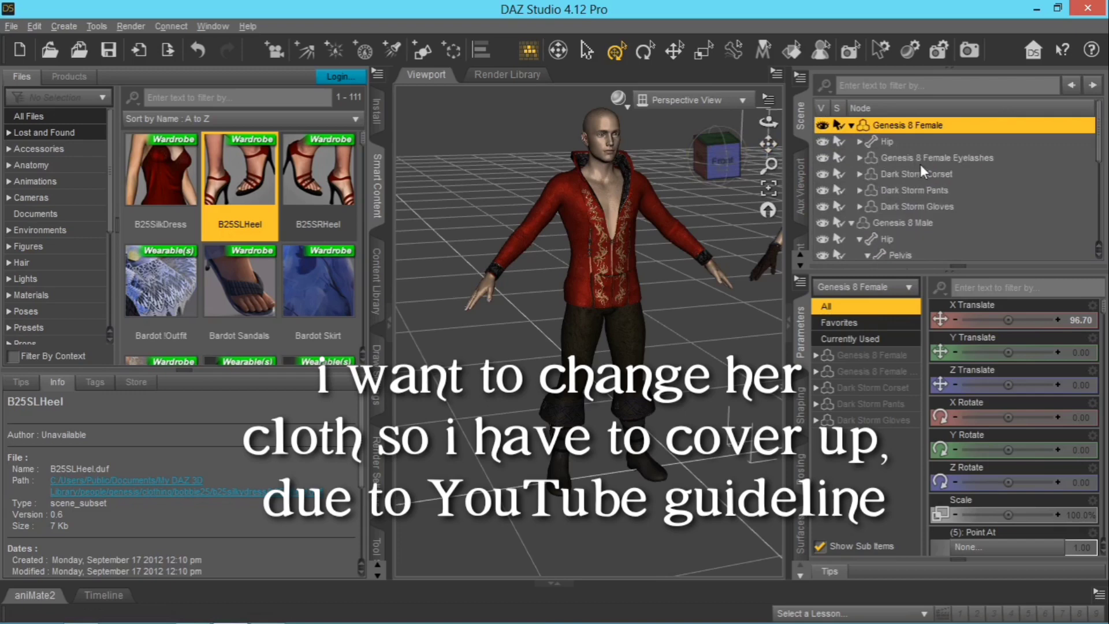
click(900, 172)
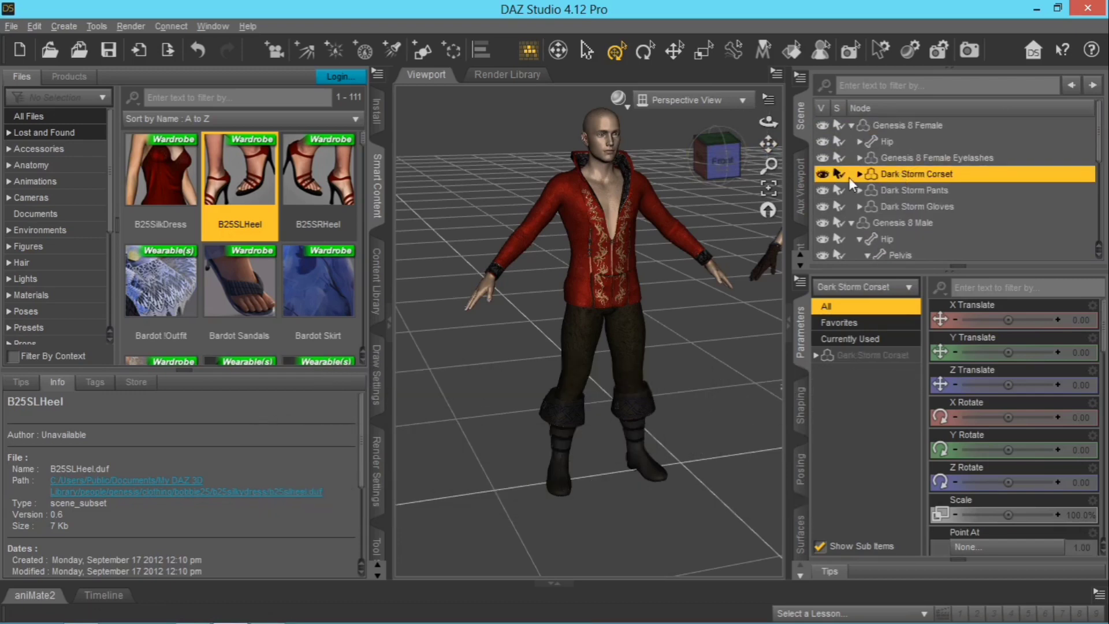
right_click(897, 179)
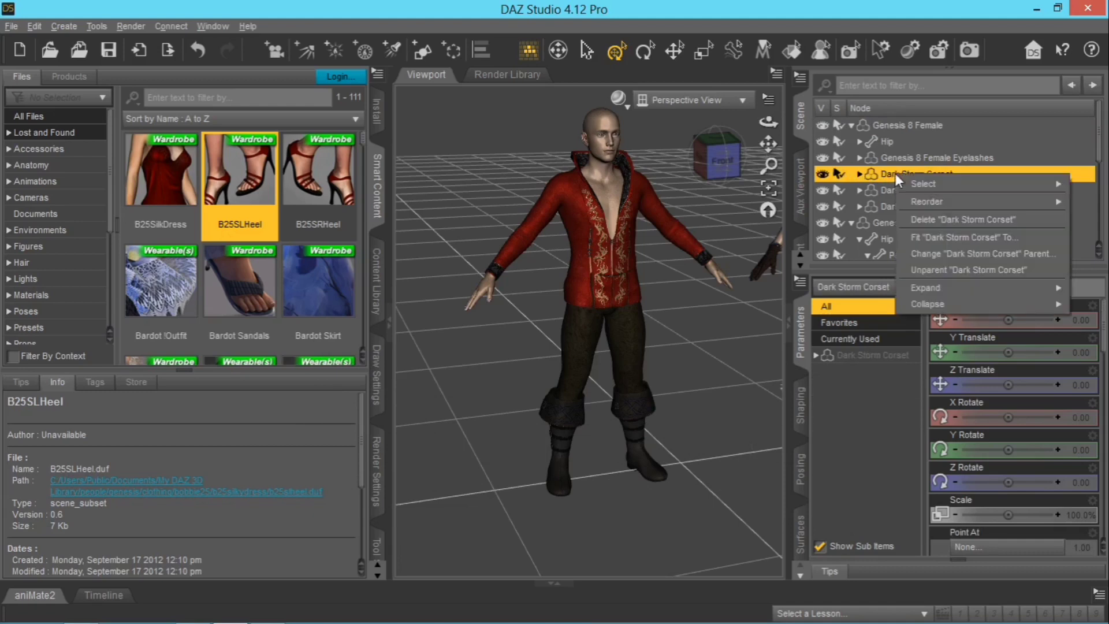
click(920, 222)
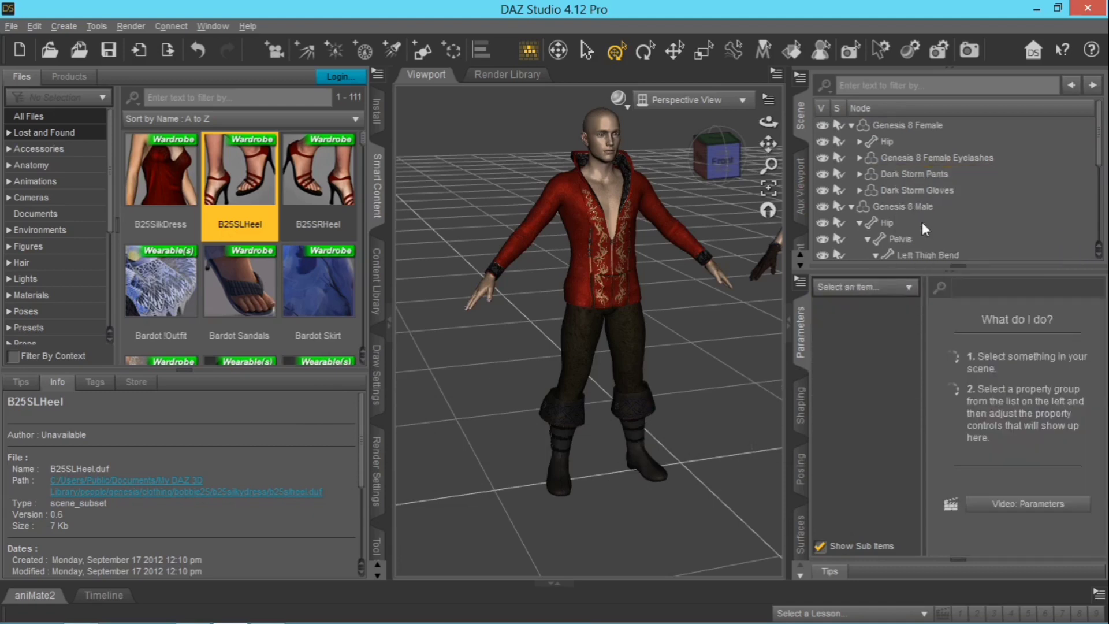
- Delete the Dark Storm Gloves and Dark Storm Pants from the Genesis 8 Female
click(909, 188)
right_click(909, 189)
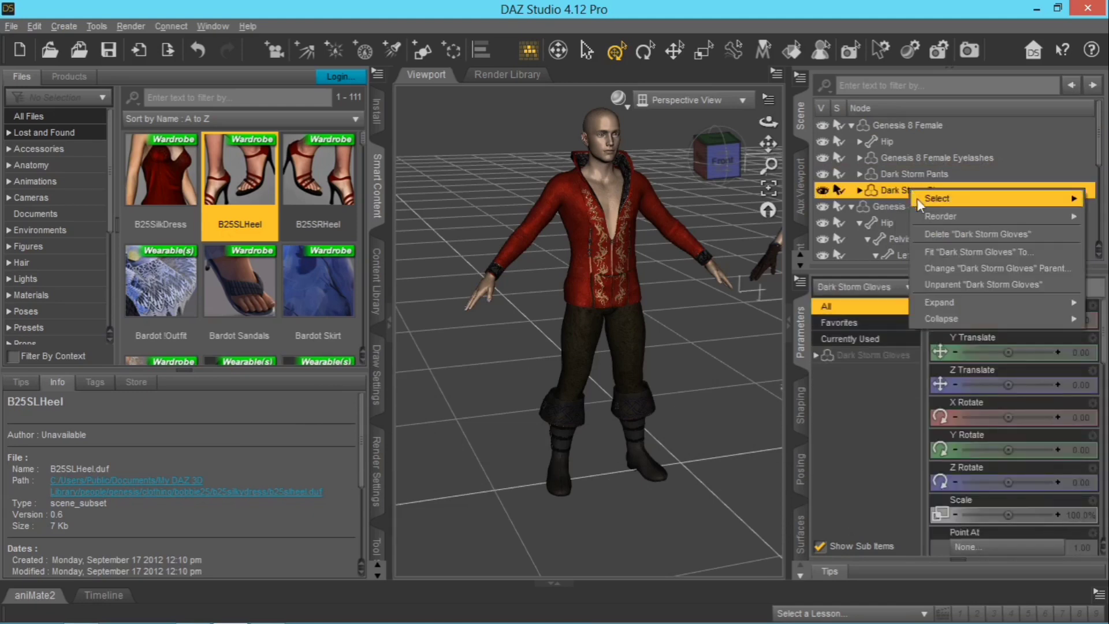
click(938, 235)
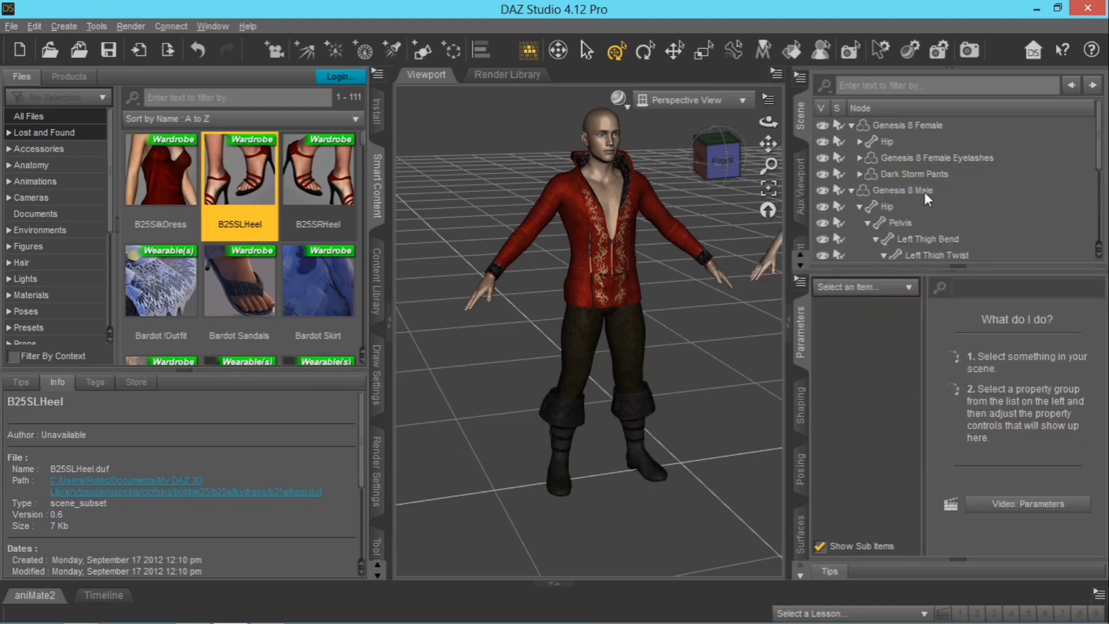
click(921, 173)
right_click(920, 172)
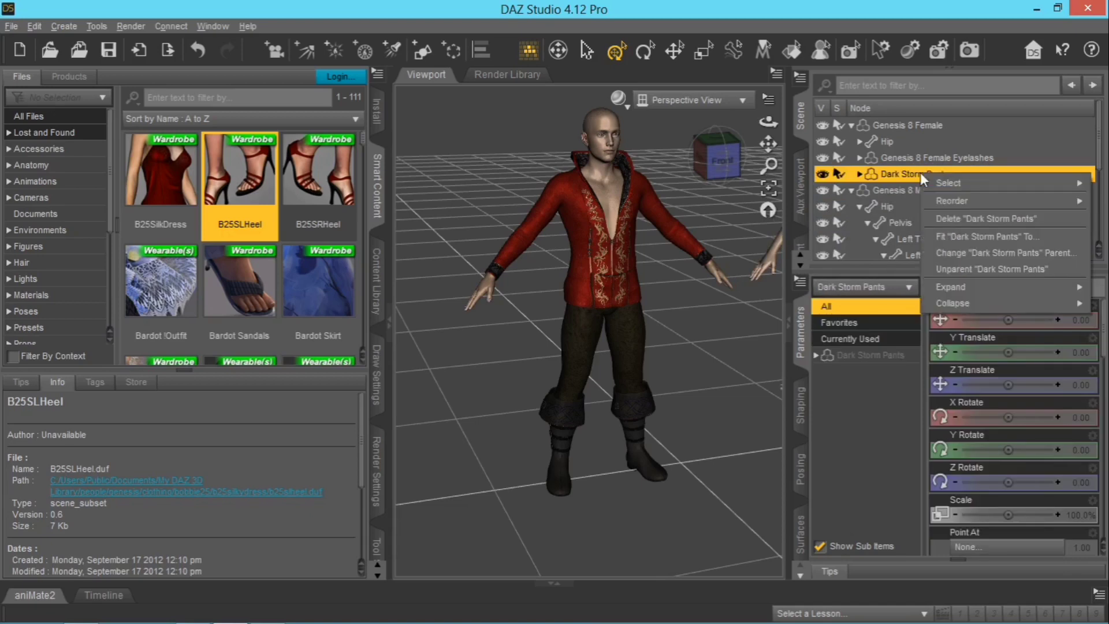
click(947, 220)
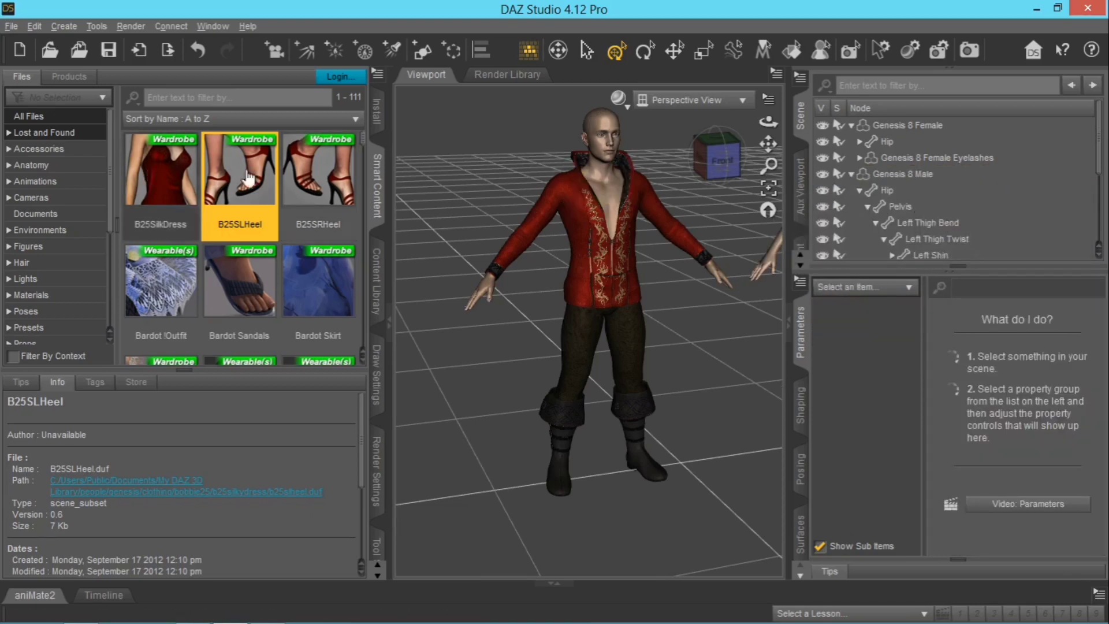
- Load B25SilkDress onto the Genesis 8 Female and Auto-Fit it as a Genesis item of type Knee-Length dress
click(889, 124)
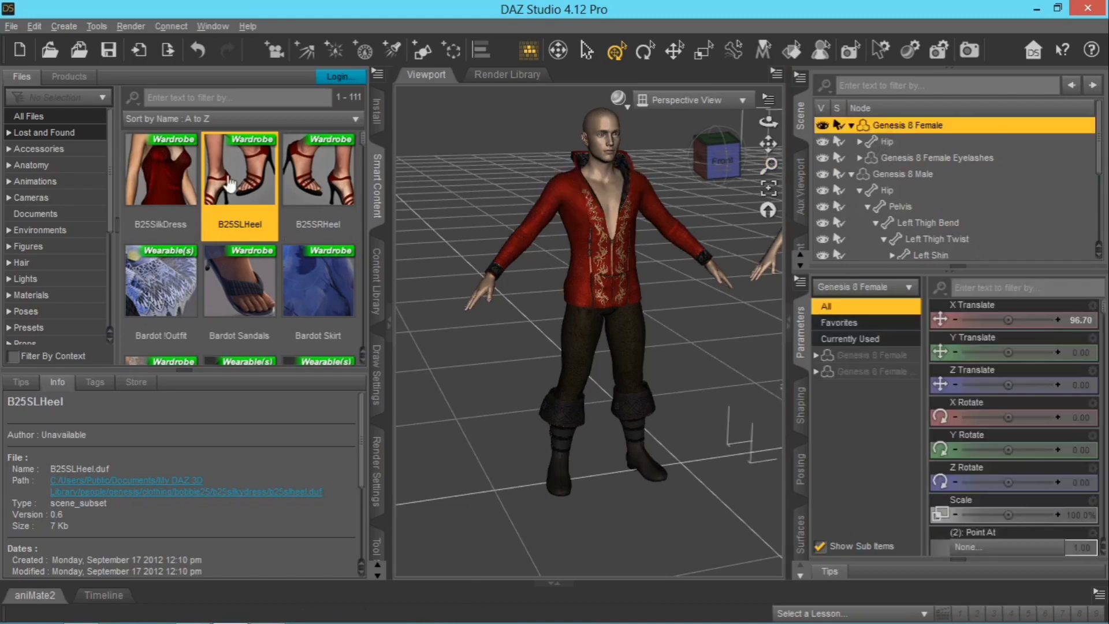
double_click(158, 169)
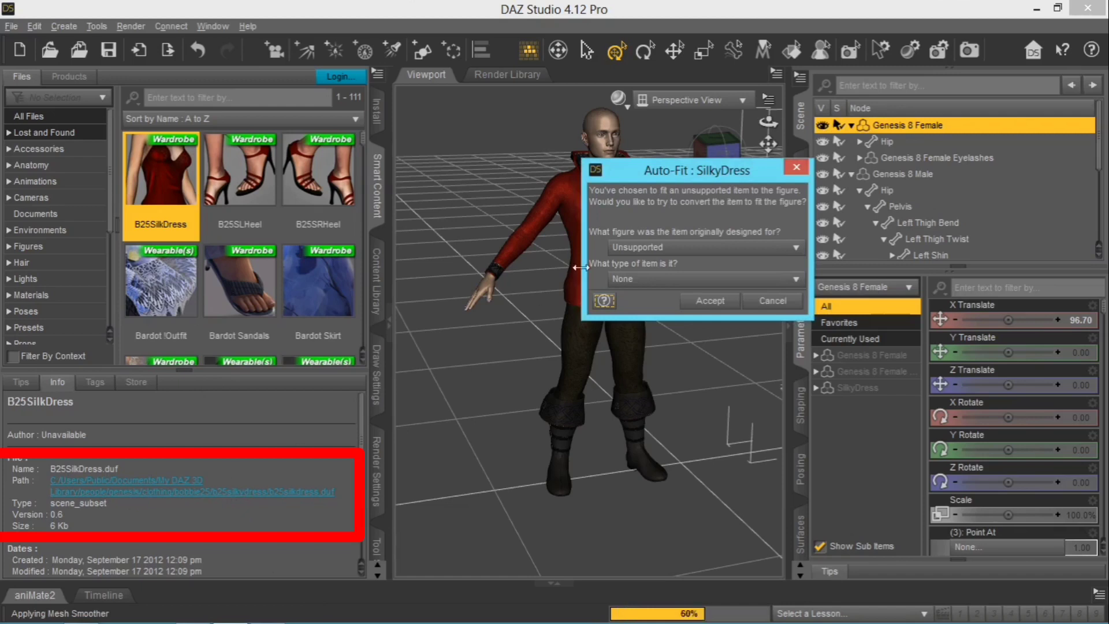
drag(640, 178, 589, 176)
click(641, 246)
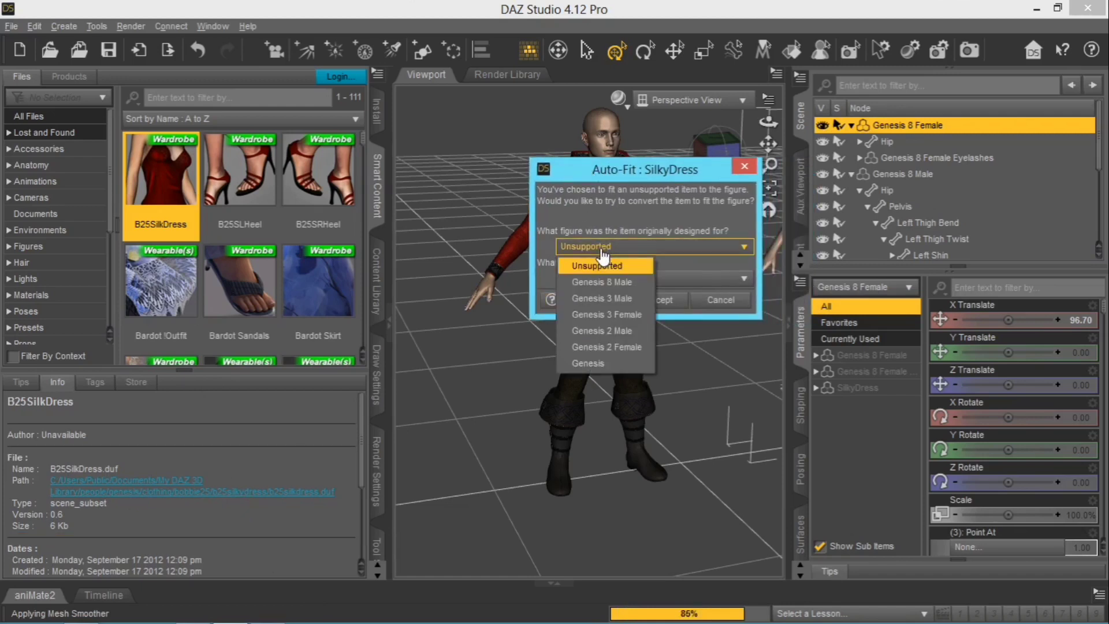
click(603, 362)
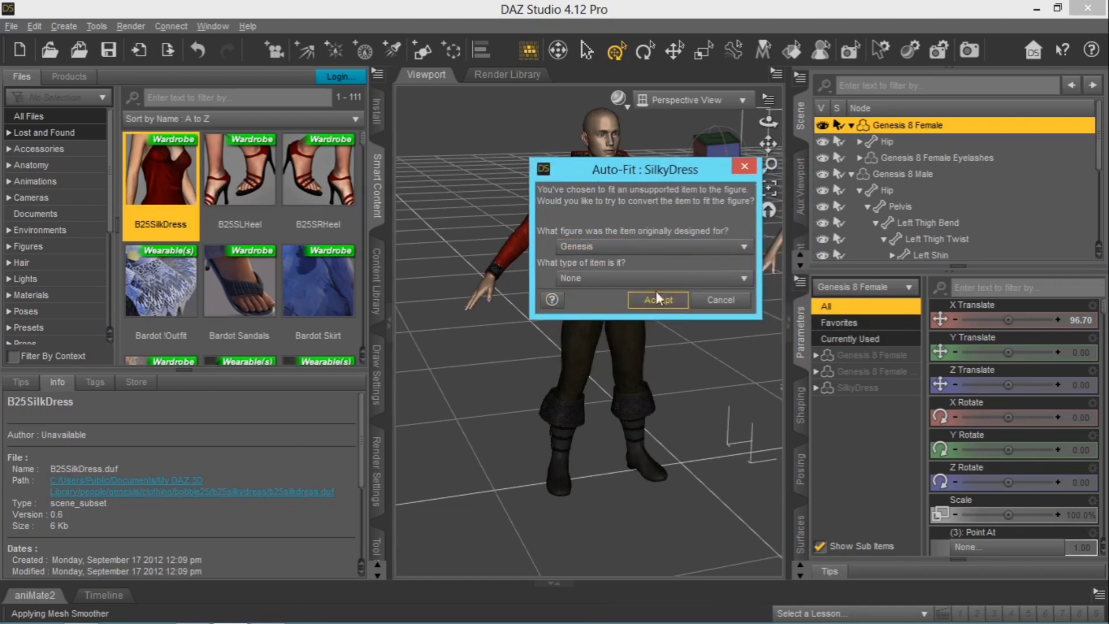
click(617, 283)
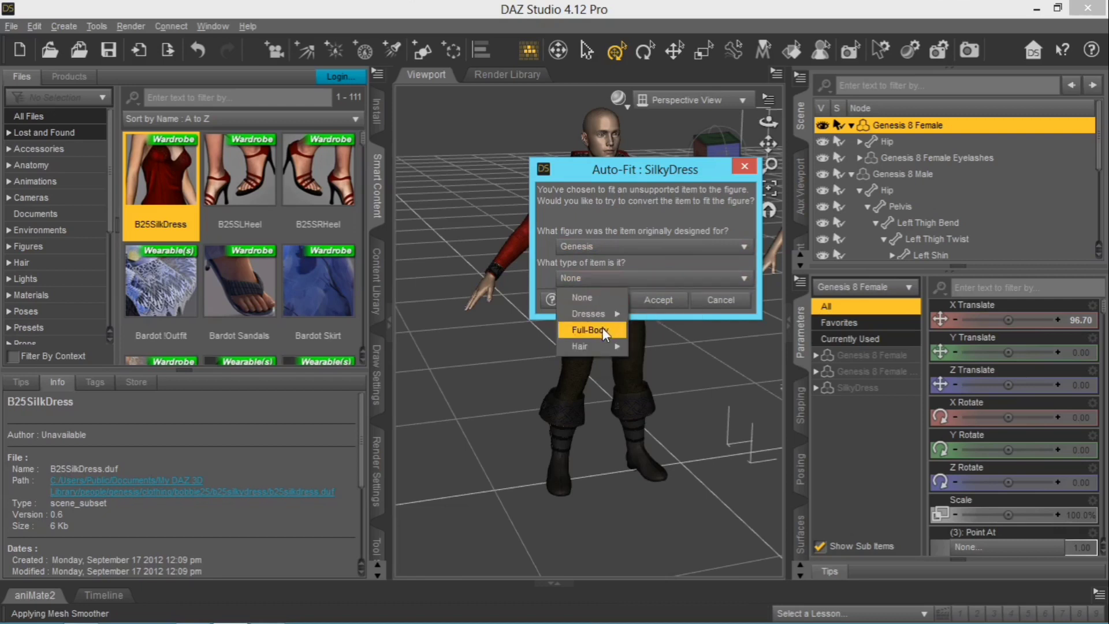
mouse_move(605, 313)
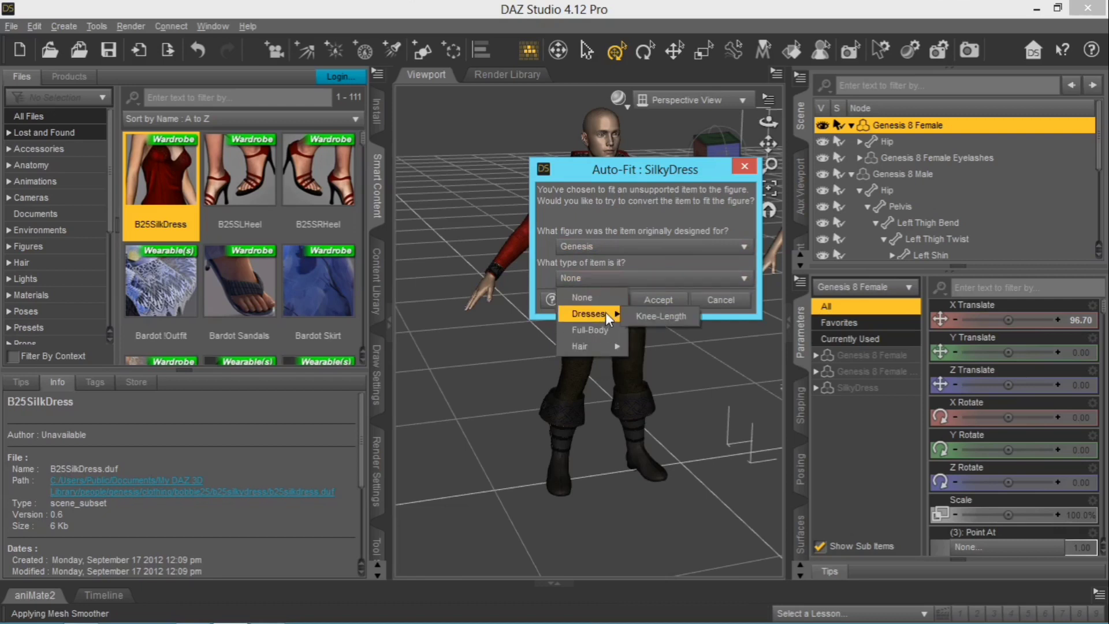
click(641, 315)
click(656, 303)
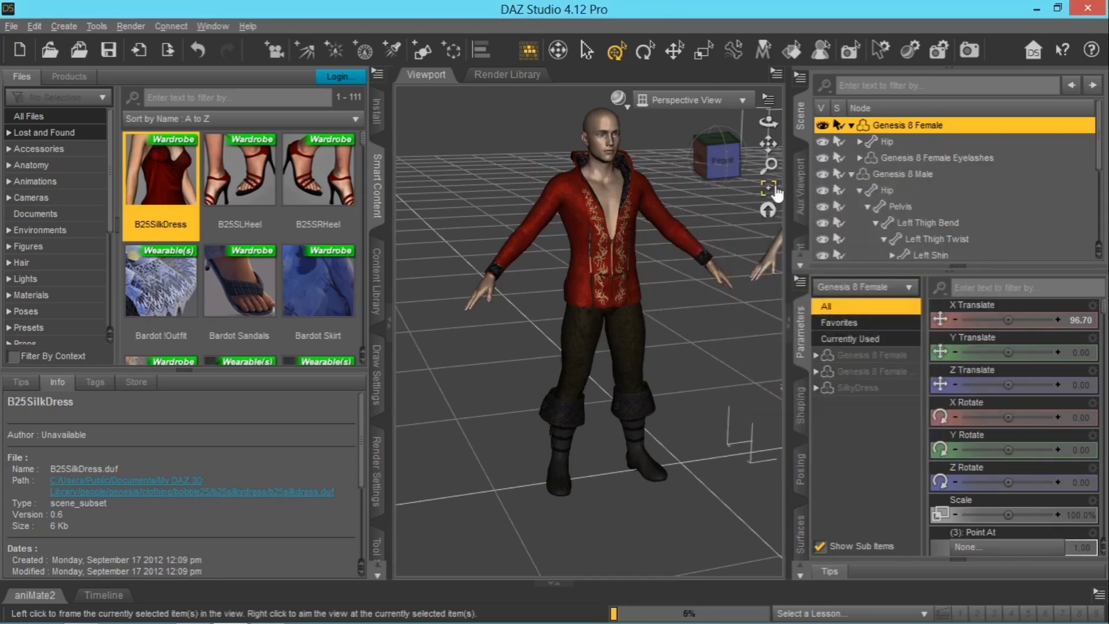
click(769, 188)
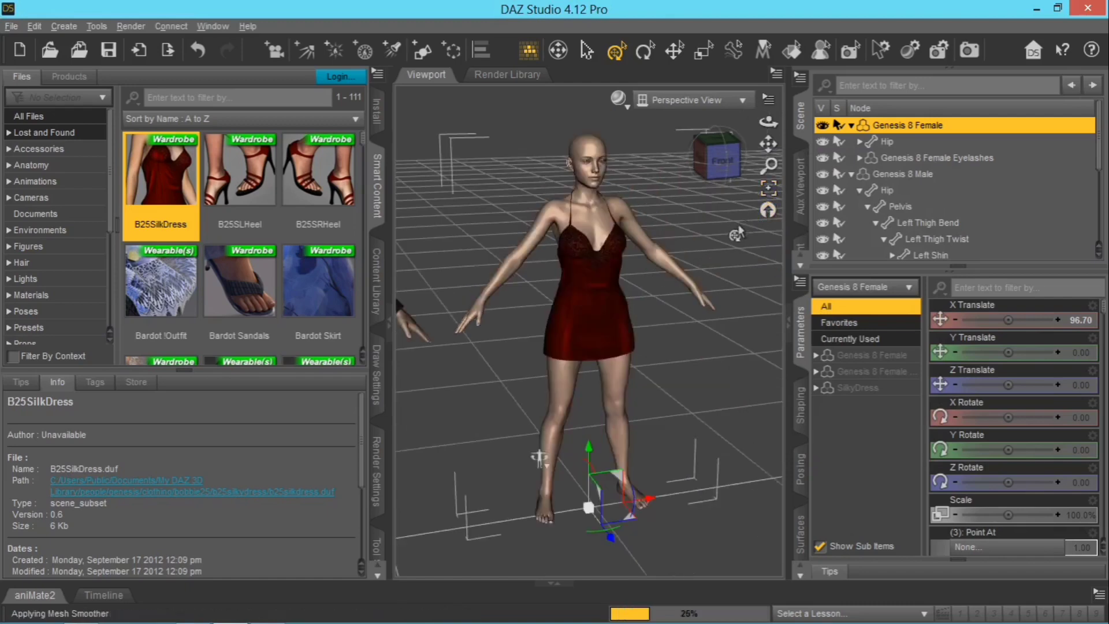
mouse_move(769, 123)
mouse_down()
mouse_move(629, 119)
mouse_move(769, 122)
mouse_up()
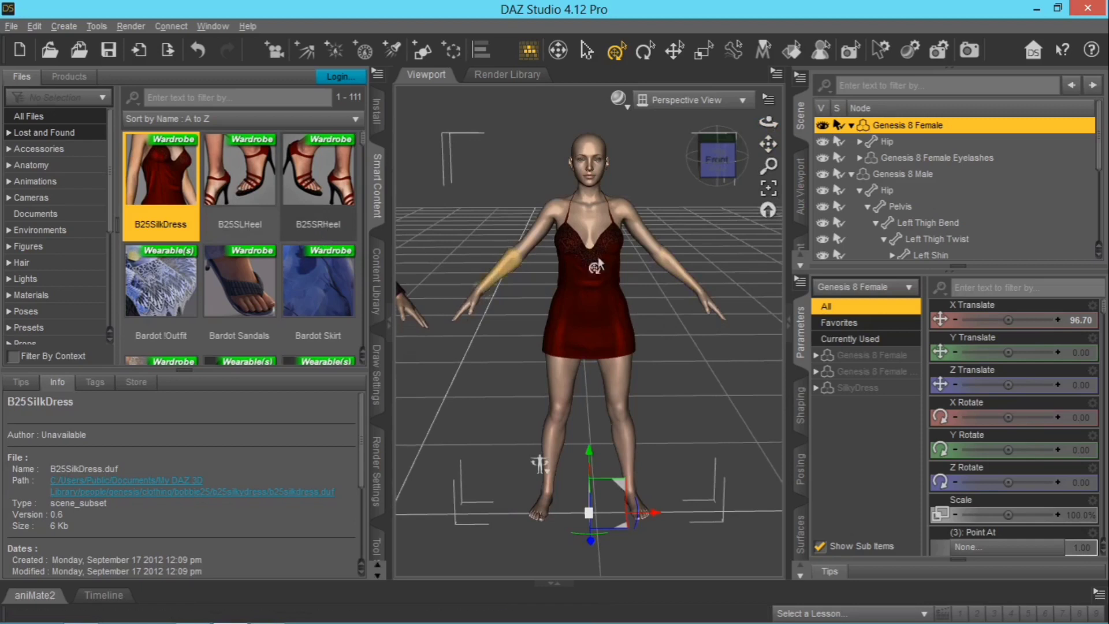
- Add the B25SLHeel left shoe to the Genesis 8 Female and Auto-Fit it from Genesis, leaving the item type at None
click(852, 126)
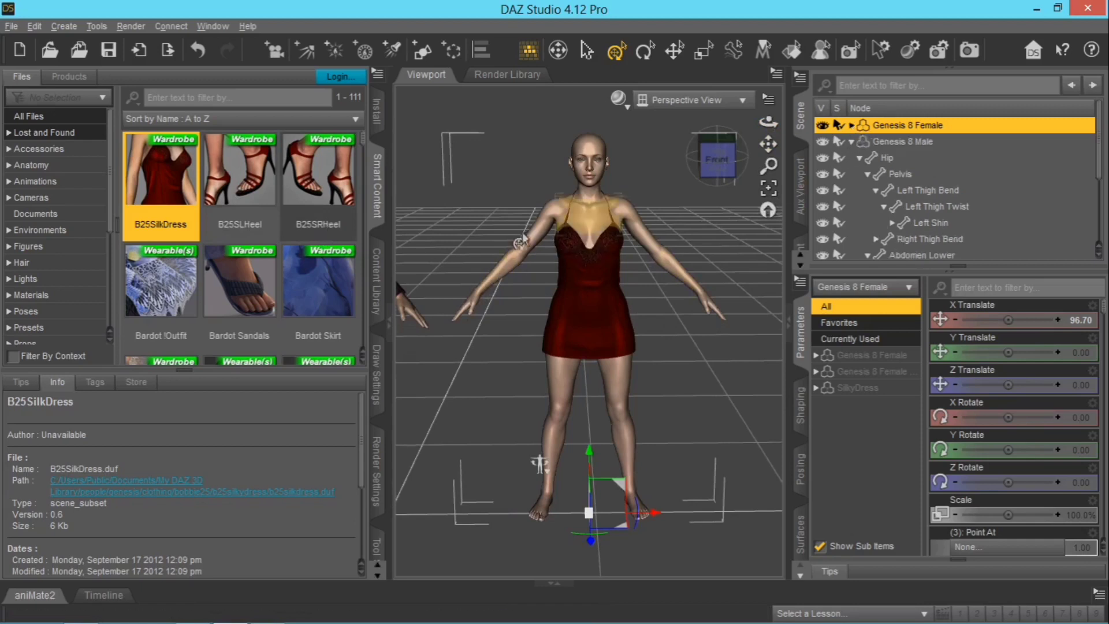
double_click(240, 206)
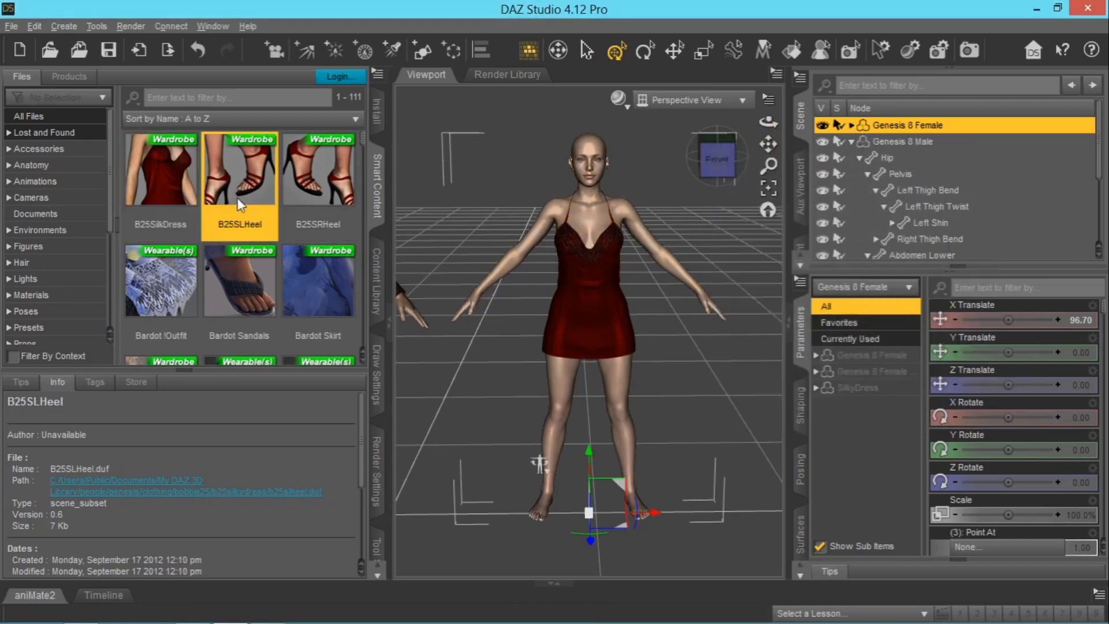
drag(551, 176, 604, 175)
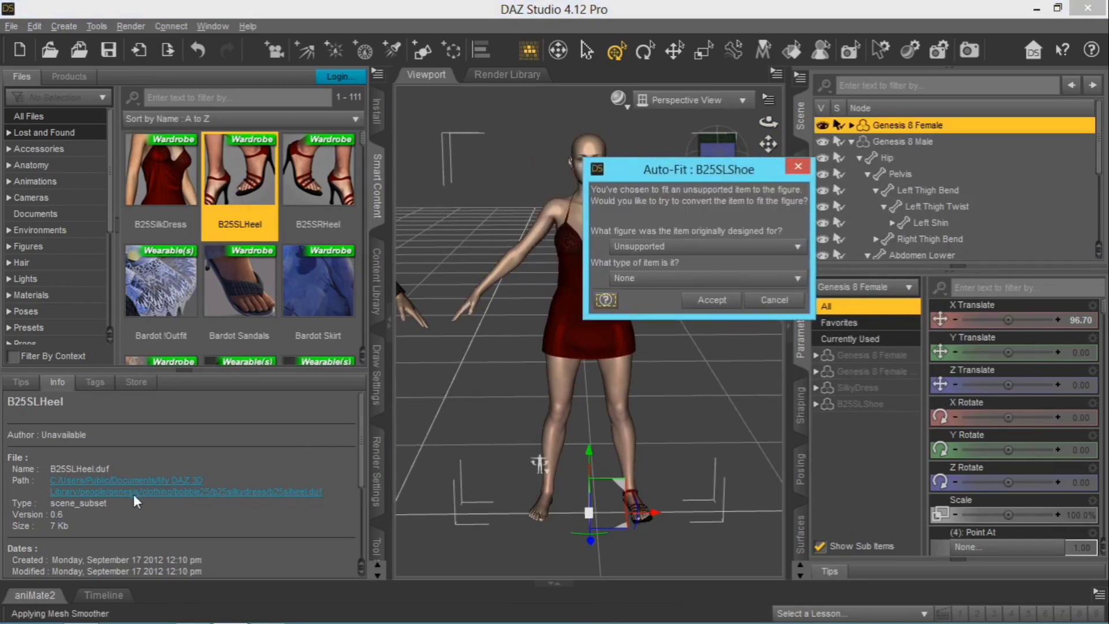
click(641, 247)
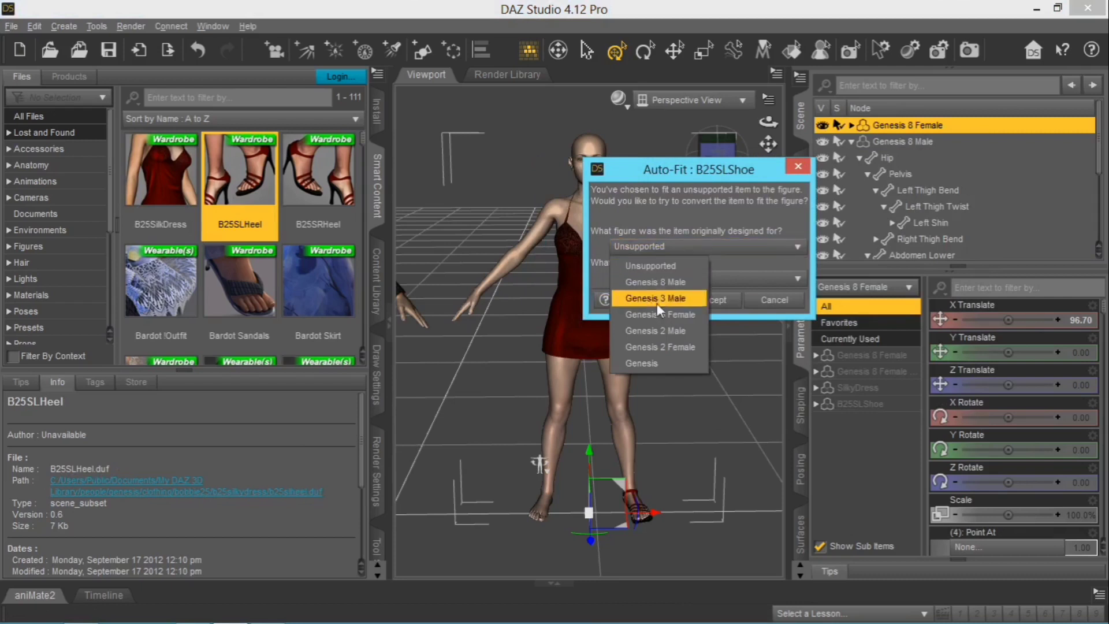
click(657, 362)
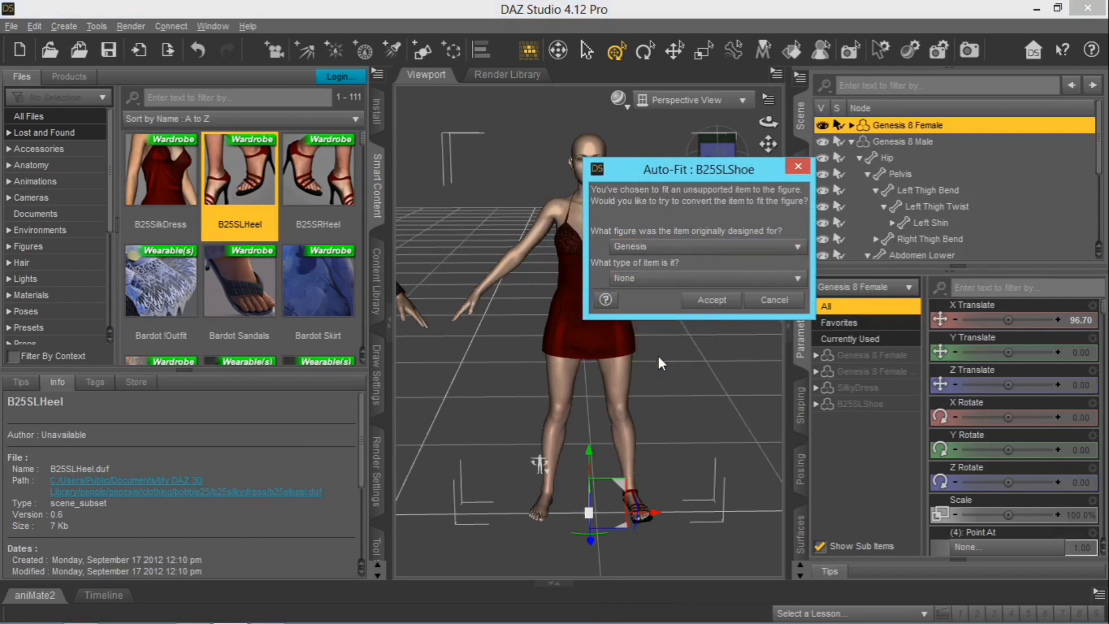
click(692, 300)
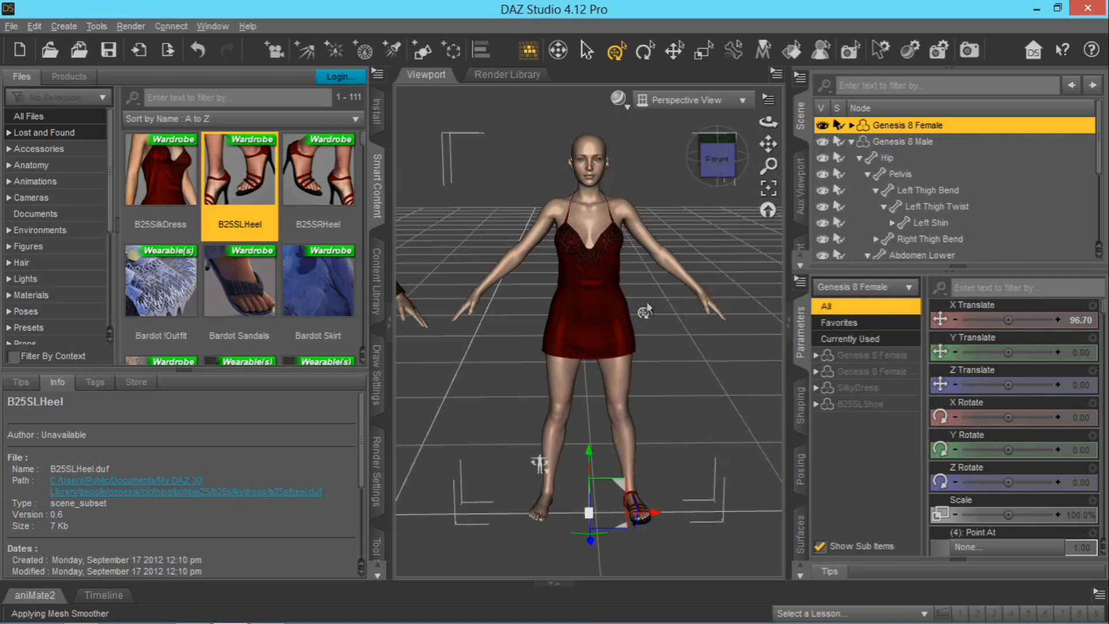
- Add the B25SRHeel right shoe to the Genesis 8 Female and Auto-Fit it from Genesis with item type None
double_click(324, 187)
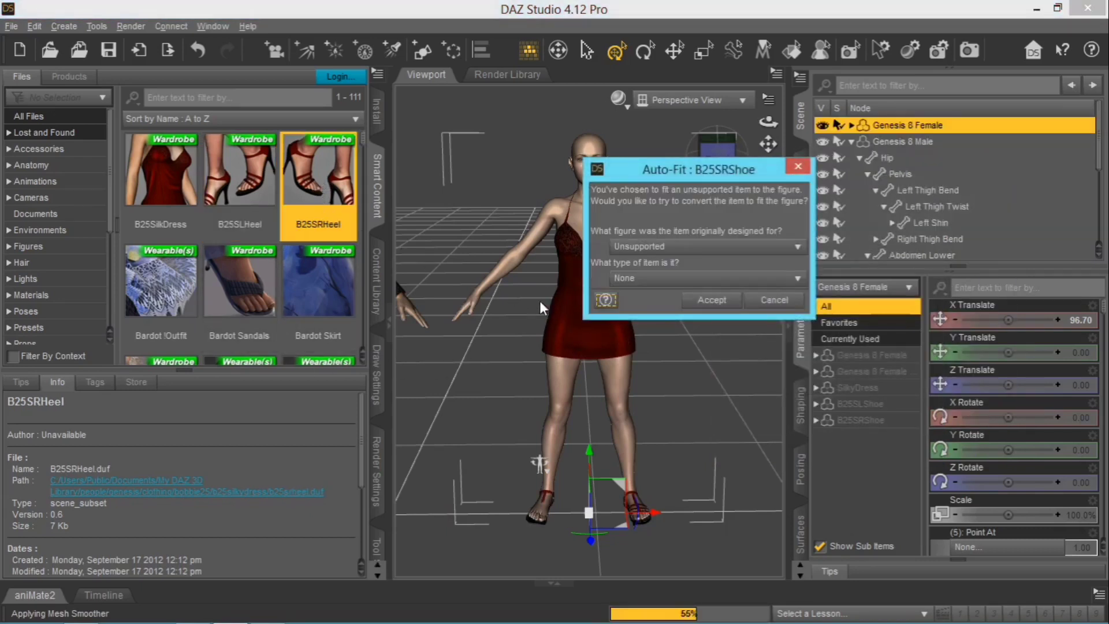
click(664, 246)
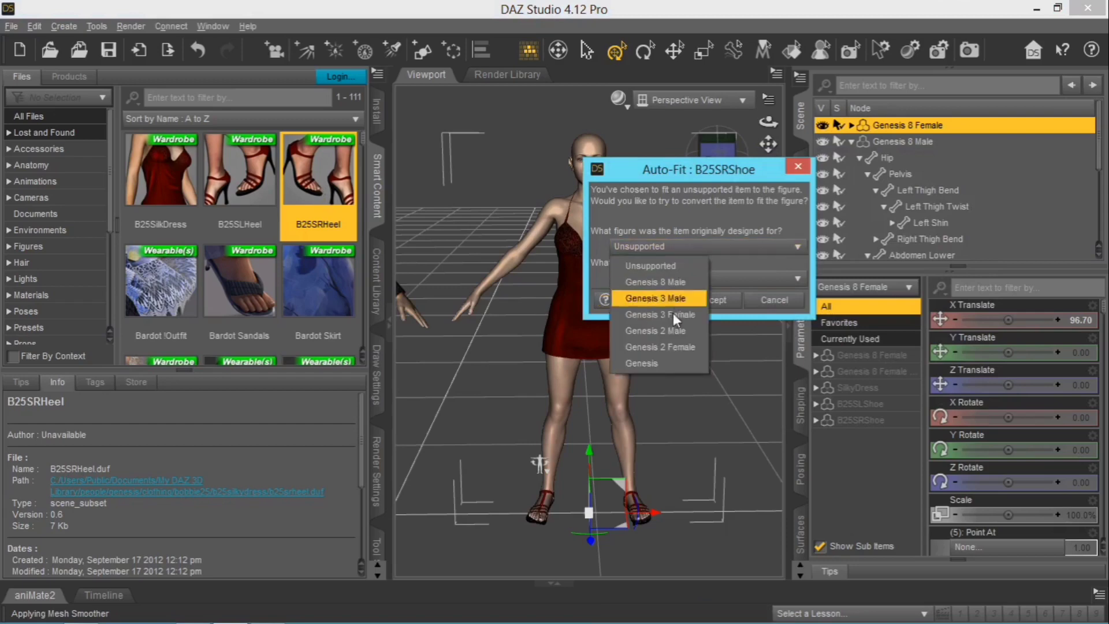
click(670, 364)
click(709, 301)
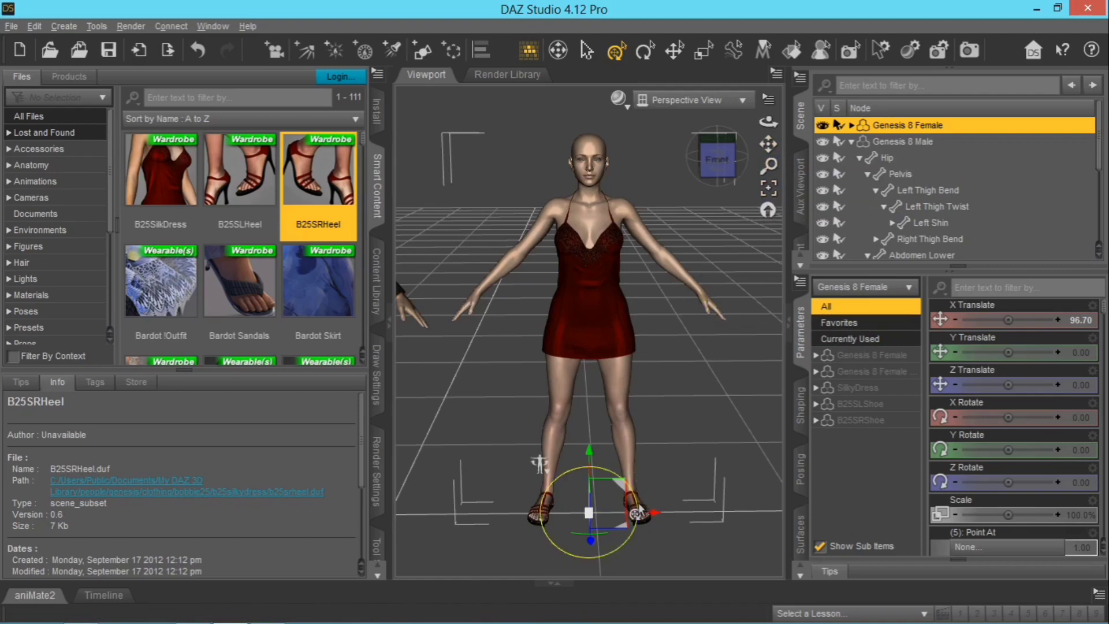
- Inspect the right heel's fit on the foot from several sides and view both dressed figures together in an enlarged viewport
click(539, 511)
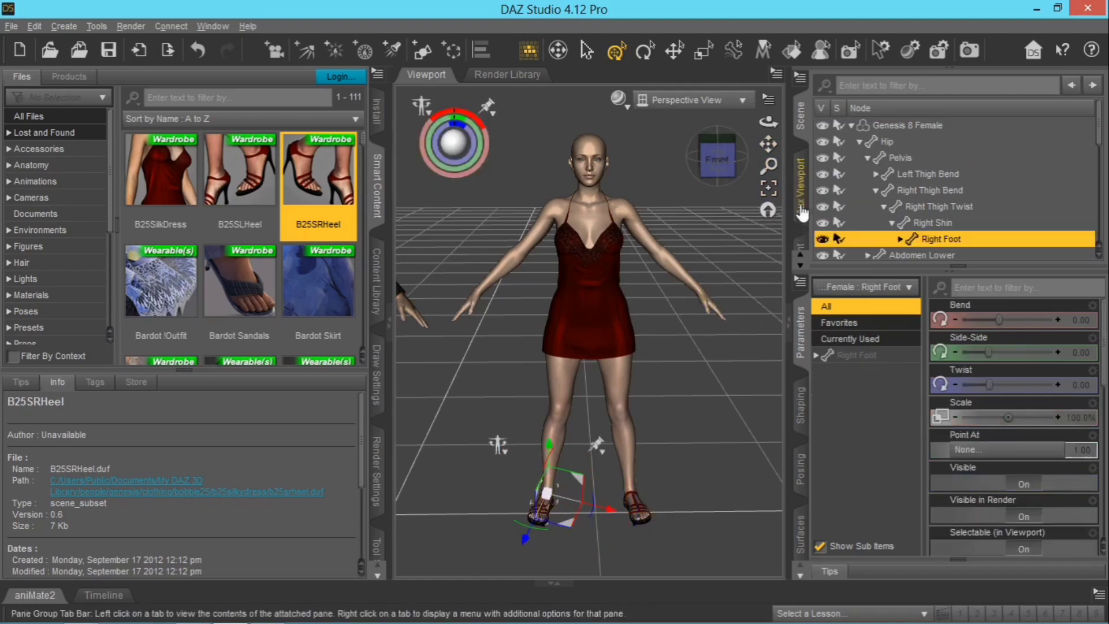
click(768, 210)
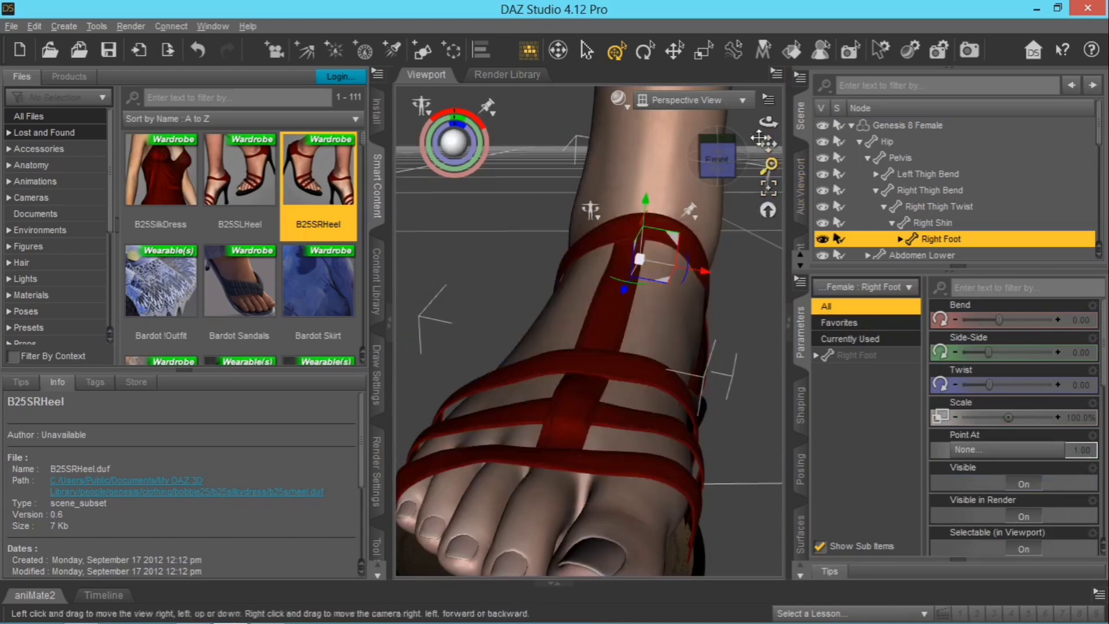
drag(768, 121, 636, 380)
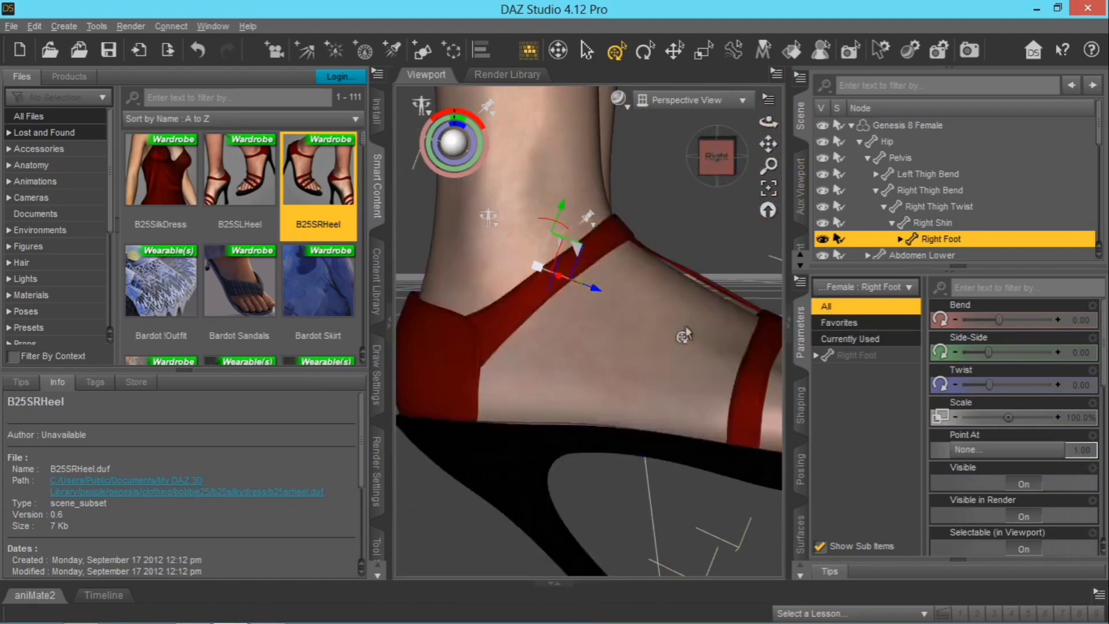
scroll(634, 495, down, 2)
scroll(630, 474, up, 1)
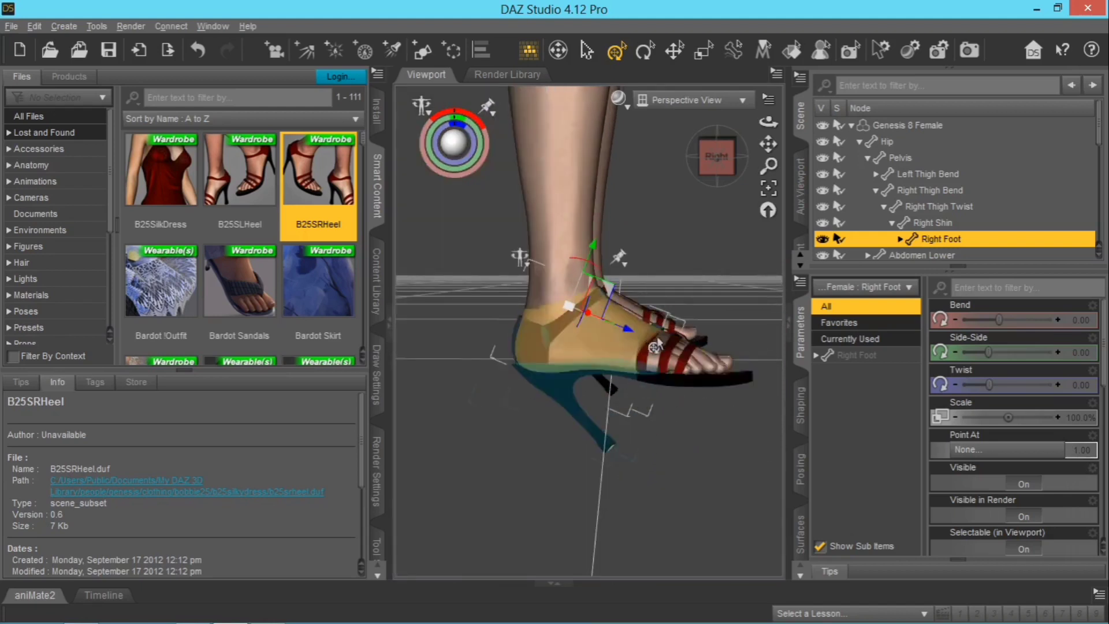
drag(768, 122, 702, 125)
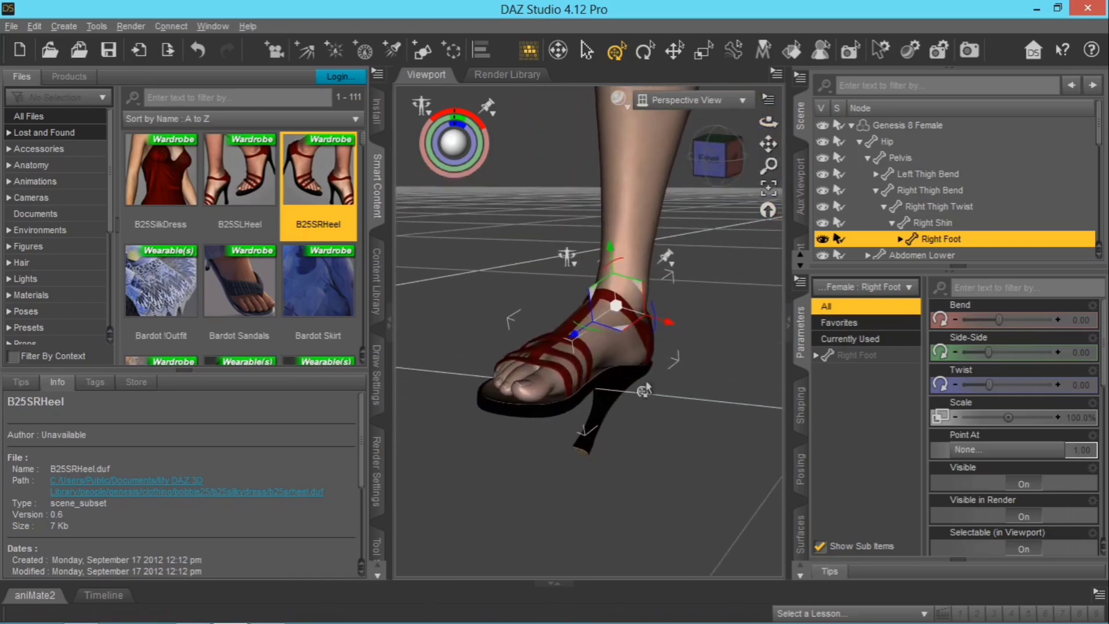
scroll(578, 418, down, 2)
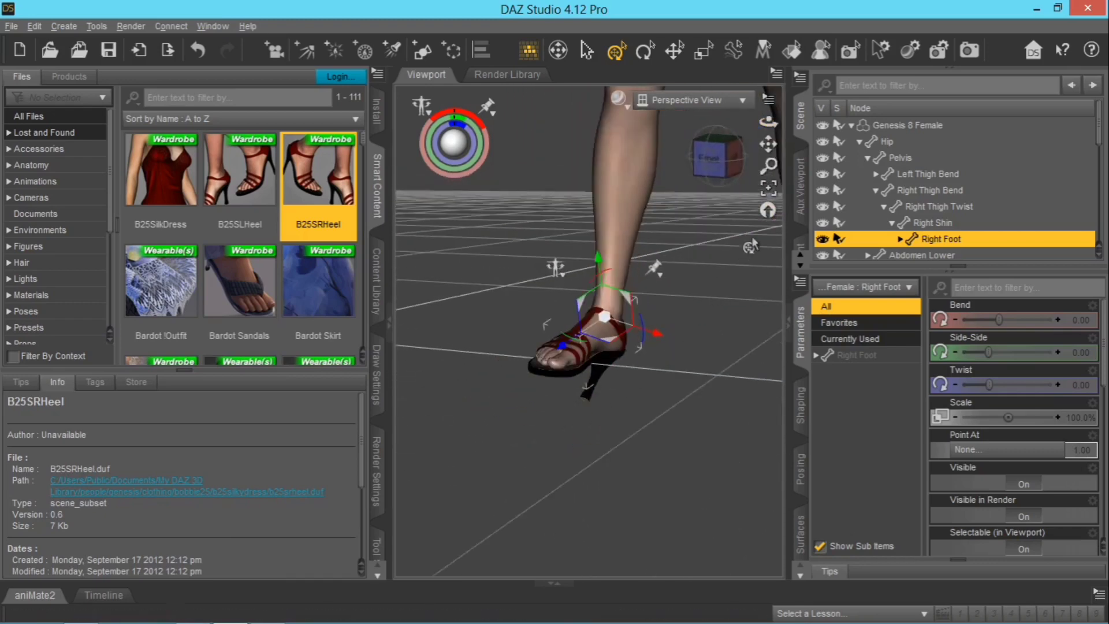
scroll(747, 253, down, 5)
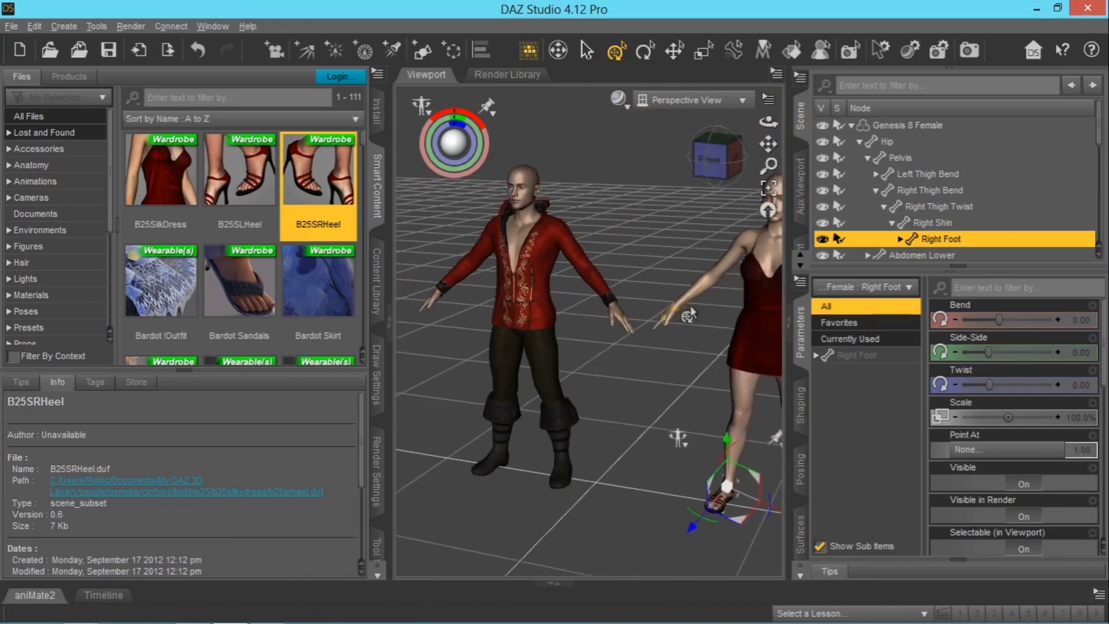
scroll(691, 314, down, 1)
drag(768, 144, 759, 146)
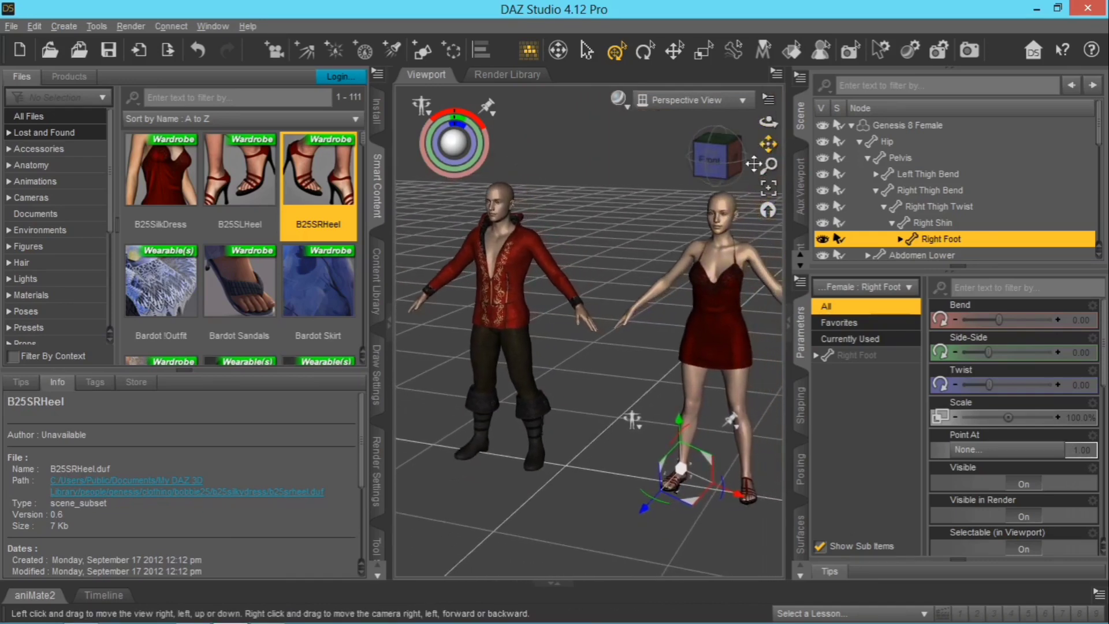
click(387, 324)
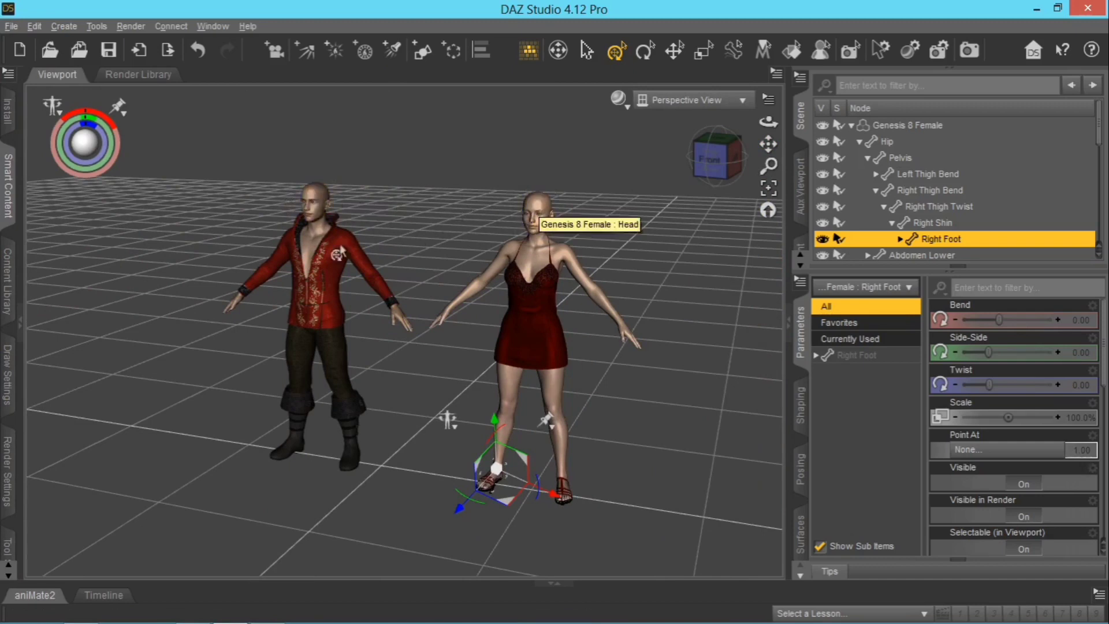
- Show the installed Hair products in Smart Content with the information area collapsed
click(7, 190)
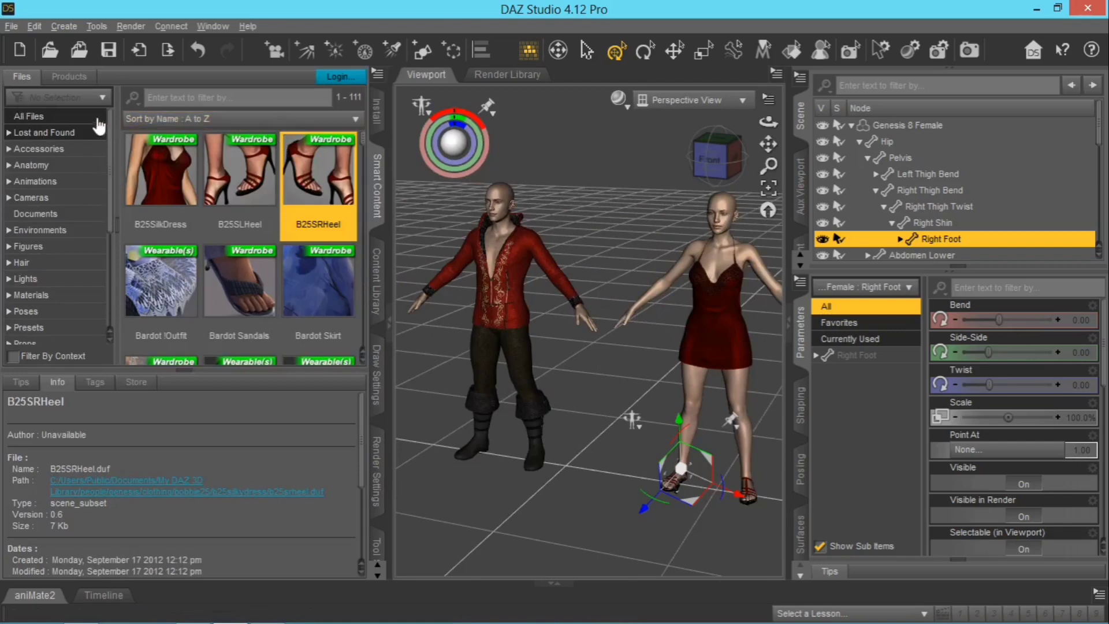
click(69, 78)
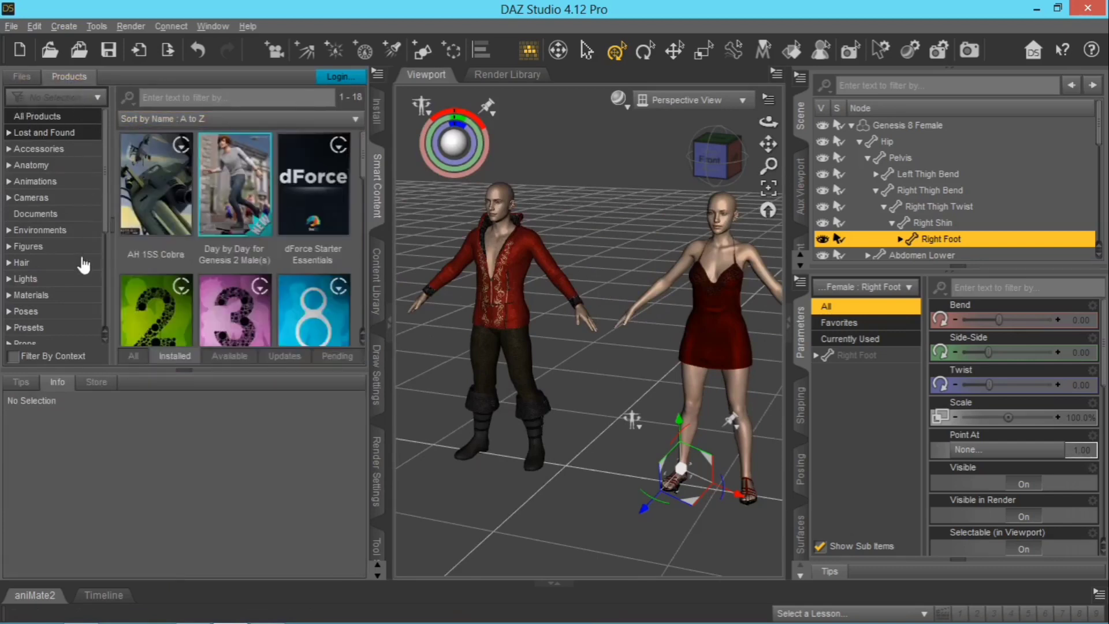
click(180, 370)
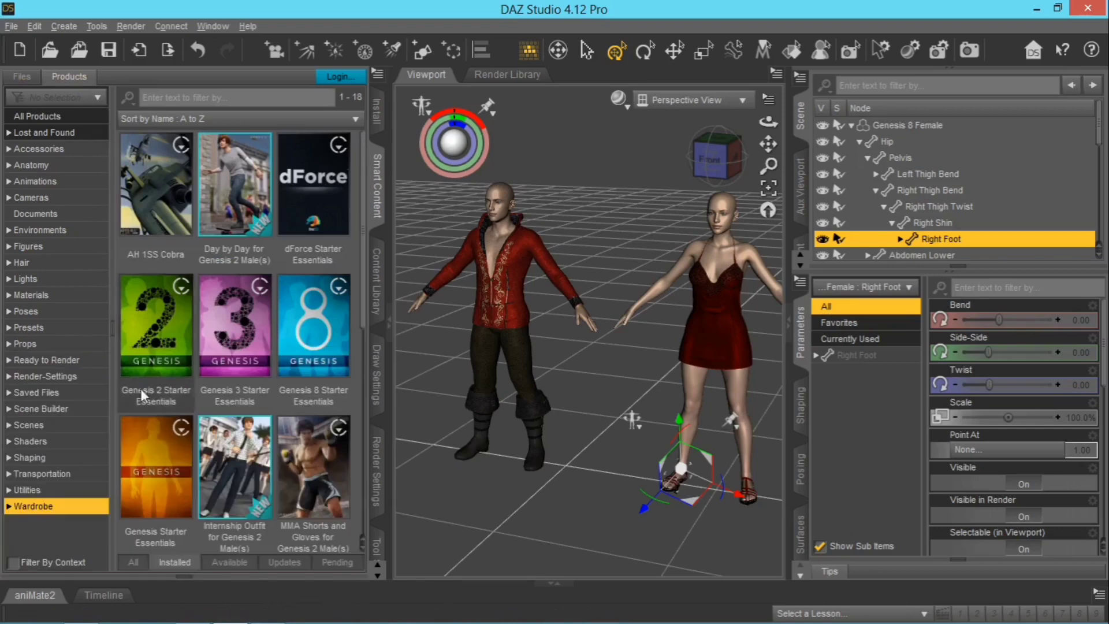
click(23, 263)
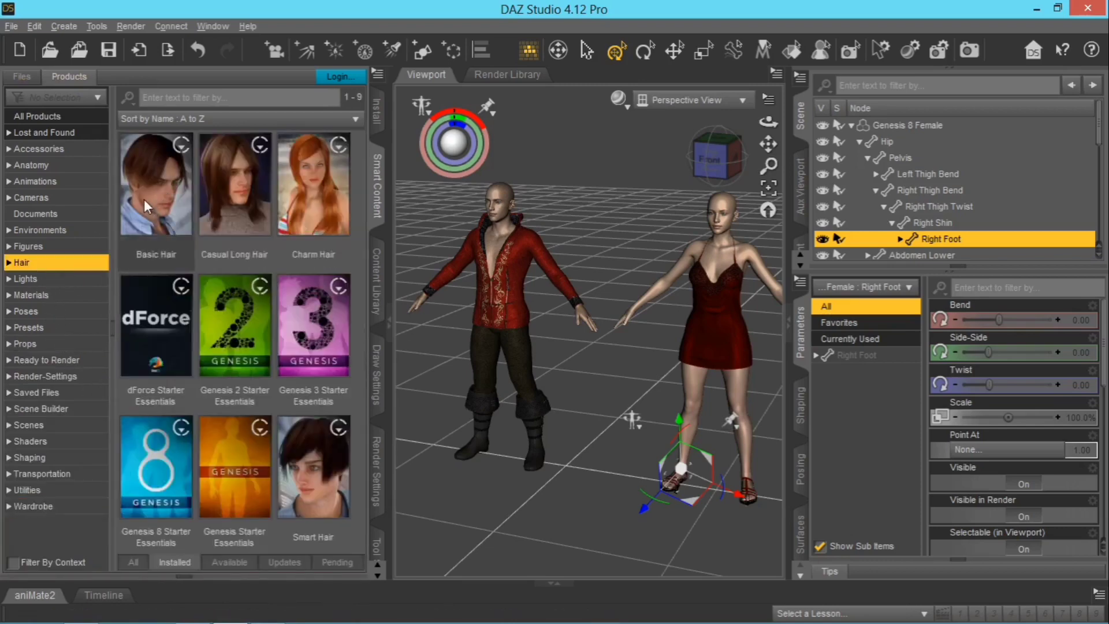
mouse_move(145, 201)
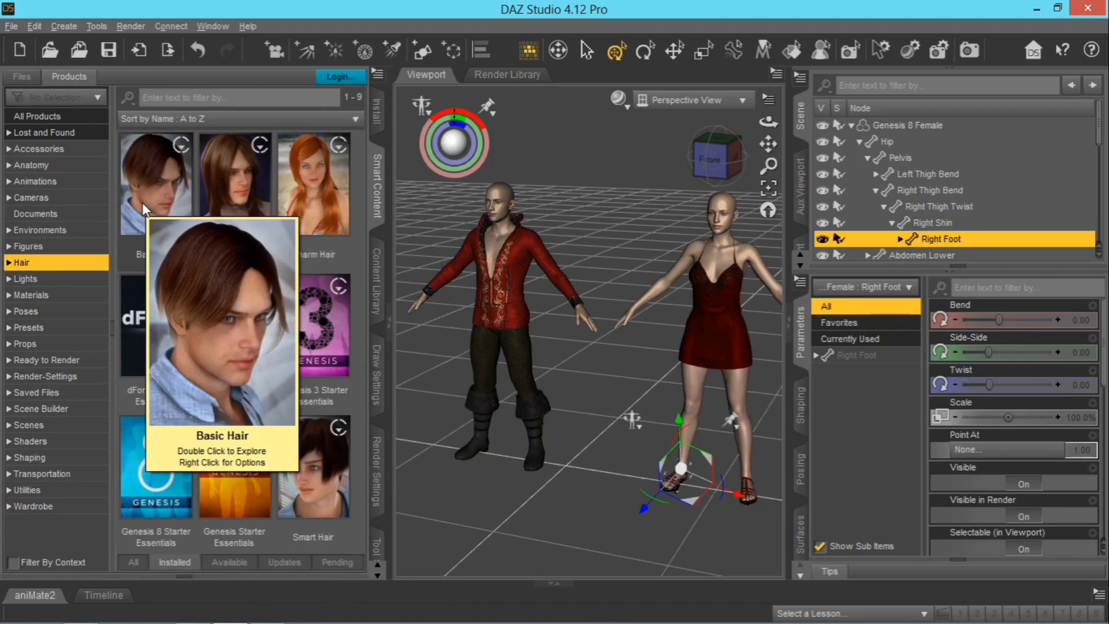
- Load Basic Hair from the Basic Hair product onto the Genesis 8 Male and open the Auto-Fit choice of original figure
click(503, 219)
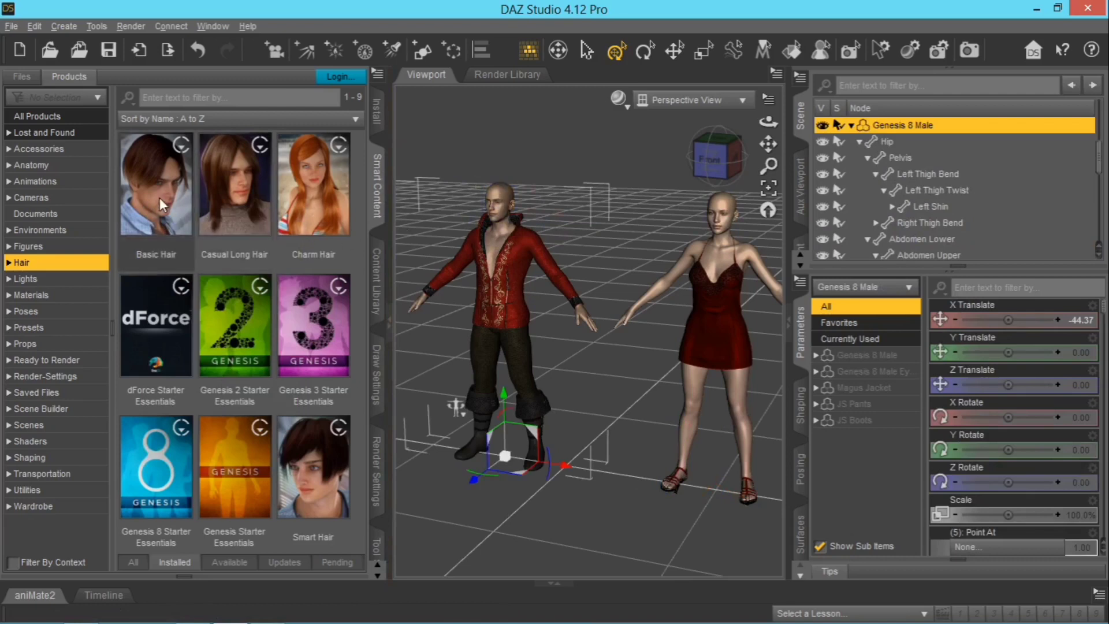
mouse_move(162, 203)
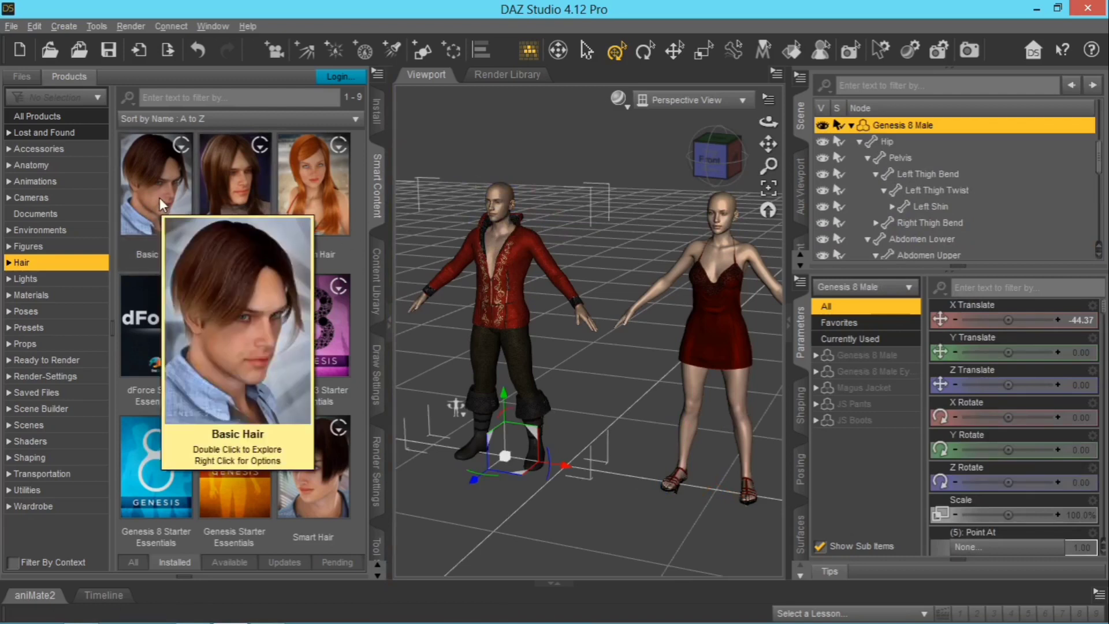
click(238, 182)
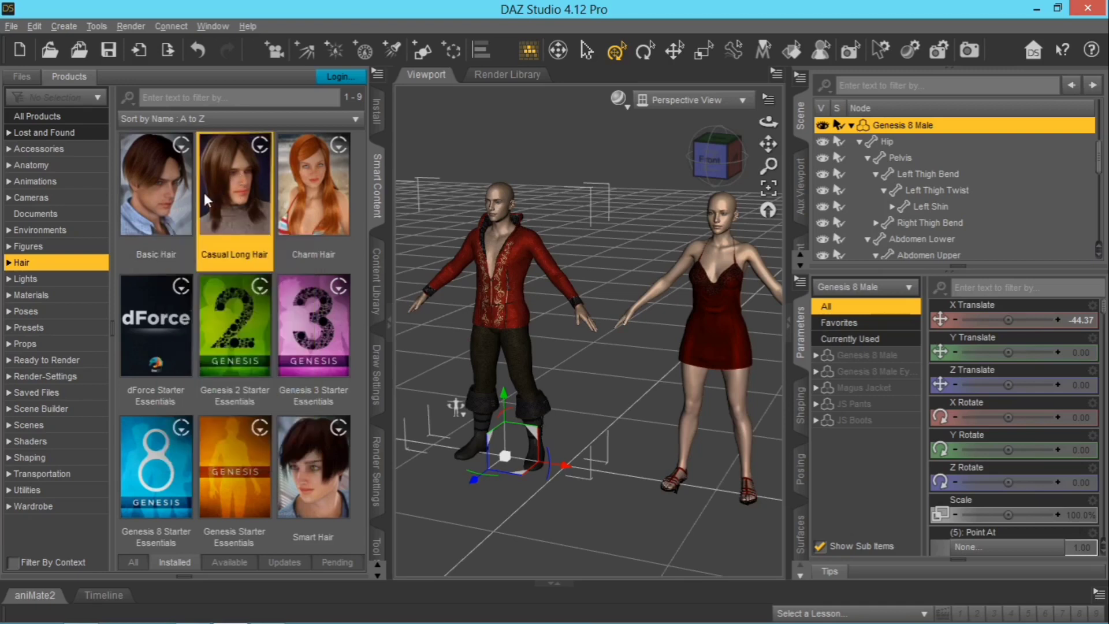
mouse_move(165, 202)
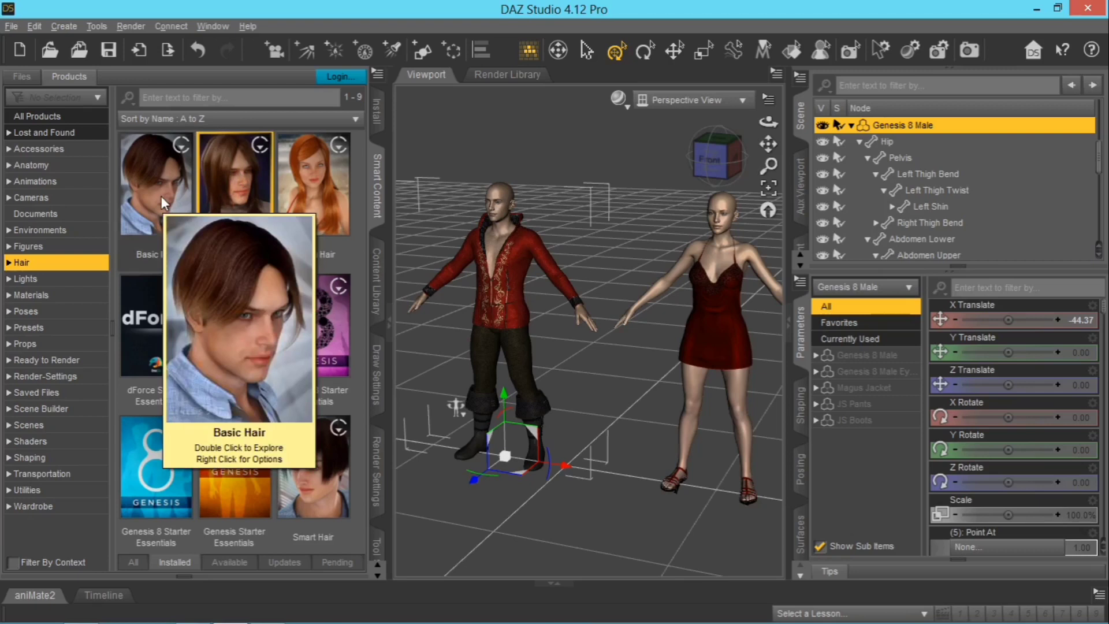
double_click(164, 202)
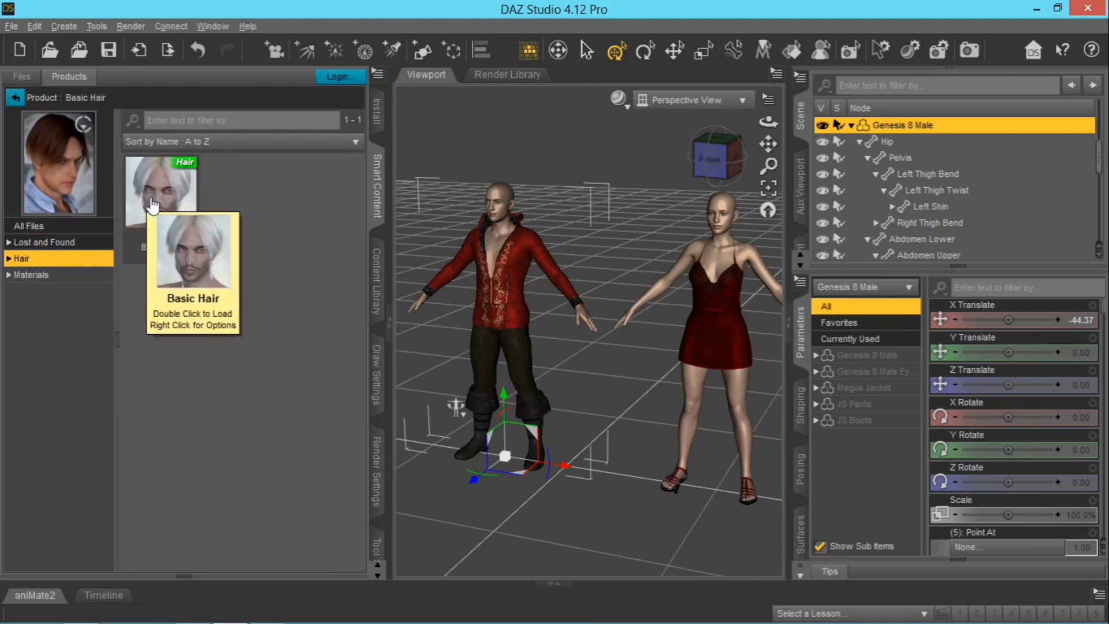
double_click(153, 204)
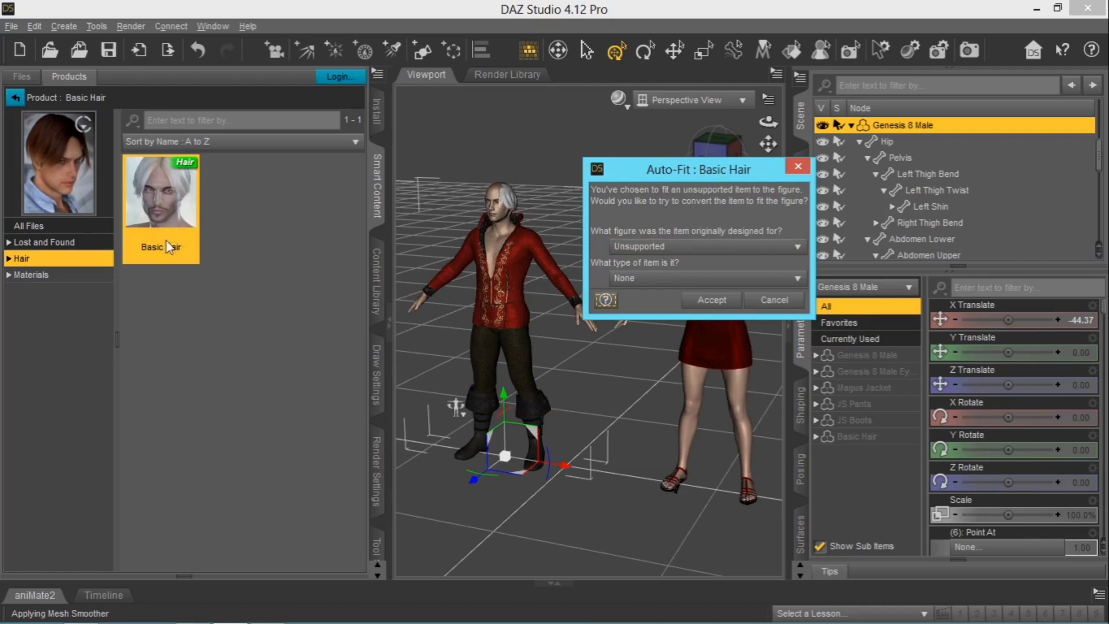
drag(622, 186, 677, 172)
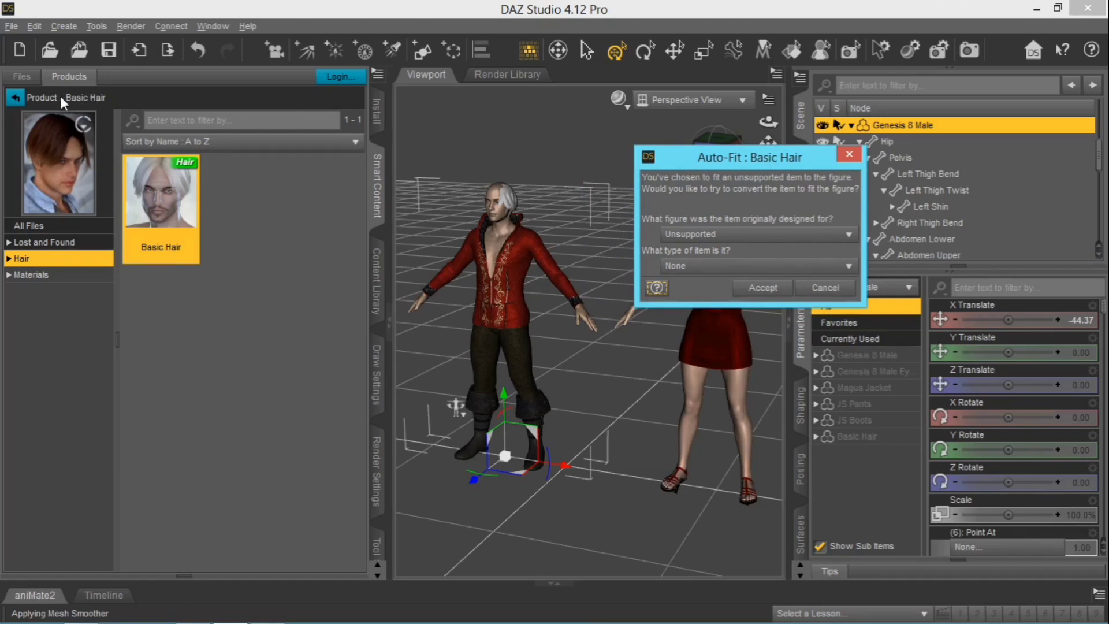
click(686, 236)
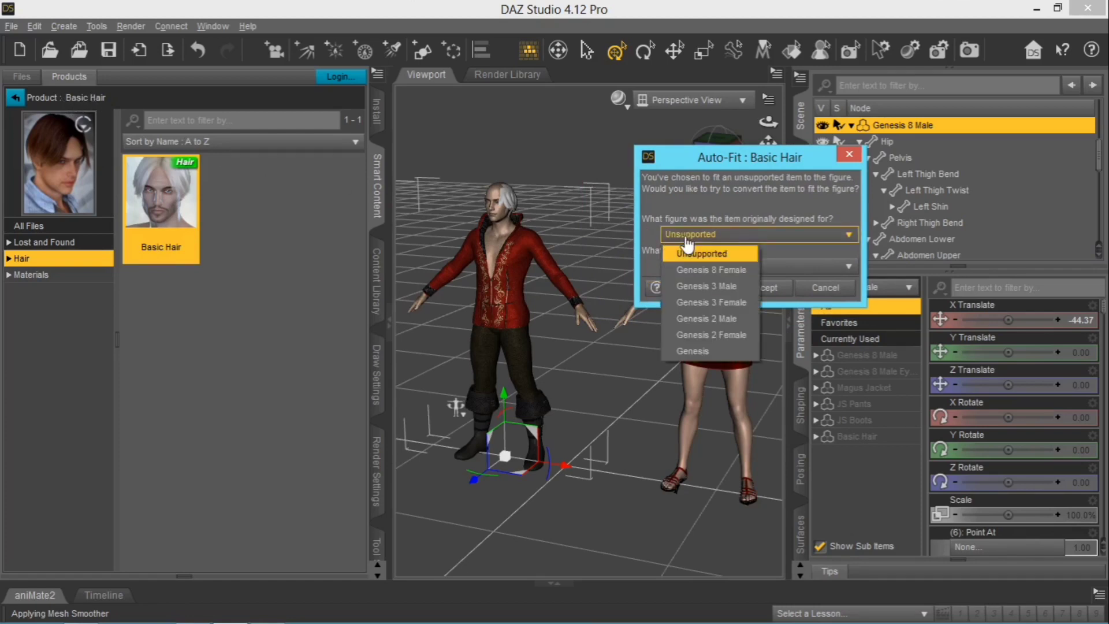
- Auto-fit the Basic Hair to the male figure with Genesis as its original figure, and show the hair's file information
click(696, 351)
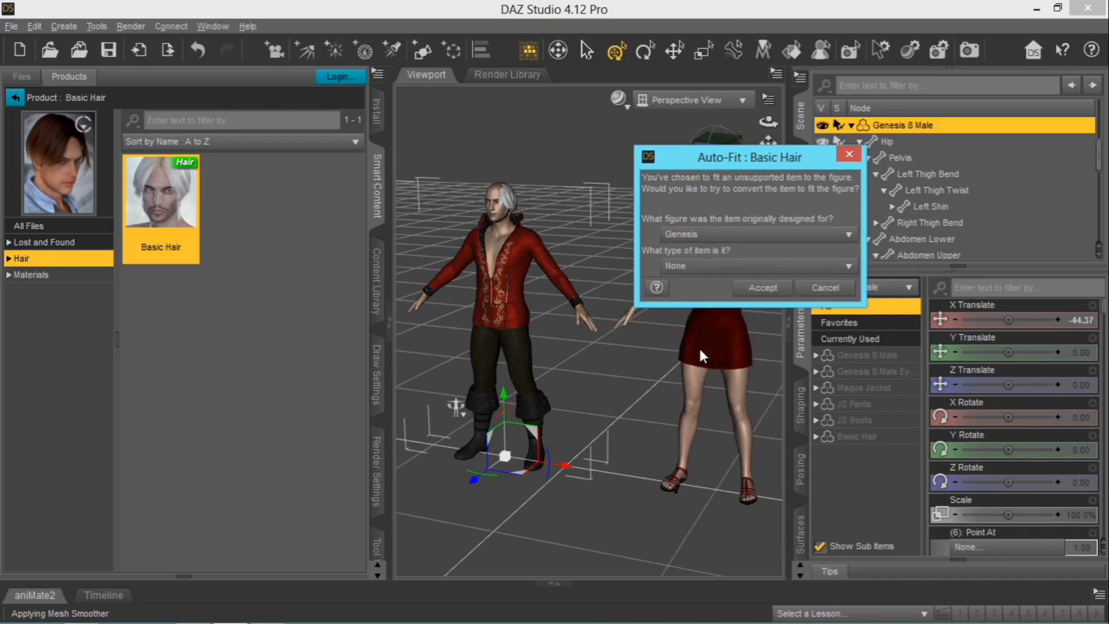
click(761, 288)
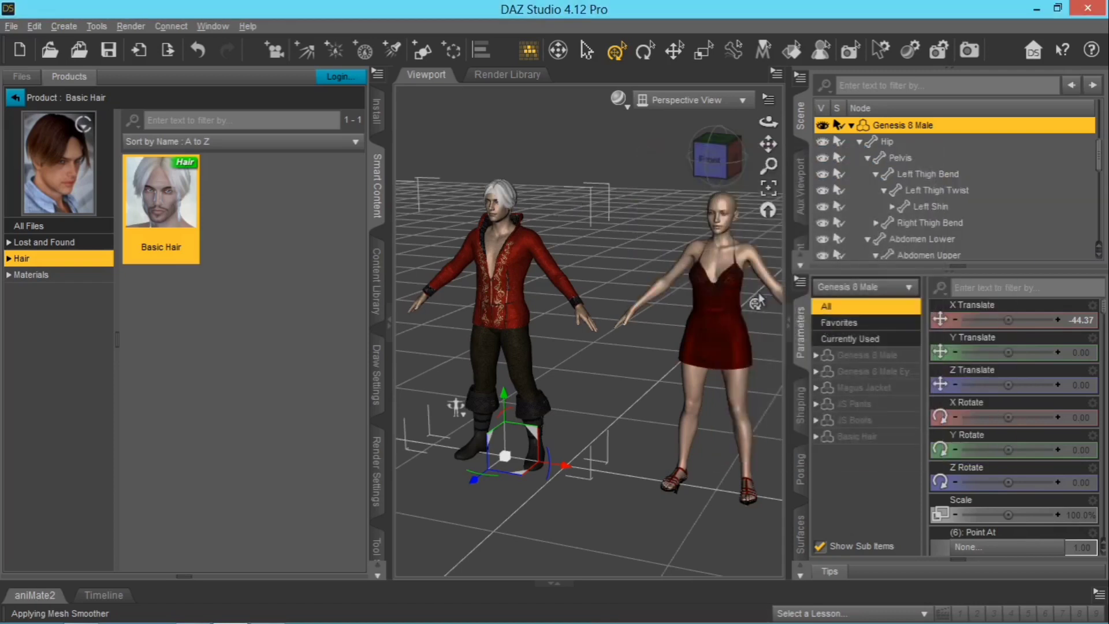
click(184, 577)
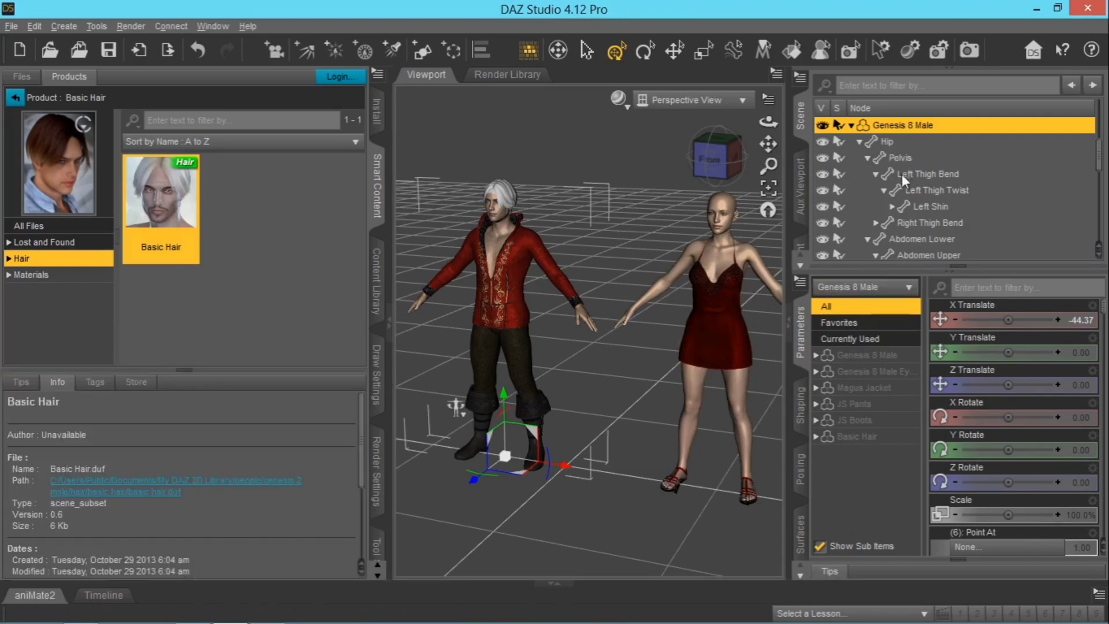
- Collapse the Genesis 8 Male and Genesis 8 Female hierarchies in the scene list
scroll(937, 194, down, 2)
scroll(936, 194, up, 2)
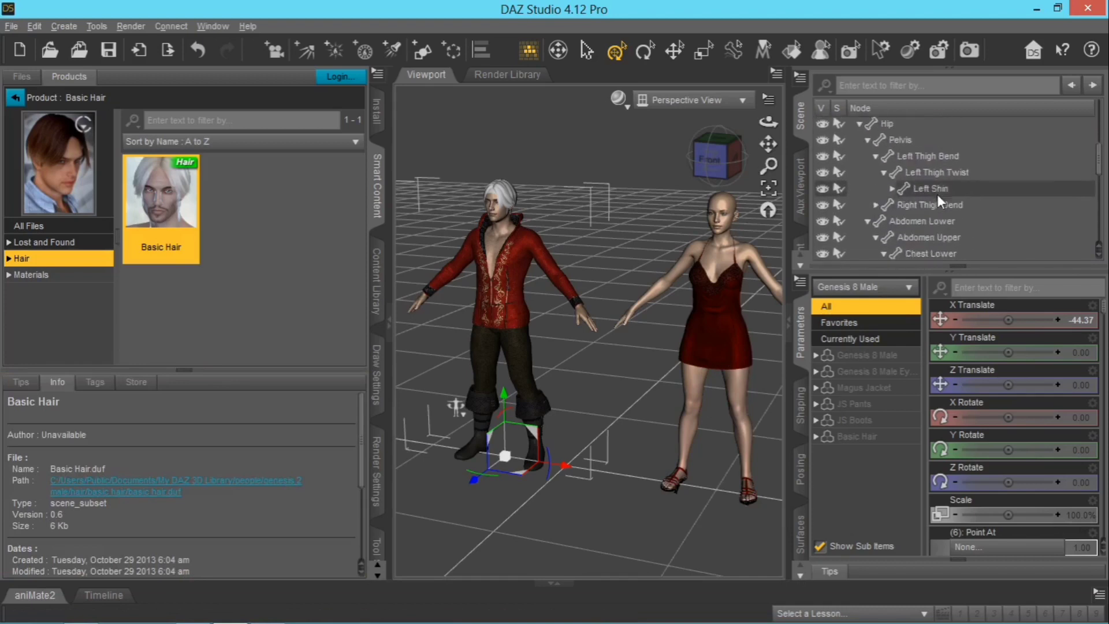
click(852, 123)
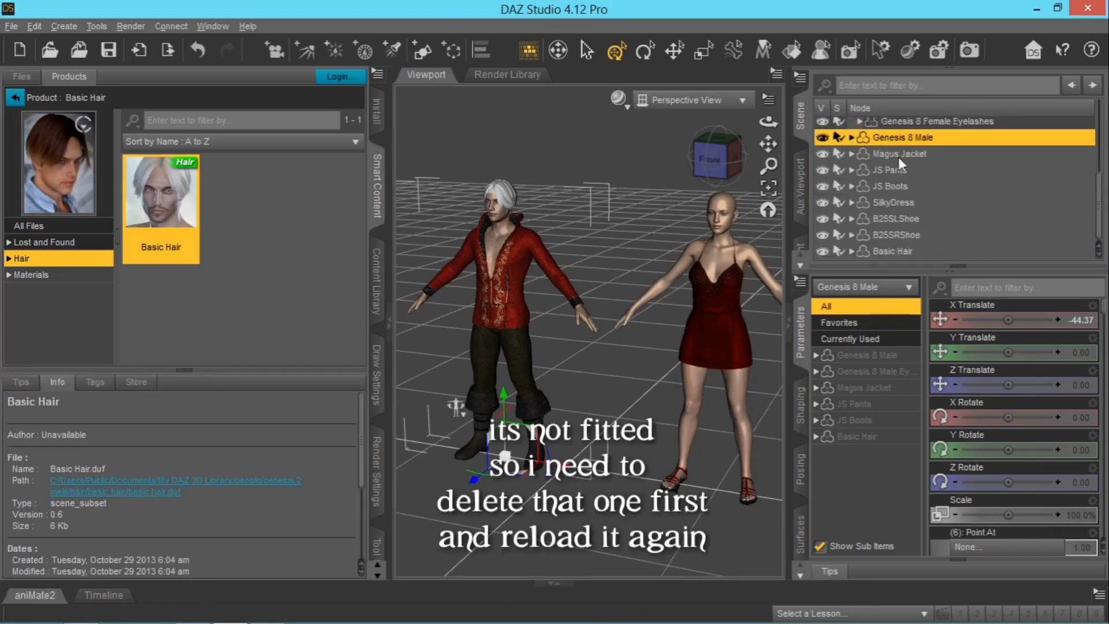
scroll(879, 167, up, 2)
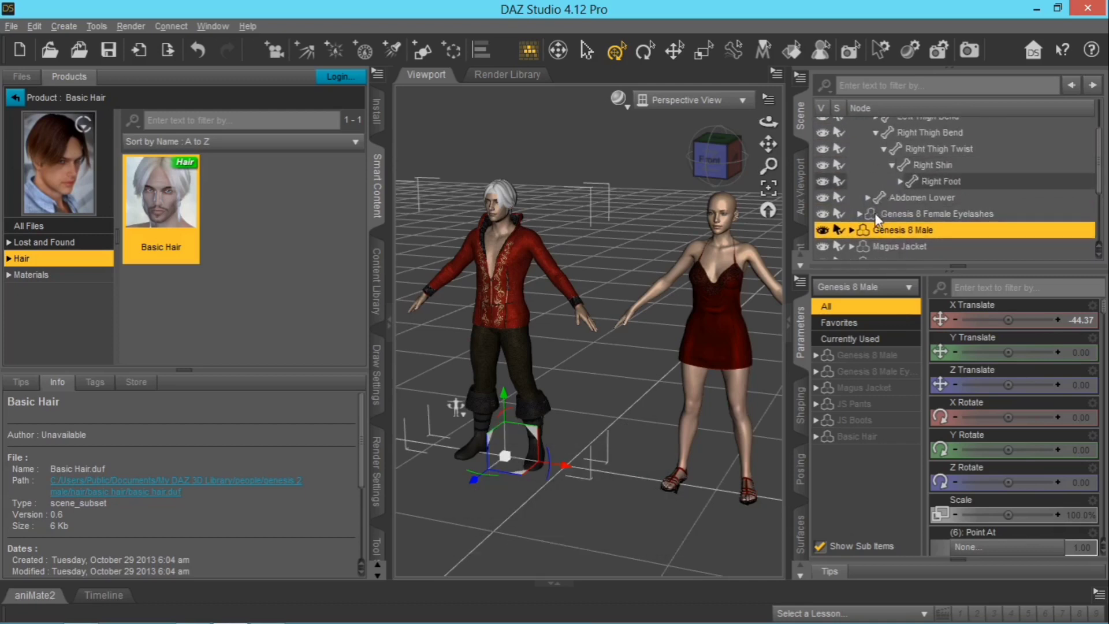
scroll(874, 212, up, 2)
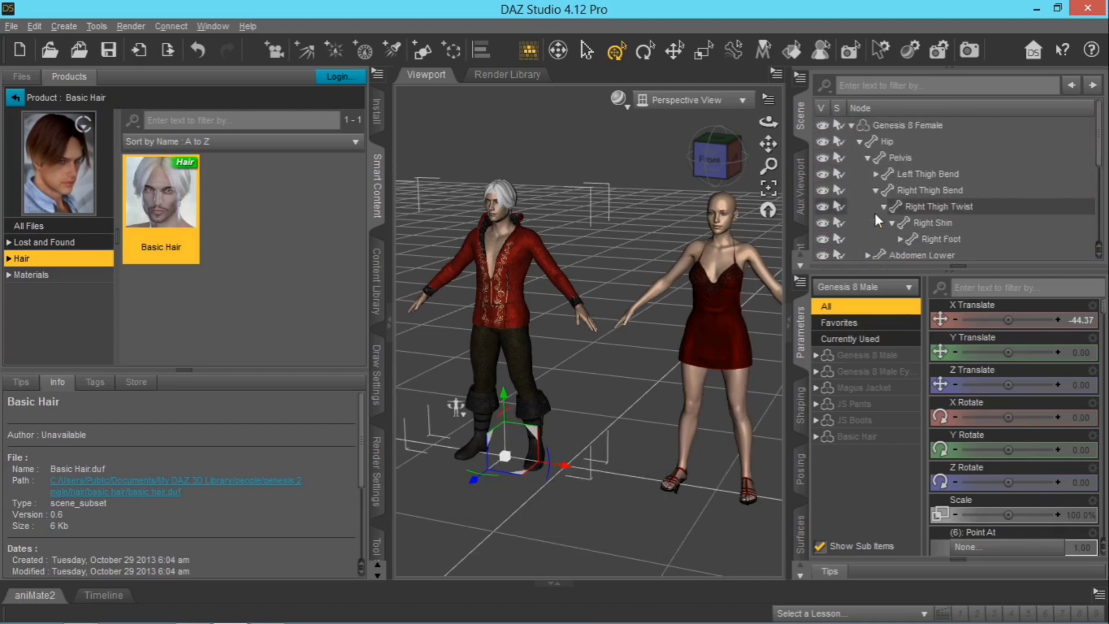
click(851, 124)
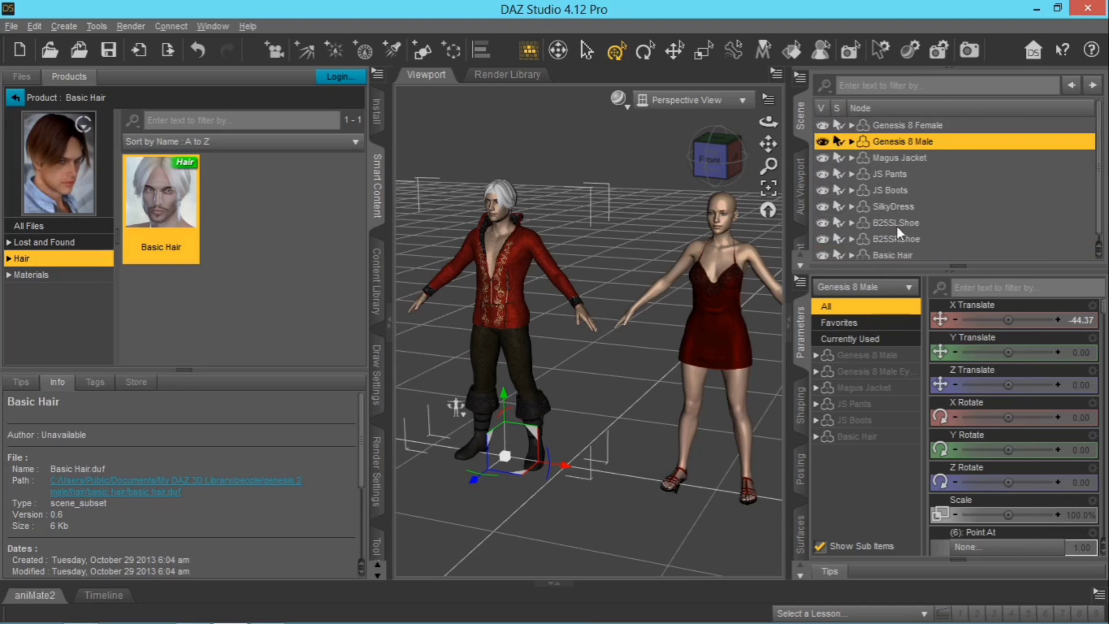
scroll(909, 222, down, 1)
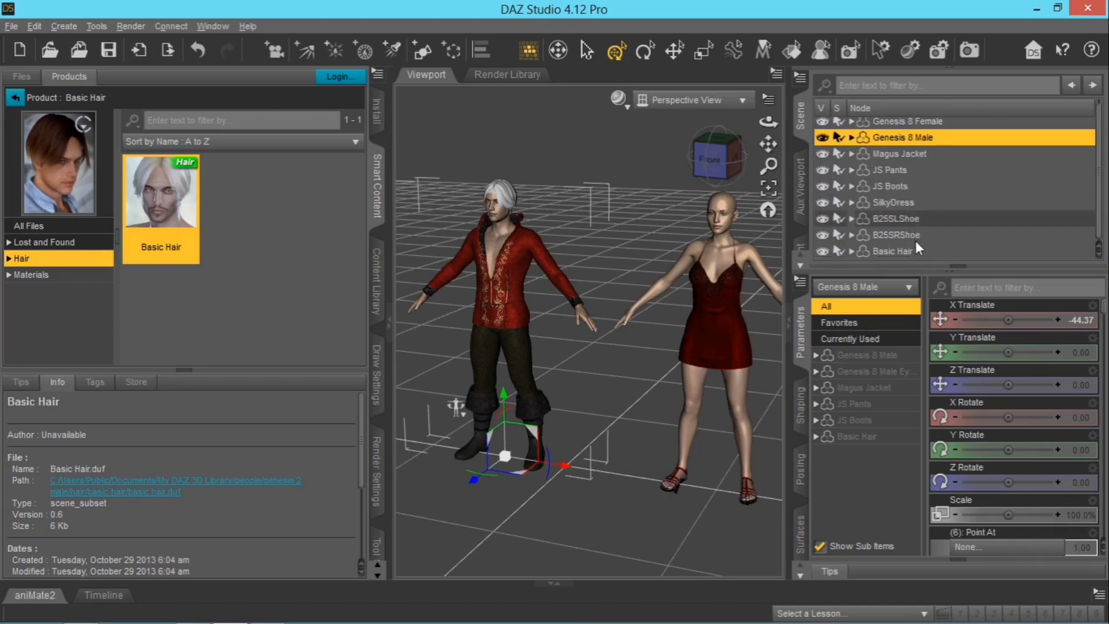
click(904, 250)
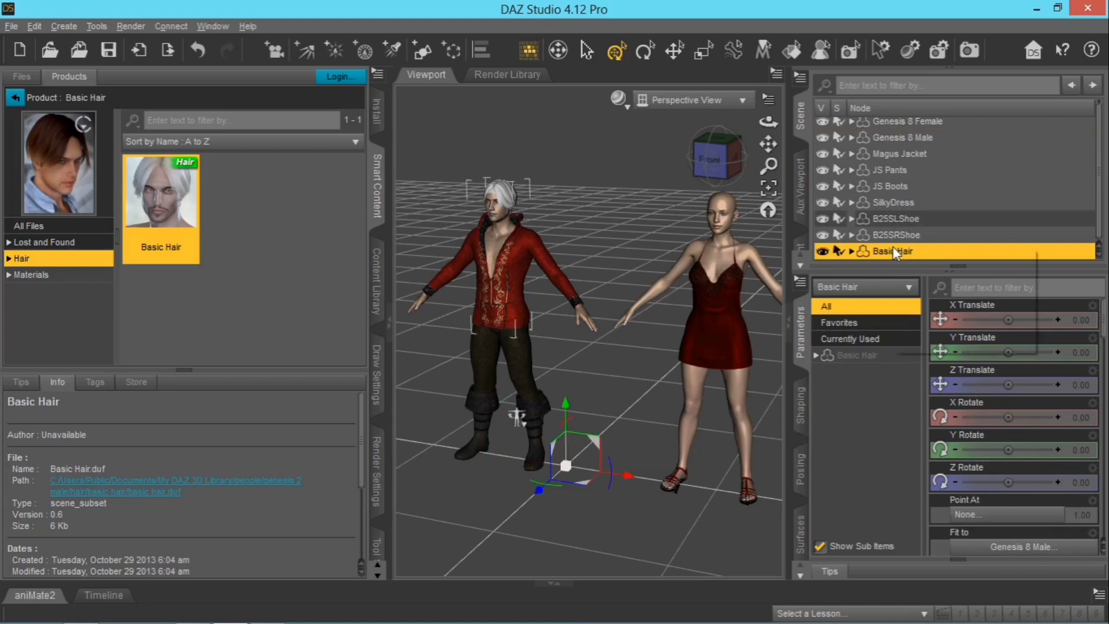
right_click(895, 254)
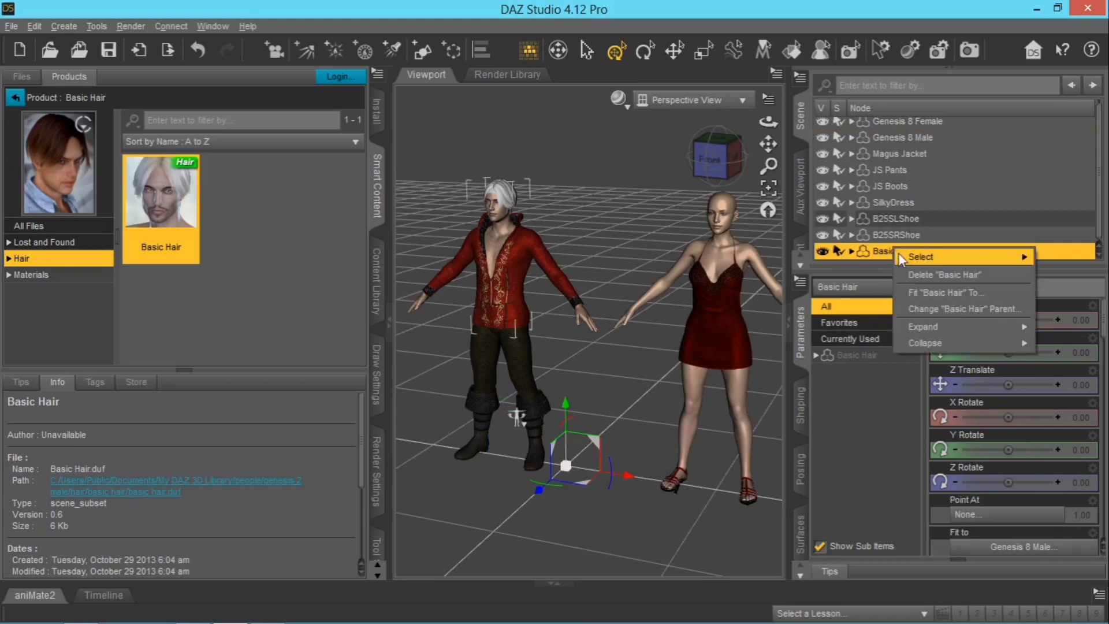
click(916, 293)
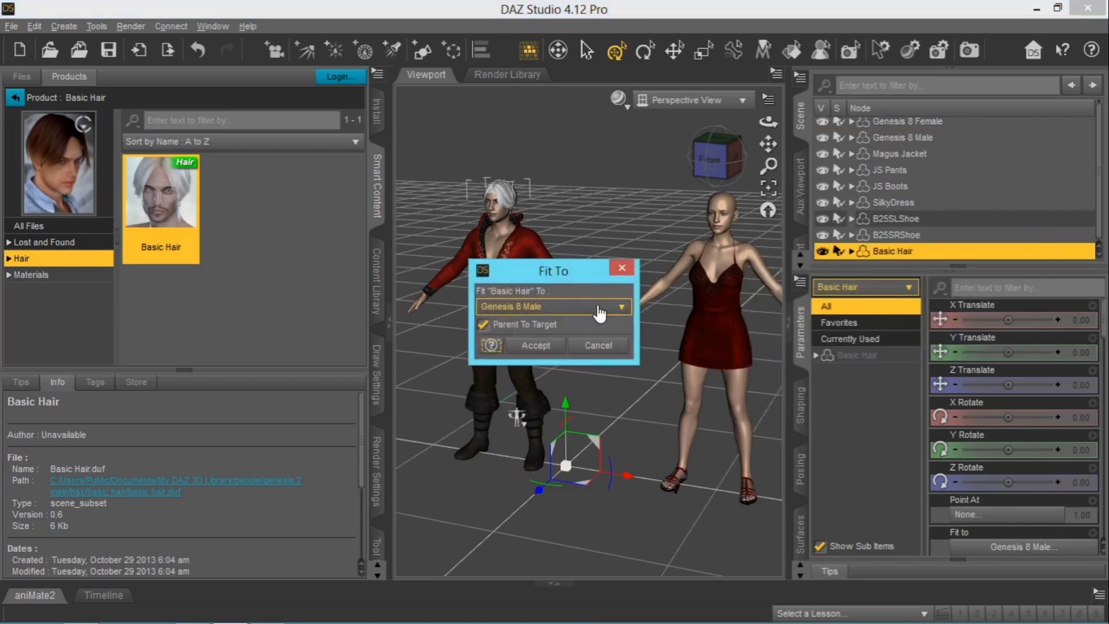
click(622, 267)
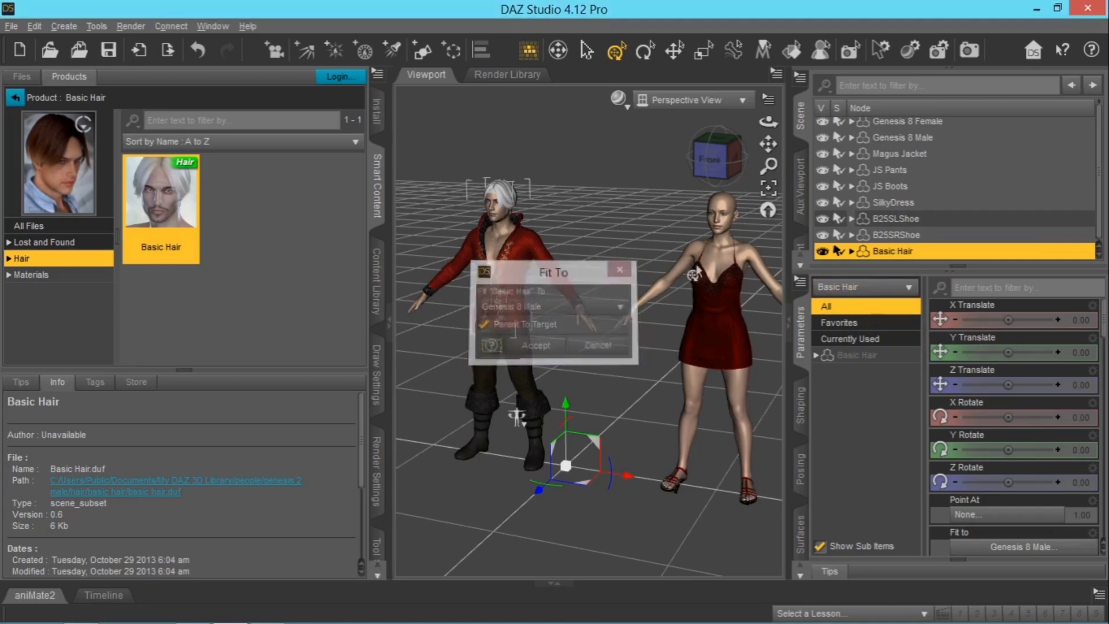
- Delete the Basic Hair from the scene
right_click(874, 253)
click(897, 280)
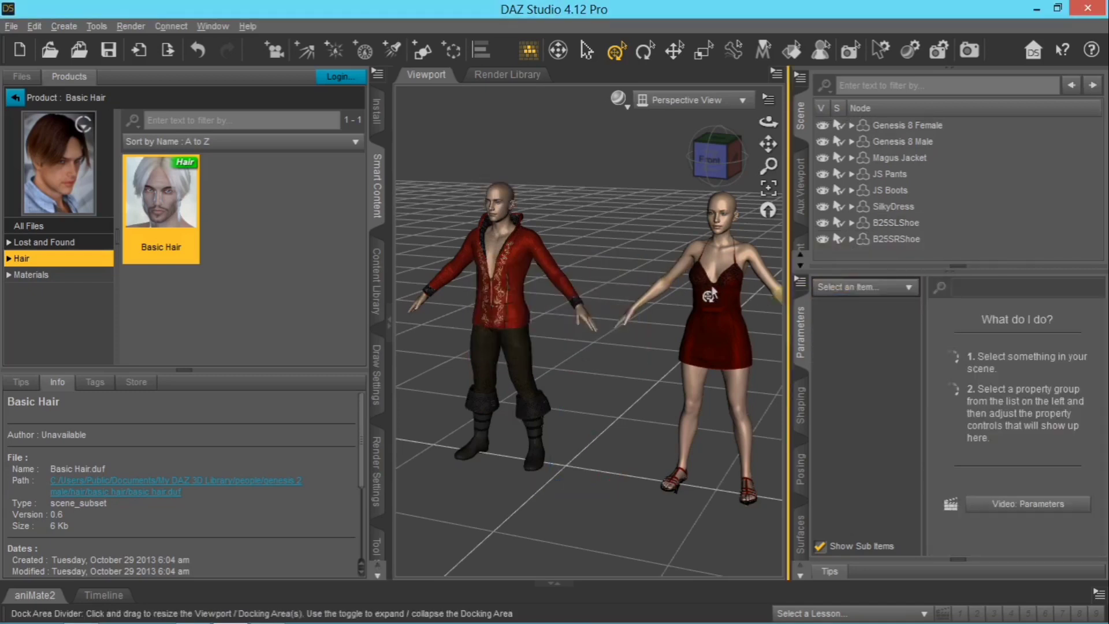
- Load Basic Hair onto the male figure again, auto-fitting it as Short Hair originally designed for Genesis 2 Male
click(515, 260)
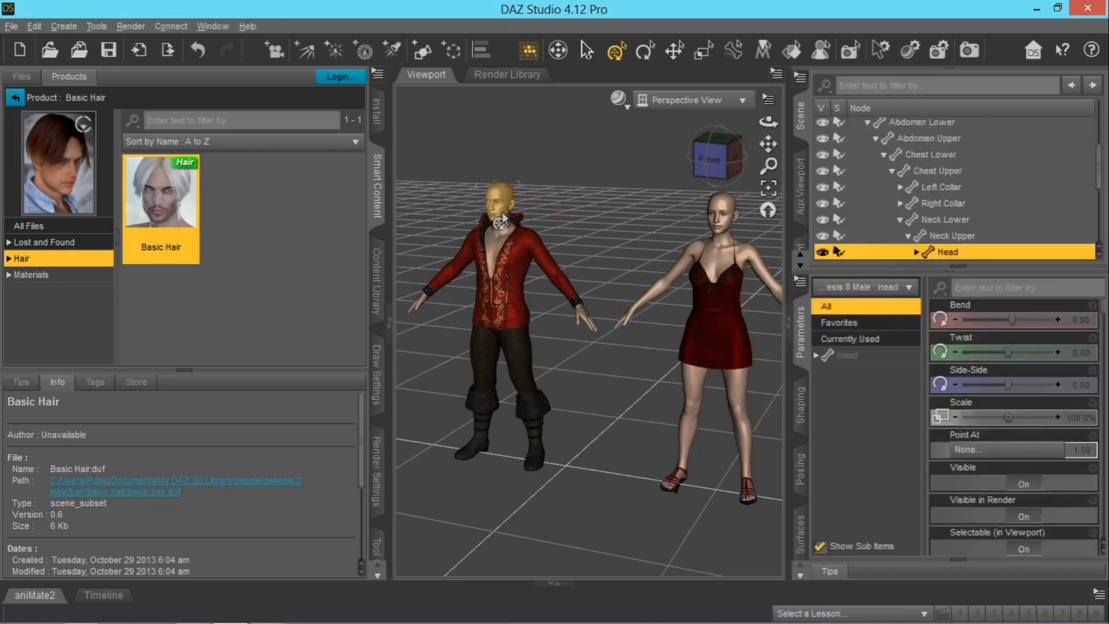
double_click(149, 213)
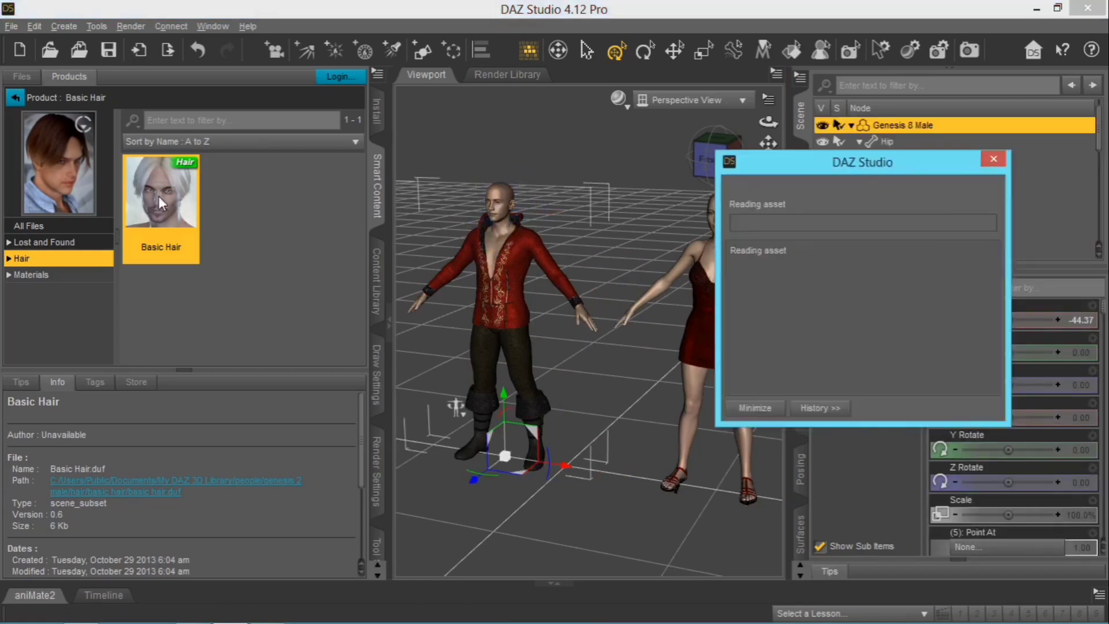
click(704, 234)
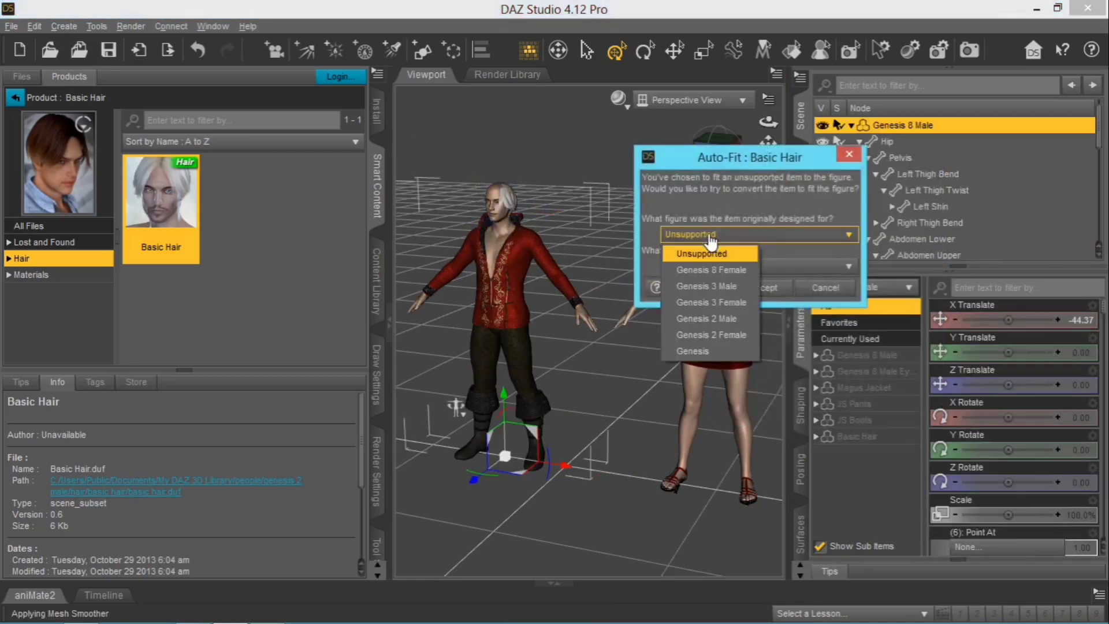
click(705, 320)
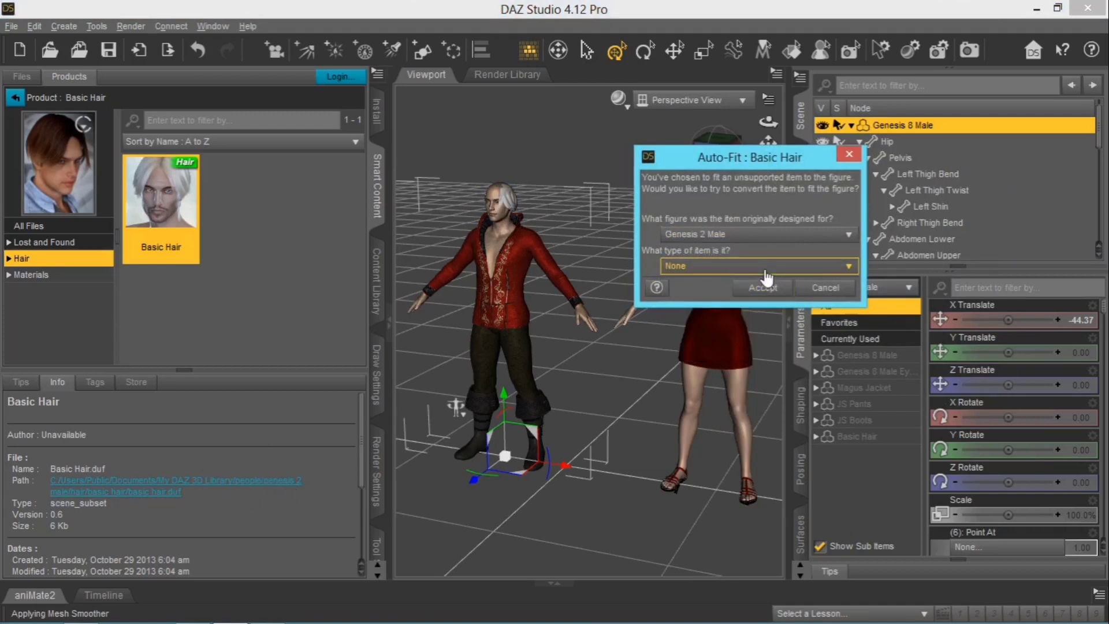
click(763, 267)
mouse_move(716, 334)
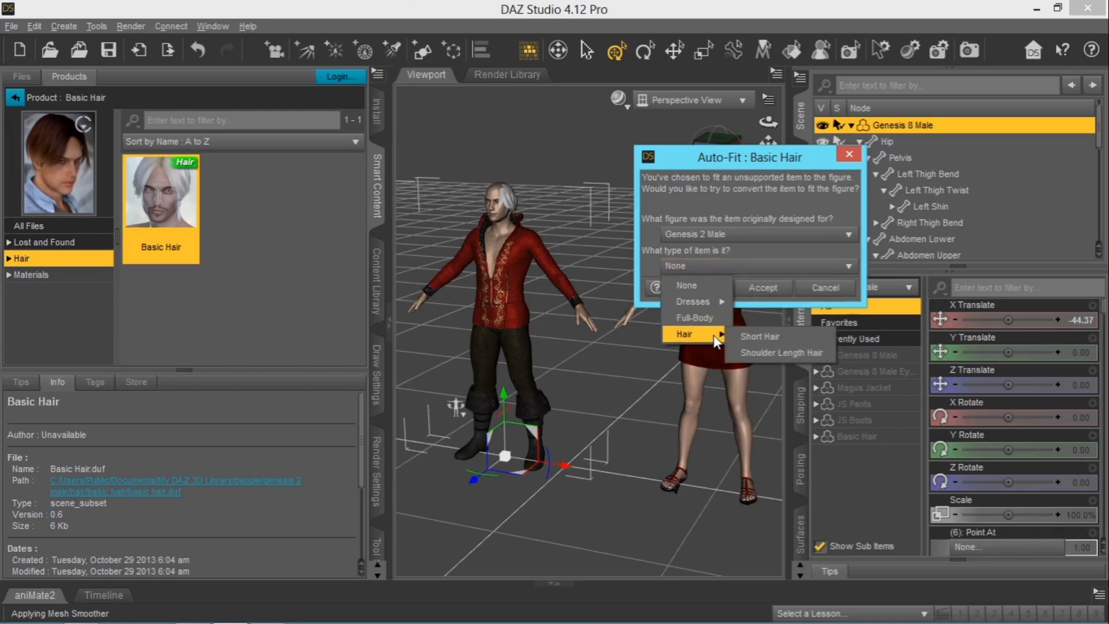
click(751, 333)
click(757, 286)
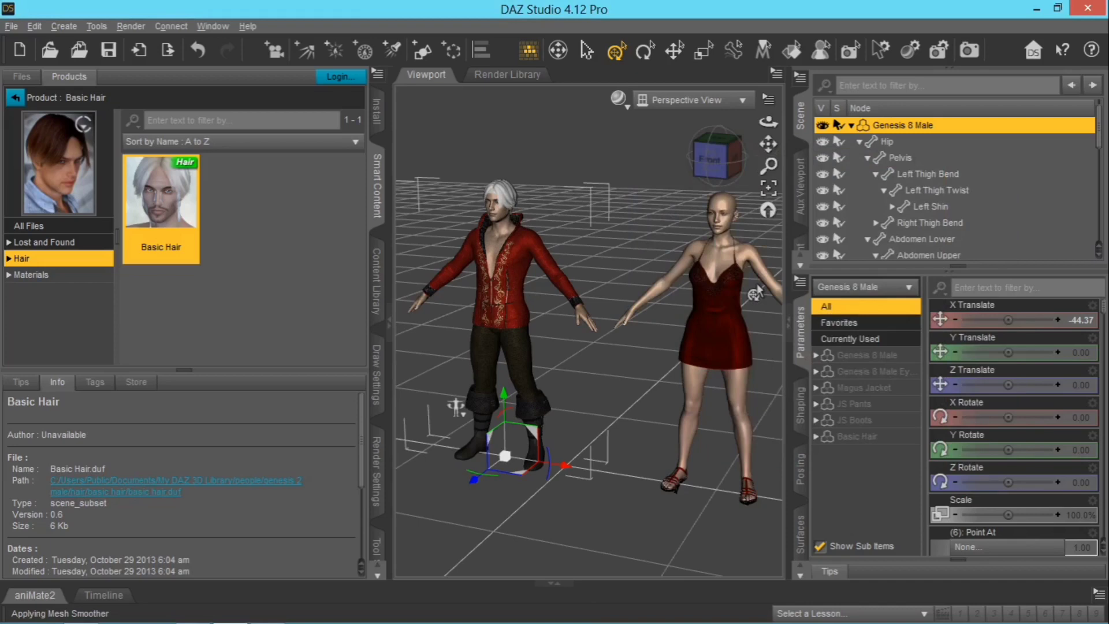
- Frame the male figure's head and view it from another angle to examine how the hair fits
click(499, 210)
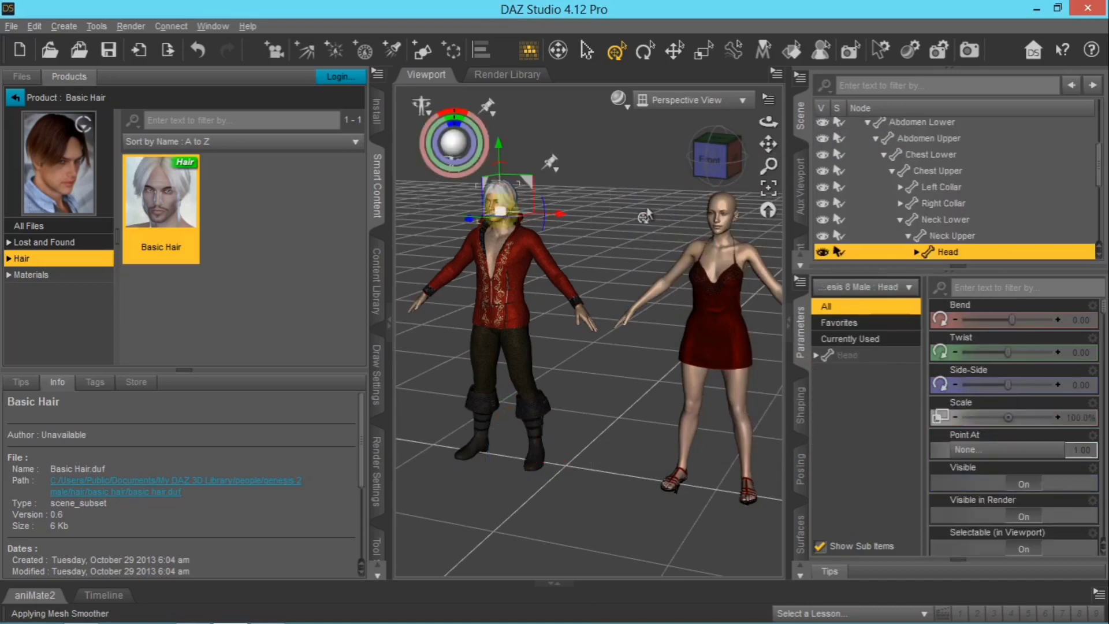
click(768, 187)
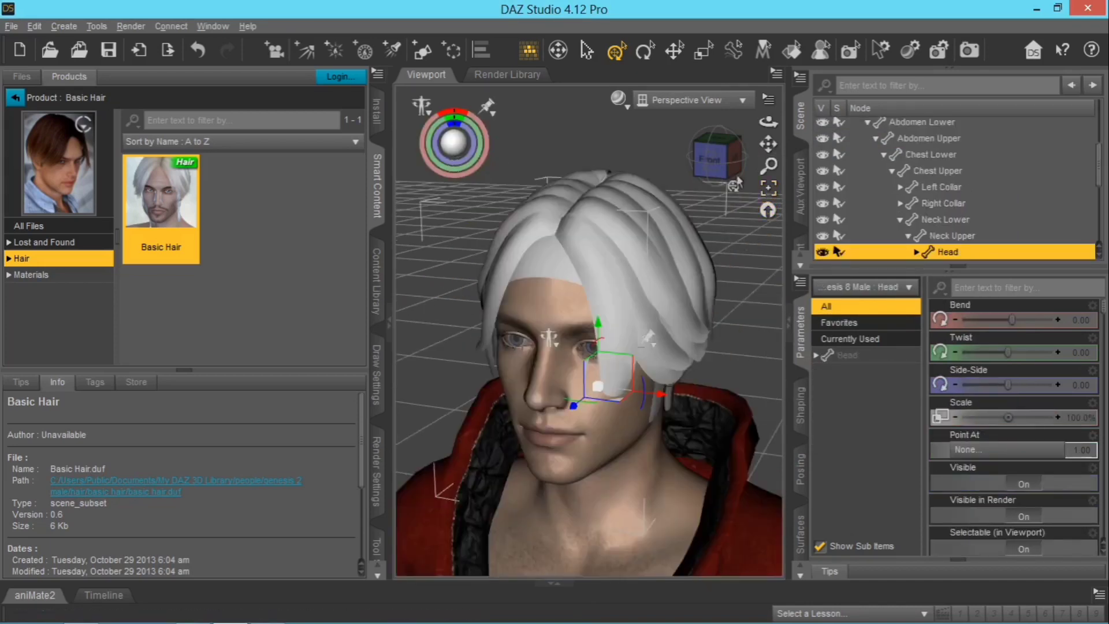
drag(768, 121, 728, 119)
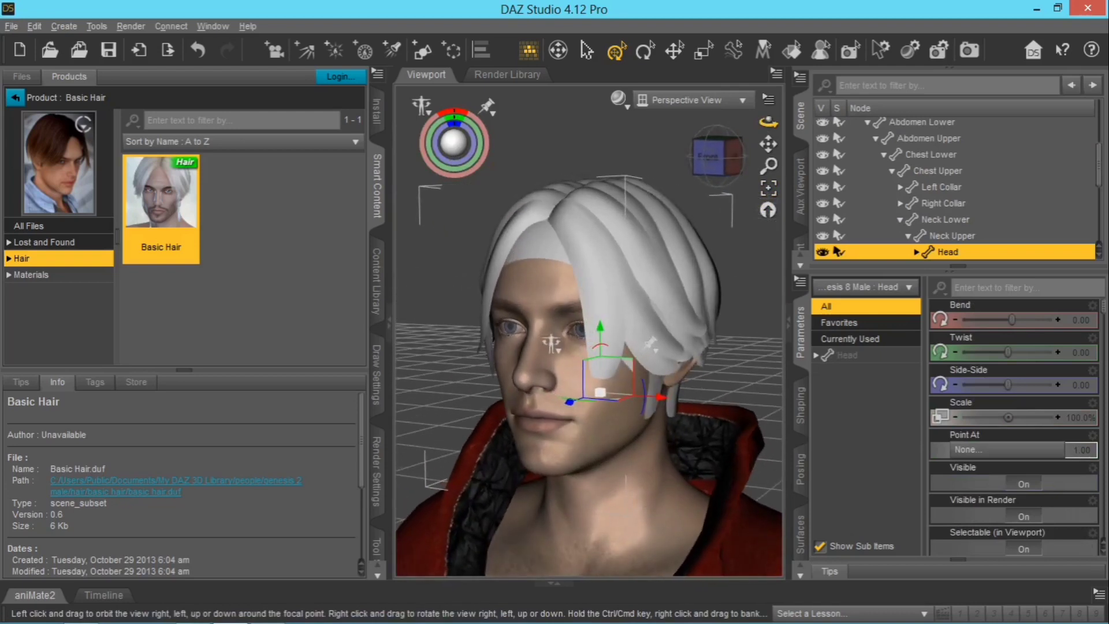
click(753, 275)
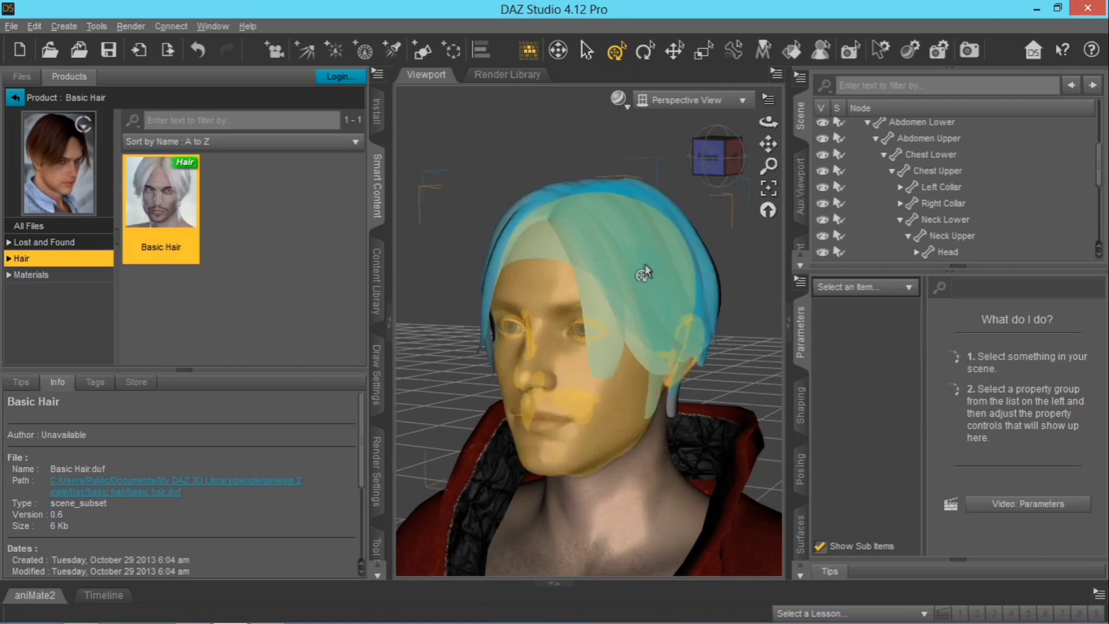
- Collapse the Genesis 8 Male hierarchy to reach the clothing and hair items in the scene list
scroll(860, 192, up, 3)
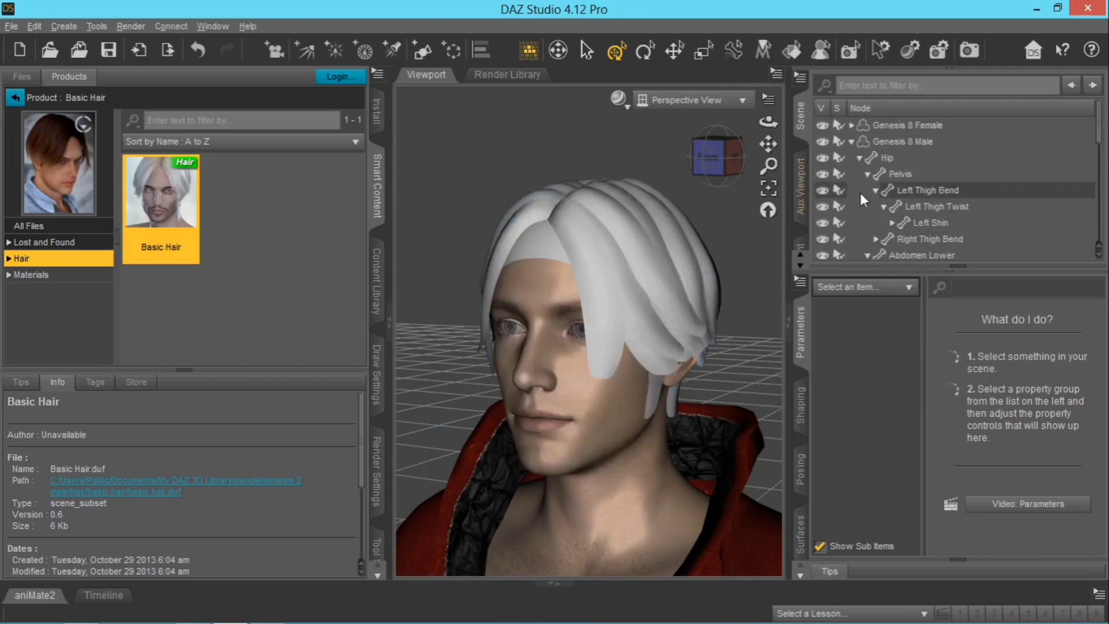
scroll(861, 192, down, 1)
scroll(861, 193, up, 1)
click(851, 141)
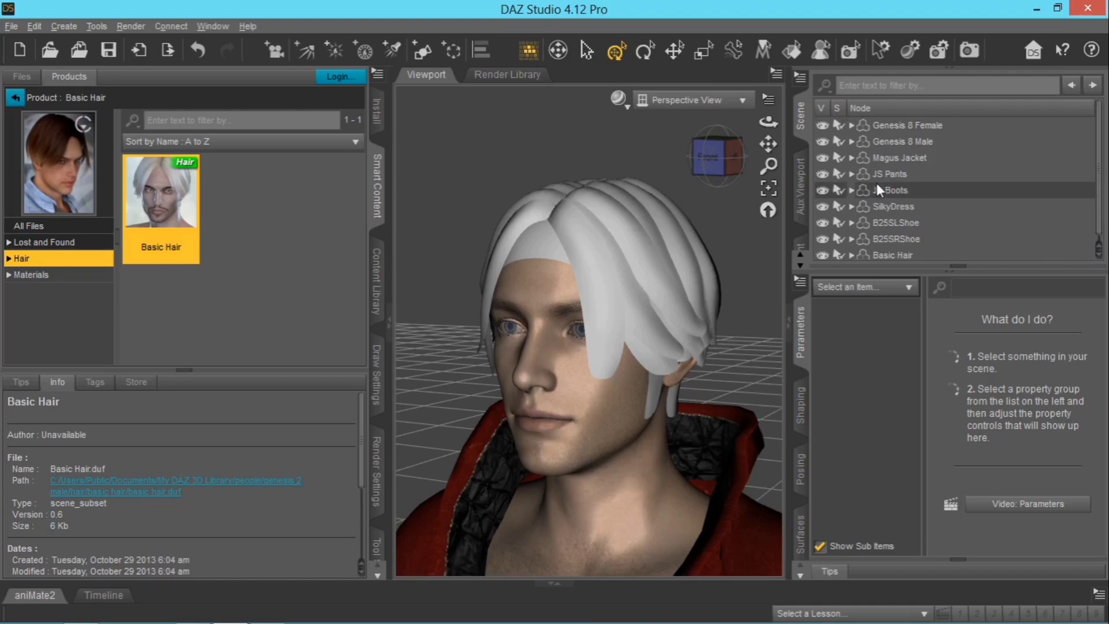
scroll(897, 231, down, 1)
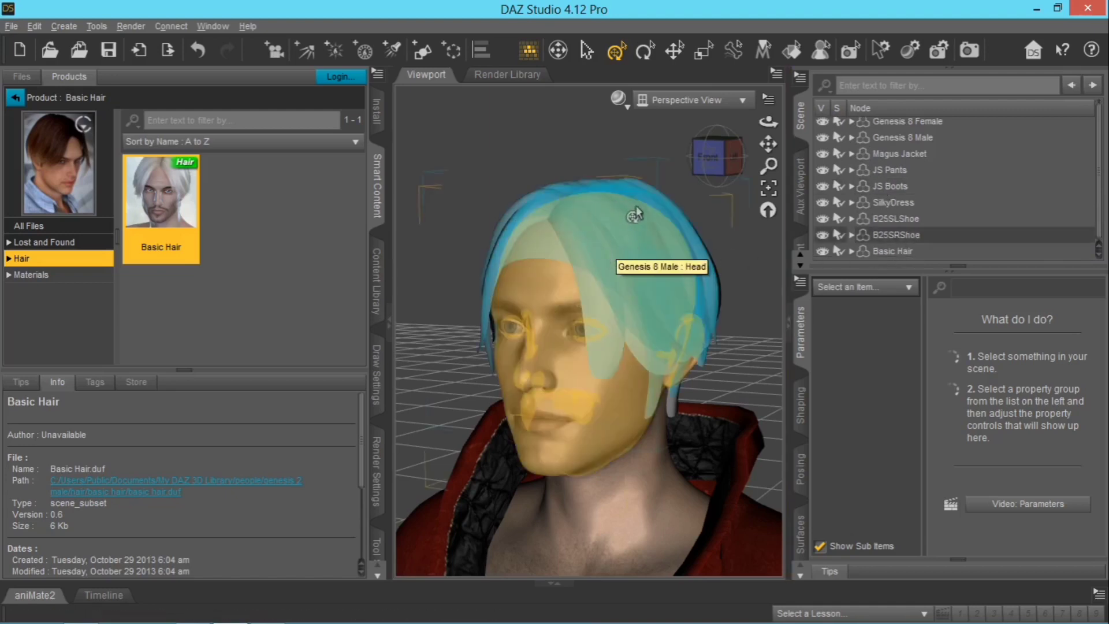
- Apply the 02 Hair Coffee material to the Basic Hair
click(884, 252)
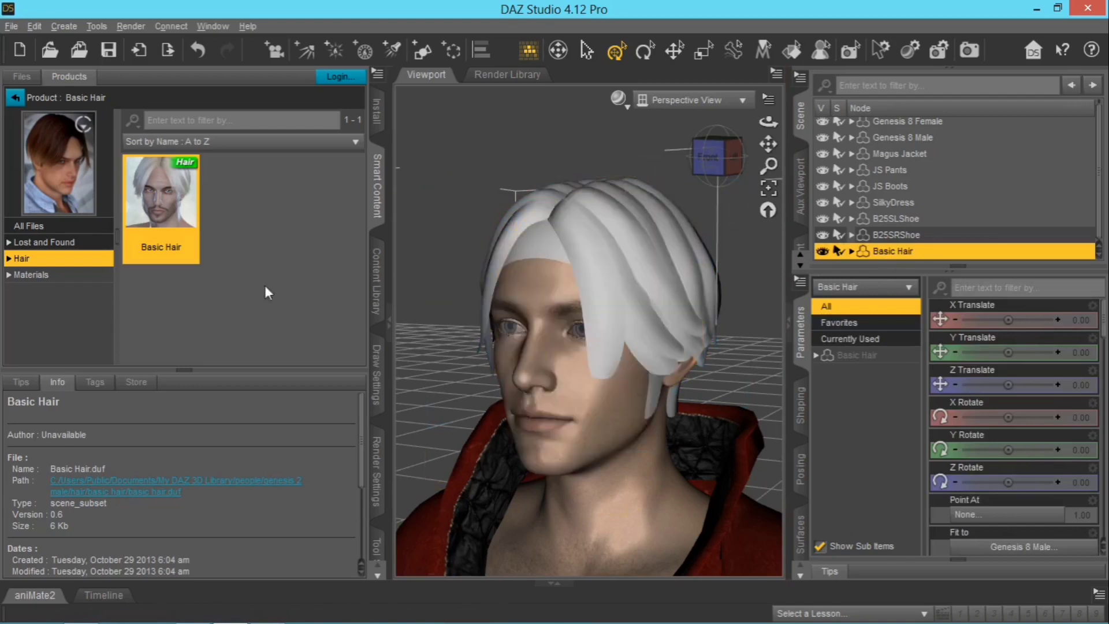
click(75, 276)
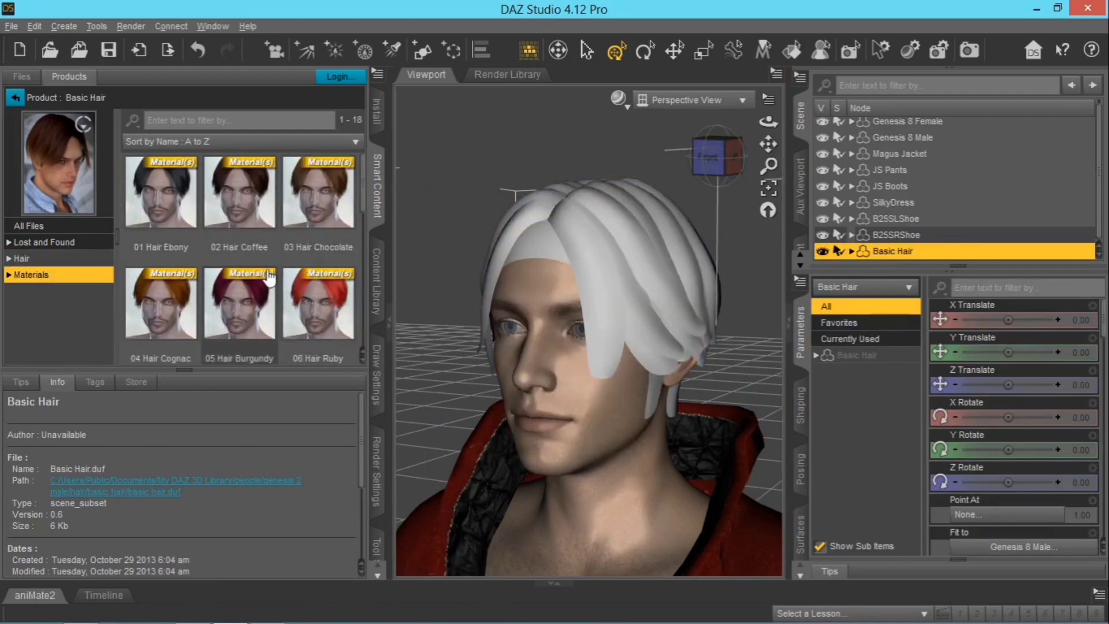
mouse_move(155, 210)
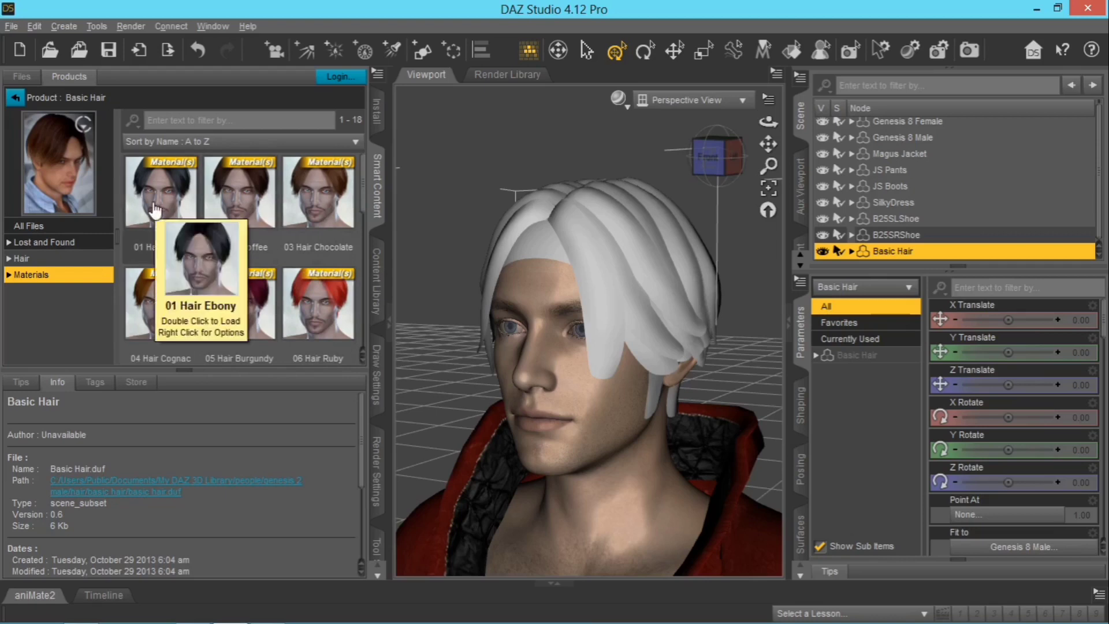
double_click(231, 198)
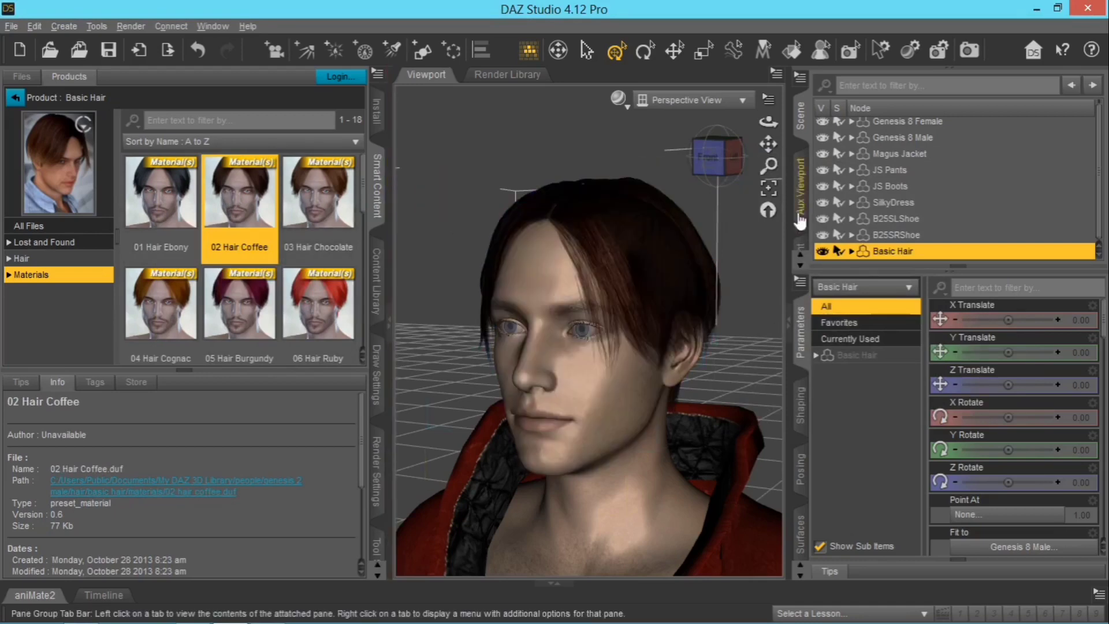
- Bring the female figure into view and return from the Basic Hair product to the list of installed hair products
drag(768, 121, 732, 223)
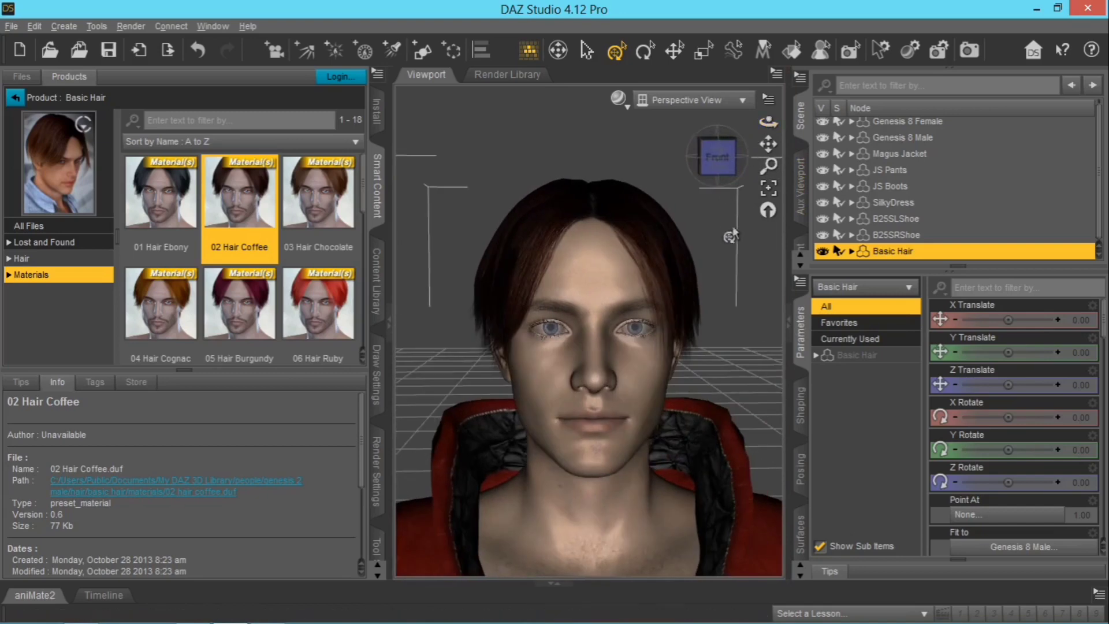
click(763, 212)
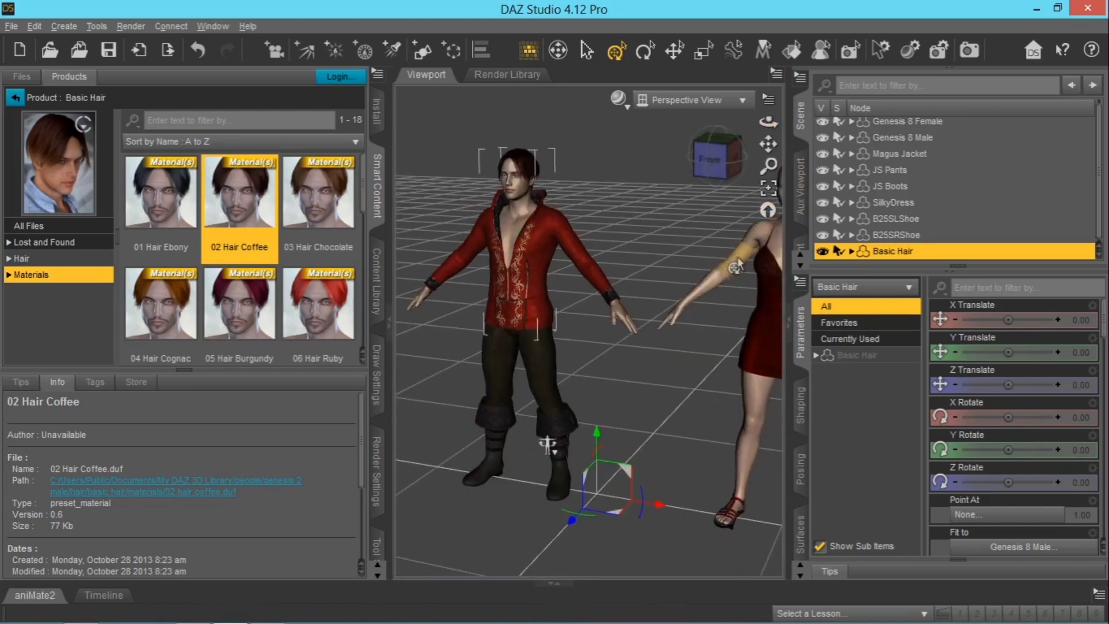
drag(768, 144, 855, 144)
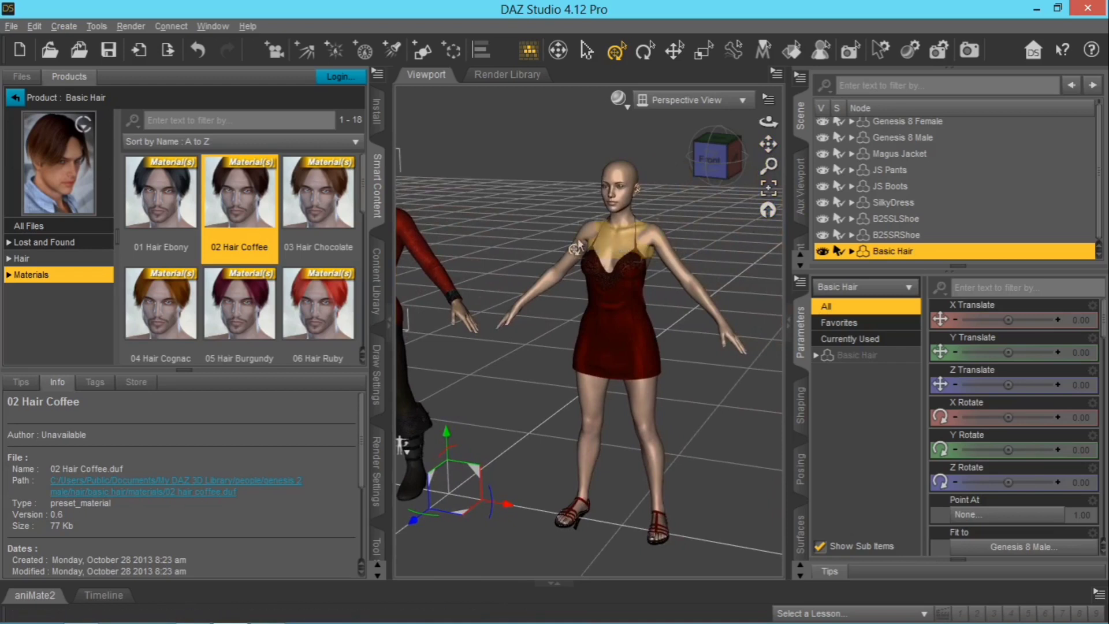
click(15, 98)
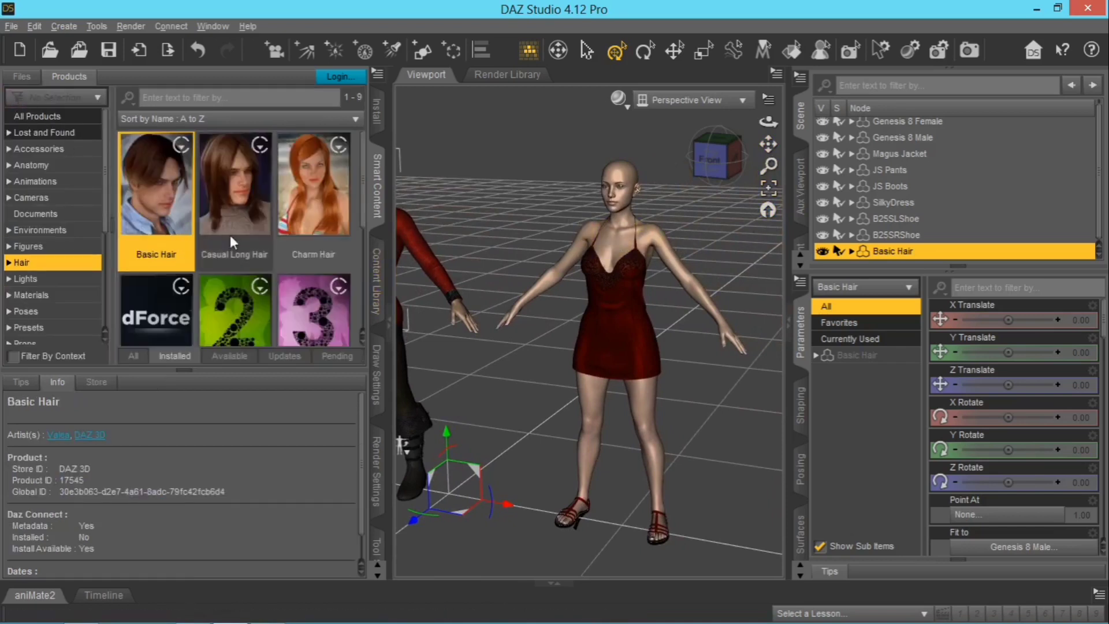
- Open the Charm Hair product and load its hair onto the Genesis 8 Female figure
click(321, 196)
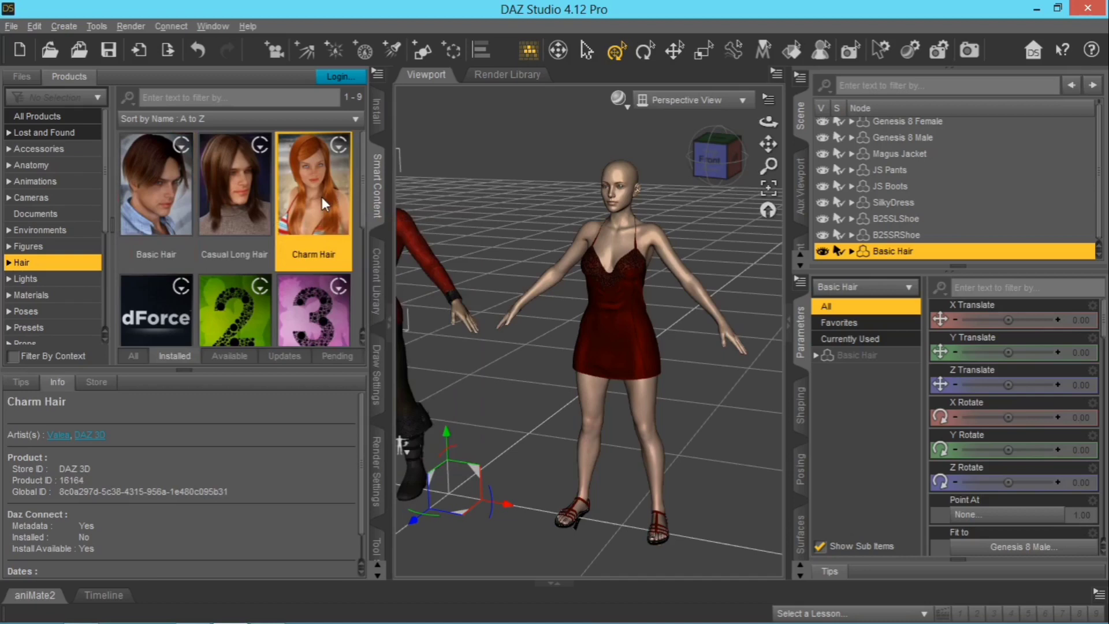
double_click(321, 196)
drag(160, 192, 621, 258)
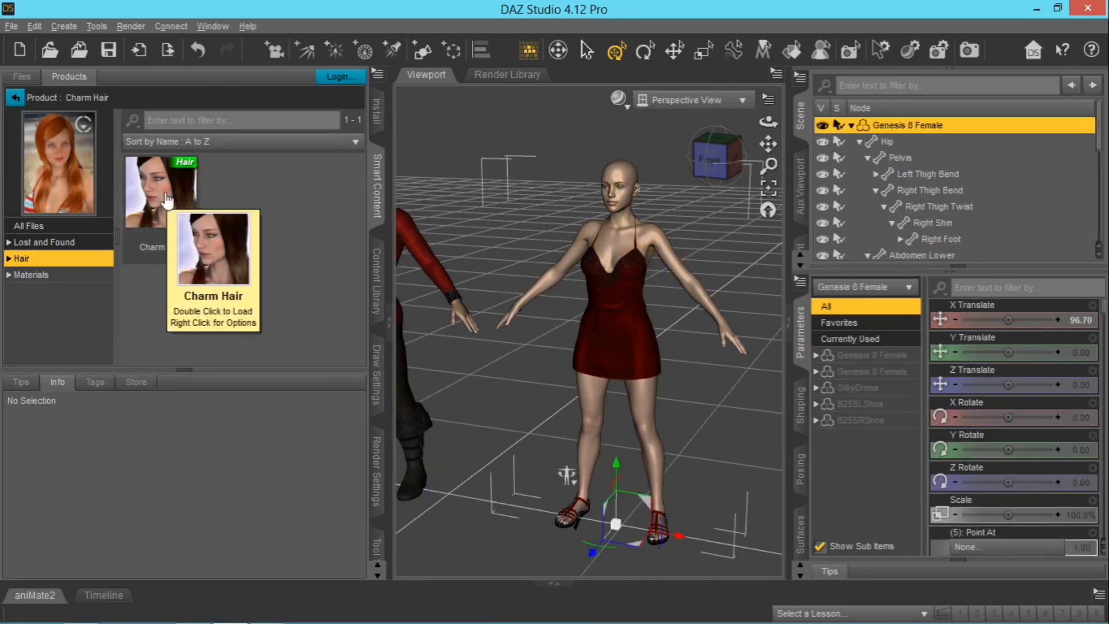
double_click(168, 200)
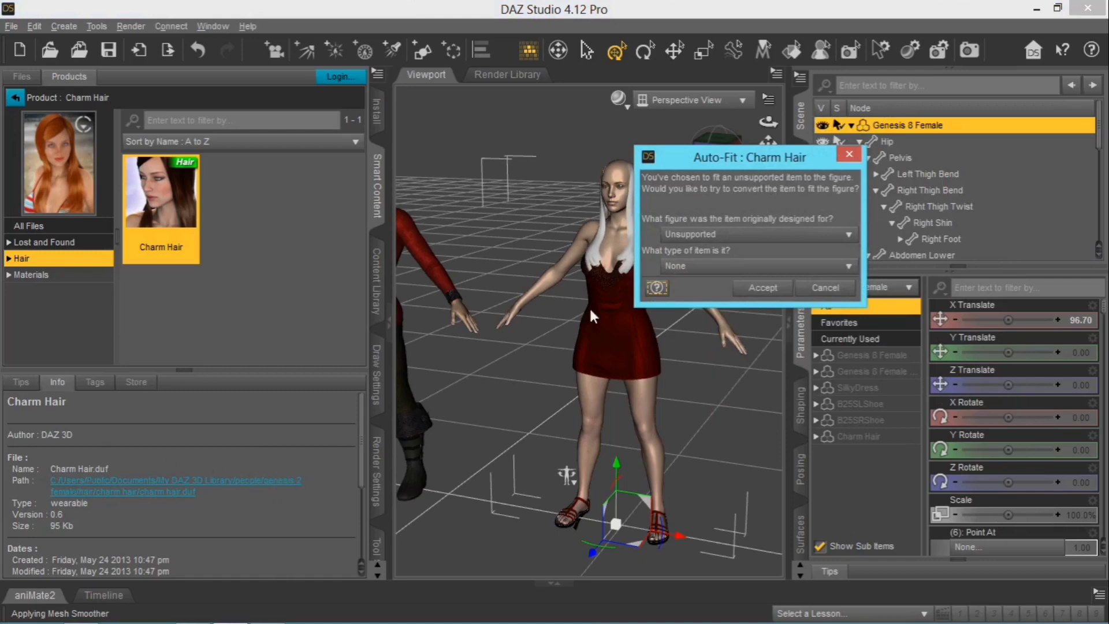
- Auto-fit the Charm Hair as an item designed for Genesis 2 Female, with the type Shoulder Length Hair
click(687, 236)
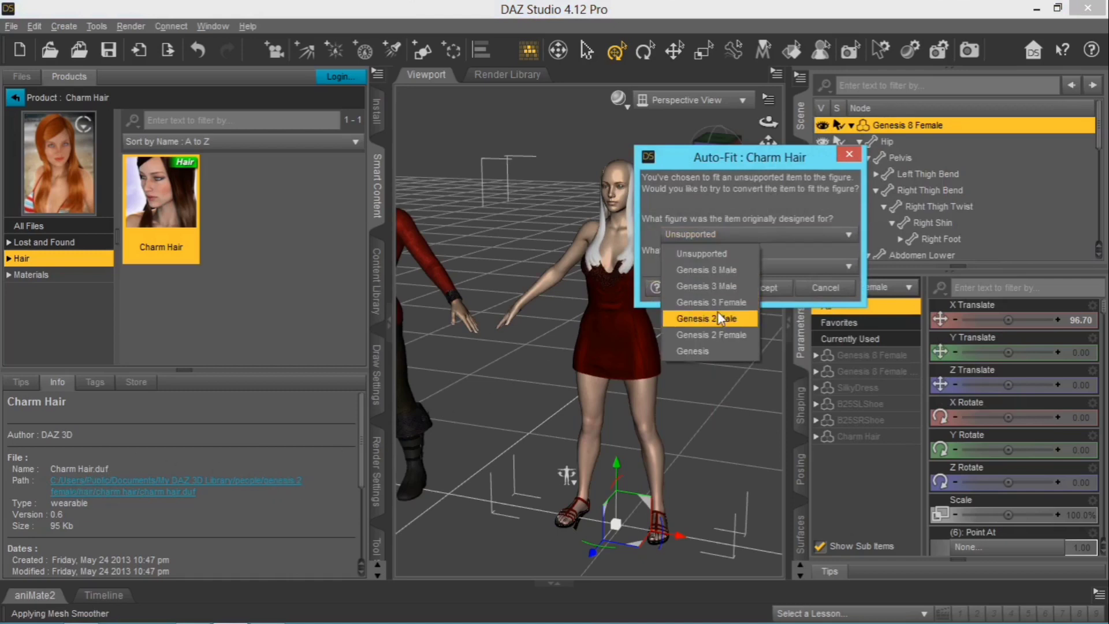
click(712, 334)
click(745, 270)
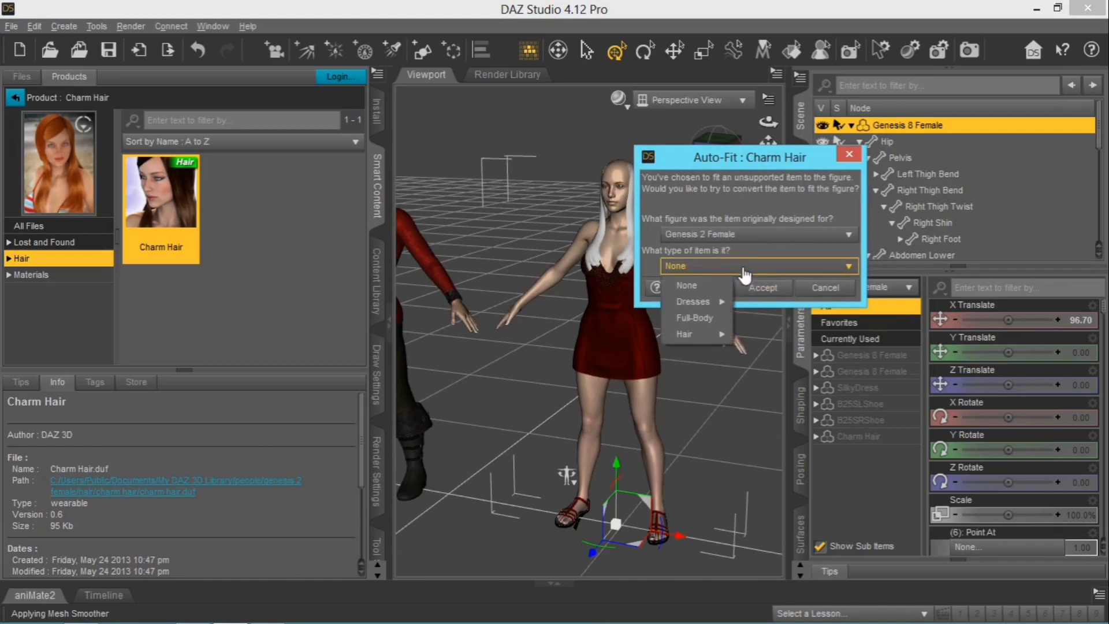
mouse_move(710, 335)
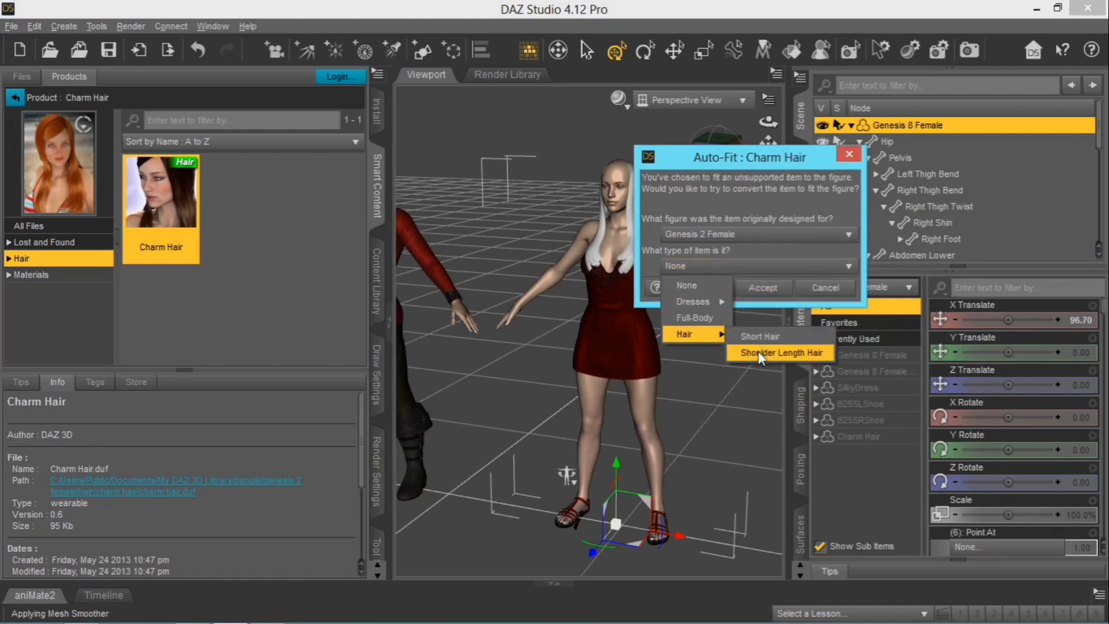
click(795, 353)
click(762, 287)
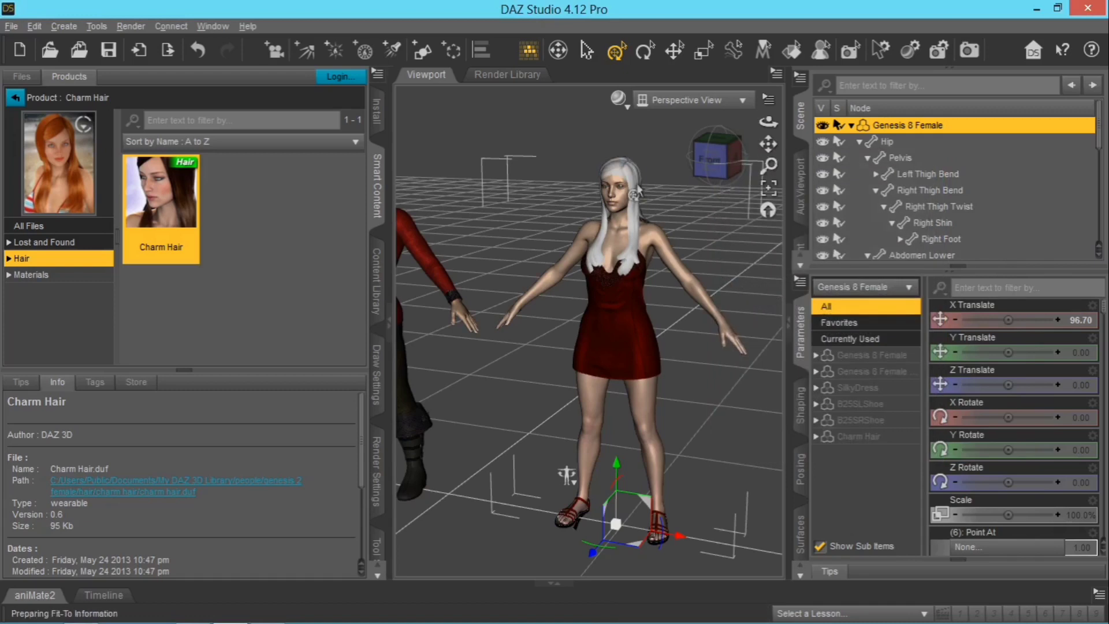
- Frame the female figure's head and select the Charm Hair nested under Genesis 8 Female in the scene hierarchy
click(616, 198)
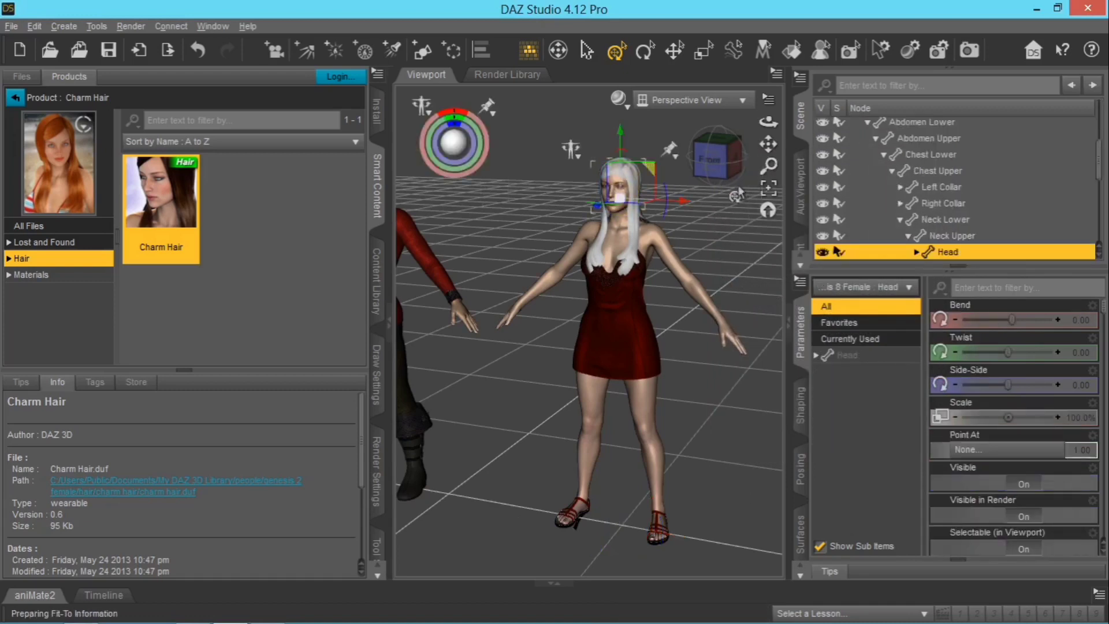
click(768, 188)
drag(768, 121, 736, 123)
scroll(876, 210, up, 3)
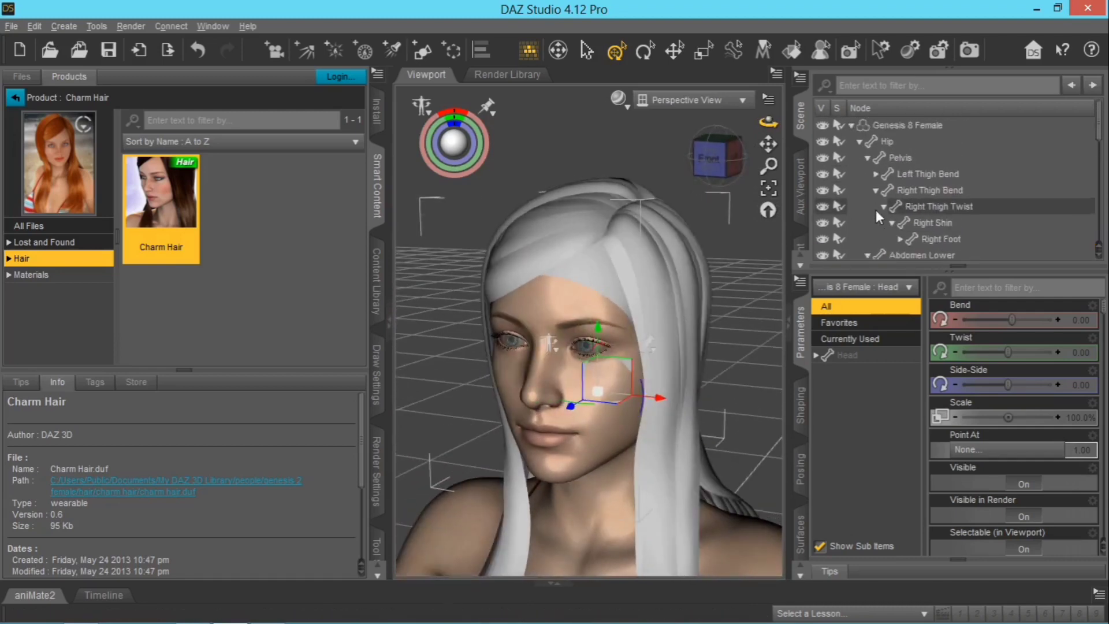
click(852, 126)
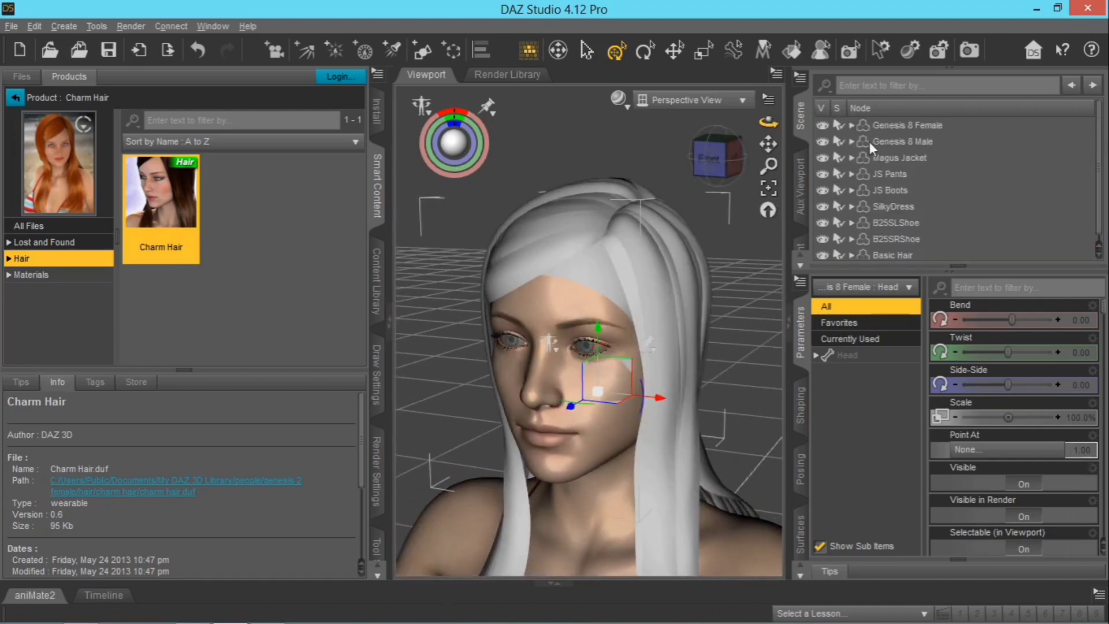
scroll(913, 238, down, 1)
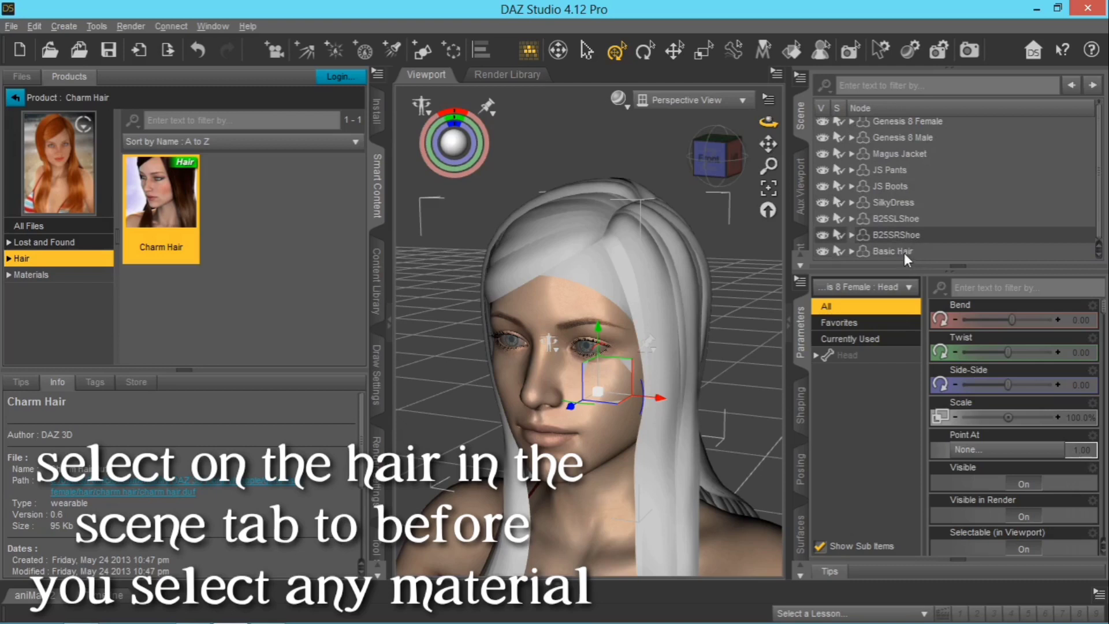
scroll(900, 245, up, 1)
click(850, 124)
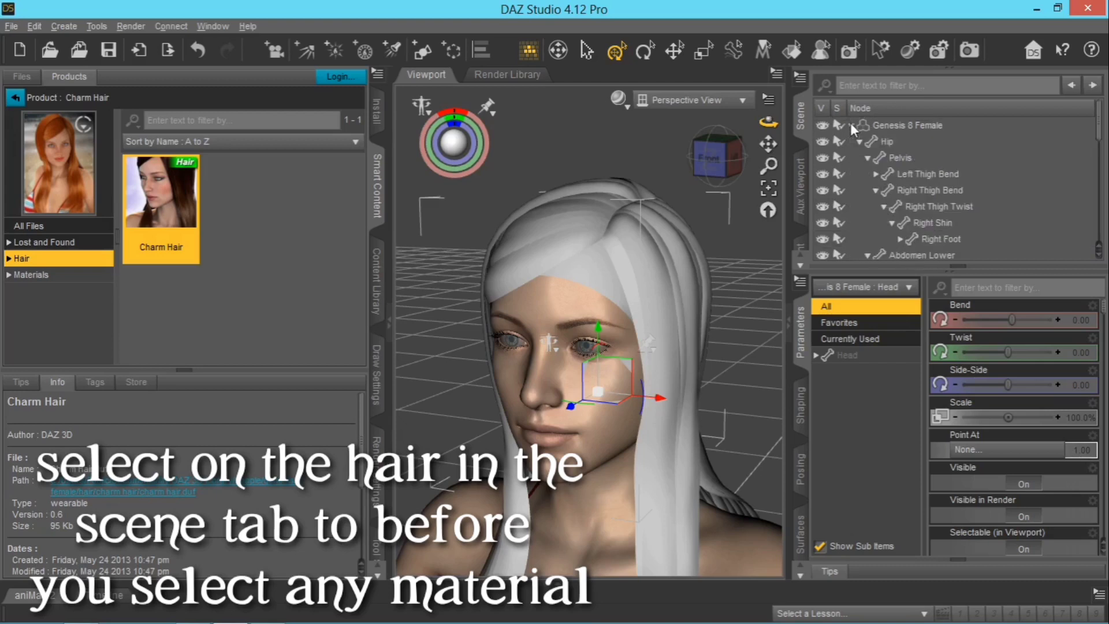
click(859, 141)
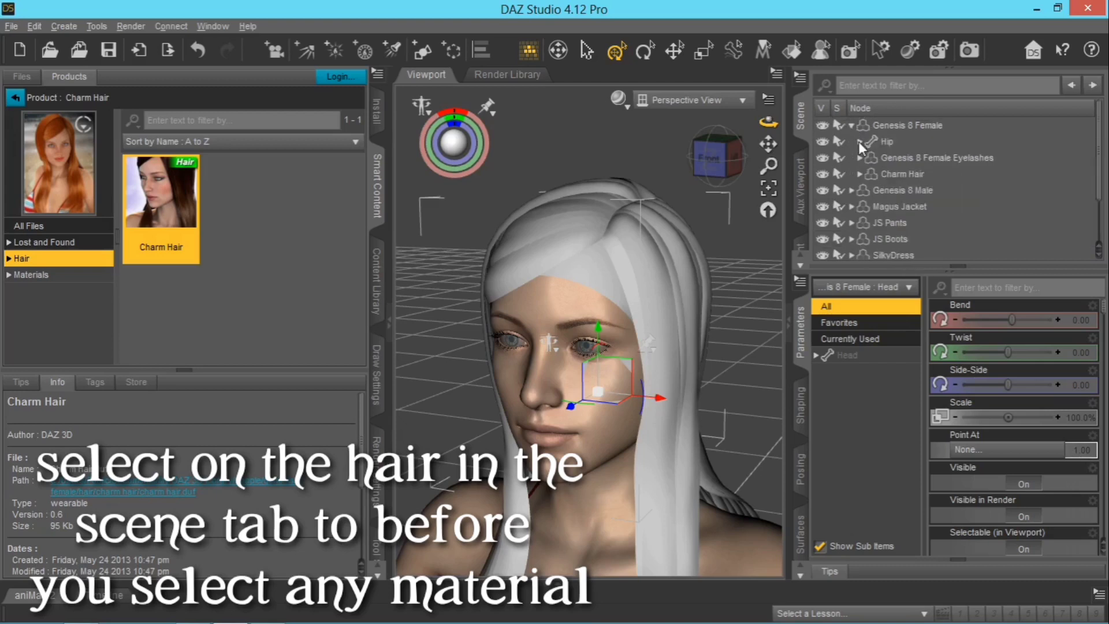
click(907, 172)
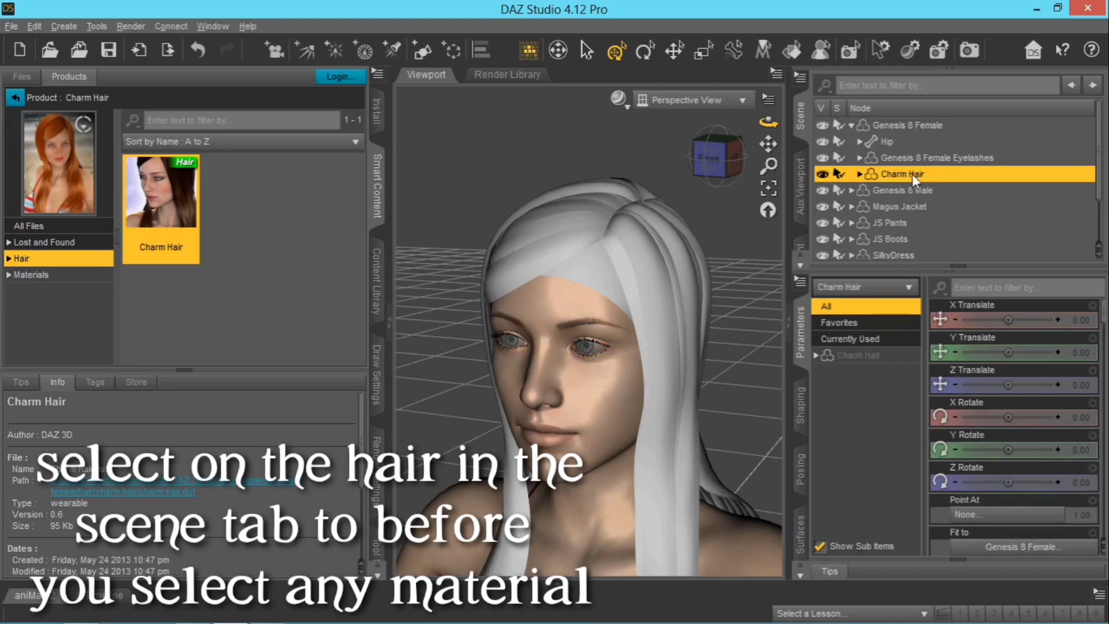
- Apply the 05 Hair Burgundy material to the Charm Hair
click(31, 275)
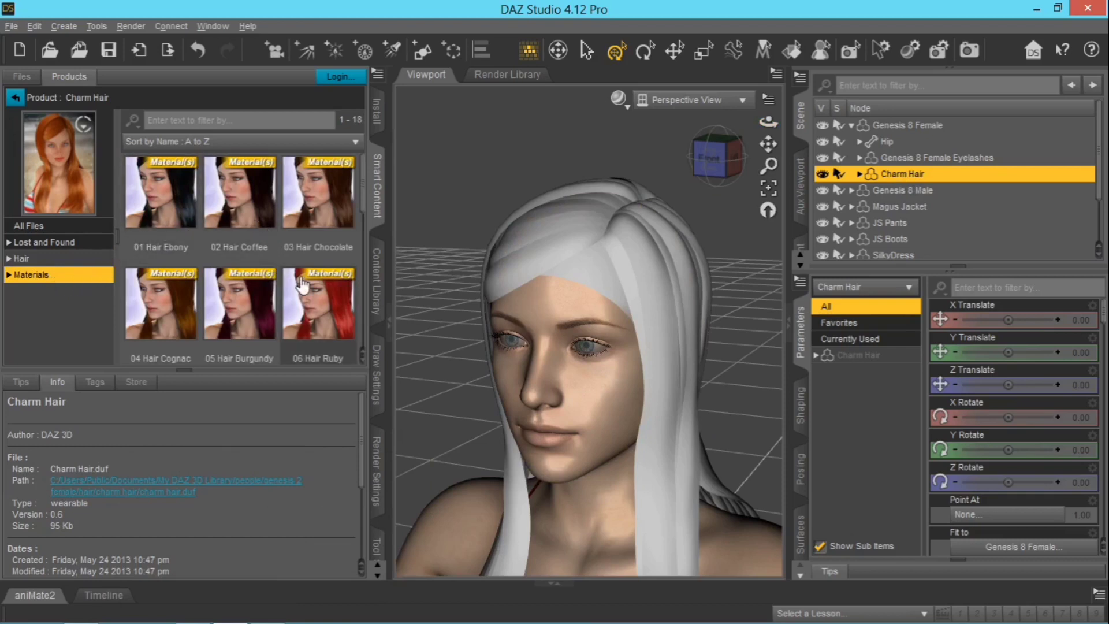
scroll(302, 284, down, 3)
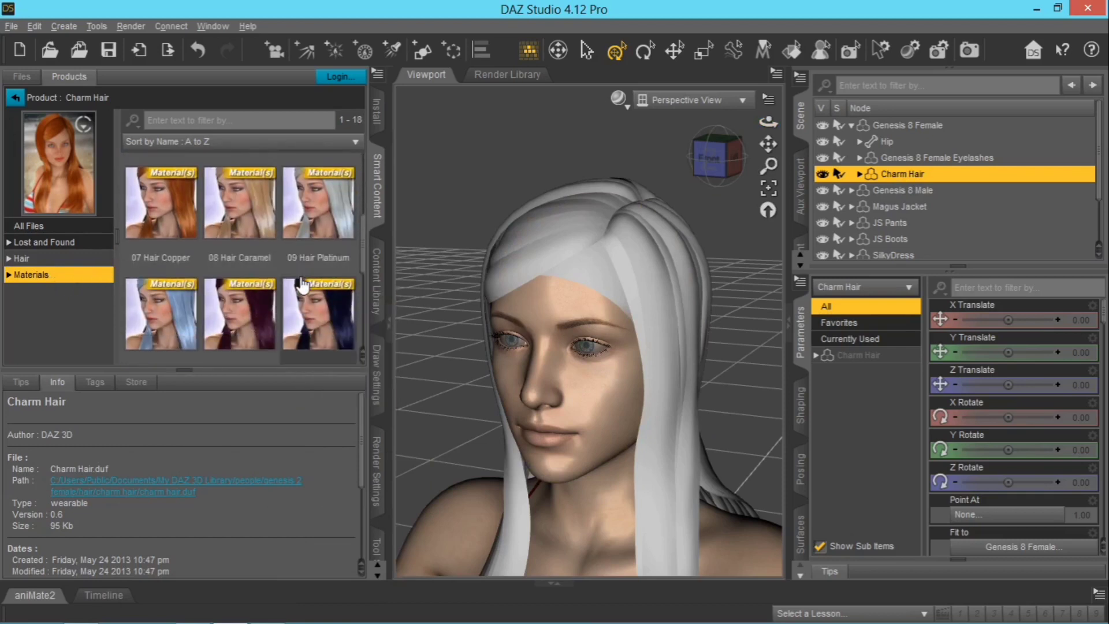
mouse_move(218, 278)
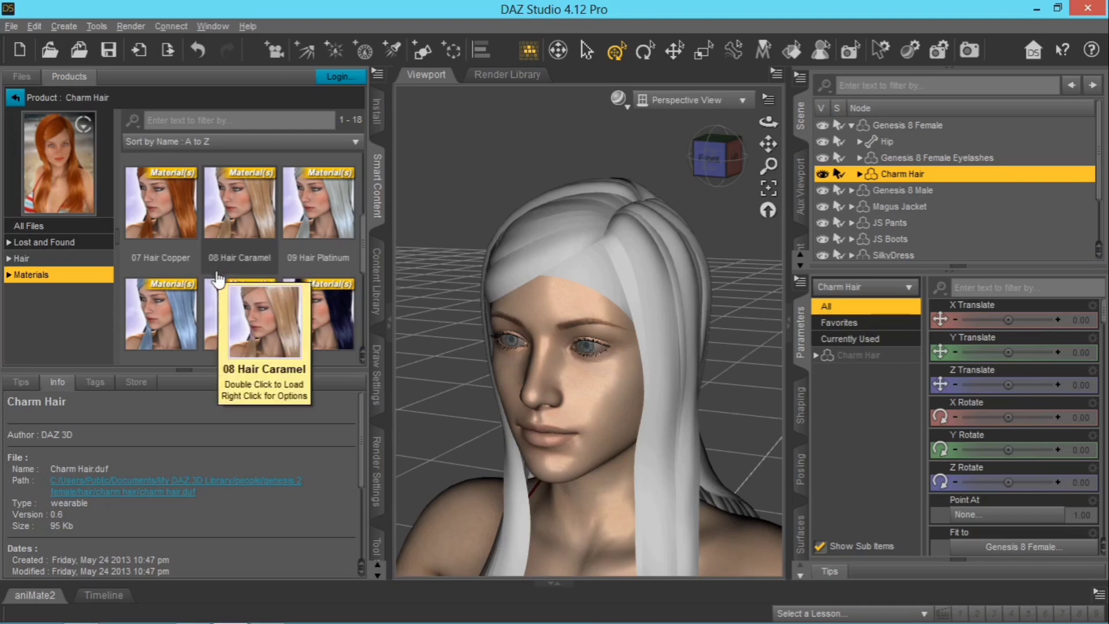
scroll(218, 277, up, 3)
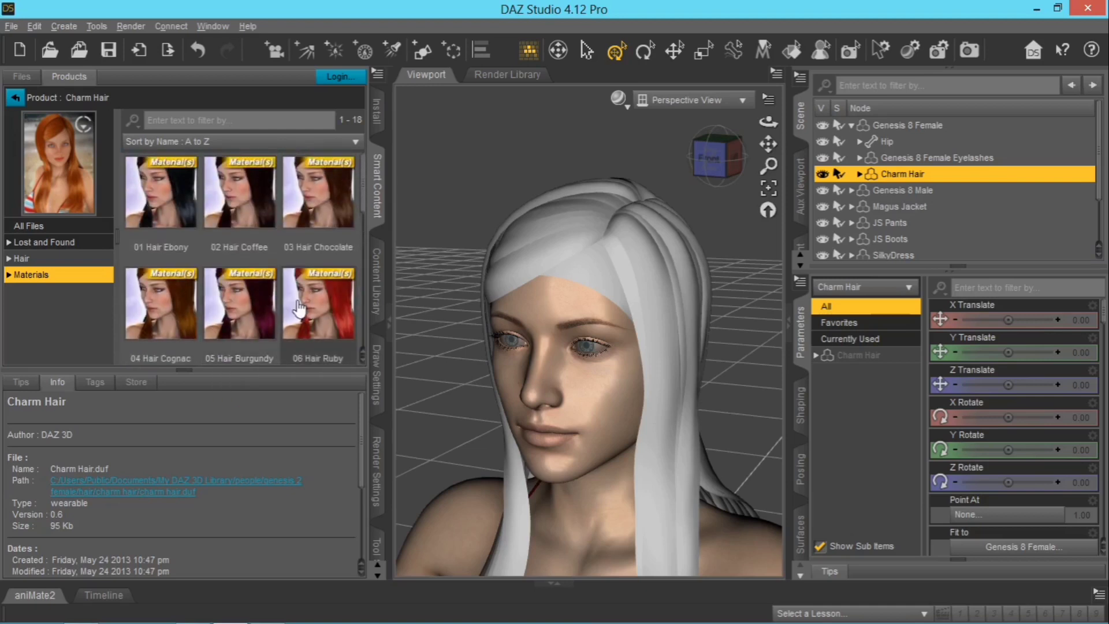
mouse_move(300, 308)
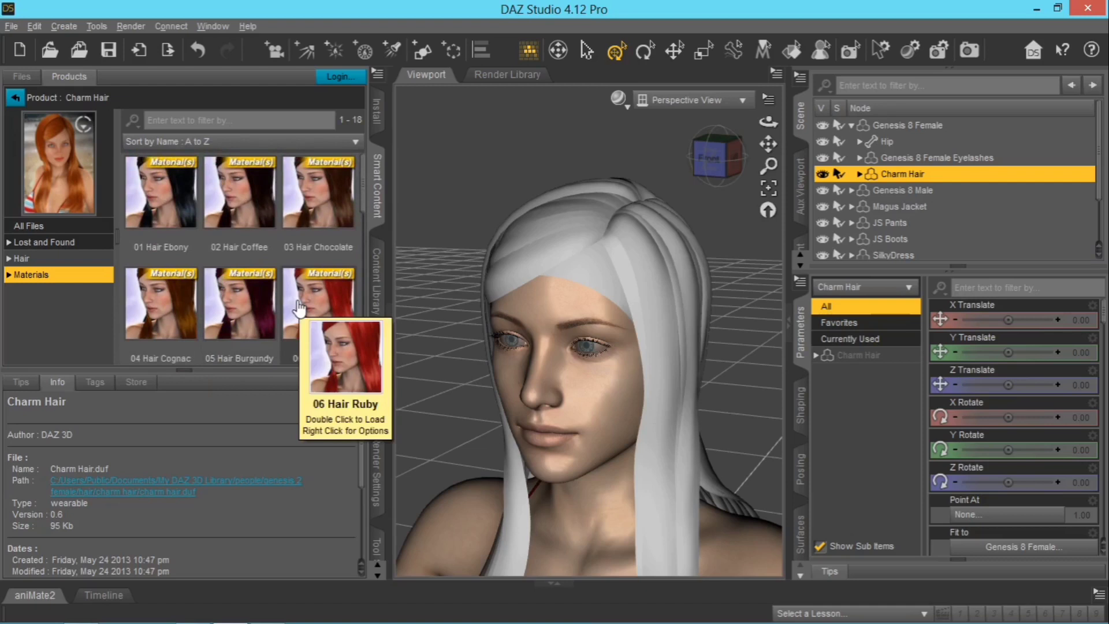
double_click(250, 312)
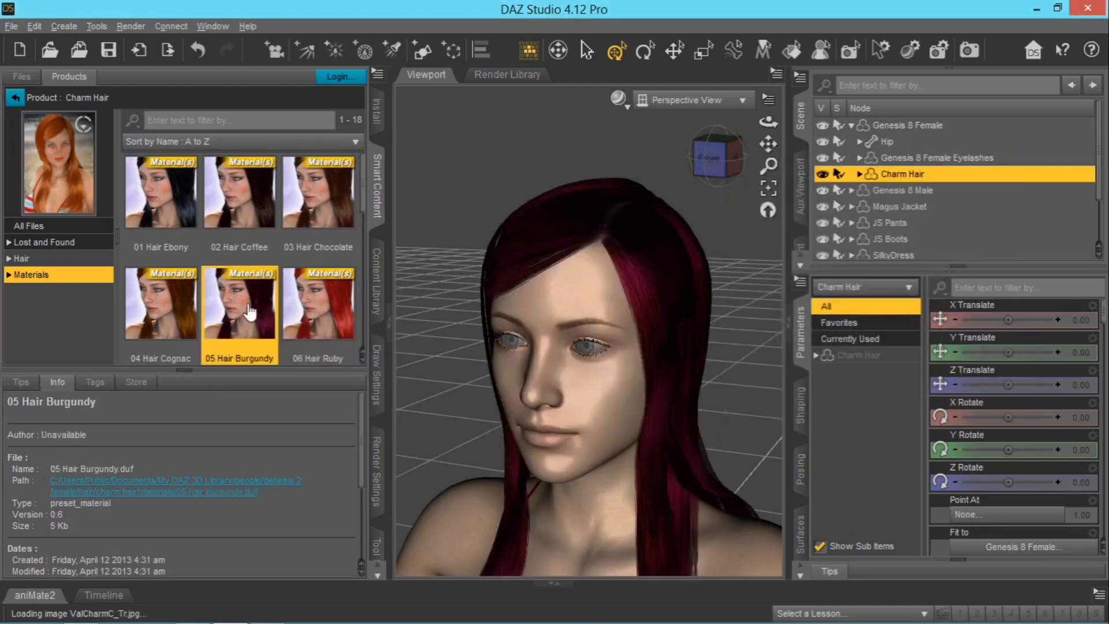
- Examine the coloured hair from the front and review the female figure's separate dress and shoe items in the collapsed scene list
scroll(428, 379, down, 5)
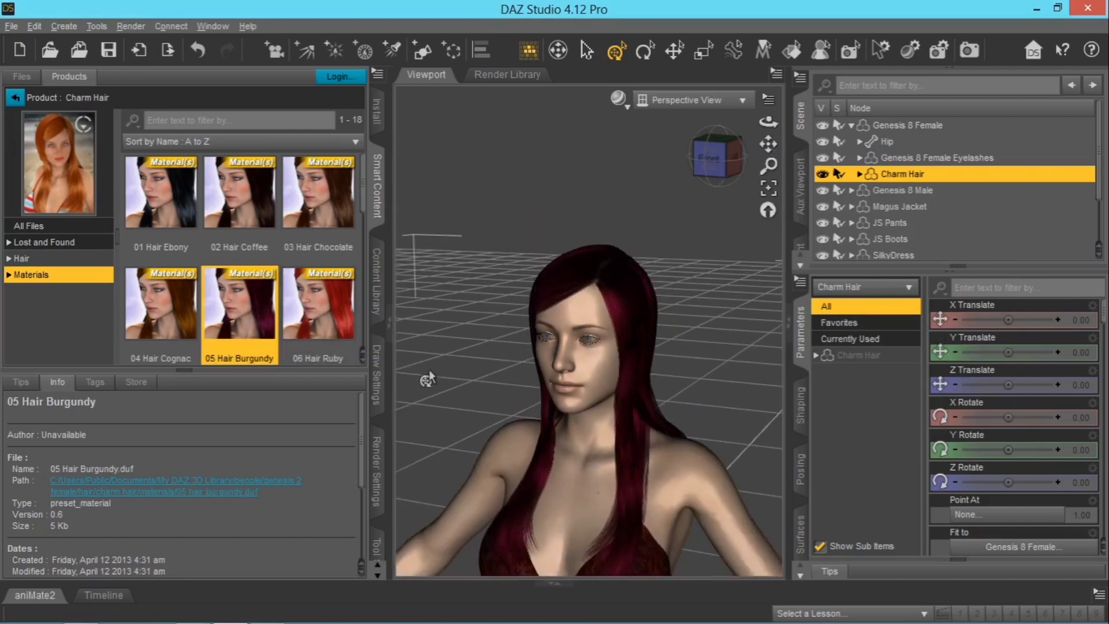
drag(768, 121, 930, 125)
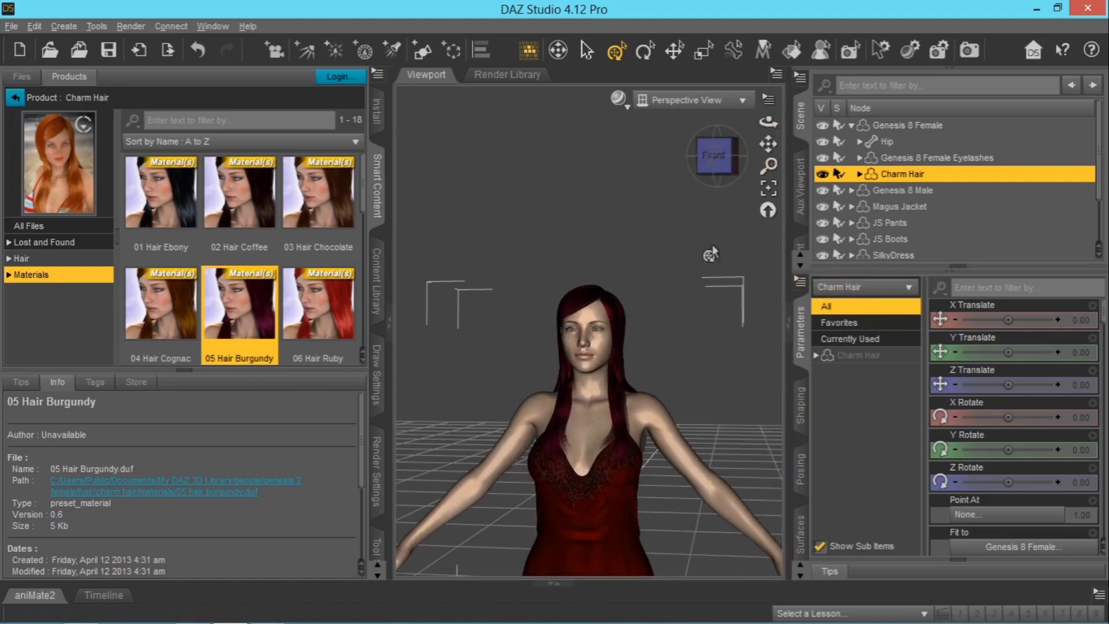
drag(768, 143, 748, 200)
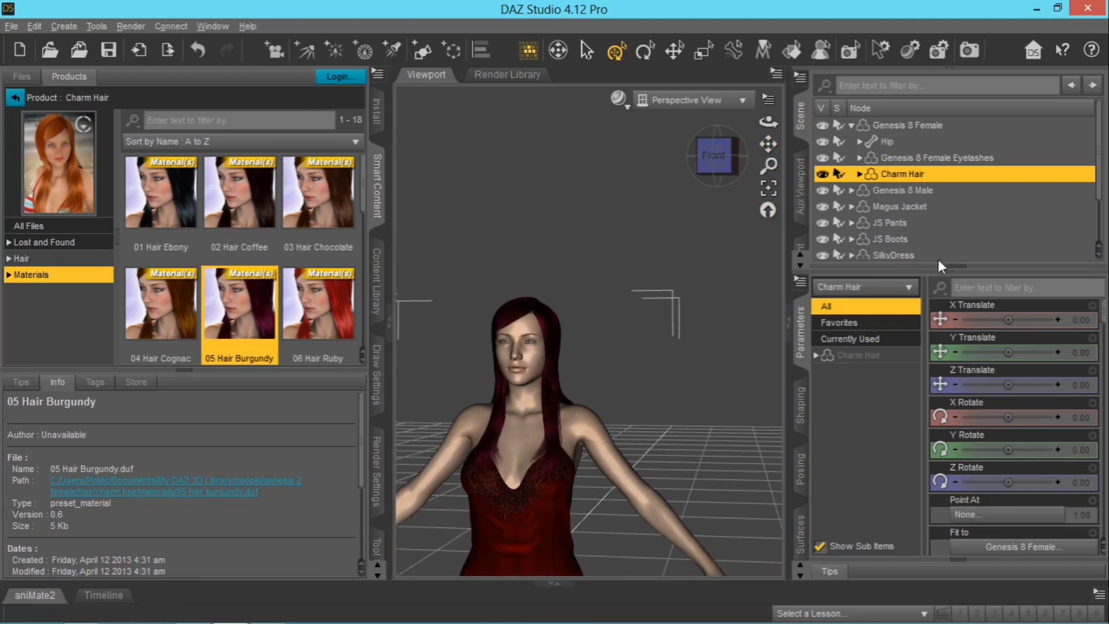
click(852, 124)
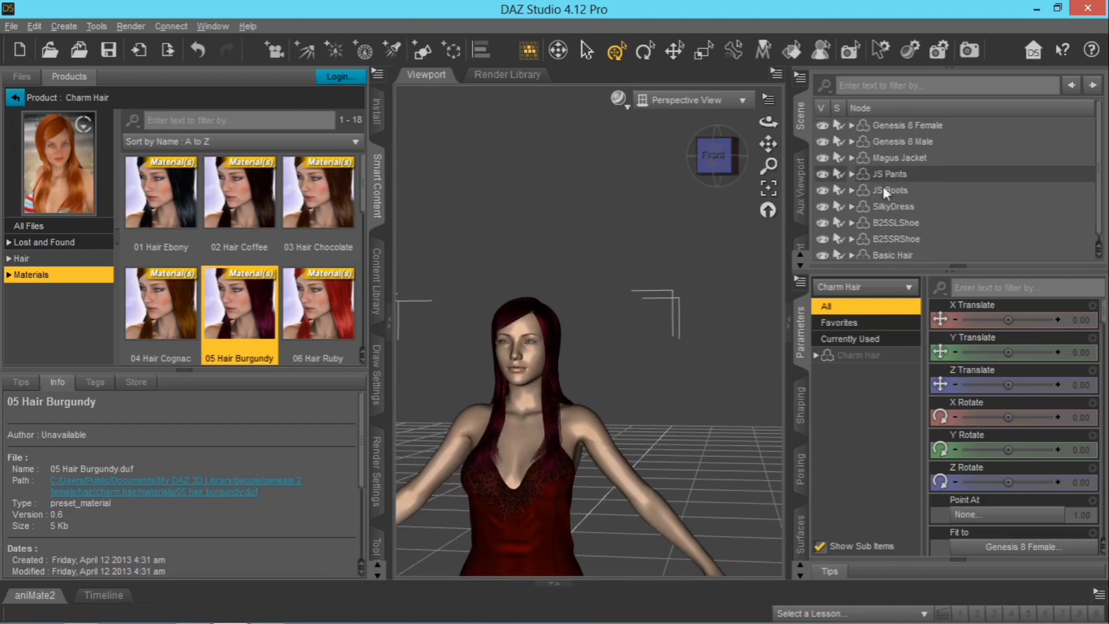
scroll(903, 173, down, 1)
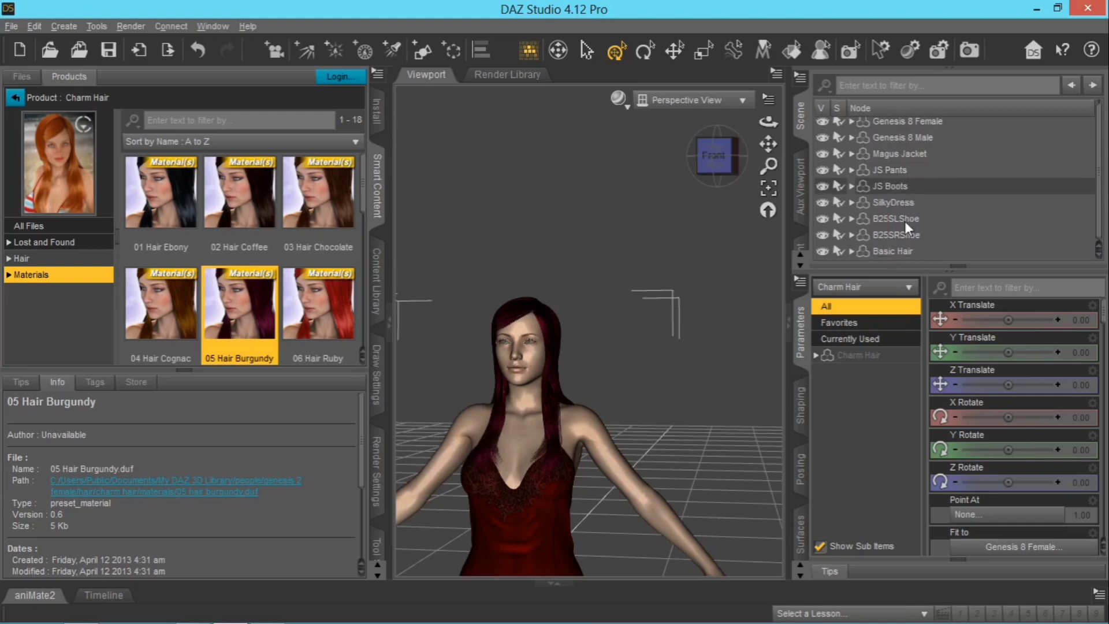
scroll(905, 220, up, 1)
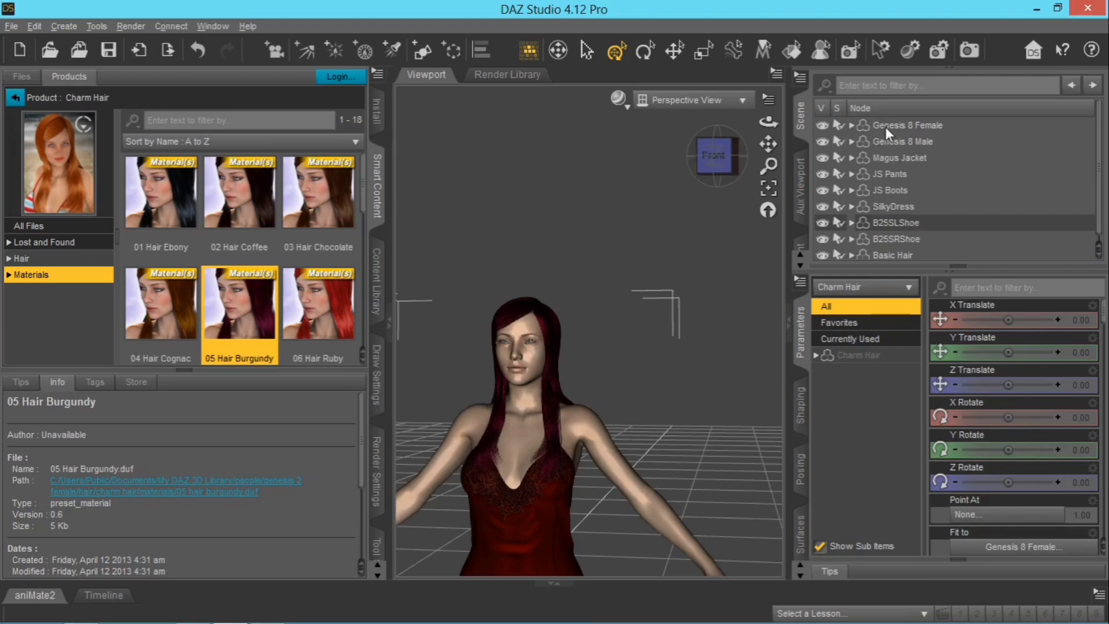
click(899, 206)
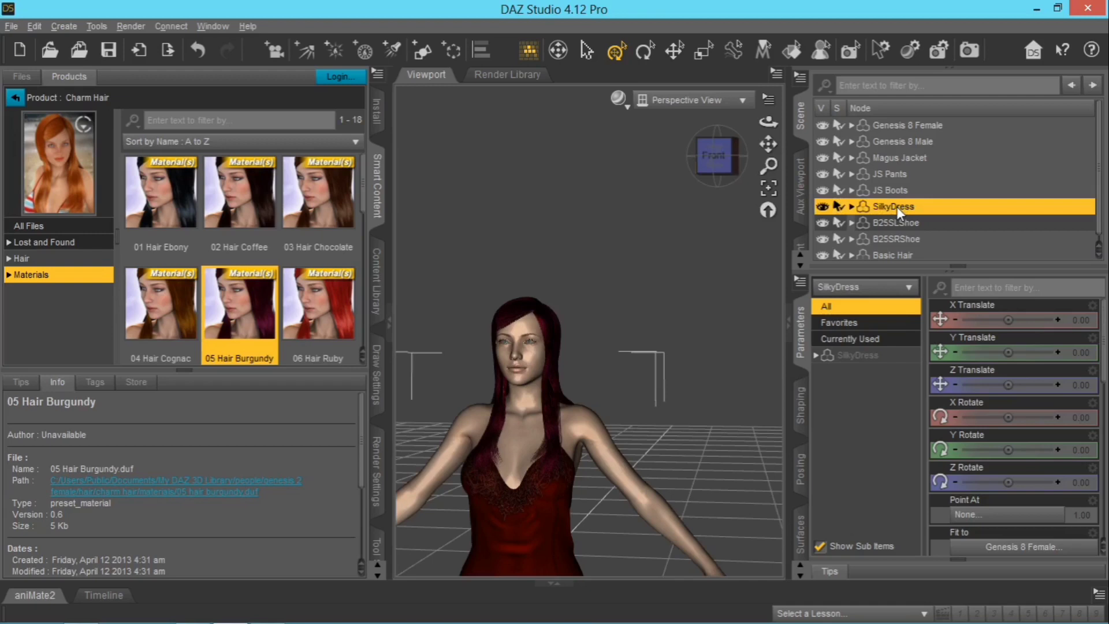
click(923, 124)
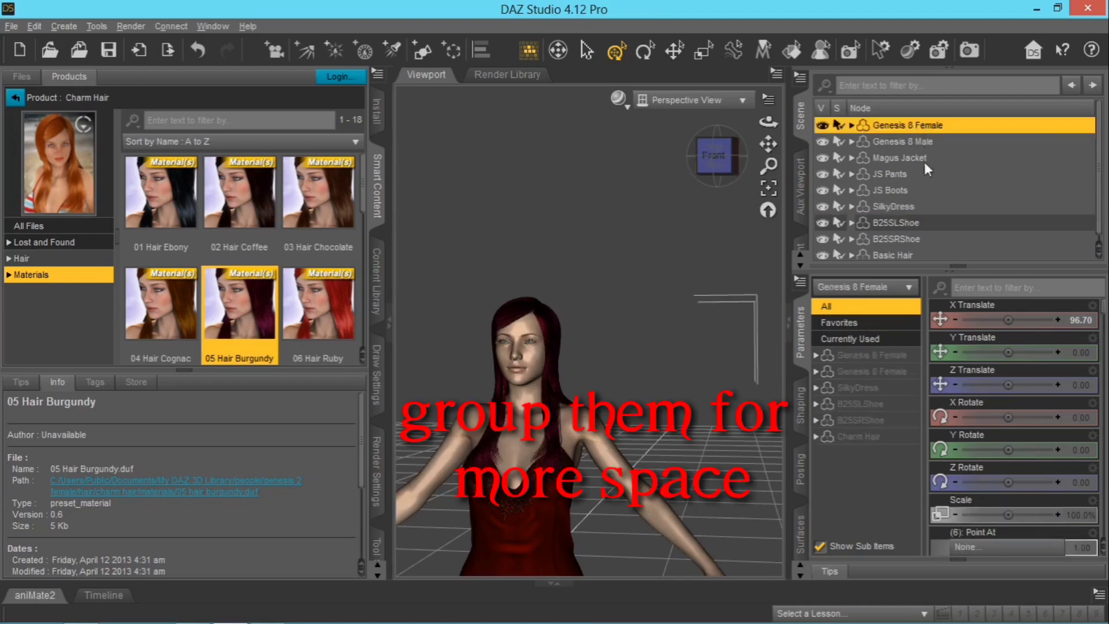
click(902, 203)
click(910, 222)
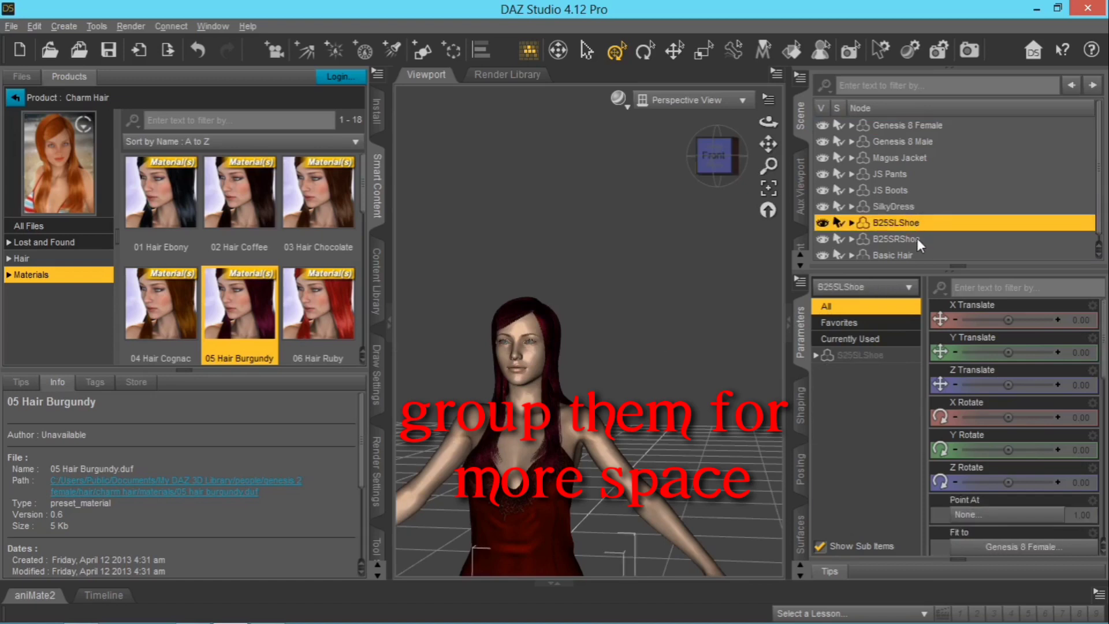
click(918, 238)
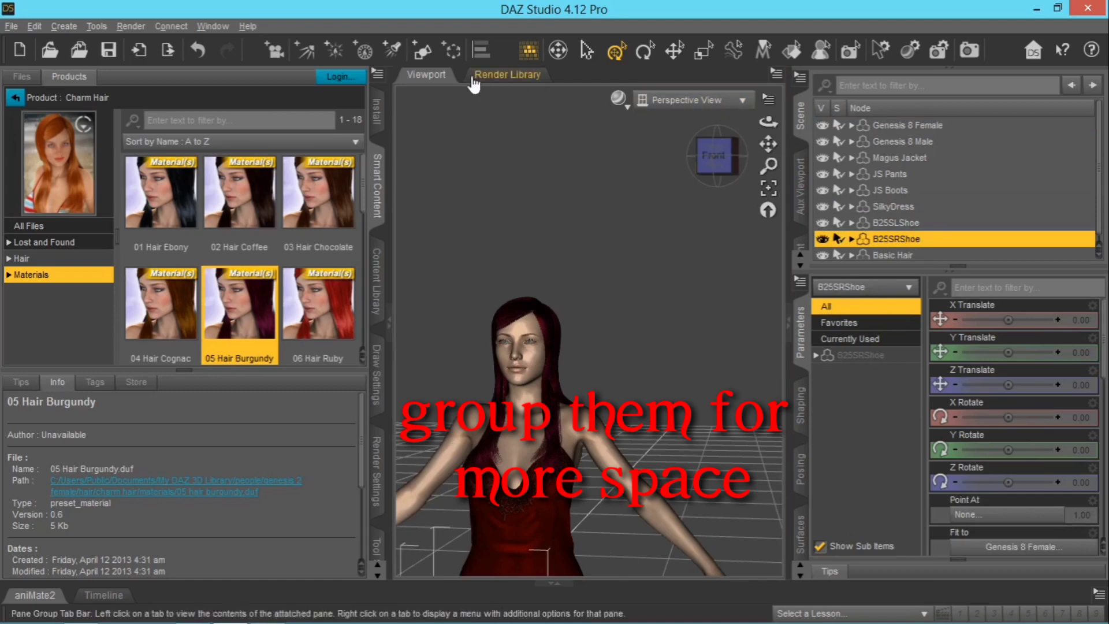
- Create a new group labelled female containing the Genesis 8 Female figure
click(1074, 131)
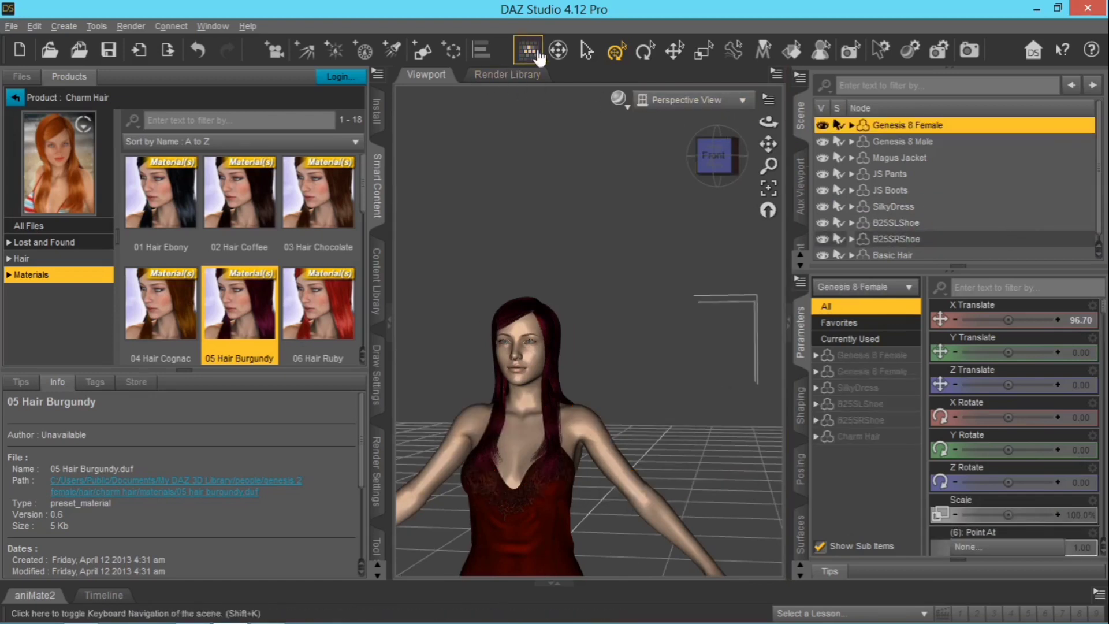
click(616, 51)
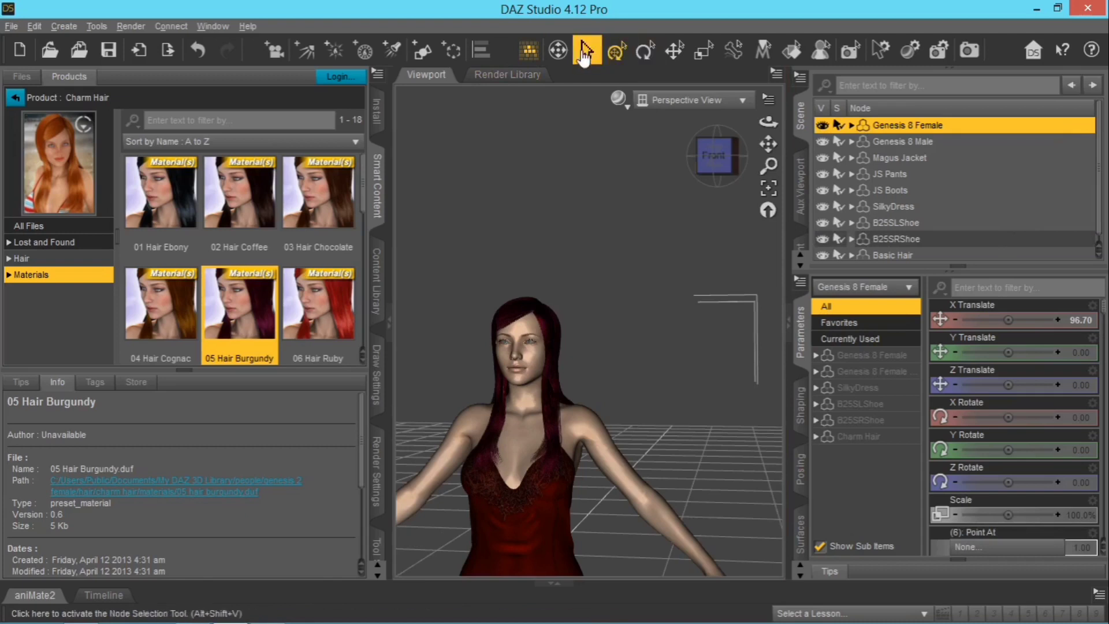
click(454, 54)
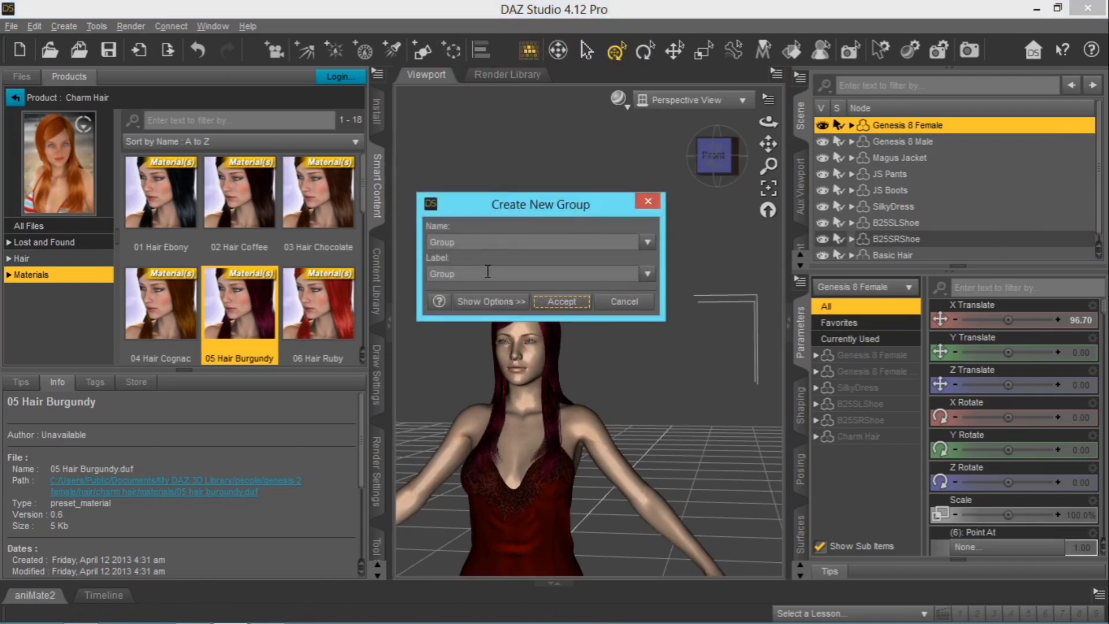
click(473, 275)
mouse_move(878, 622)
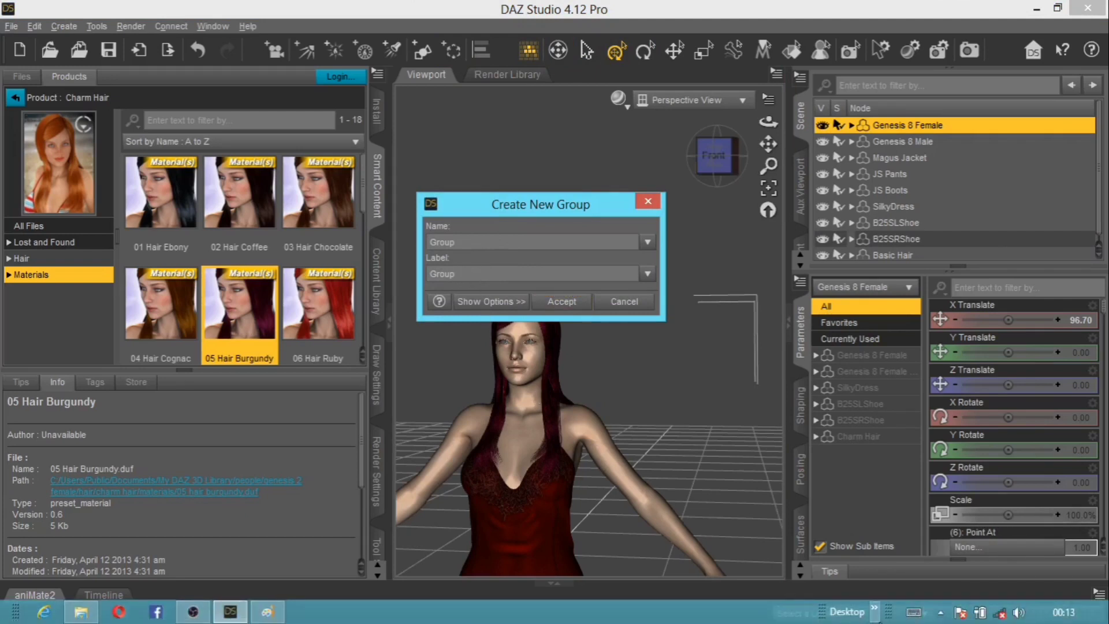
click(914, 612)
key(BackSpace)
key(BackSpace)
key(BackSpace)
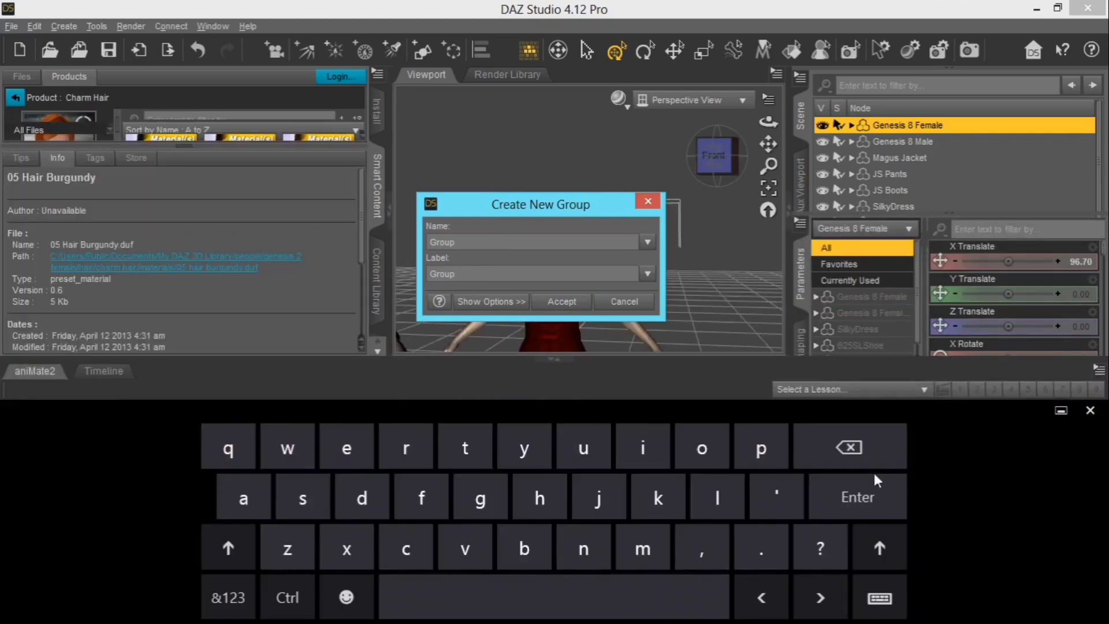
key(BackSpace)
key(BackSpace)
text(female)
click(564, 302)
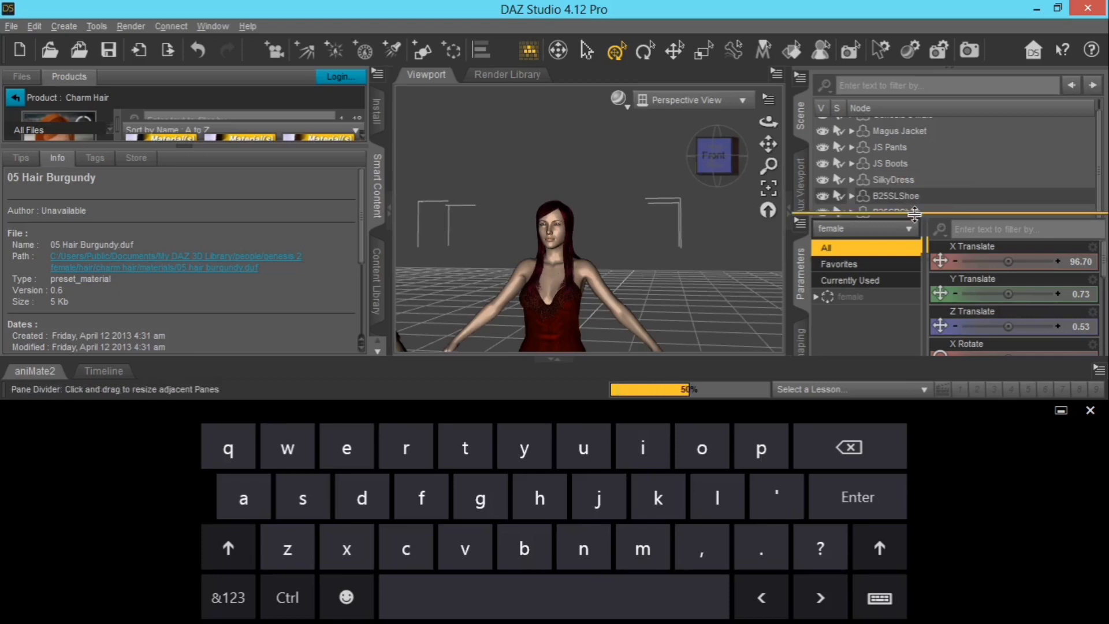
click(1061, 409)
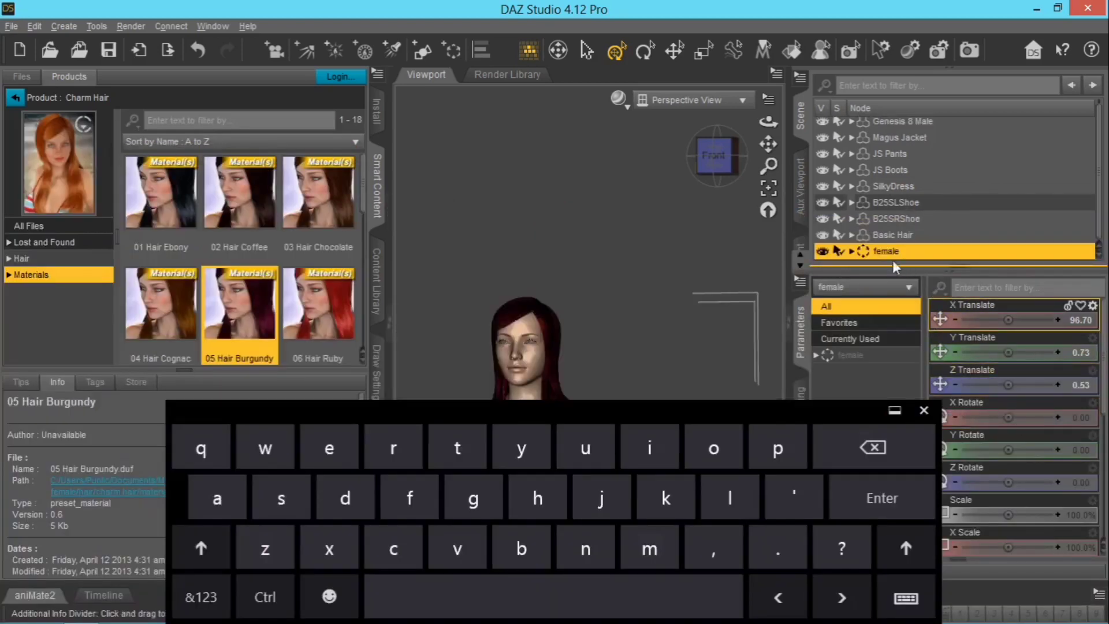
- Move Genesis 8 Male into the female group and collapse the group in the scene list
click(895, 123)
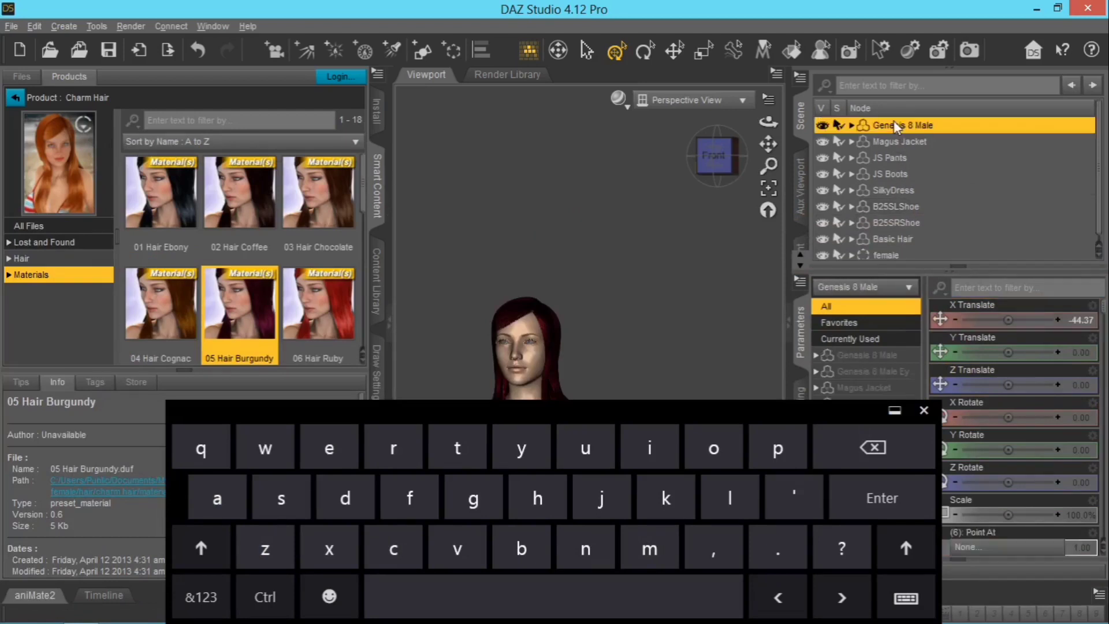
drag(890, 122, 905, 248)
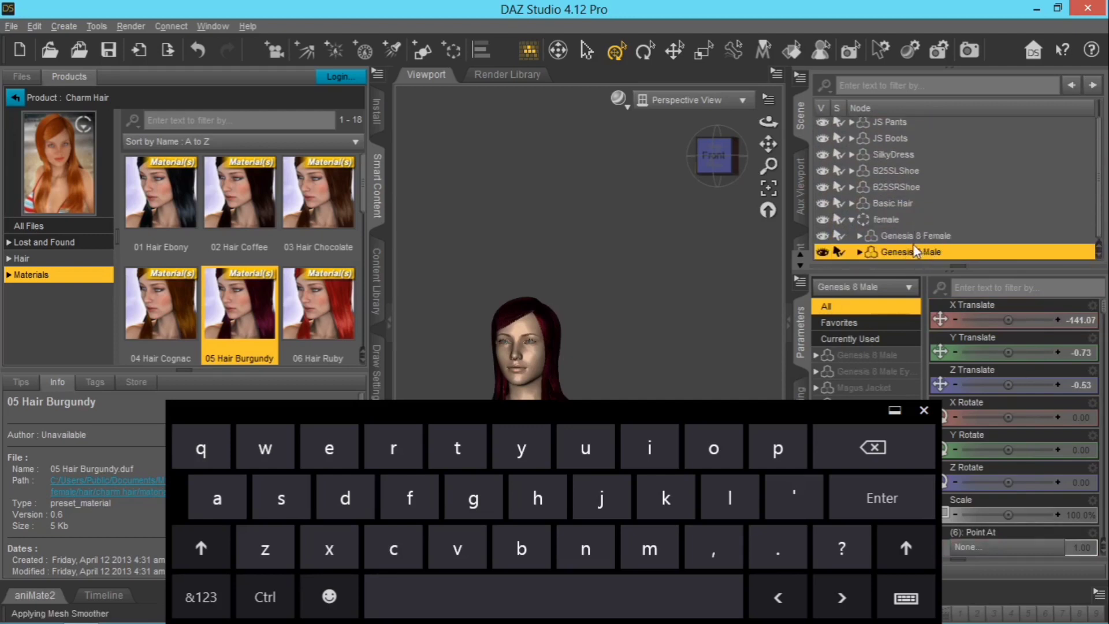
click(851, 218)
click(889, 240)
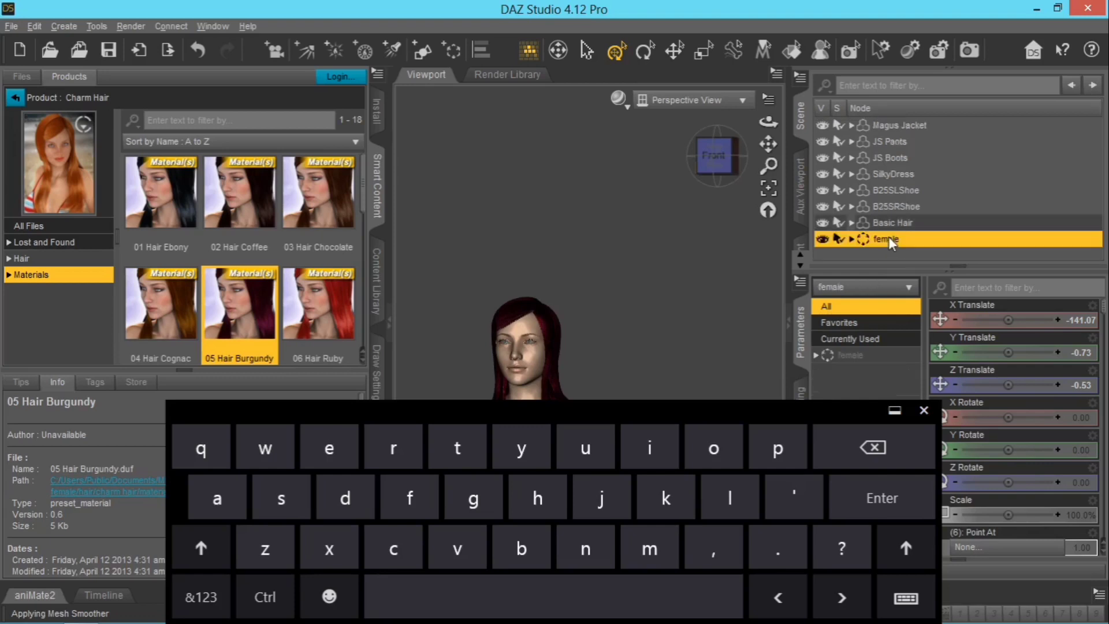
- Move the SilkyDress, B25SLShoe and B25SRShoe into the female group and collapse it
drag(893, 175, 900, 237)
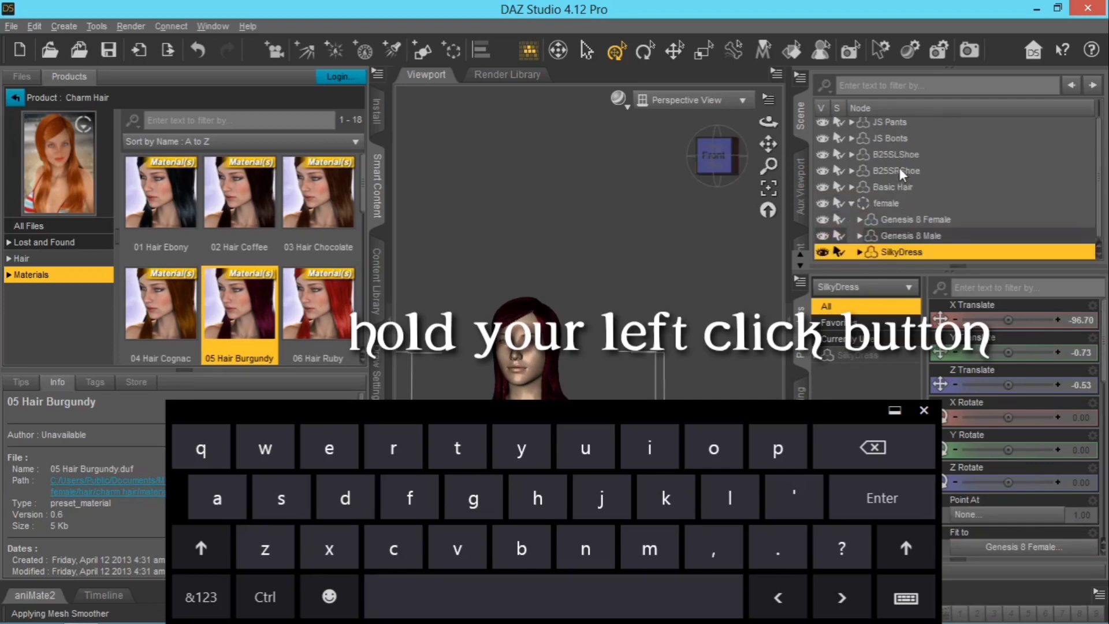
click(852, 203)
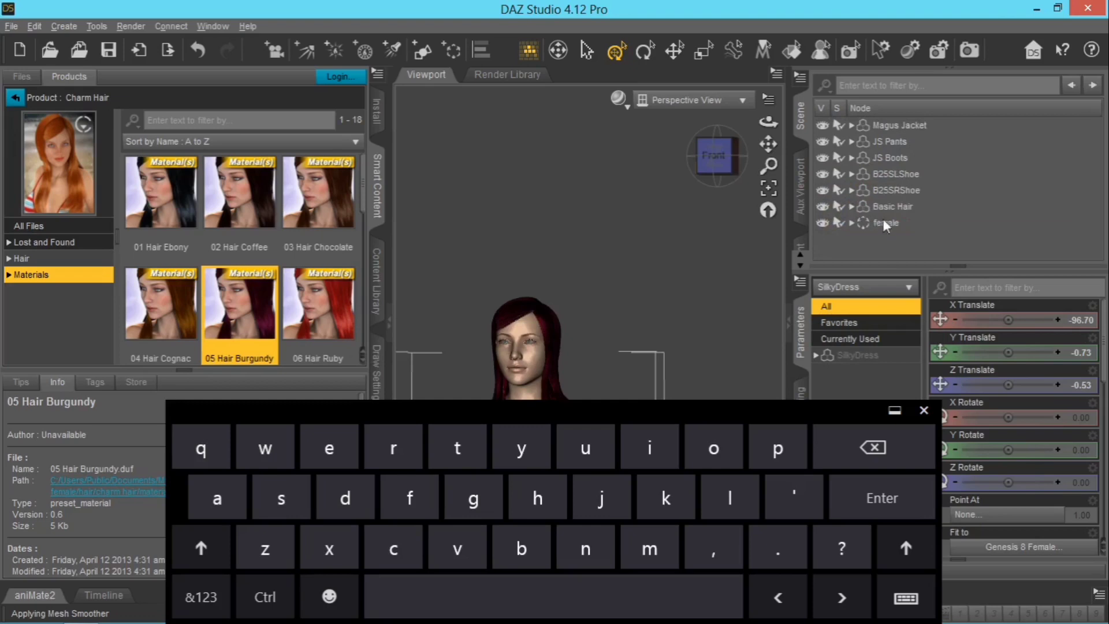
drag(902, 172, 899, 219)
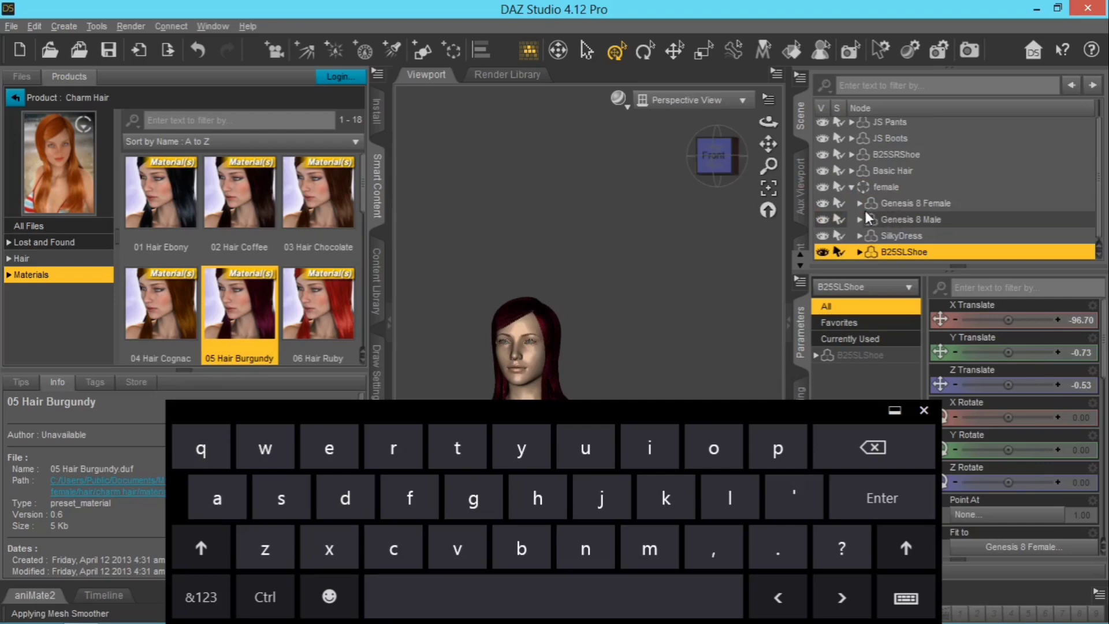
click(852, 188)
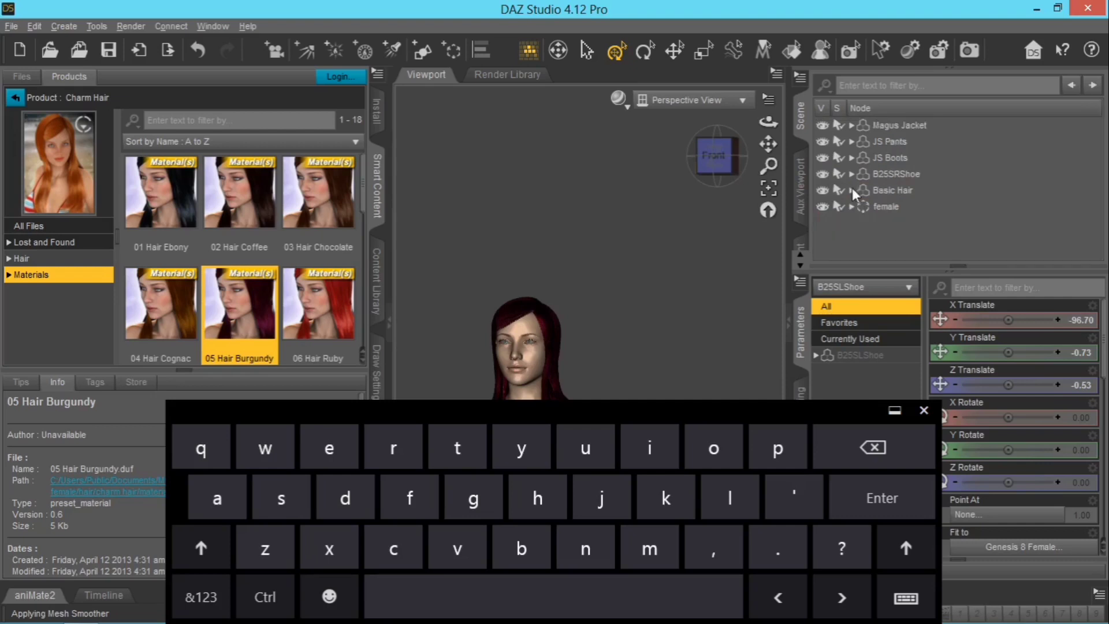
click(895, 175)
drag(892, 178, 893, 203)
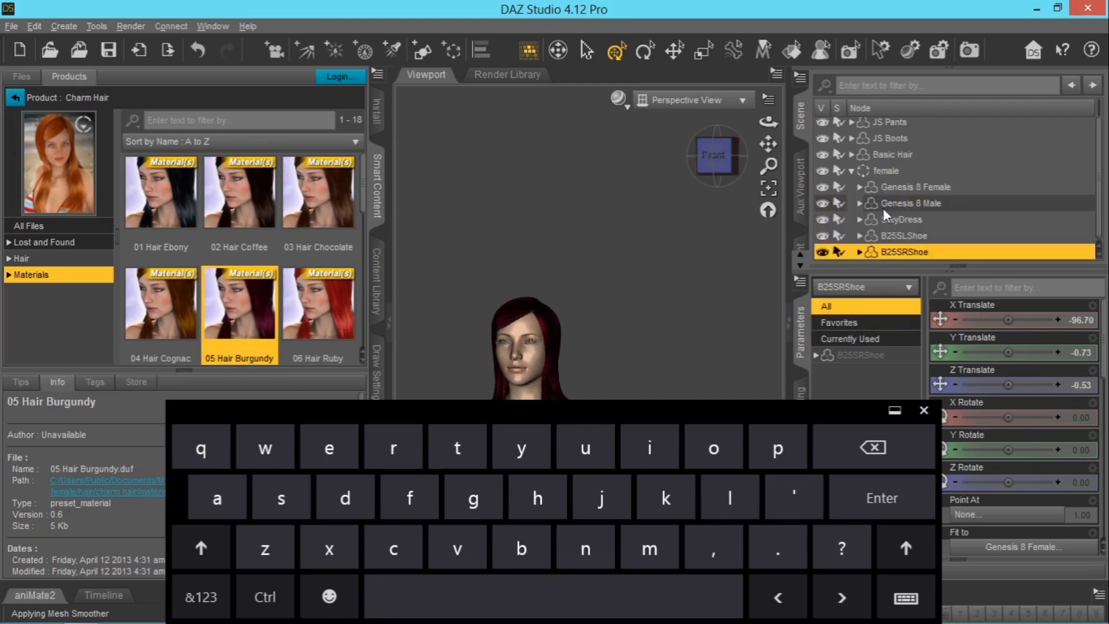
click(852, 171)
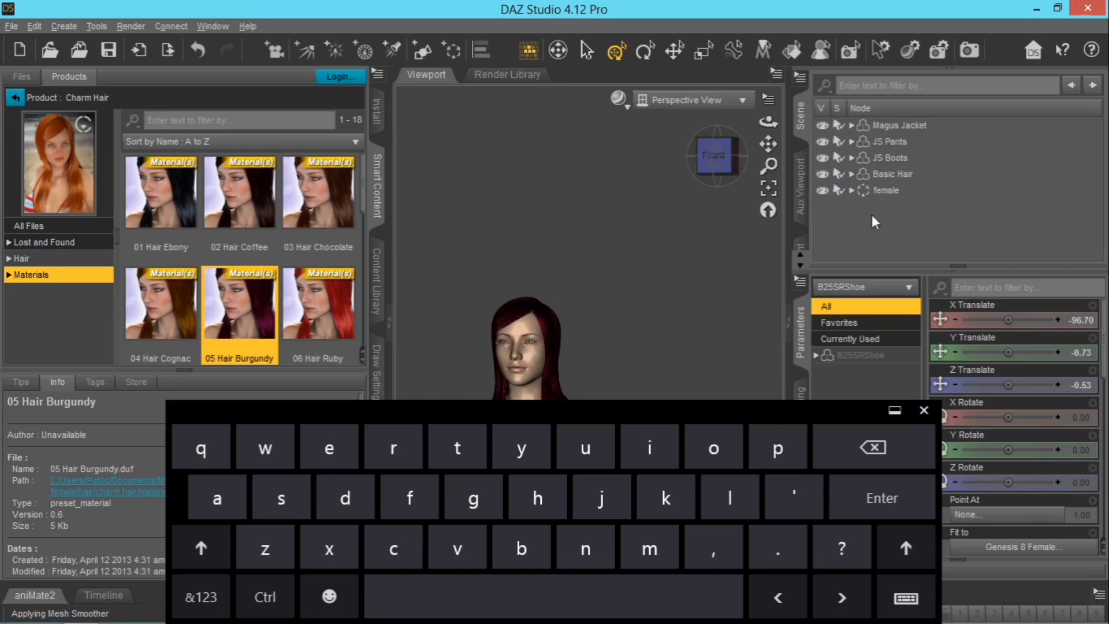
click(924, 410)
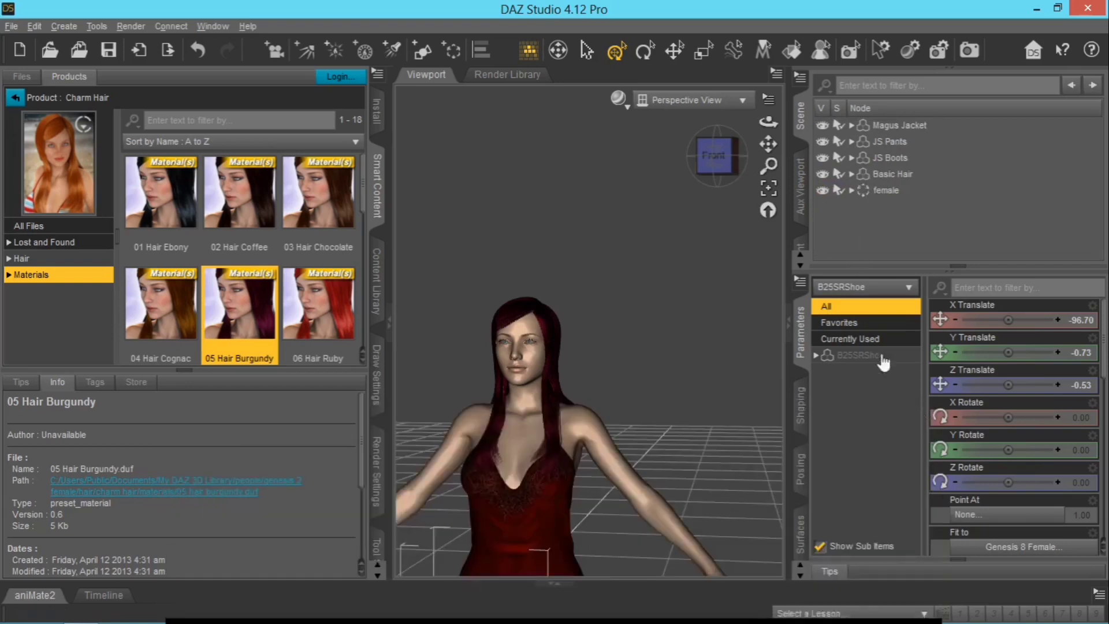
- Frame the JS Boots, Basic Hair and JS Pants in turn to check which figure wears them, and restore the default view
click(893, 158)
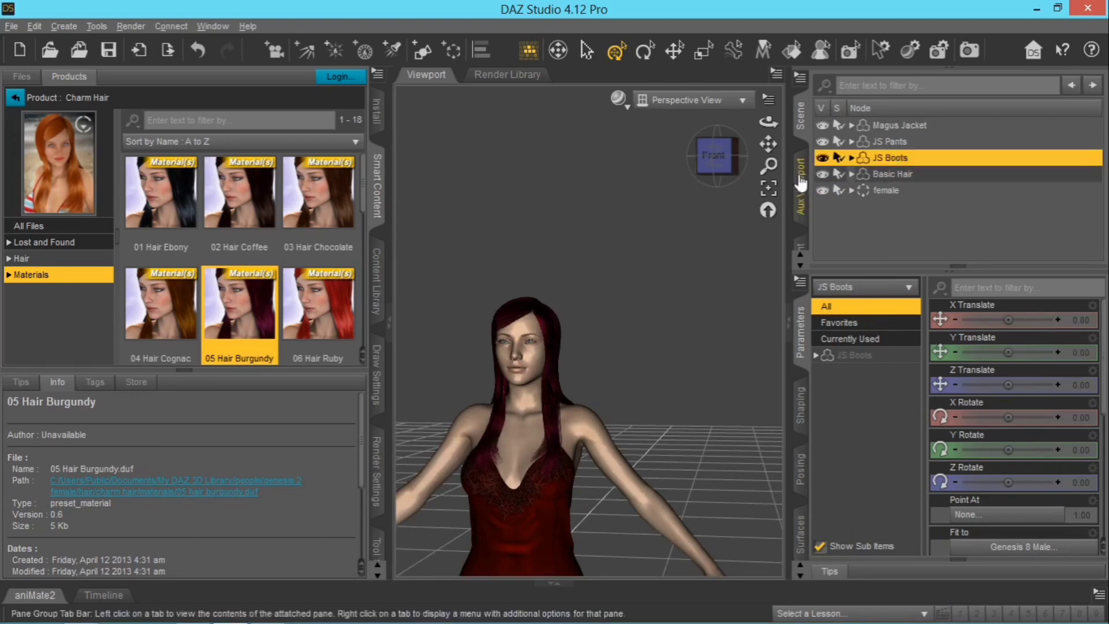
click(769, 189)
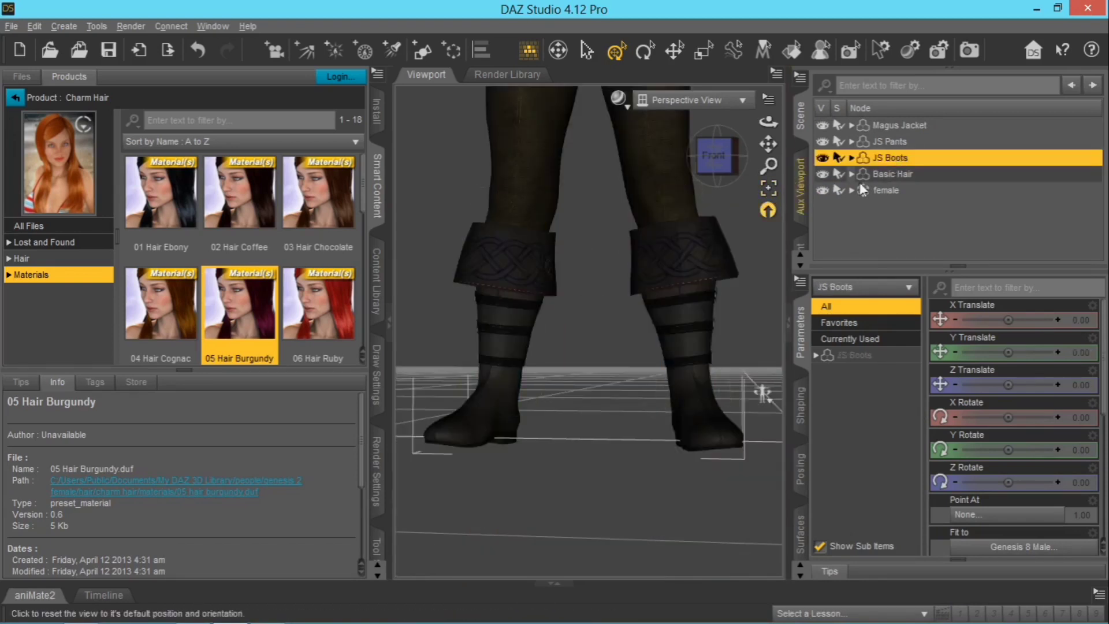
click(893, 174)
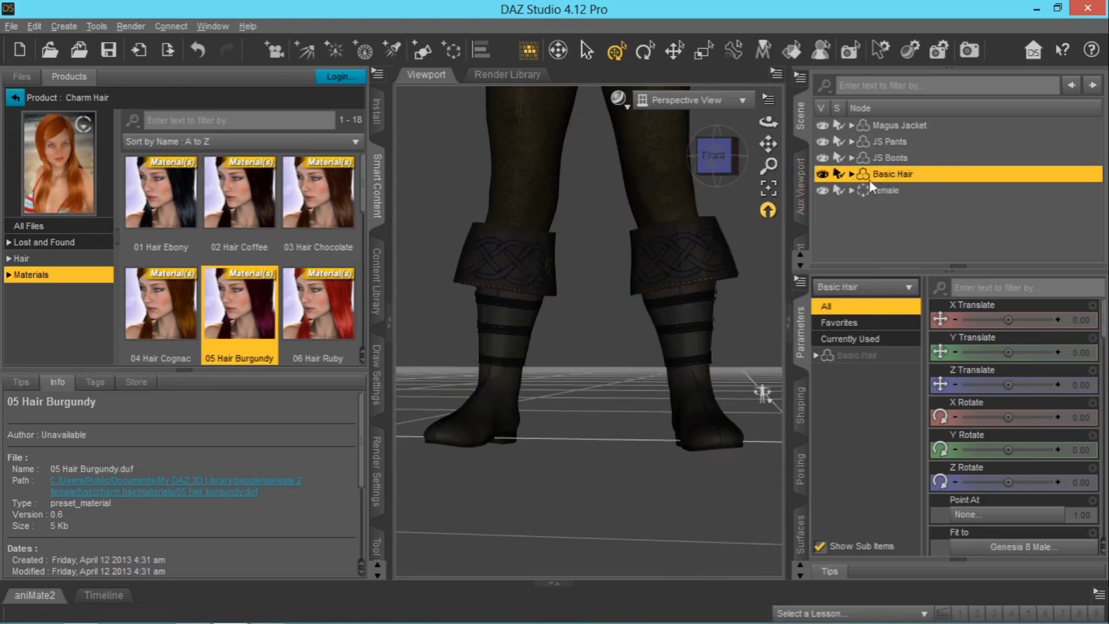
click(770, 189)
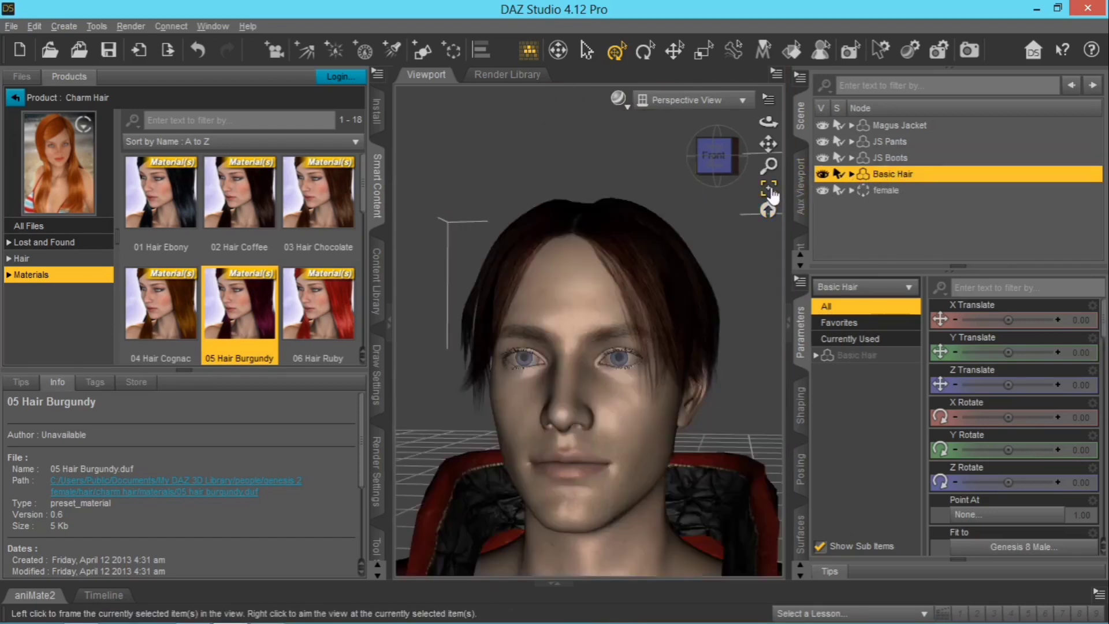
click(872, 141)
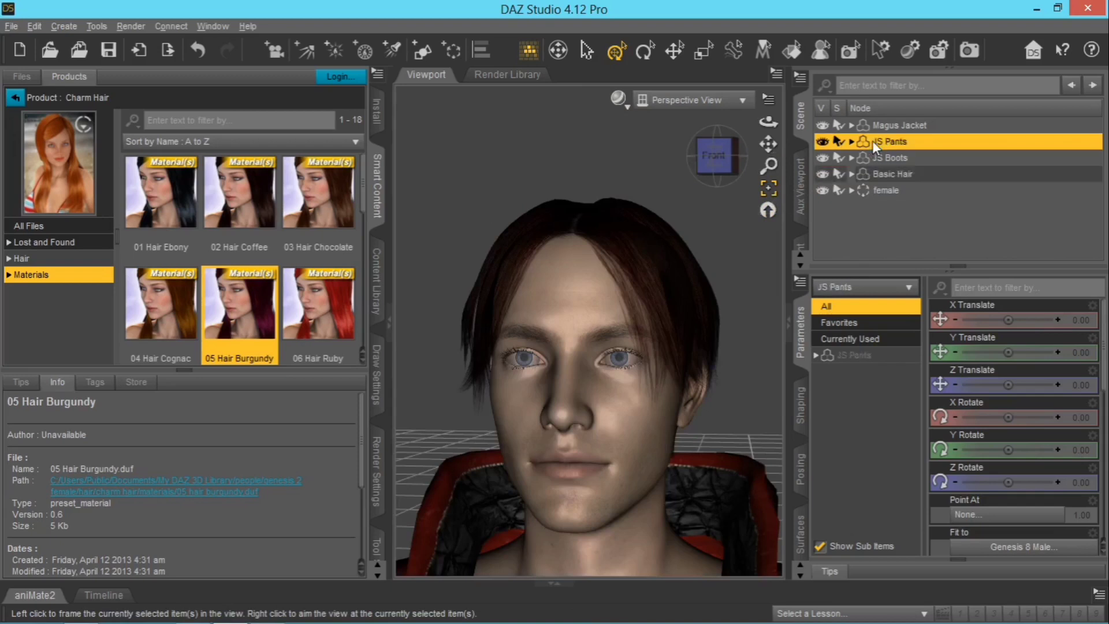
click(770, 189)
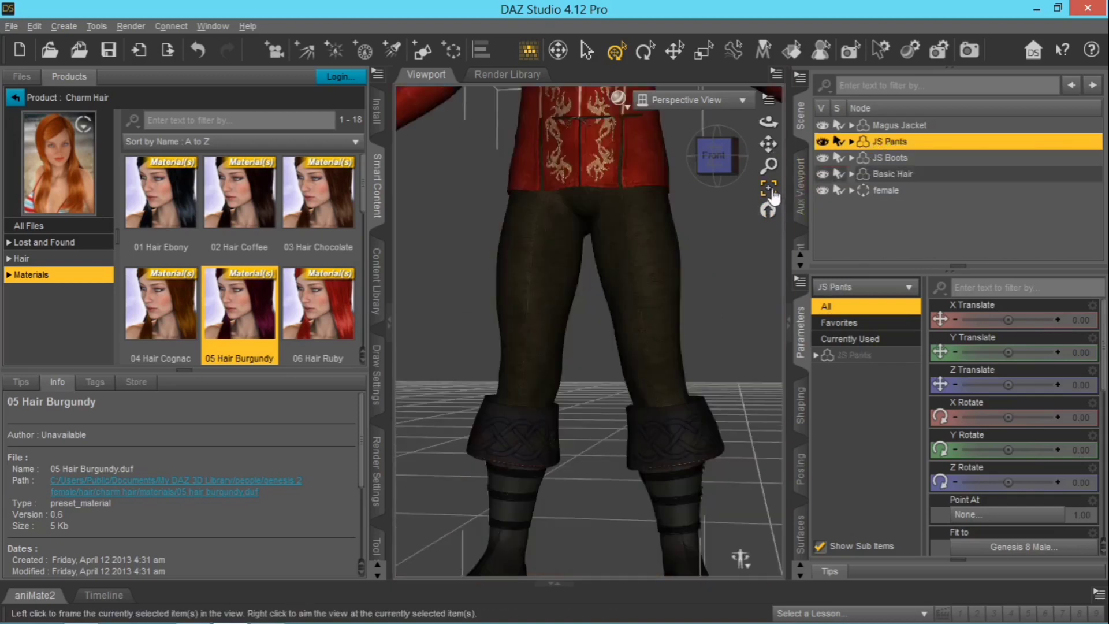
click(768, 212)
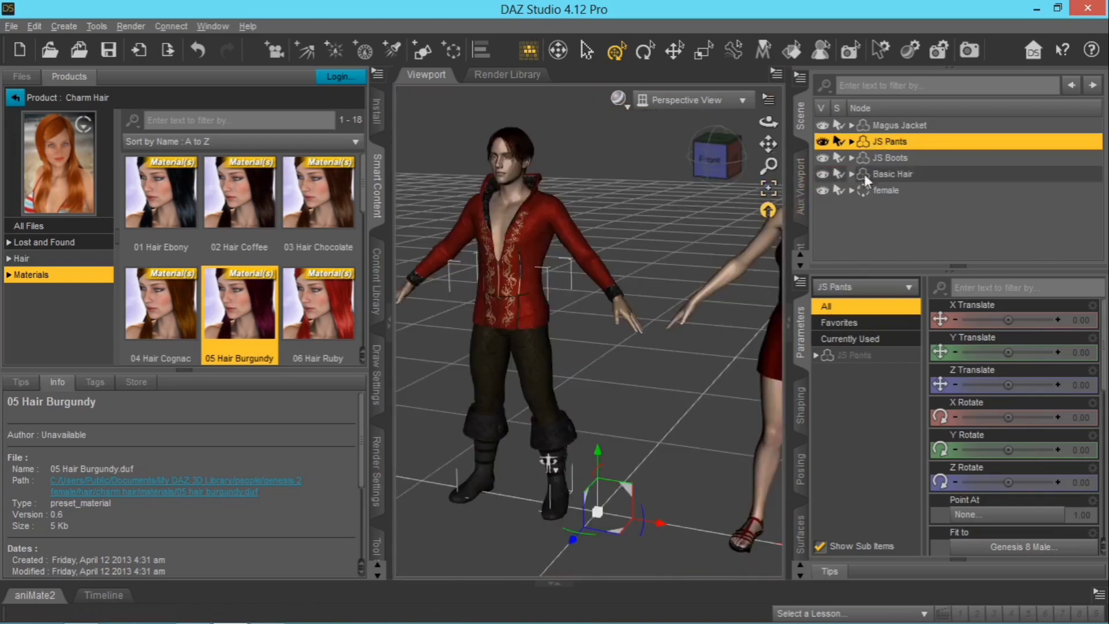
- Create an empty group labelled male with nothing selected in the scene
click(888, 231)
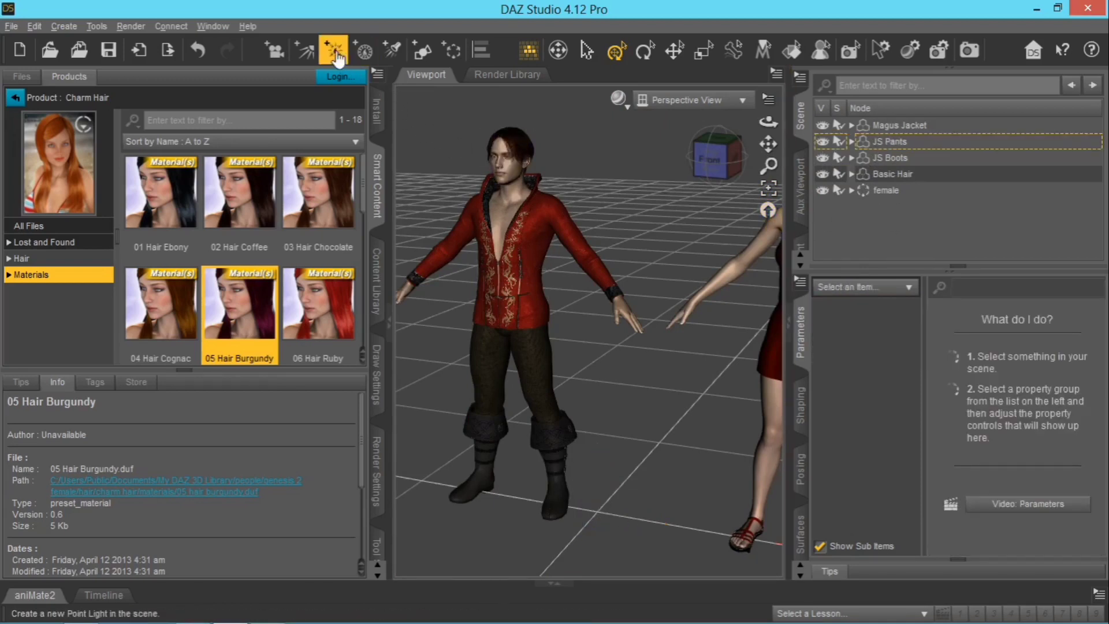
click(455, 52)
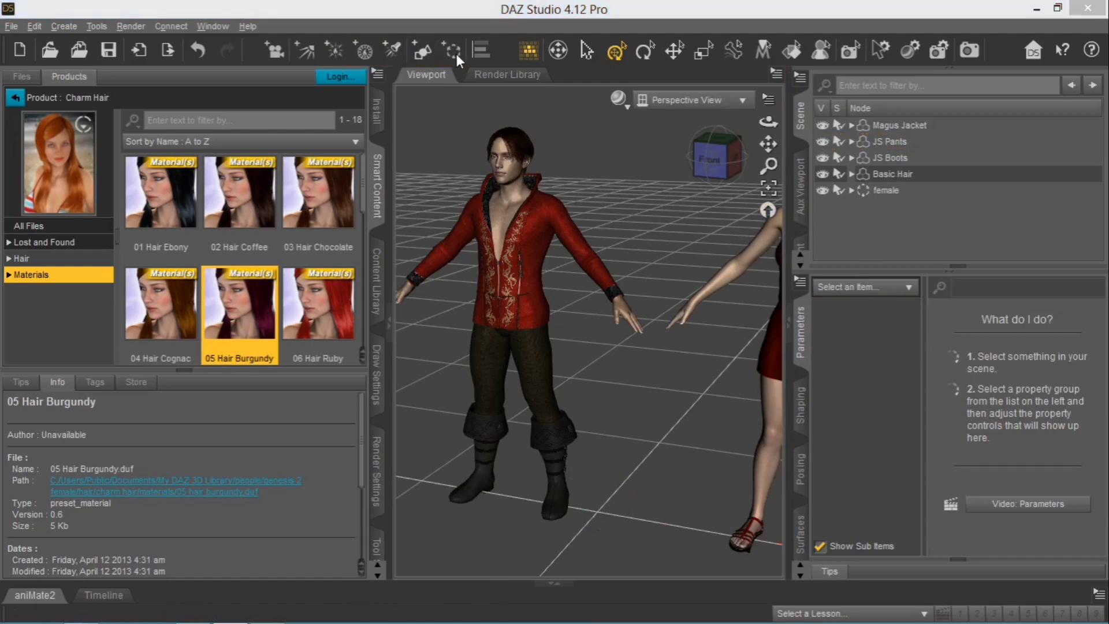
click(489, 273)
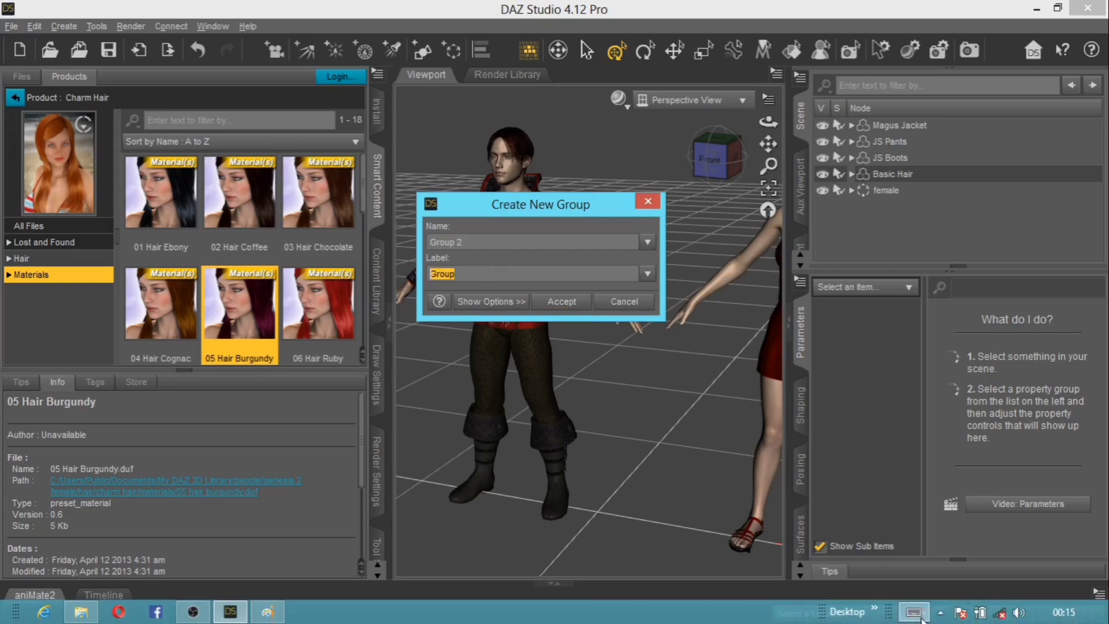
text(male)
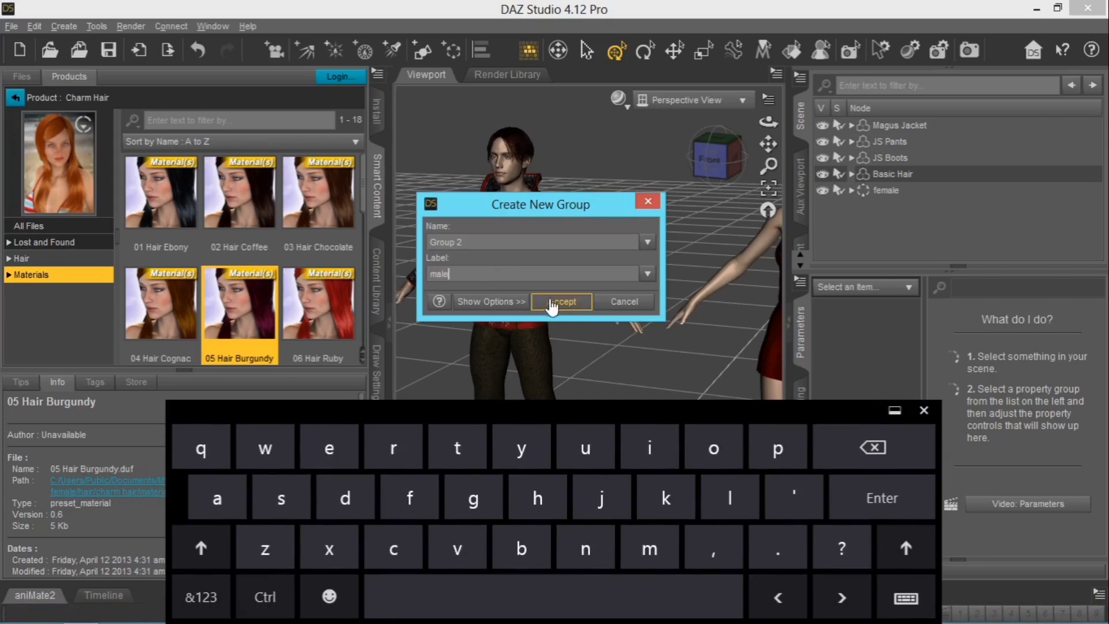
click(548, 303)
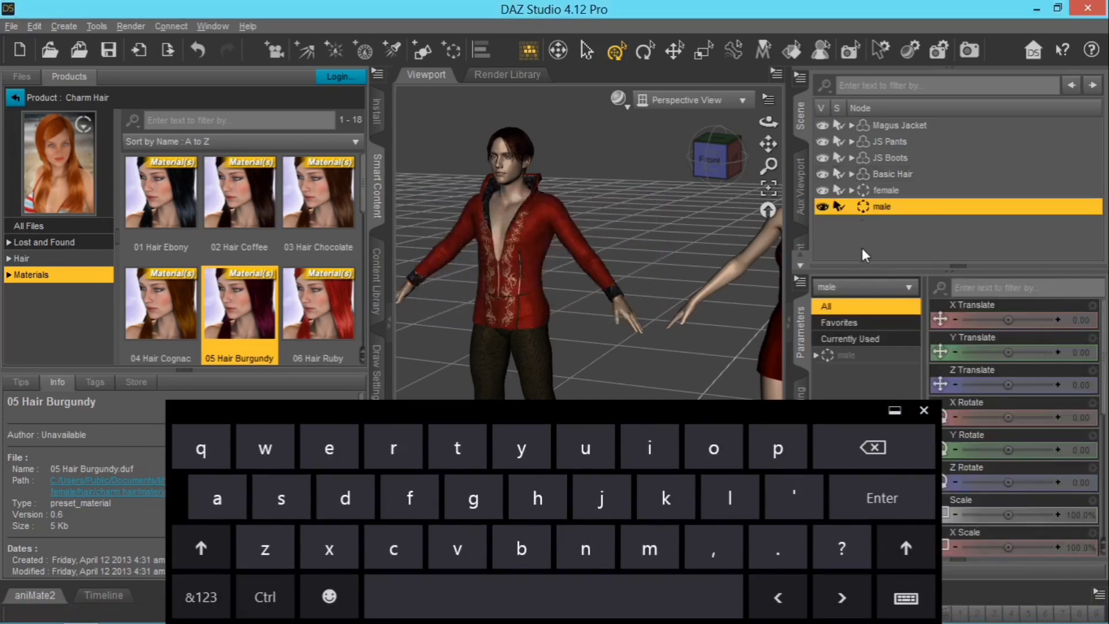
- Move the Magus Jacket, JS Pants and Basic Hair into the male group, nest JS Boots under the jacket, and collapse the group
drag(912, 124, 910, 204)
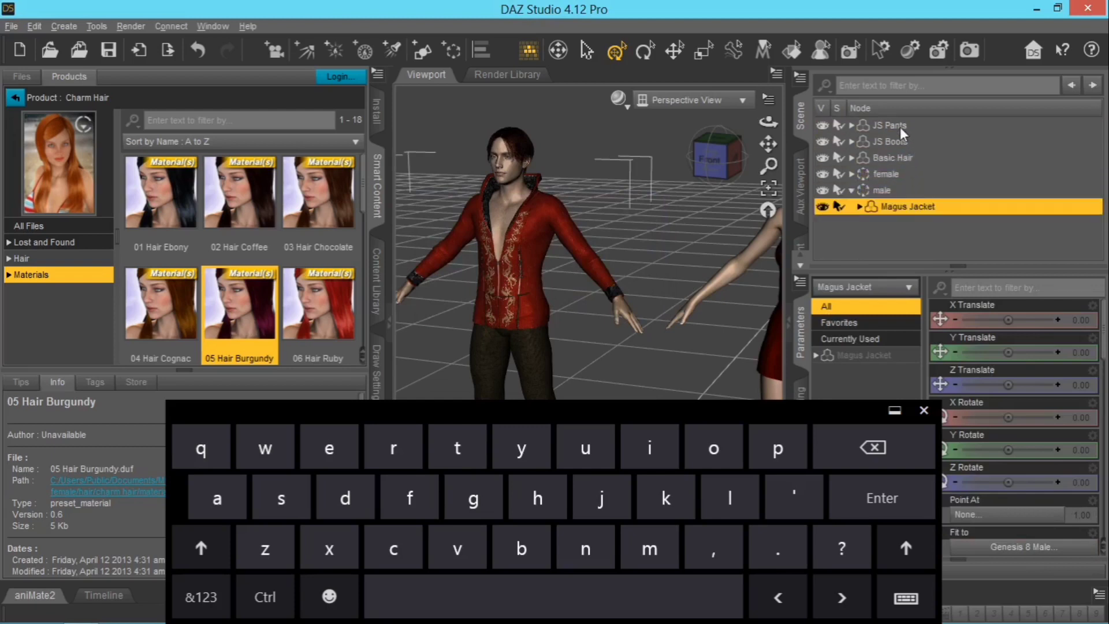
click(900, 127)
drag(932, 147, 941, 205)
click(913, 125)
drag(903, 126, 921, 178)
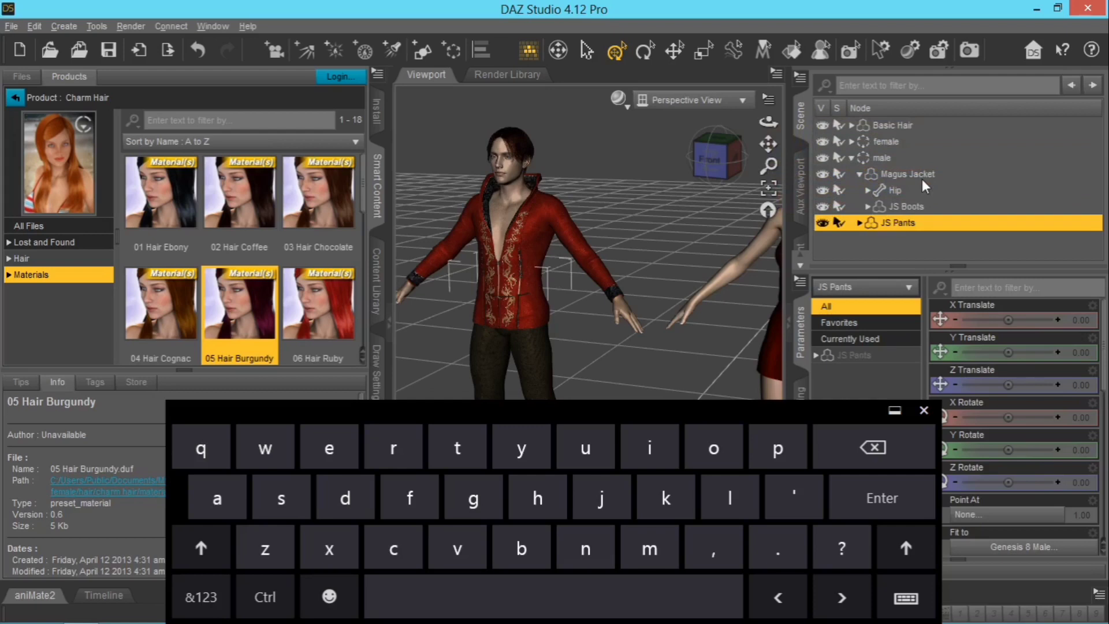
drag(907, 121, 912, 158)
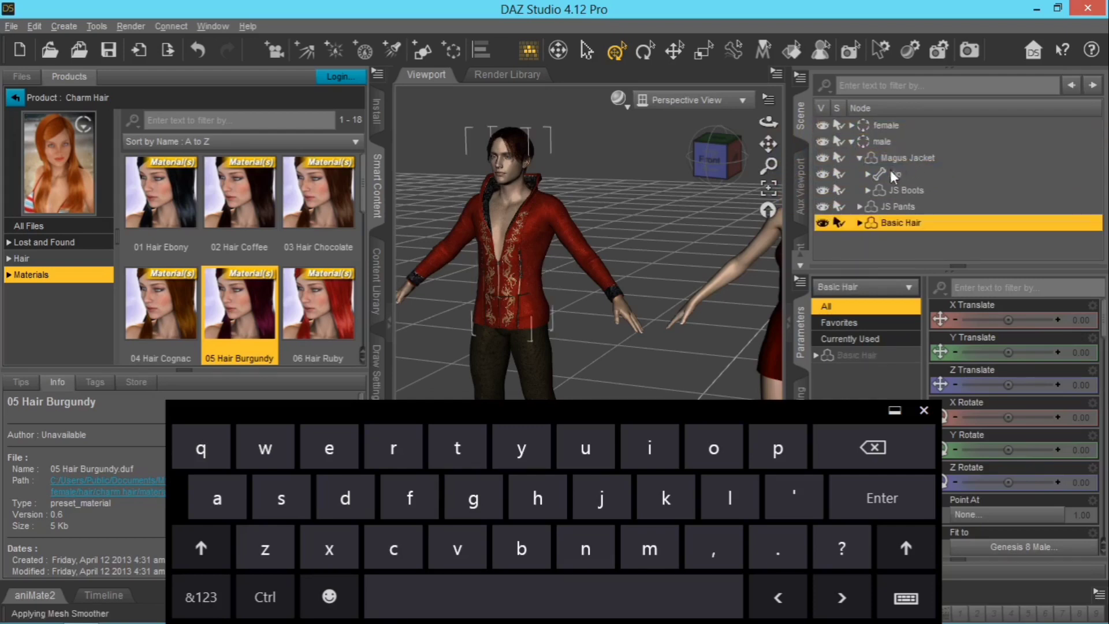
click(851, 142)
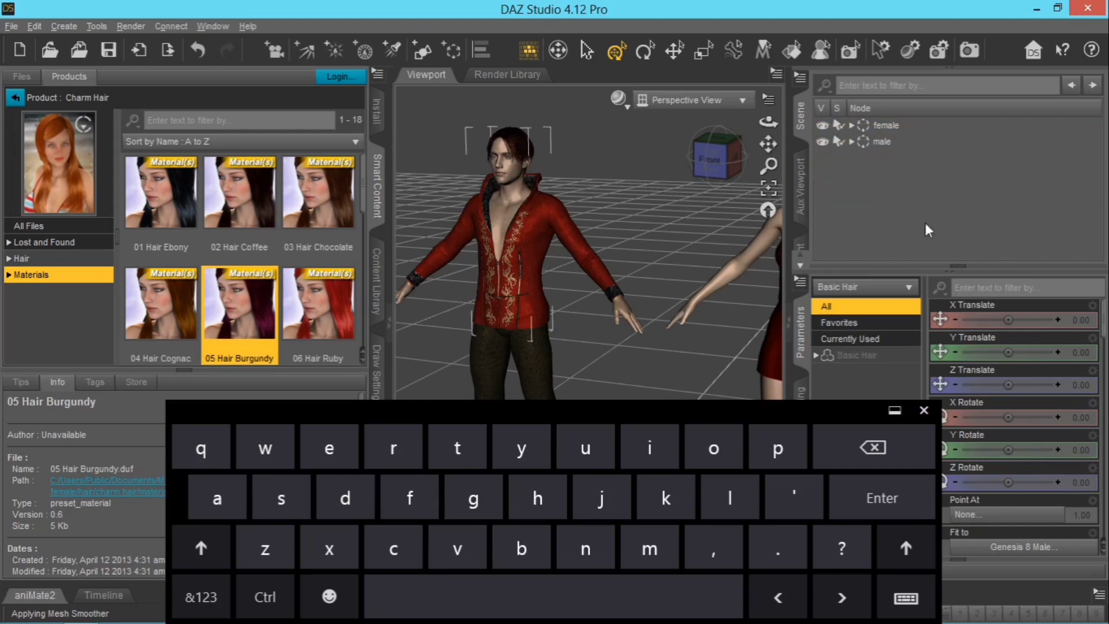
- Review which items are nested in the female group and in the male group
click(851, 125)
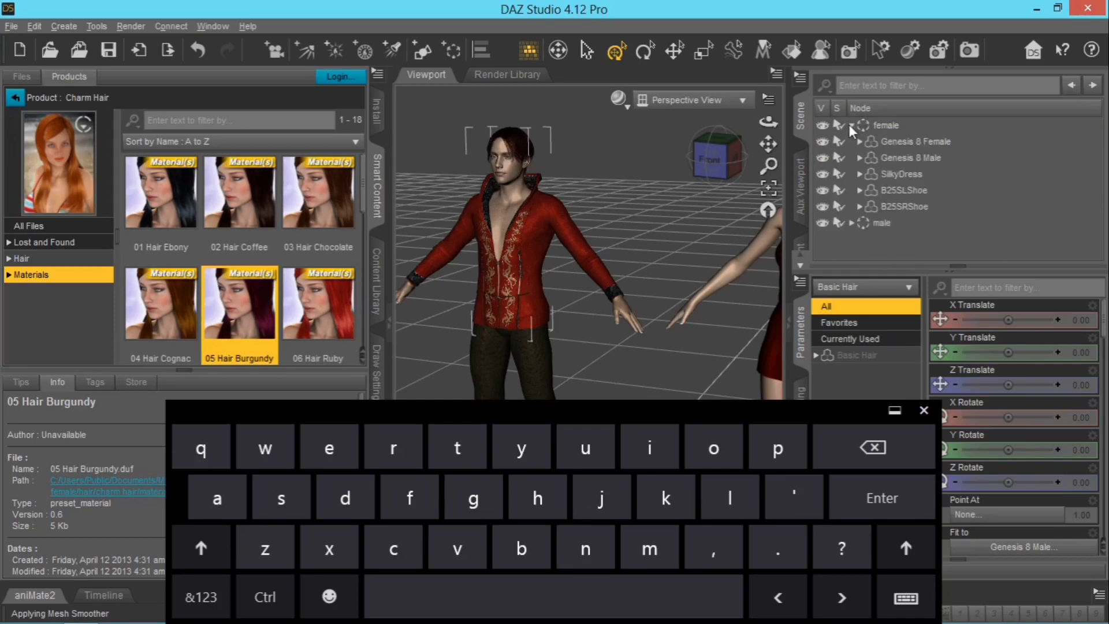
click(851, 125)
click(852, 142)
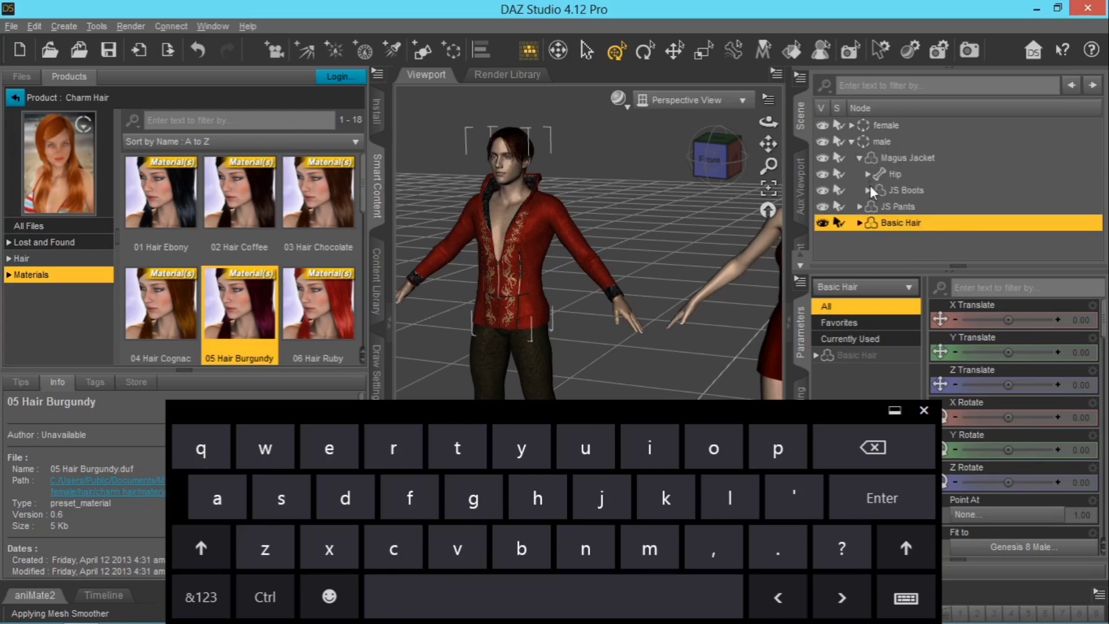
- Collapse the male group, dismiss the on-screen keyboard, and bring both full figures into view
click(851, 141)
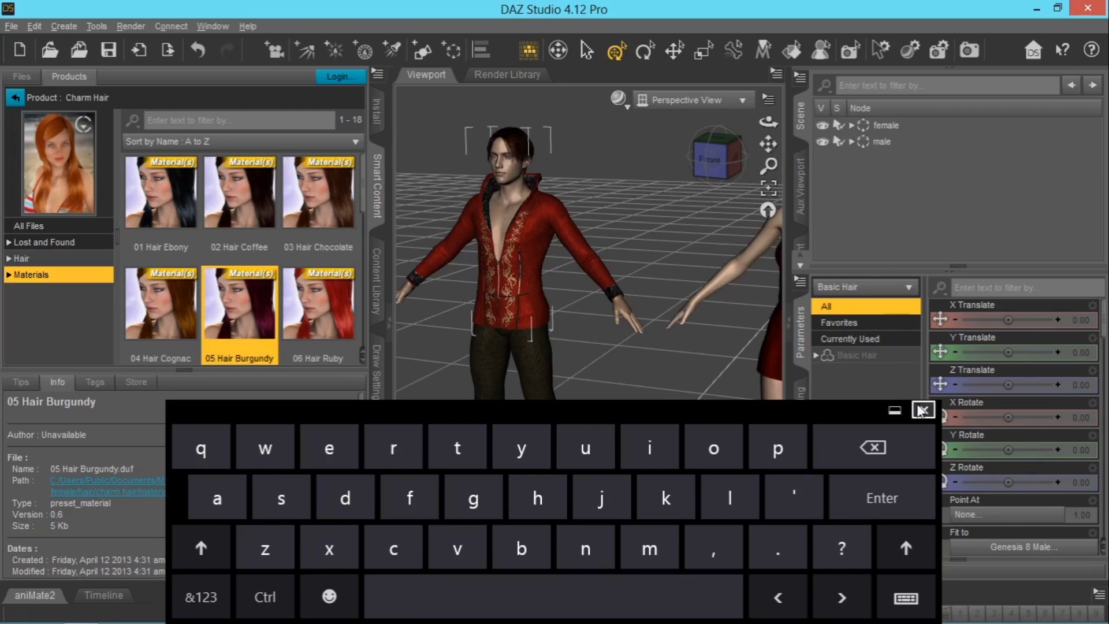
click(922, 410)
scroll(608, 449, down, 2)
scroll(630, 451, down, 1)
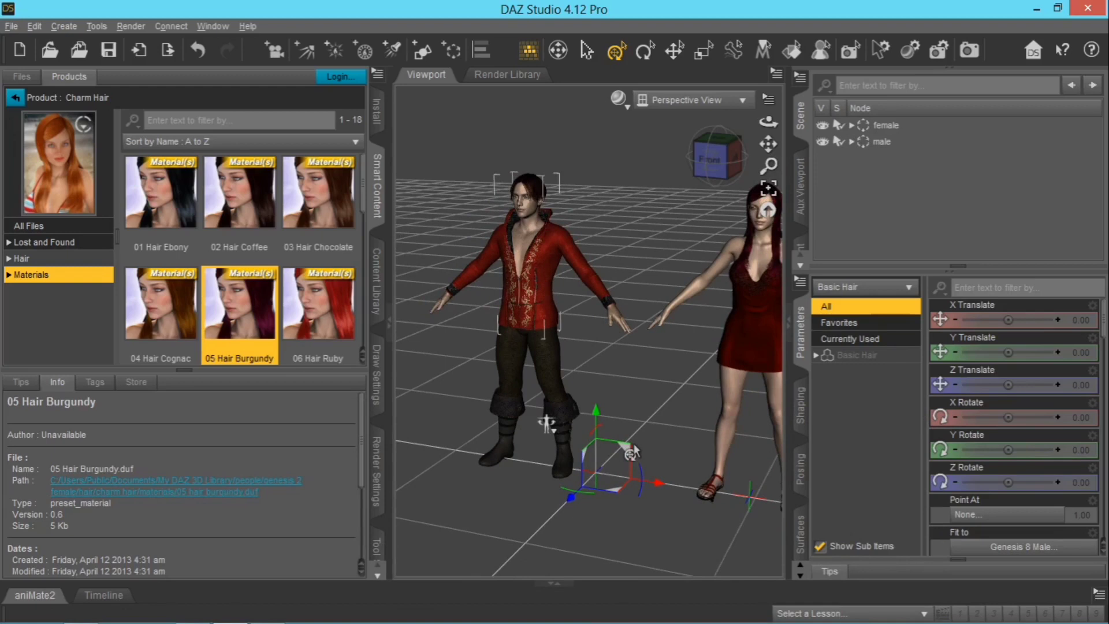
scroll(633, 453, down, 2)
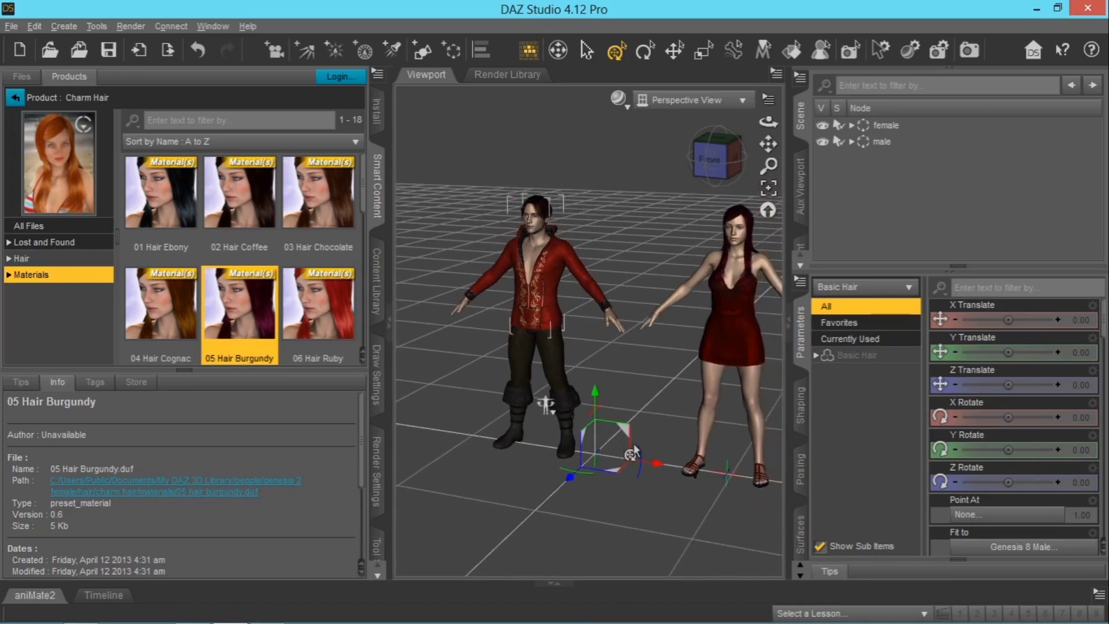
scroll(634, 451, down, 1)
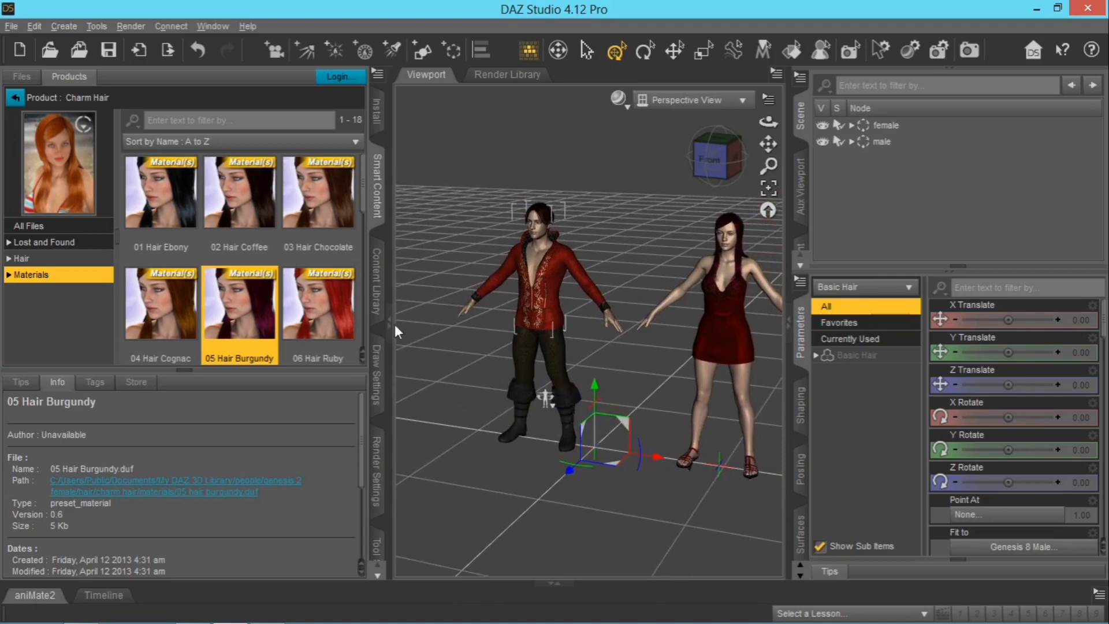
scroll(529, 236, up, 3)
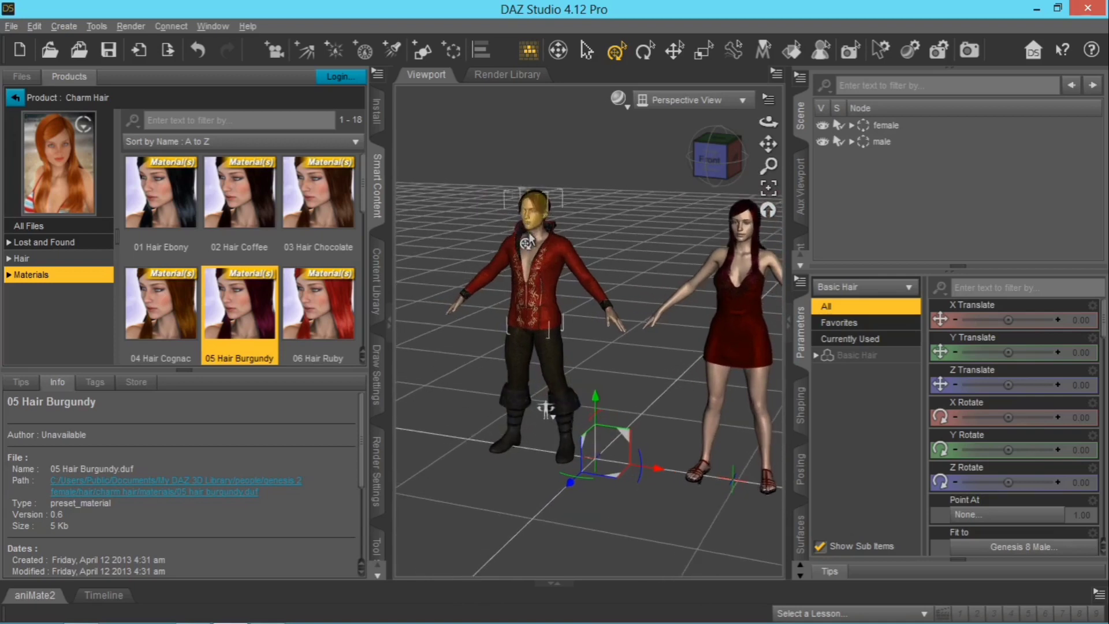
- Frame the Genesis 8 Male's head in a close-up front view and clear the selection
click(528, 235)
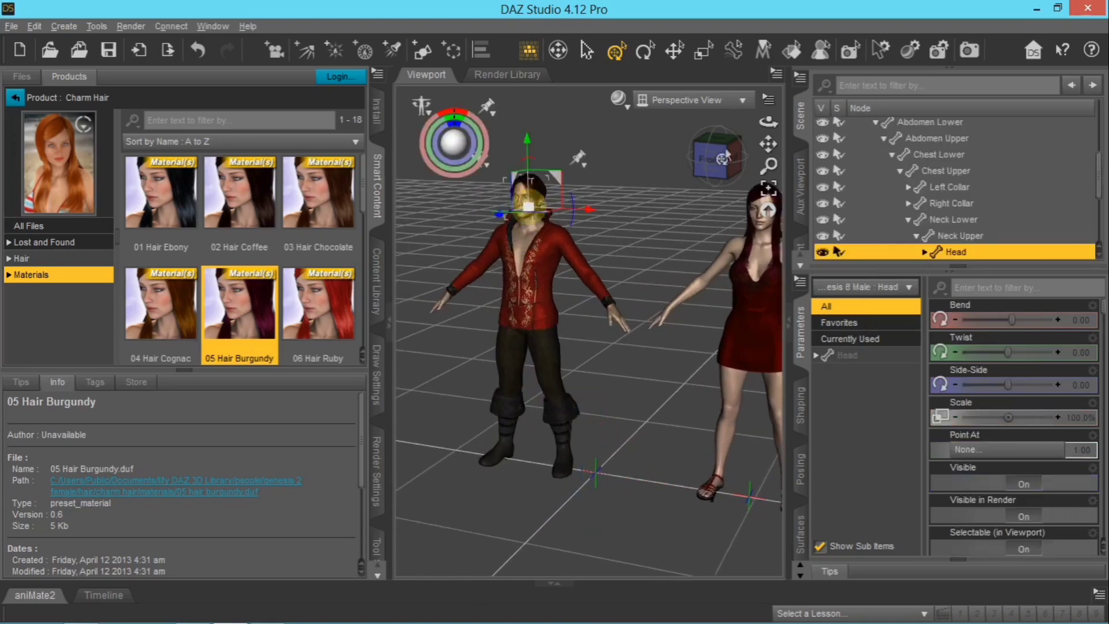
click(768, 187)
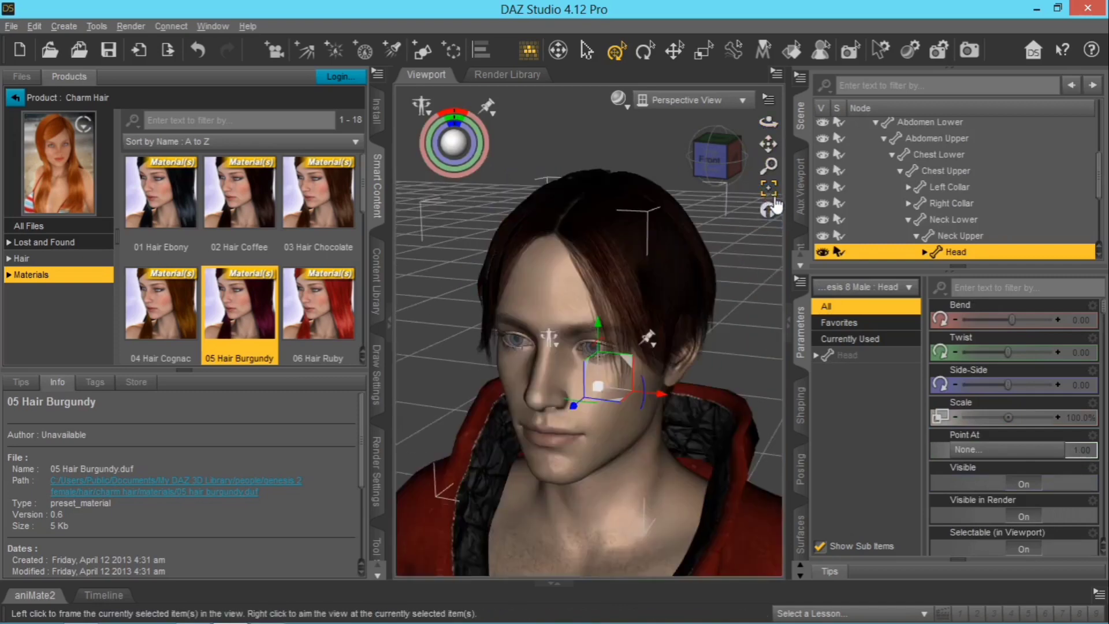
drag(768, 122, 742, 122)
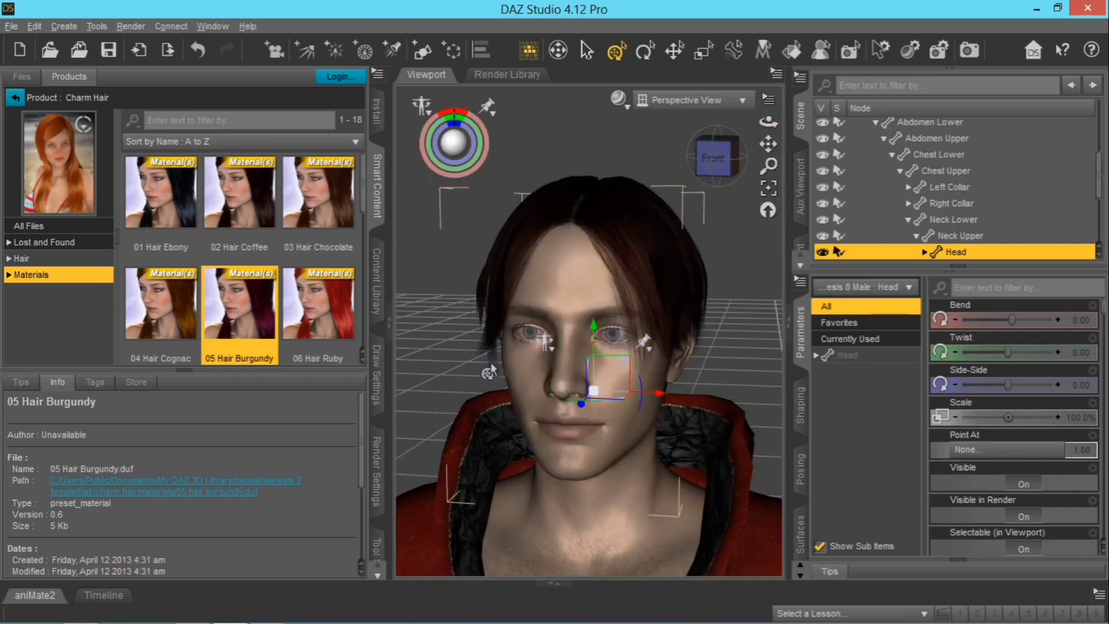
scroll(468, 290, up, 5)
scroll(462, 277, down, 4)
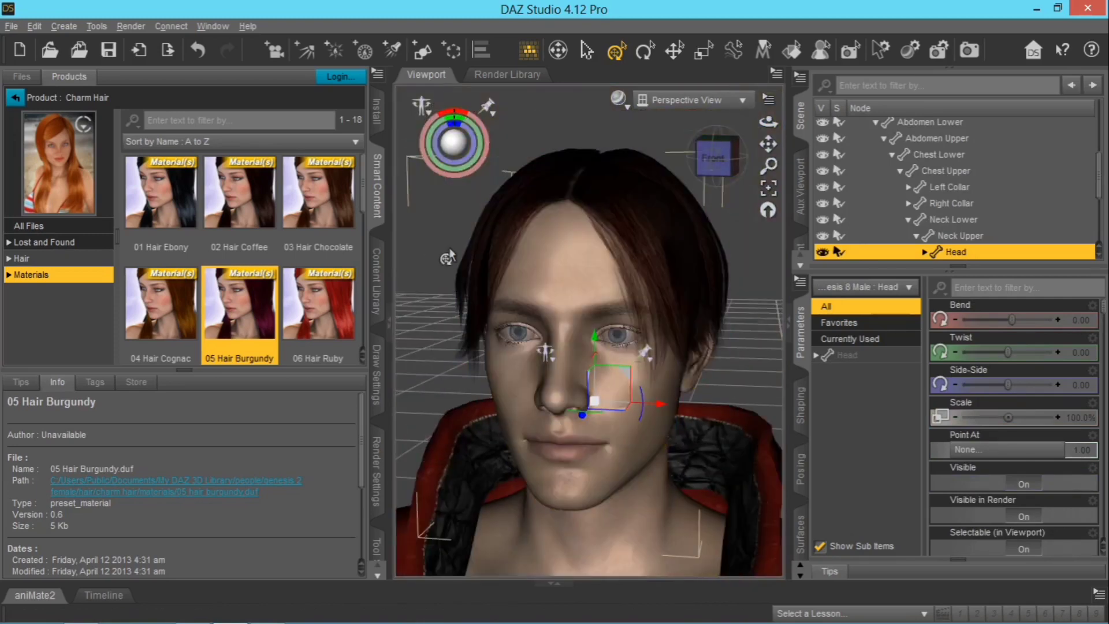
click(448, 248)
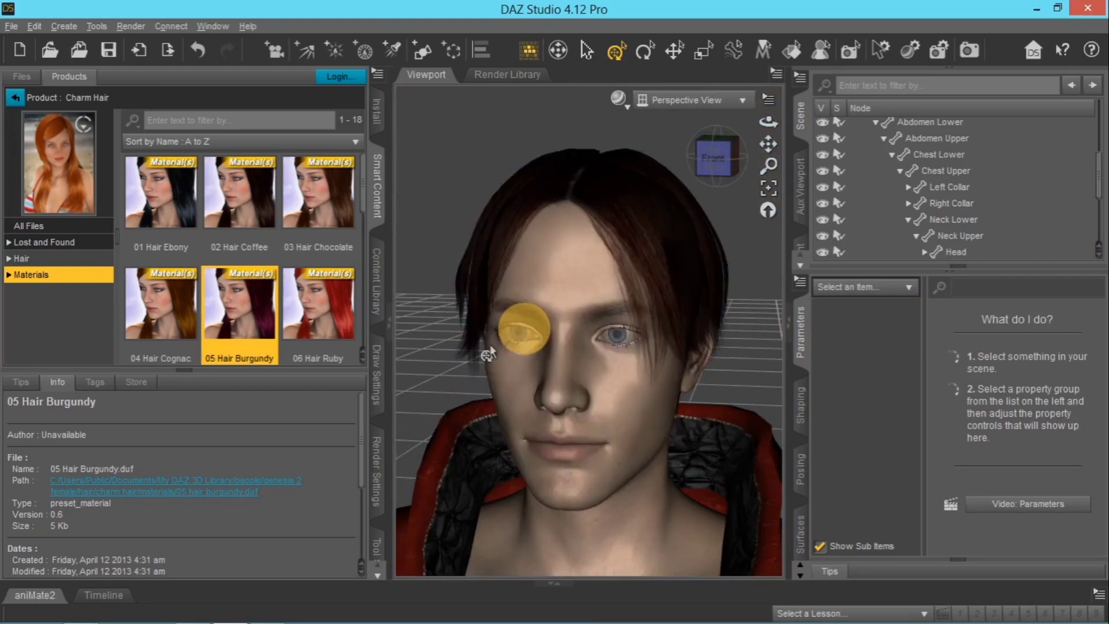
- Return to the product list, enlarge its pane, and search for "eye" among the Hair products and all products
click(15, 102)
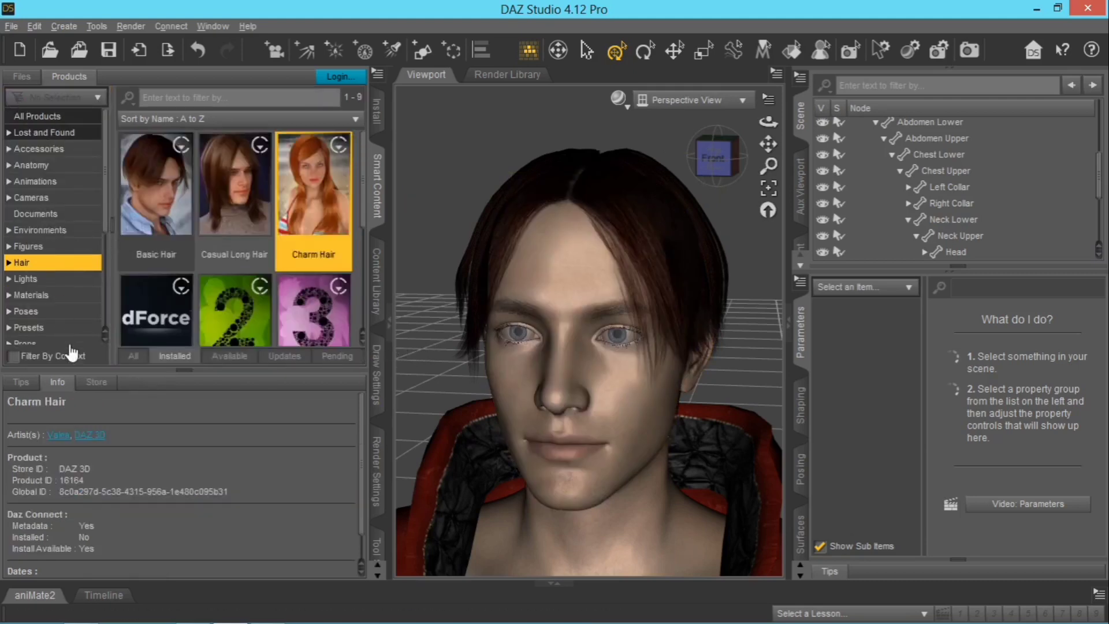
click(185, 370)
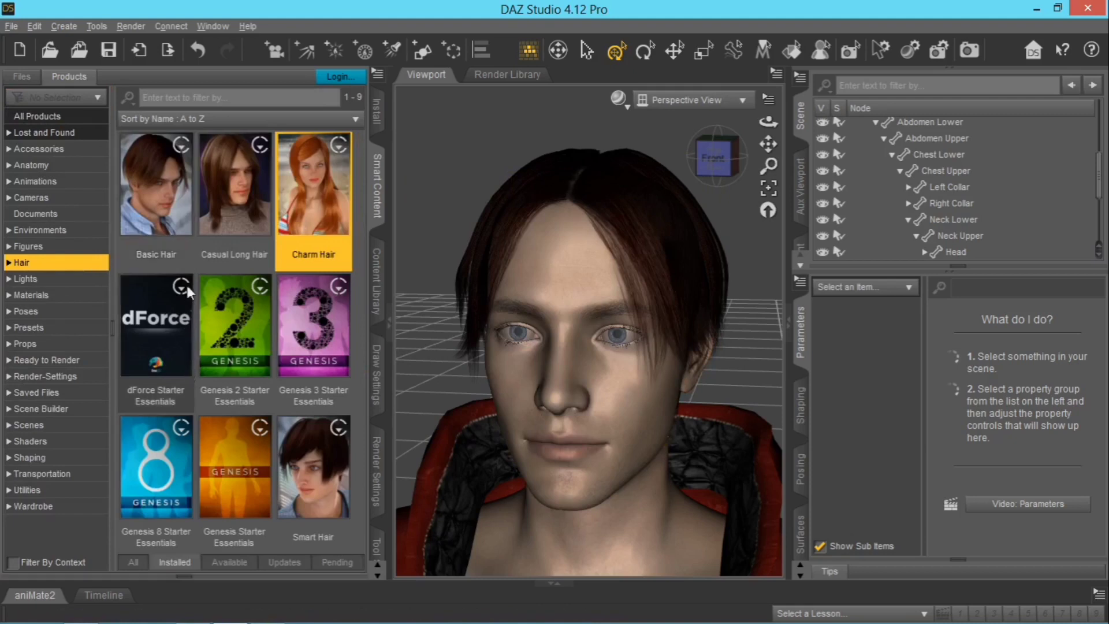
click(180, 97)
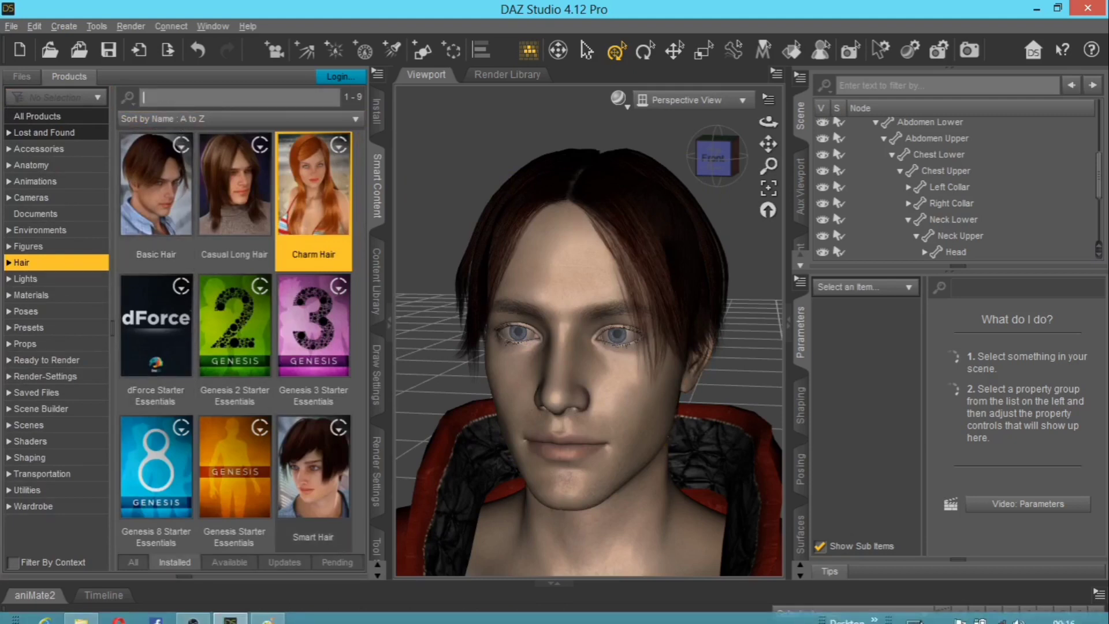
click(923, 616)
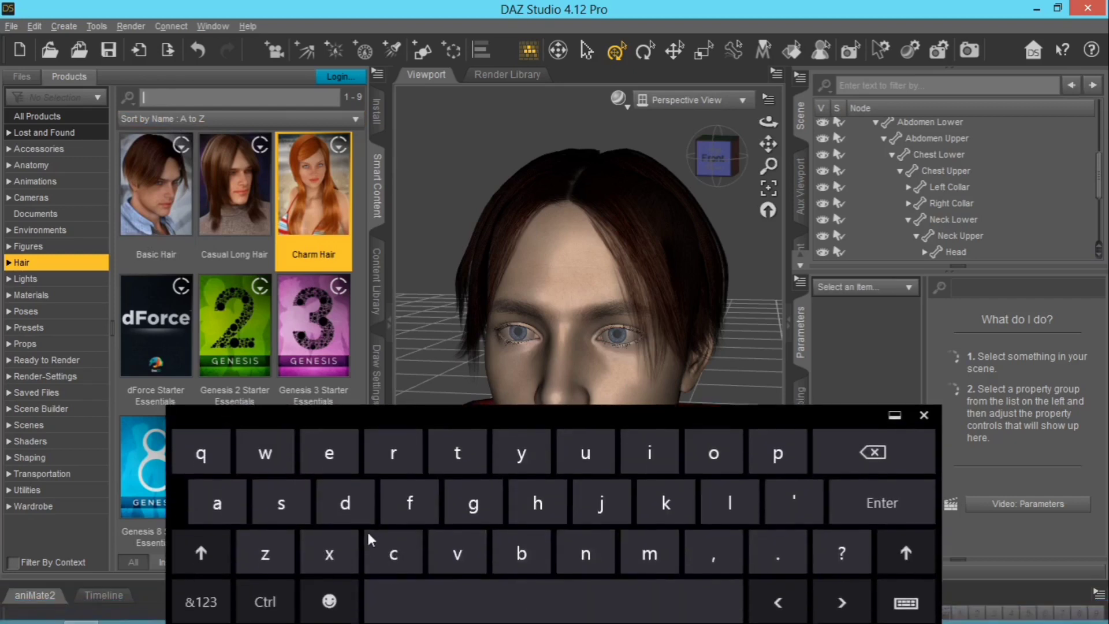
click(339, 456)
click(501, 447)
click(344, 449)
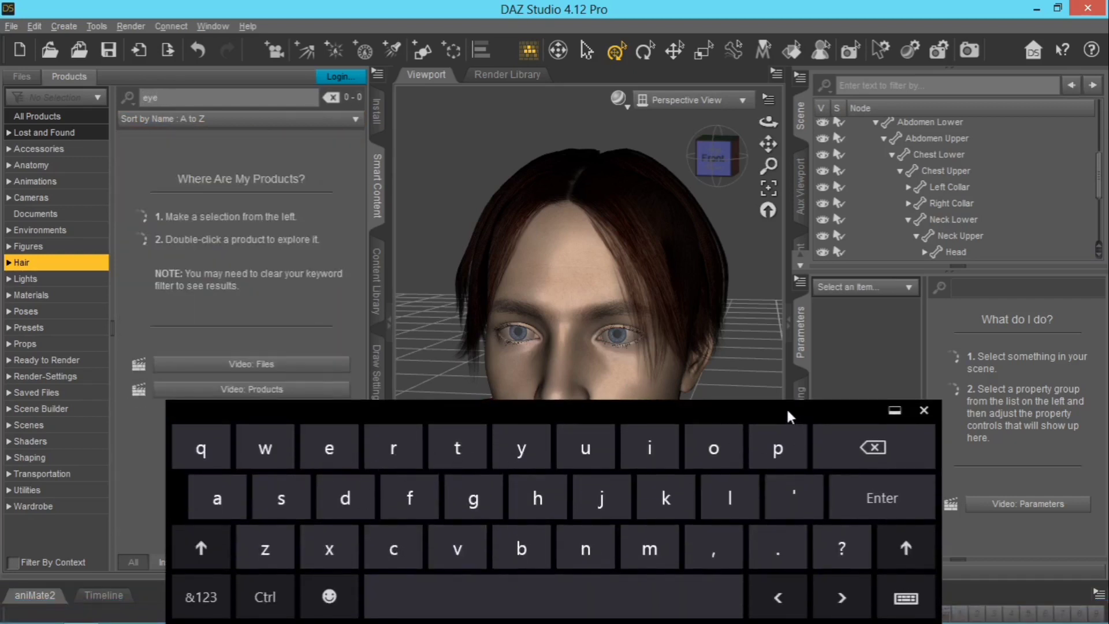
drag(785, 407, 791, 506)
click(924, 513)
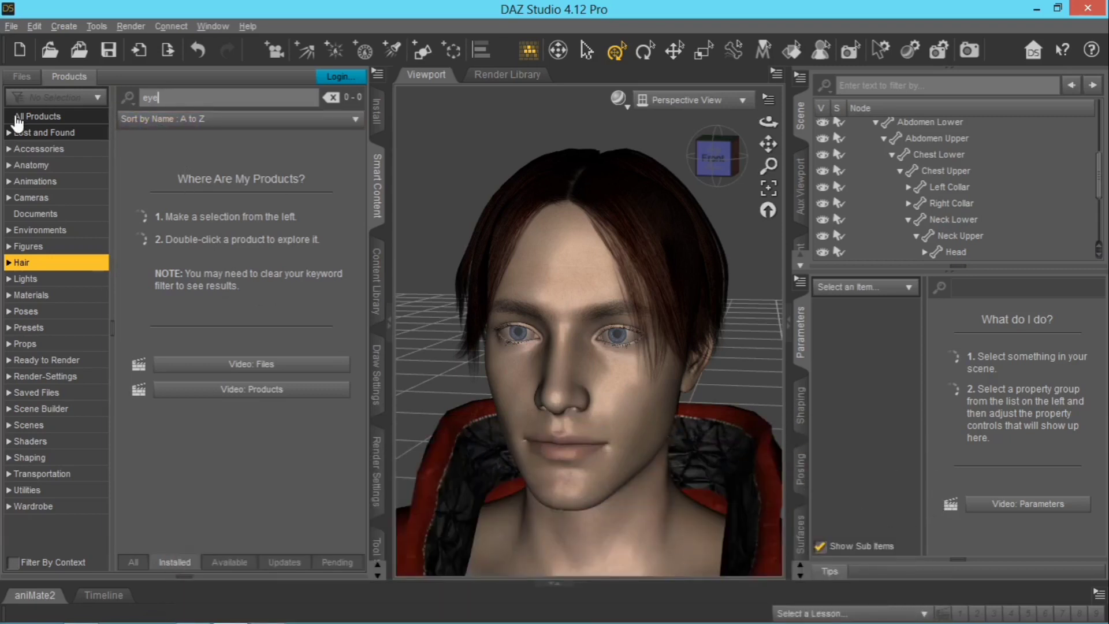
click(25, 119)
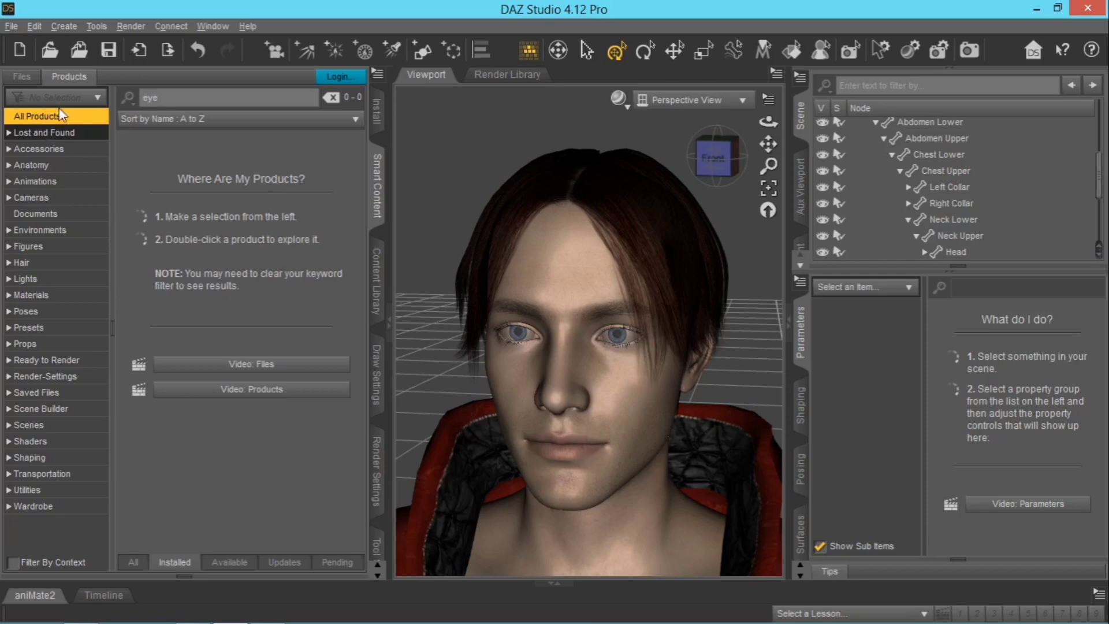
- Search the individual content files for "eye" across all file categories
click(22, 77)
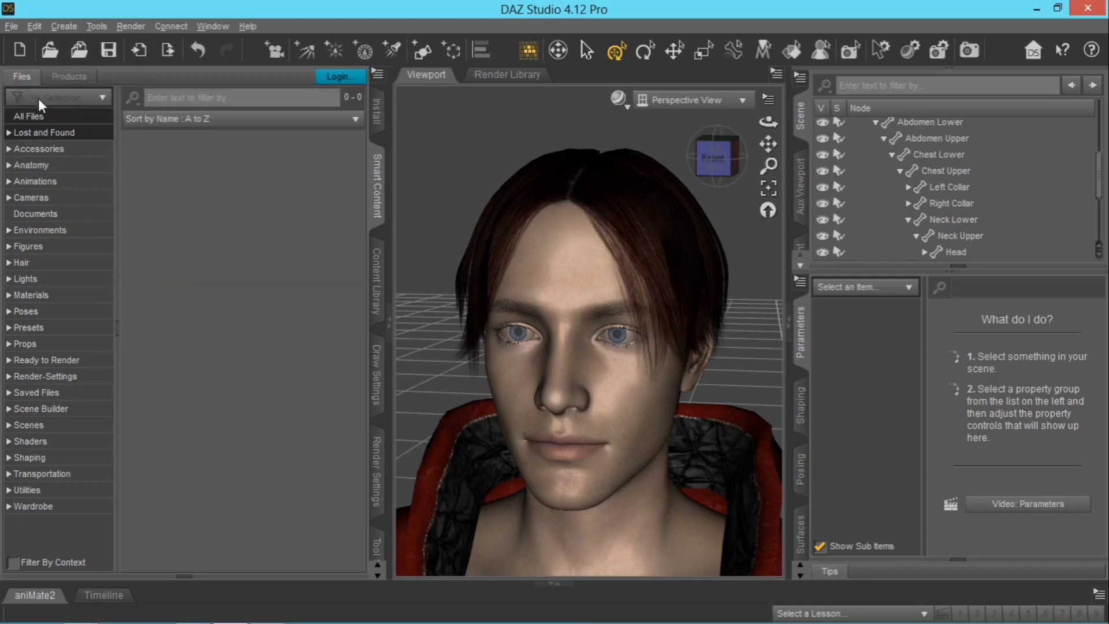
click(171, 97)
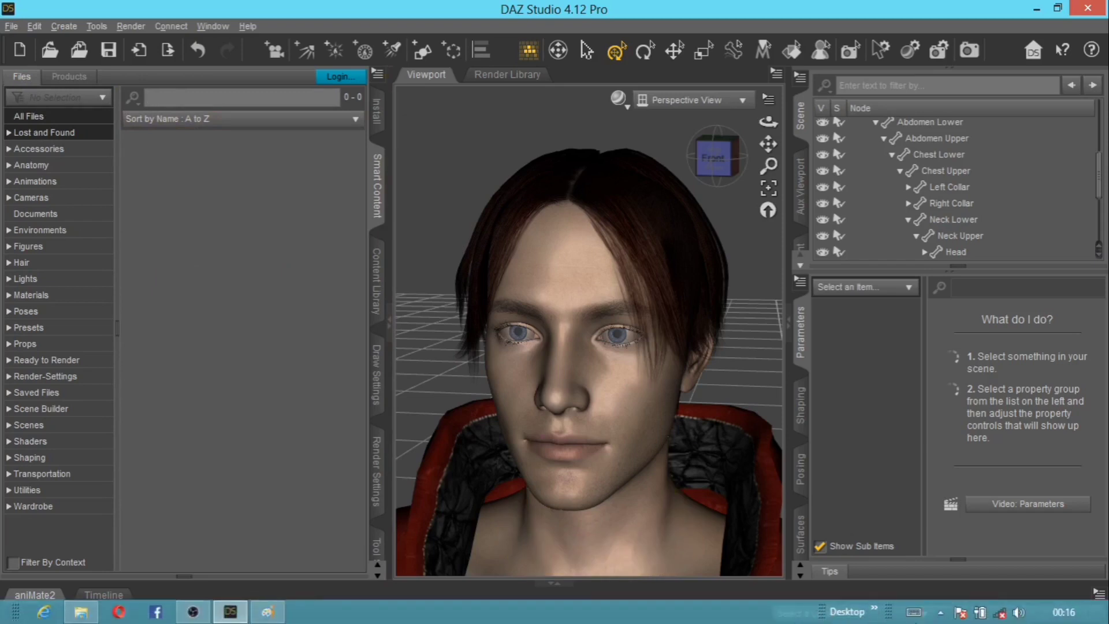
click(913, 613)
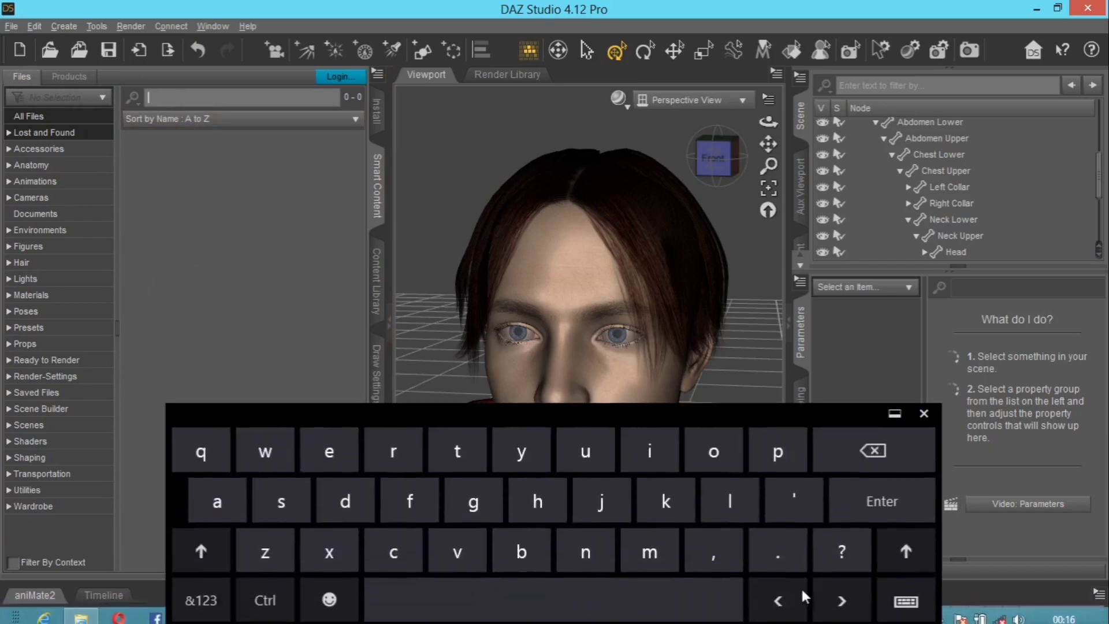
click(338, 454)
click(496, 452)
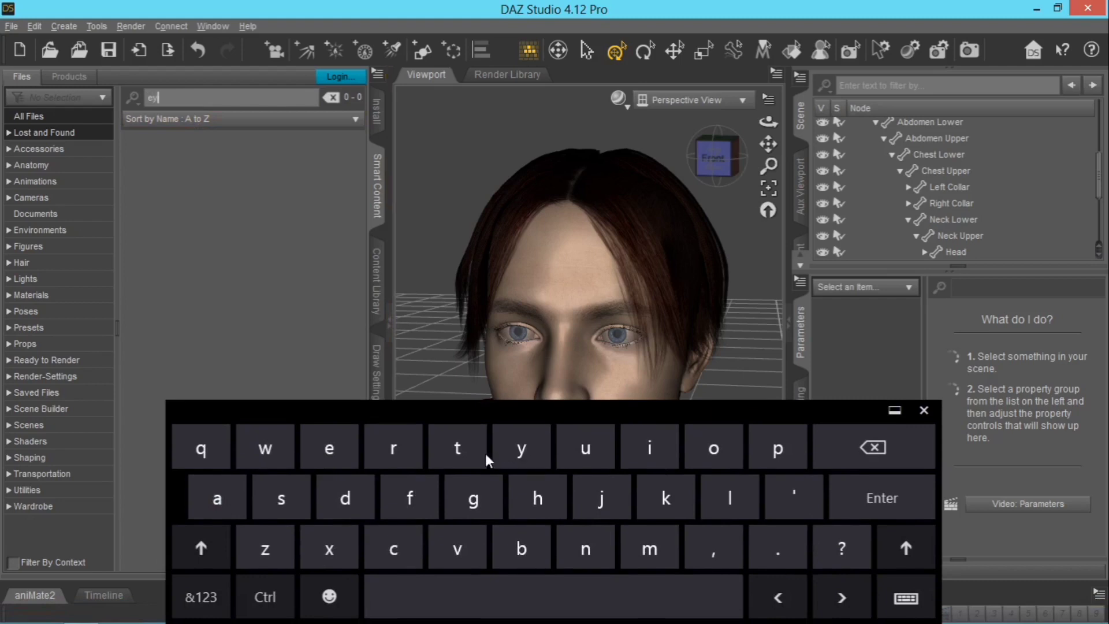
click(351, 446)
click(835, 500)
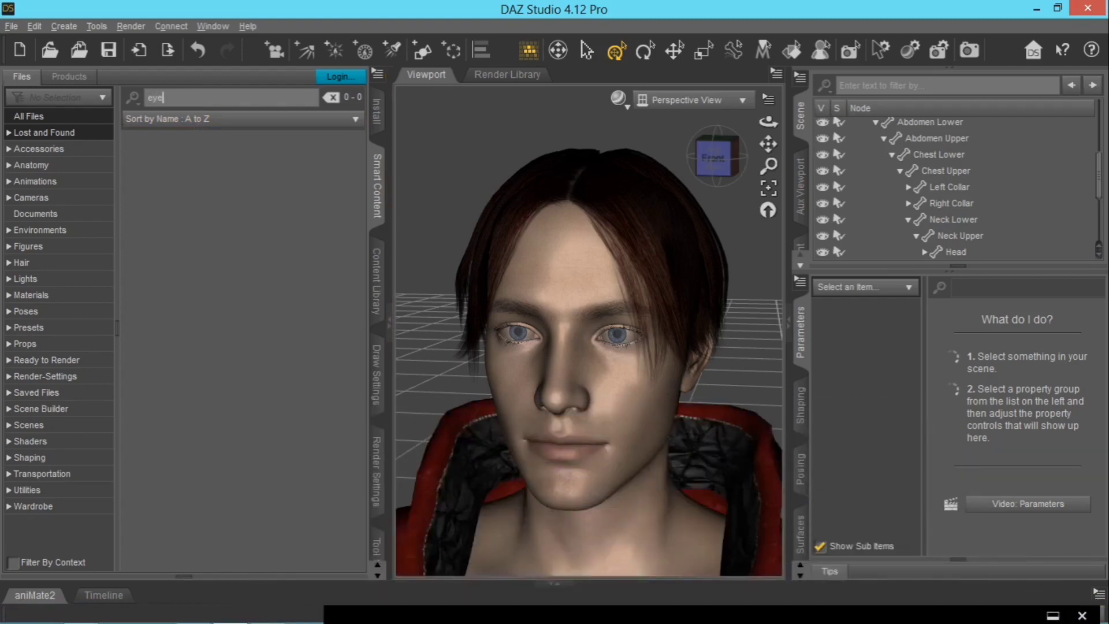
click(66, 118)
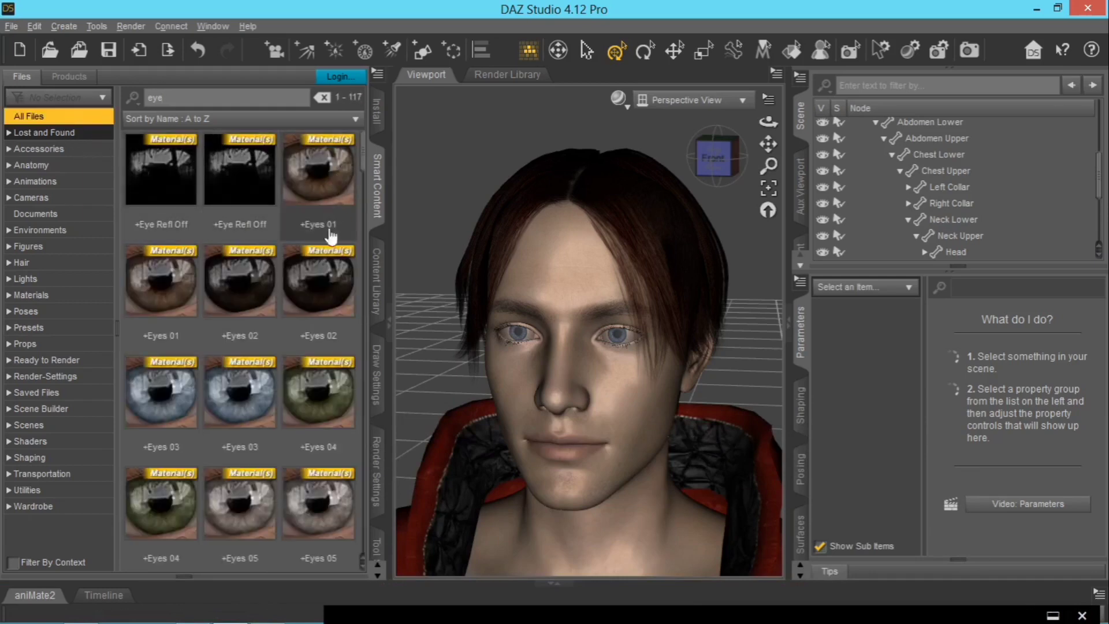
- Browse the eye material presets in the file results to compare the available eye colours and reflections
scroll(294, 356, down, 3)
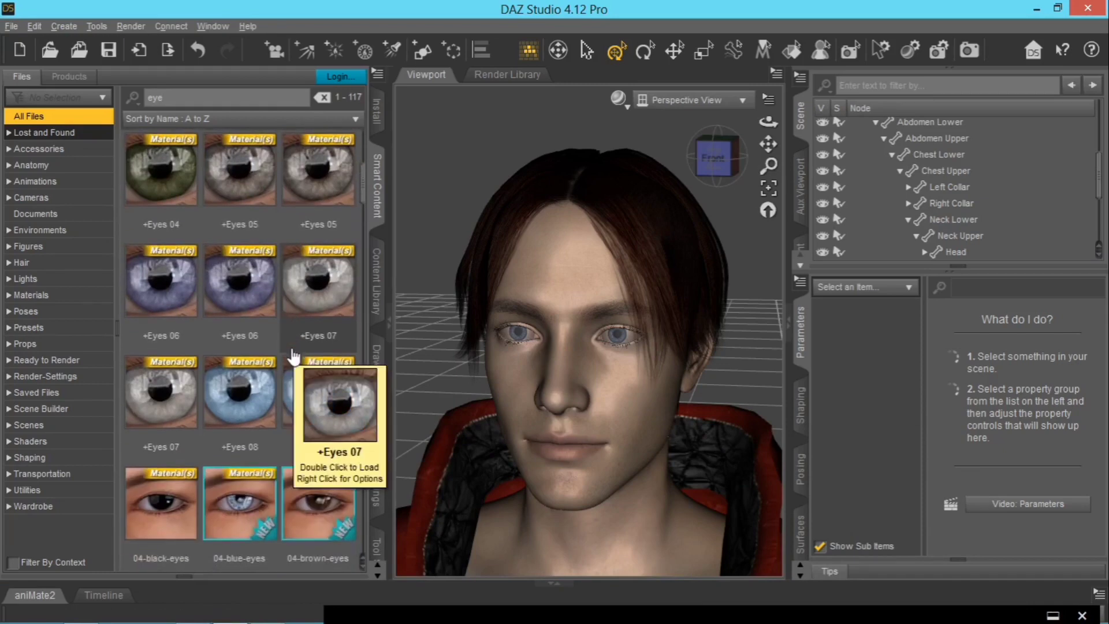
scroll(294, 356, down, 4)
scroll(294, 358, up, 4)
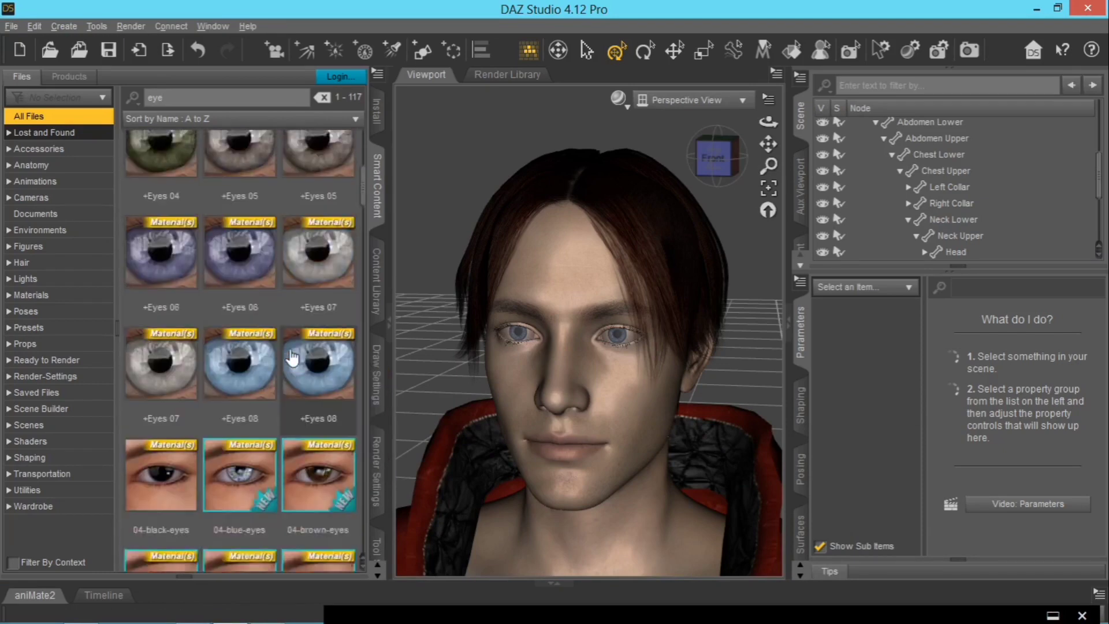
scroll(292, 358, down, 3)
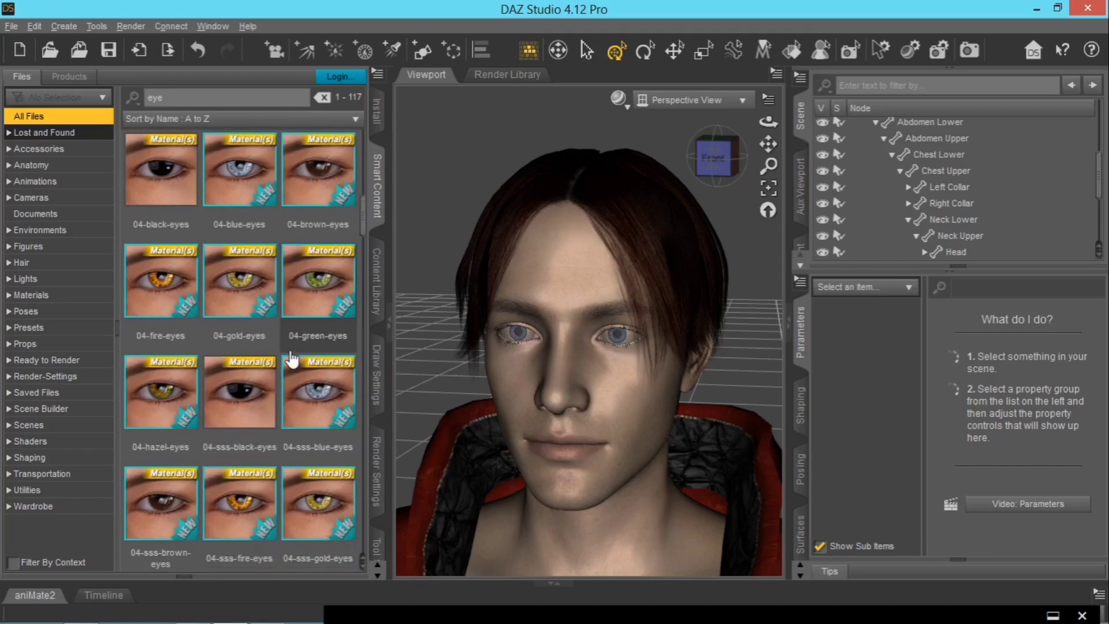
scroll(292, 358, down, 3)
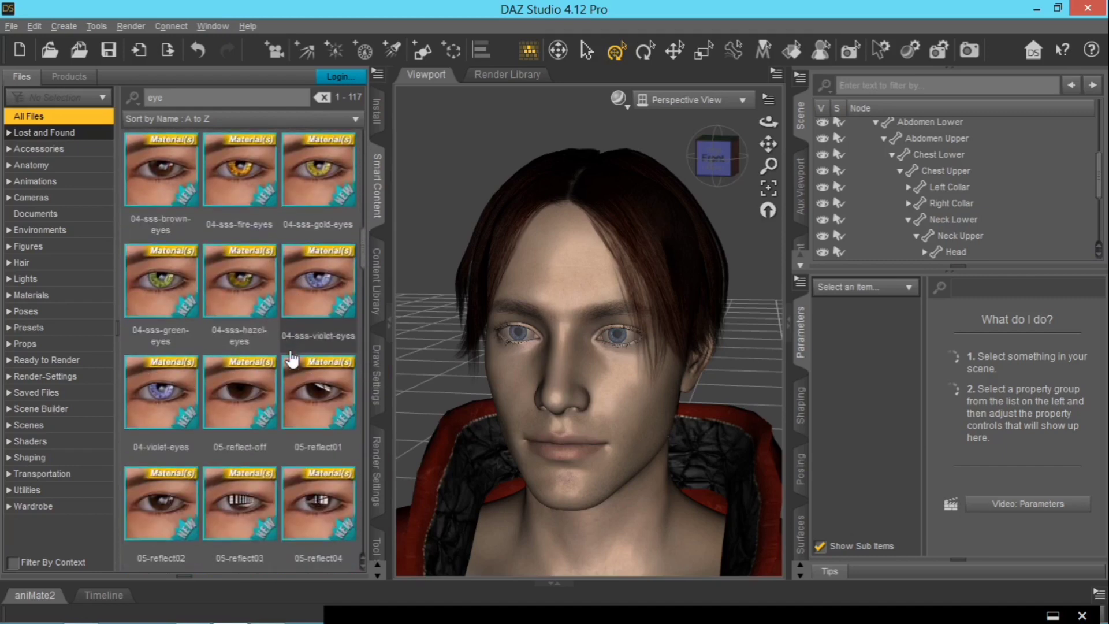
scroll(292, 360, down, 5)
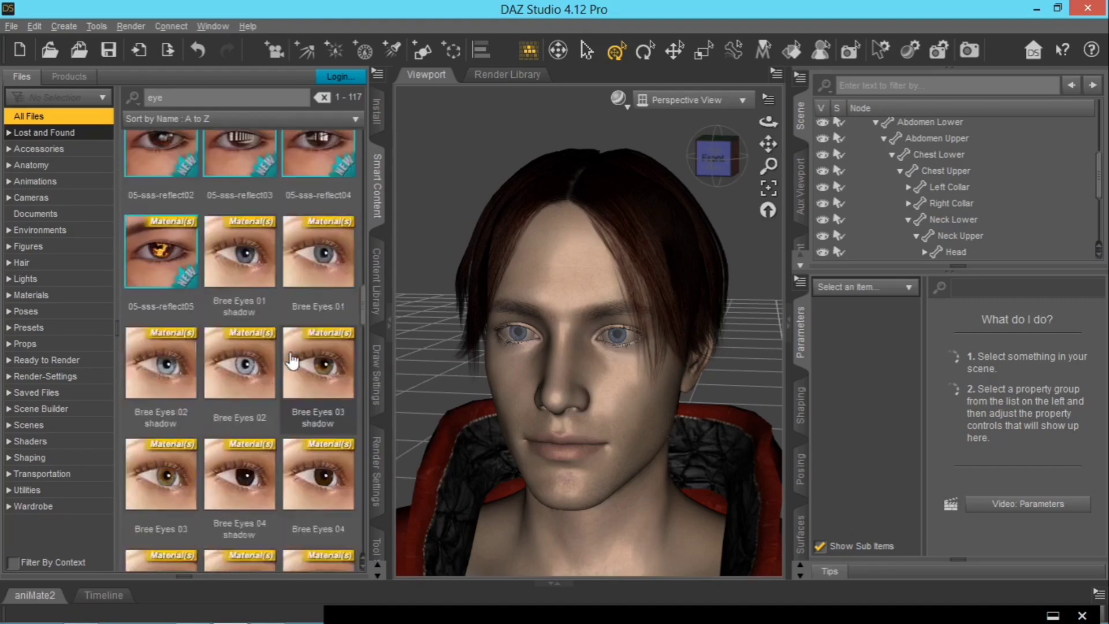
scroll(292, 359, up, 6)
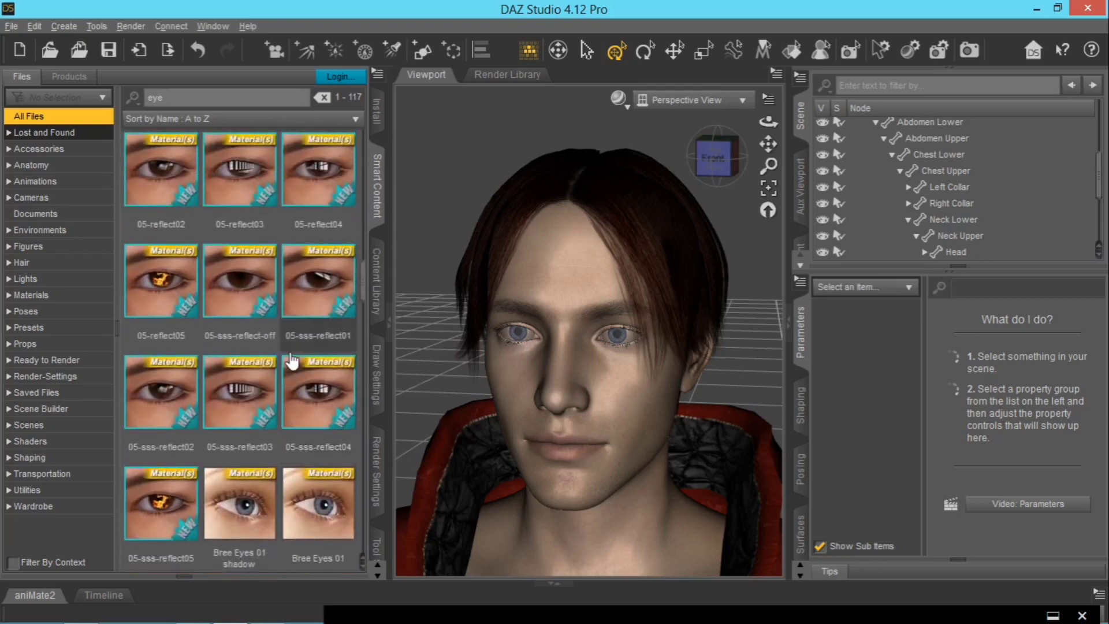
scroll(292, 361, up, 5)
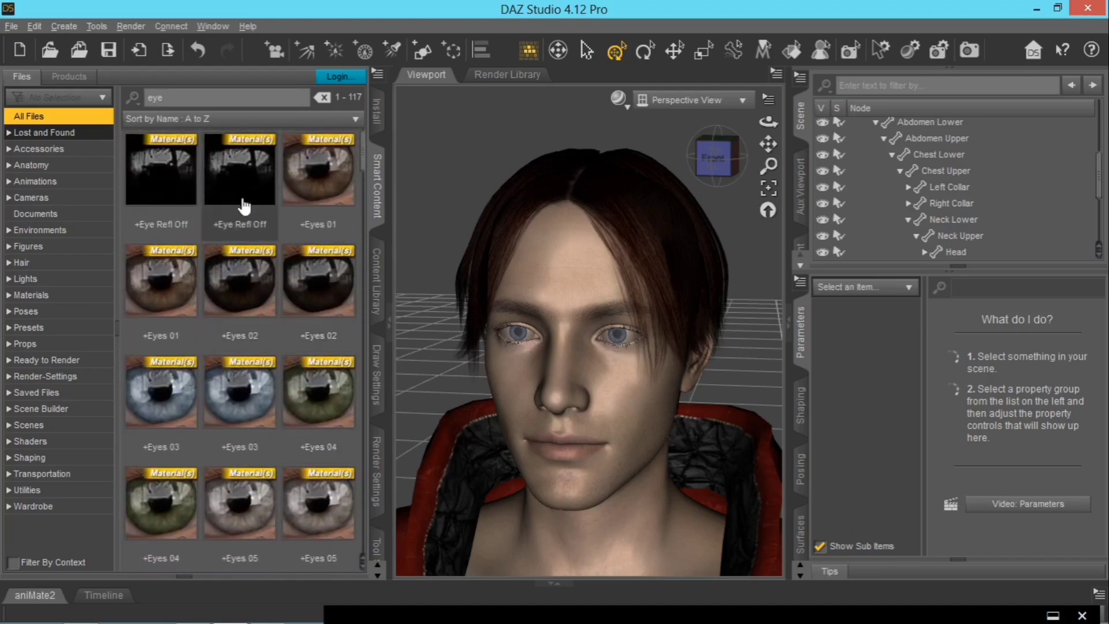
scroll(298, 316, down, 5)
scroll(299, 325, down, 5)
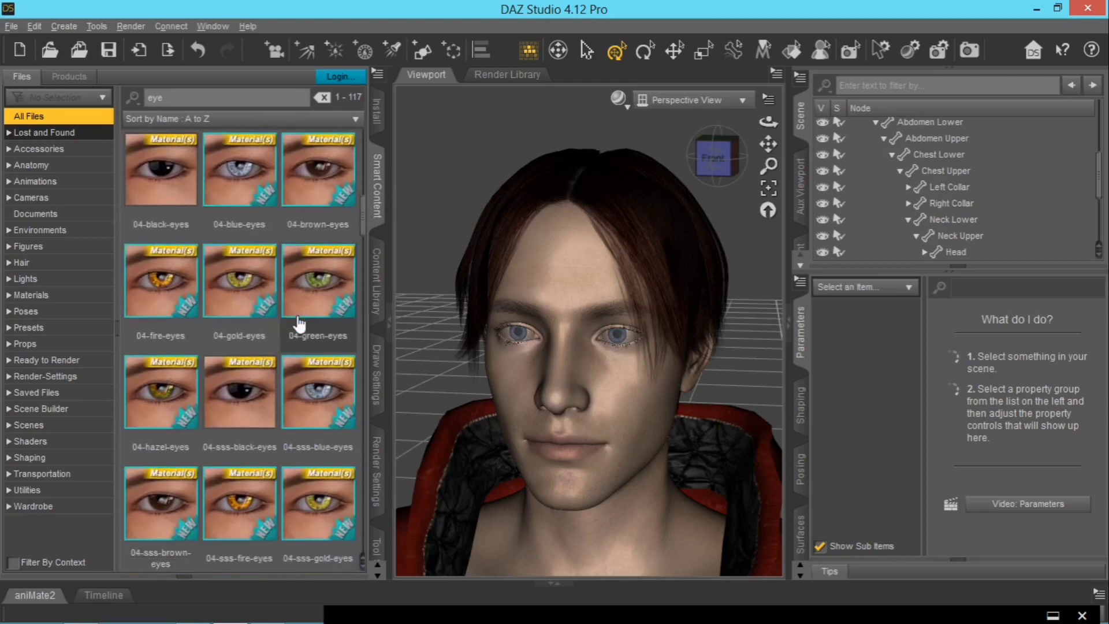
scroll(300, 324, down, 8)
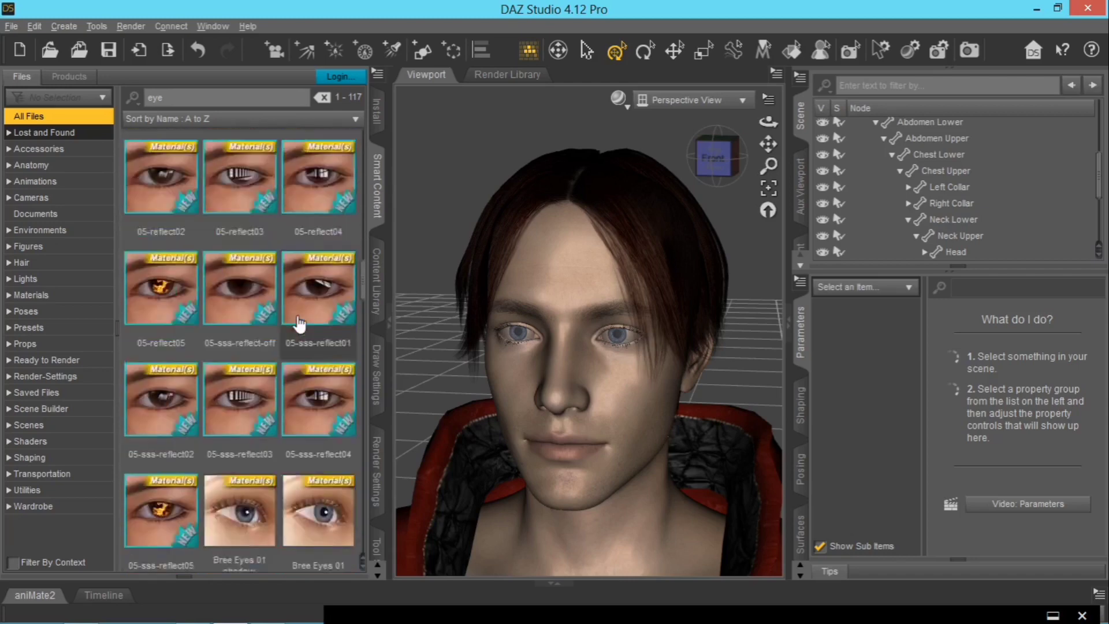
scroll(299, 324, down, 3)
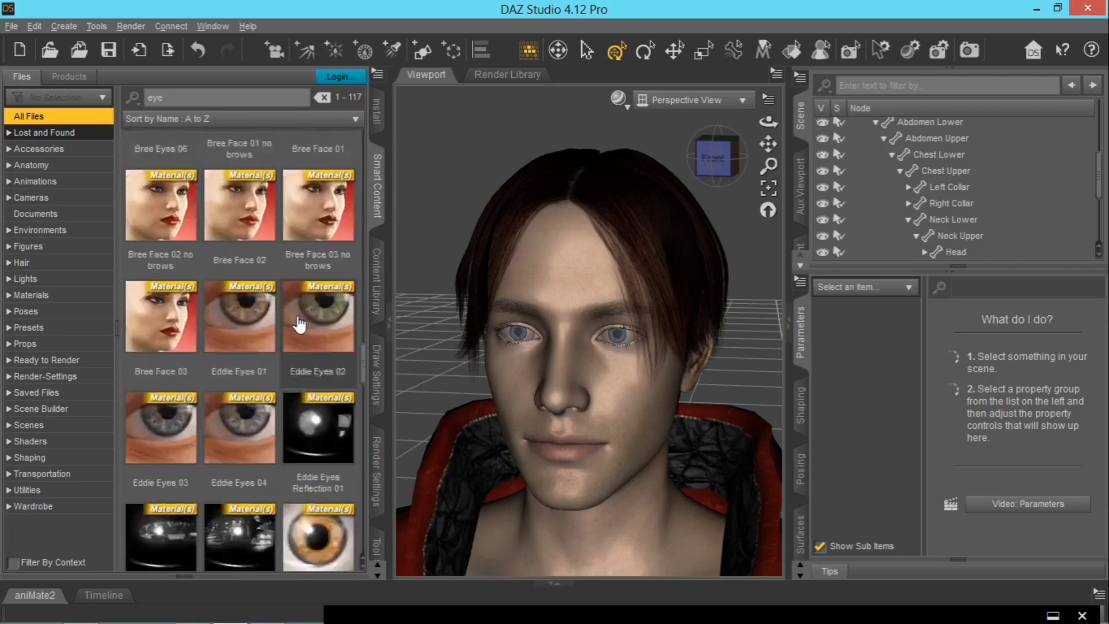
scroll(299, 325, up, 10)
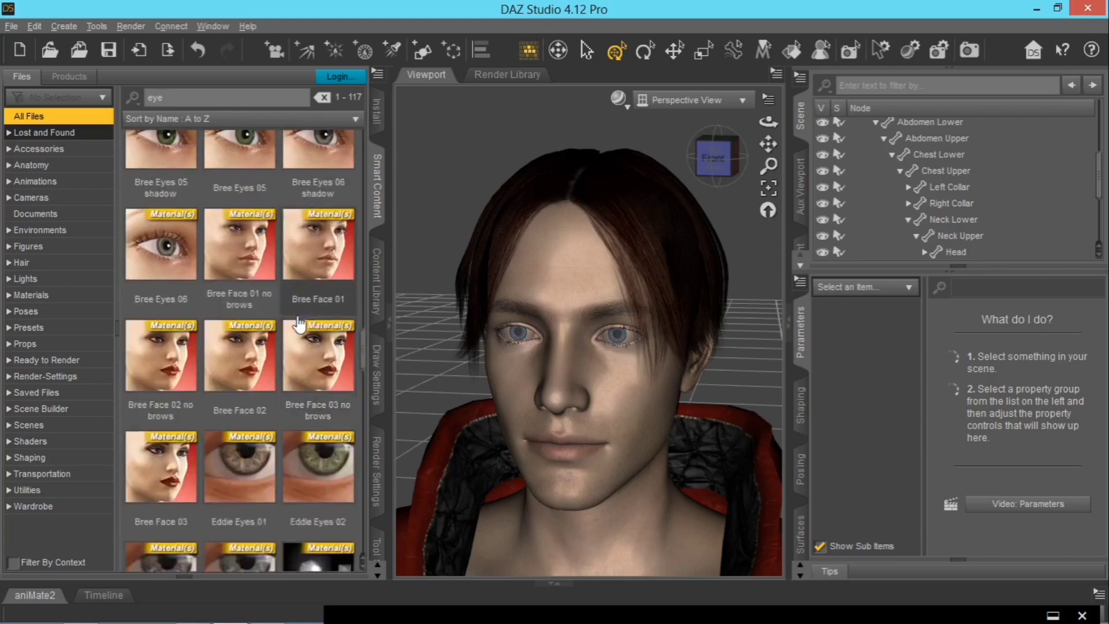
scroll(298, 323, up, 5)
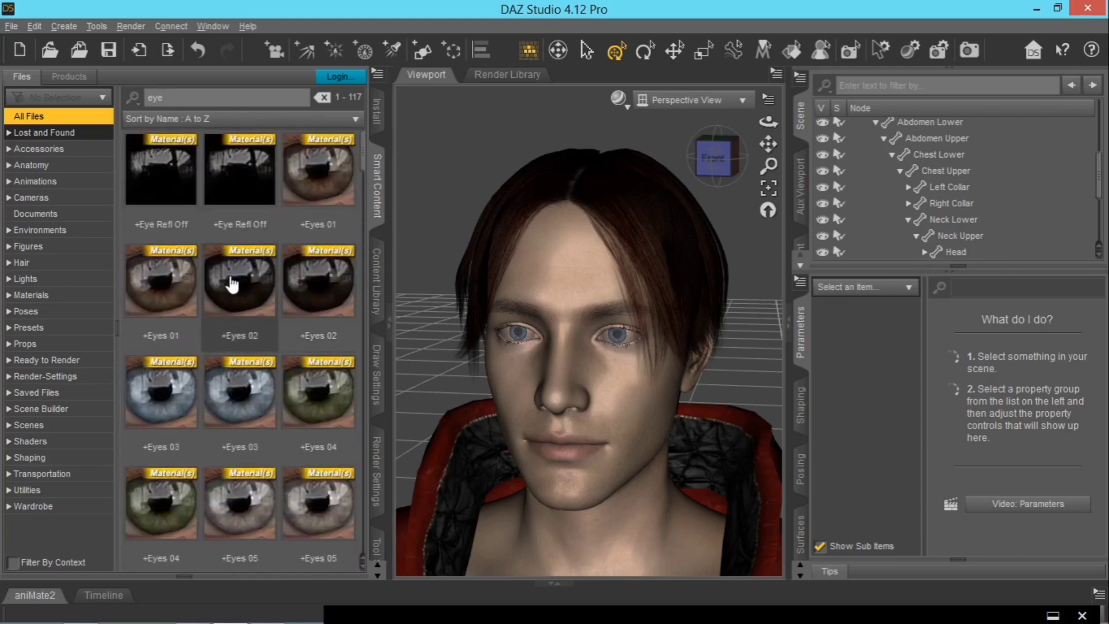
- Apply the +Eyes 02 material preset to the Genesis 8 Male's eyes, face him from the front and clear the selection
mouse_move(232, 284)
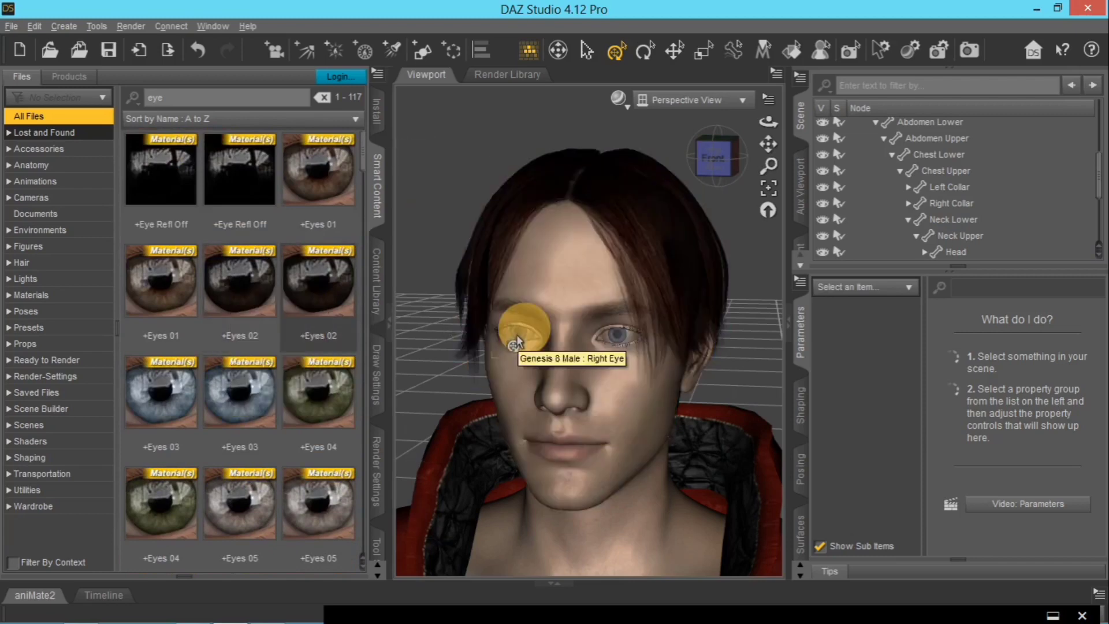
click(511, 333)
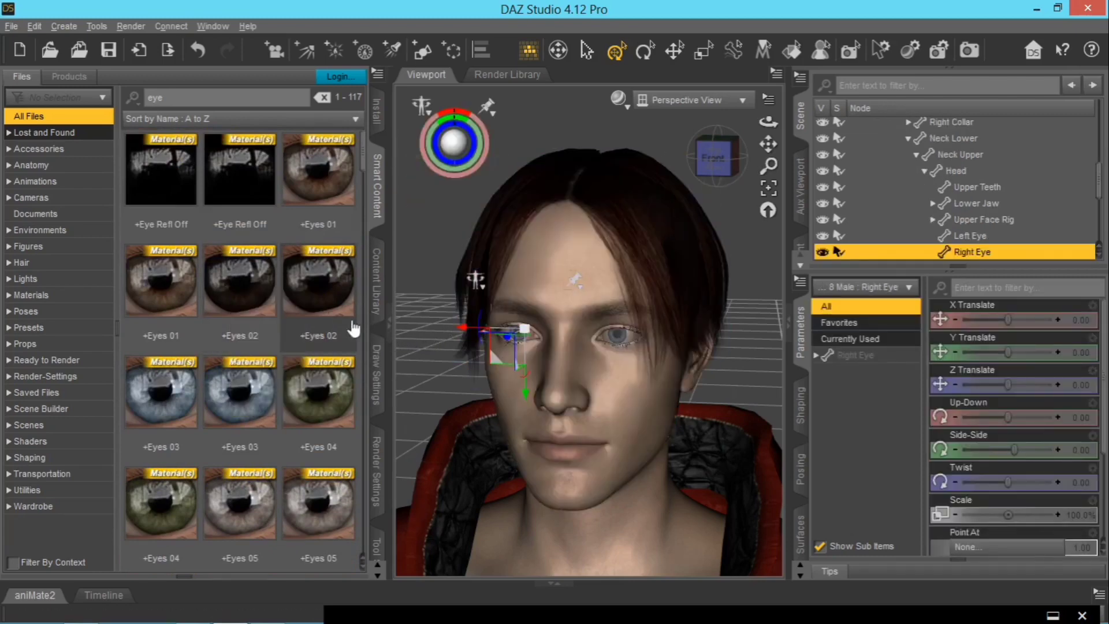
double_click(245, 298)
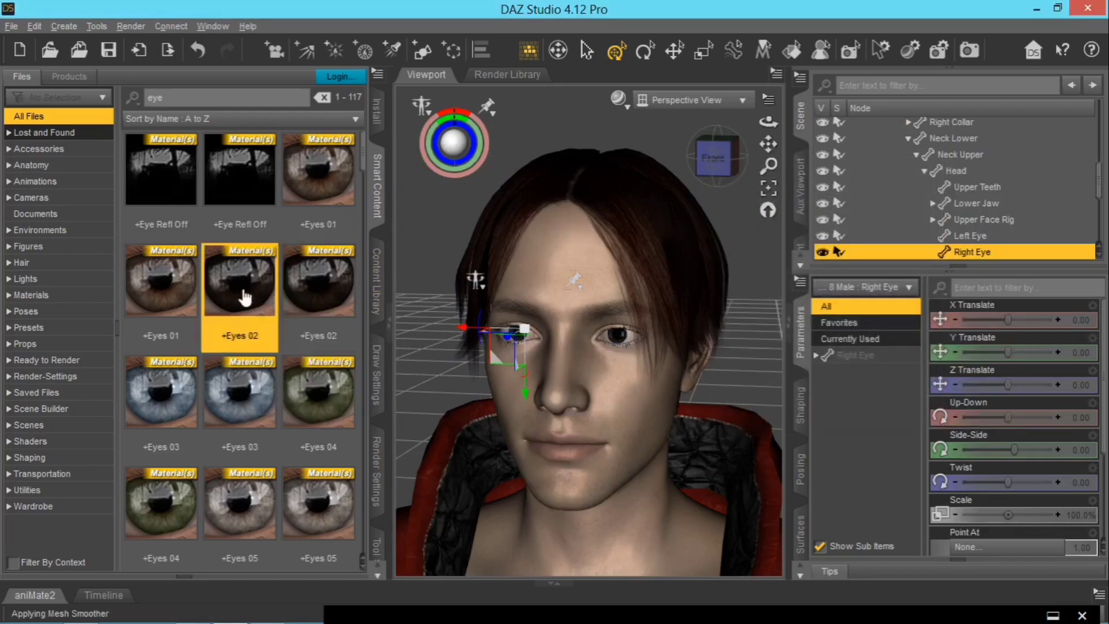
drag(768, 123, 735, 231)
click(735, 225)
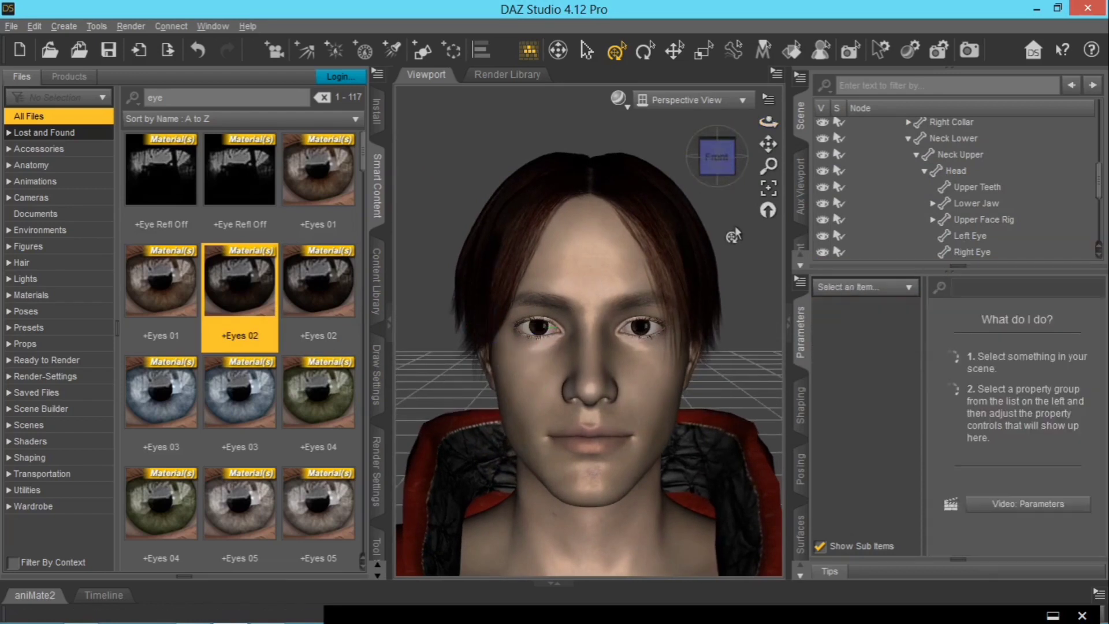
- Inspect the contents of the female and male groups in the scene hierarchy
scroll(867, 196, up, 10)
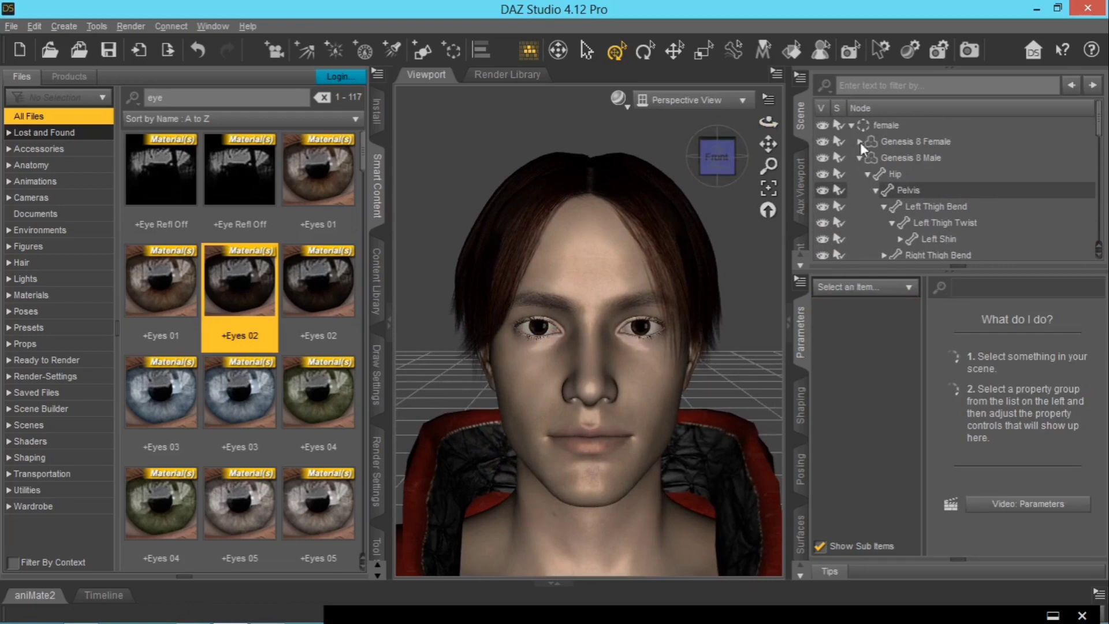
click(851, 125)
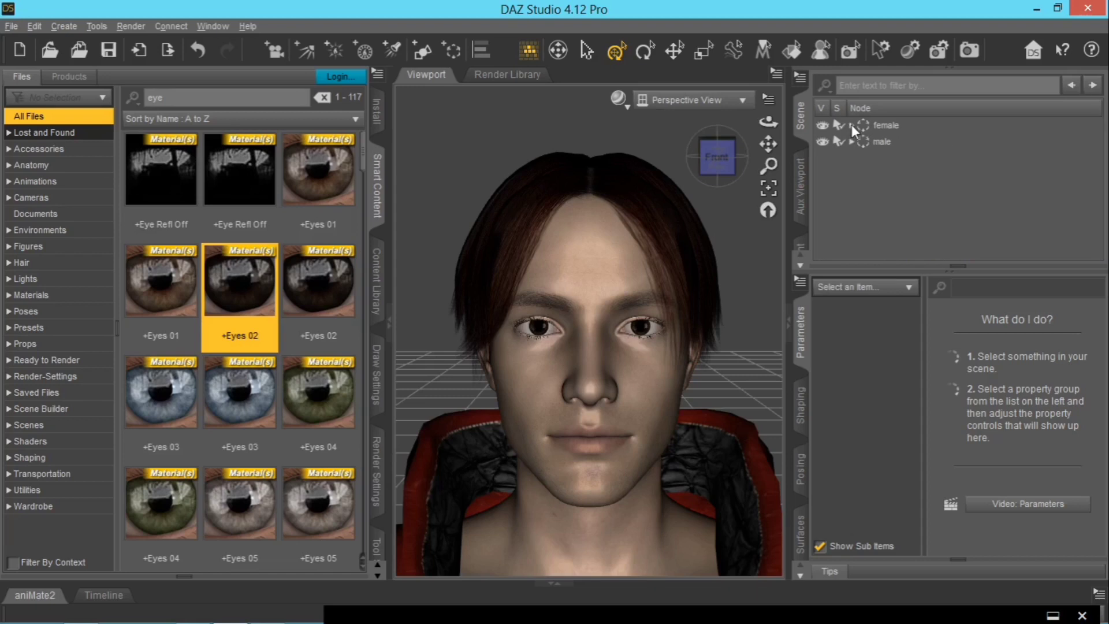
click(881, 142)
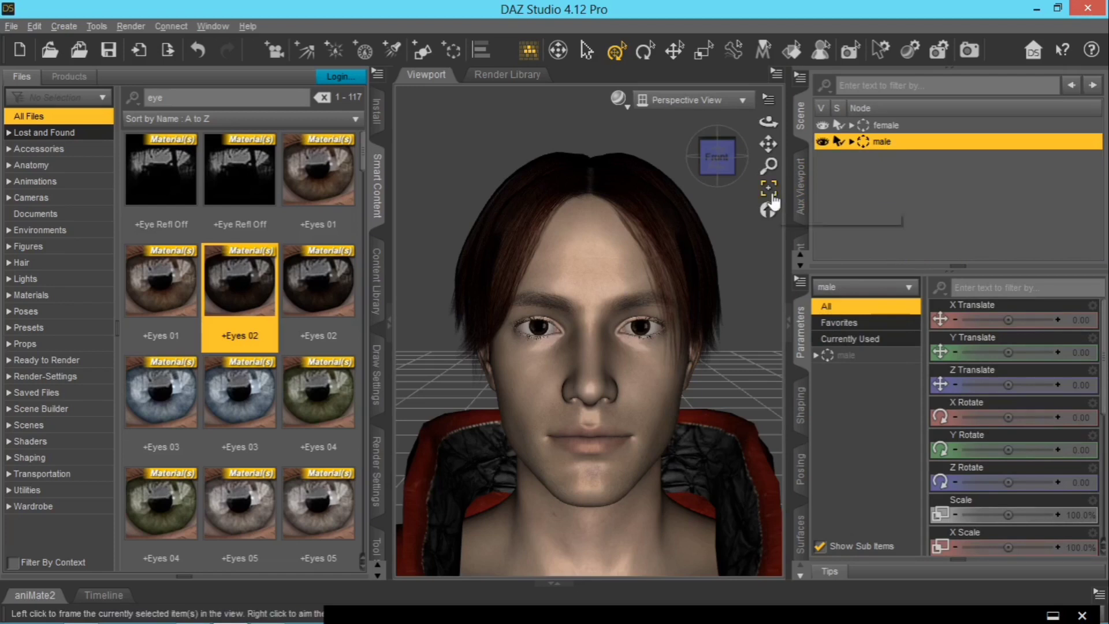
click(852, 141)
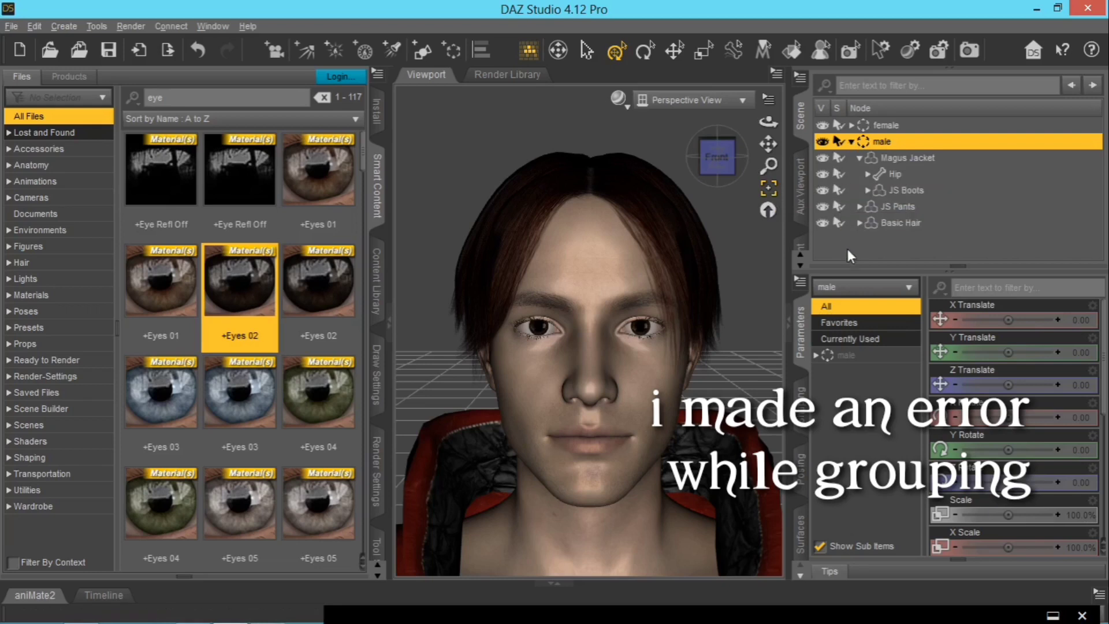
click(851, 124)
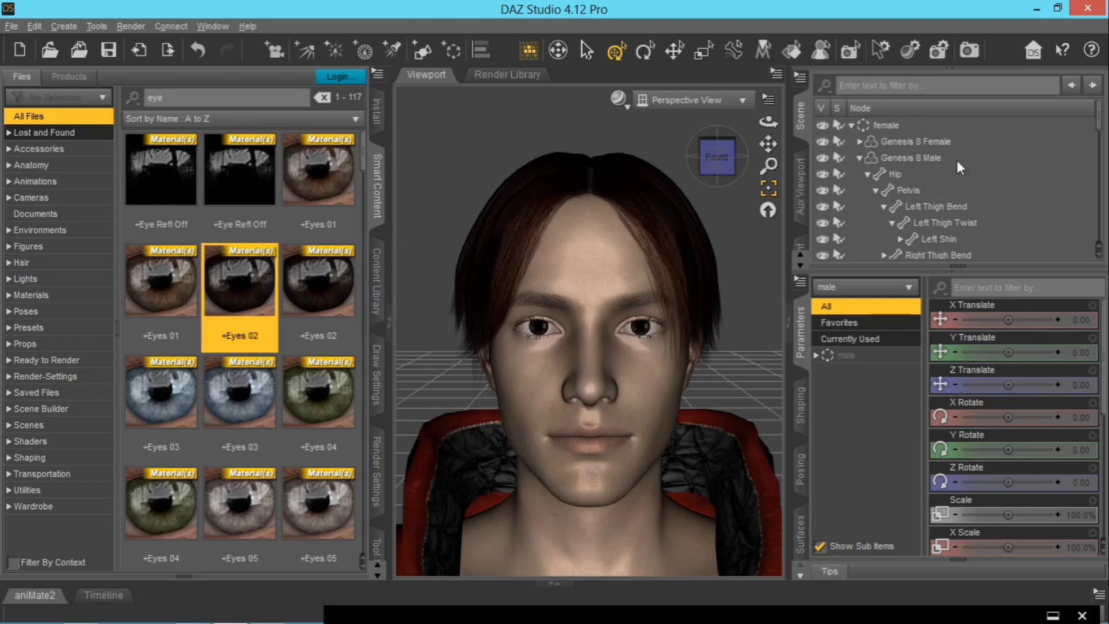
- Enlarge the scene hierarchy and collapse the Genesis 8 Male's bone tree and the male group
click(959, 267)
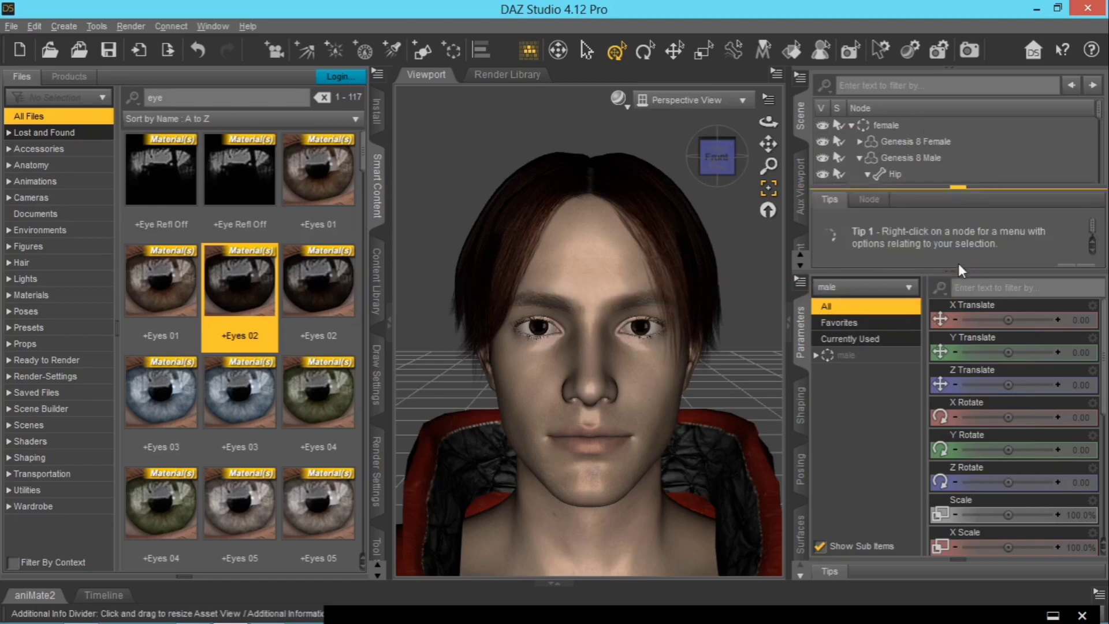
click(955, 182)
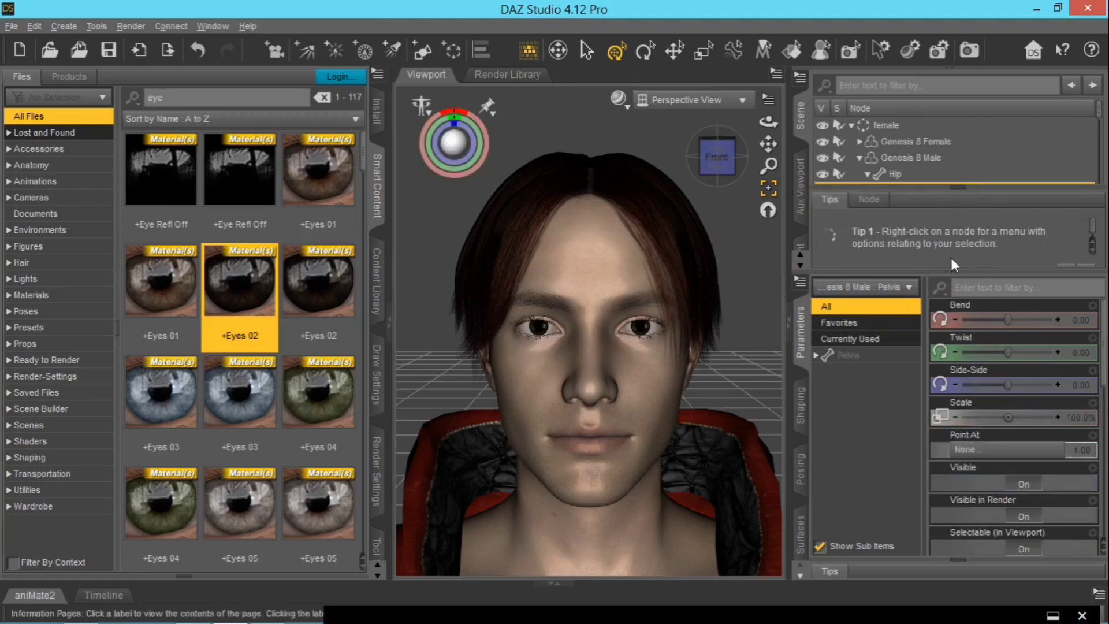
click(953, 277)
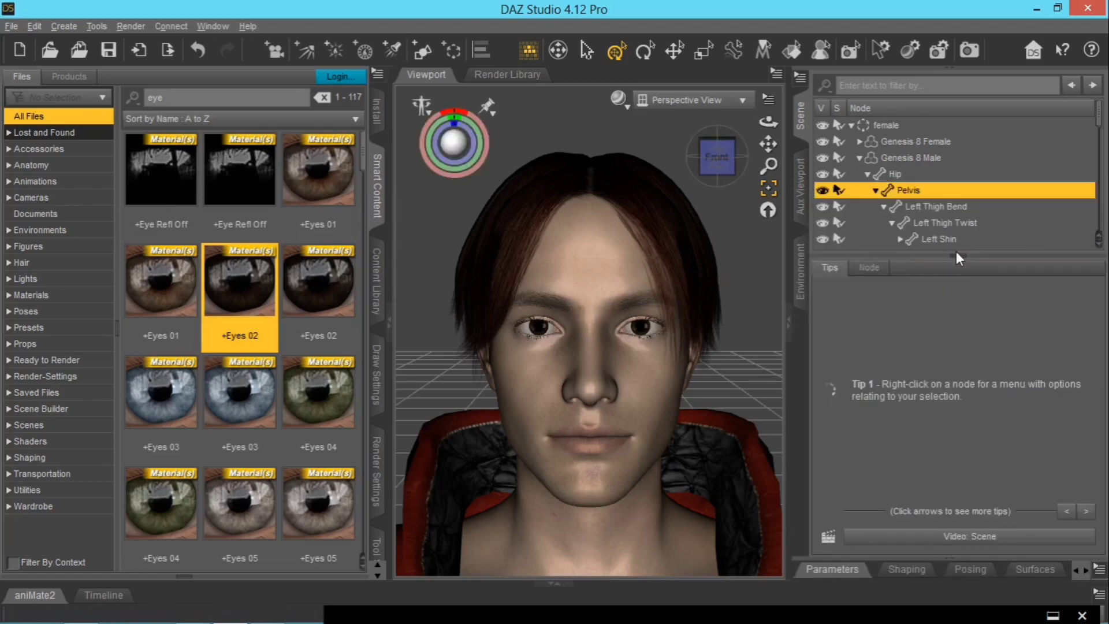
click(957, 261)
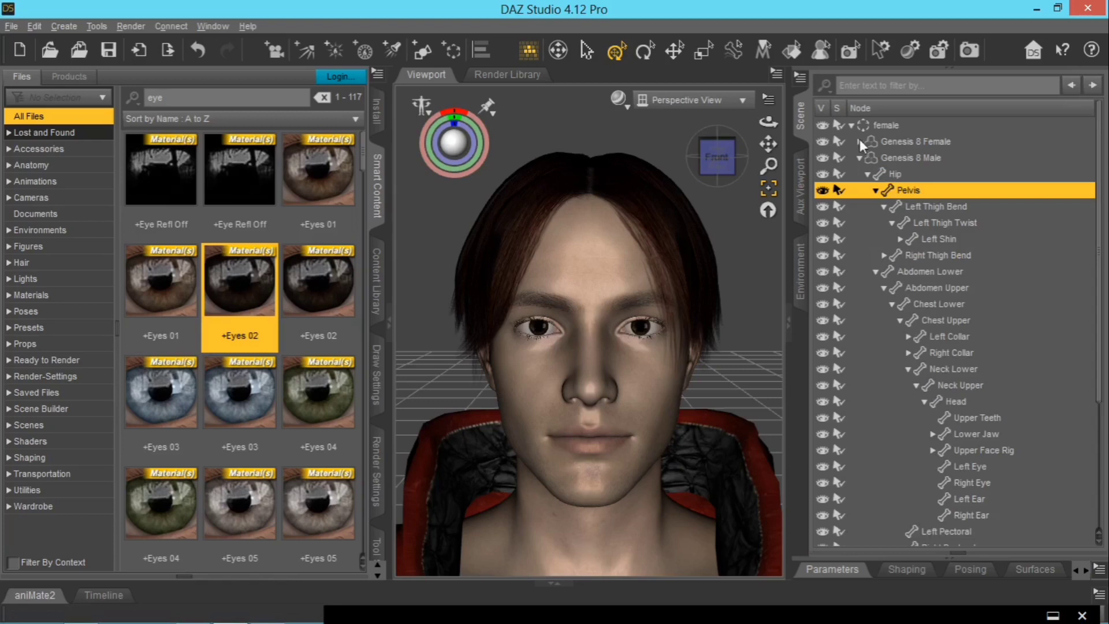
click(859, 157)
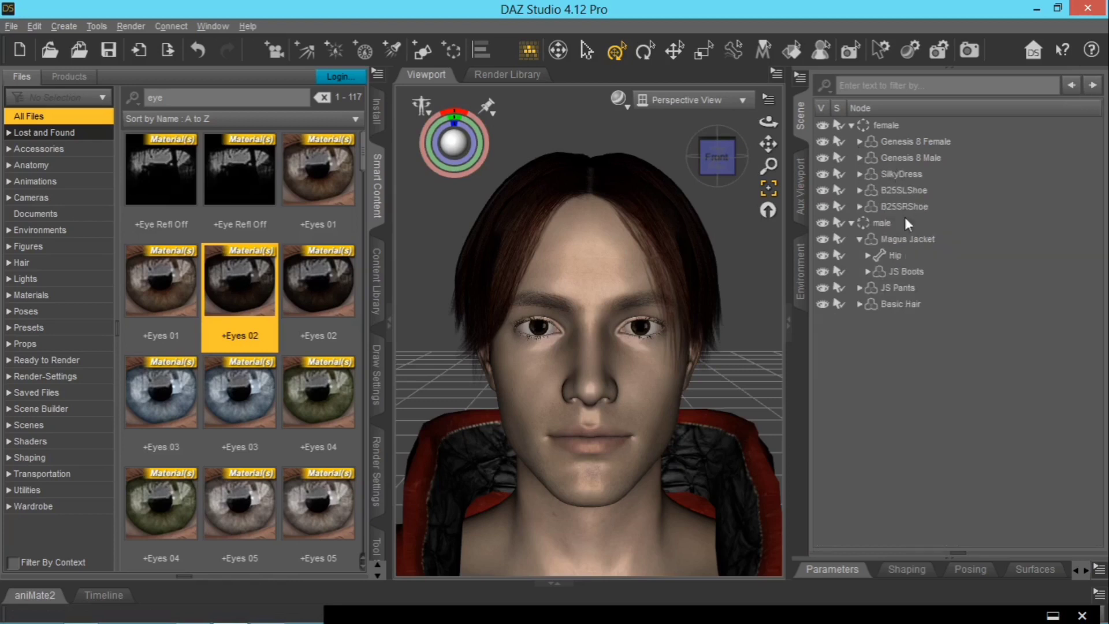
click(852, 223)
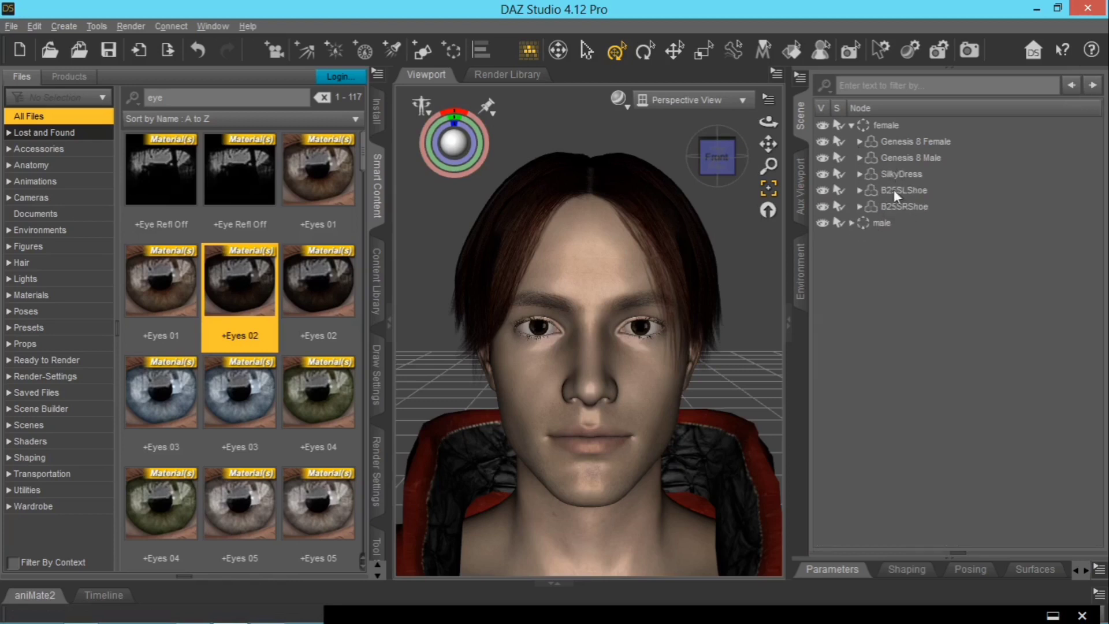
- Move the Genesis 8 Male from the female group into the male group and collapse both groups
click(910, 158)
drag(908, 157, 924, 220)
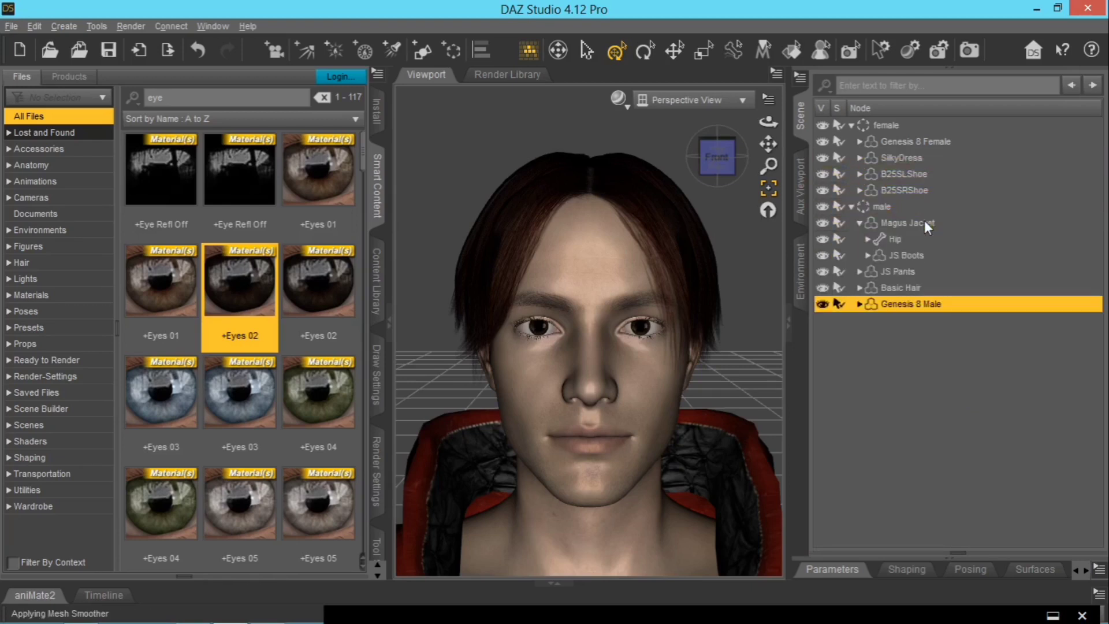
click(851, 124)
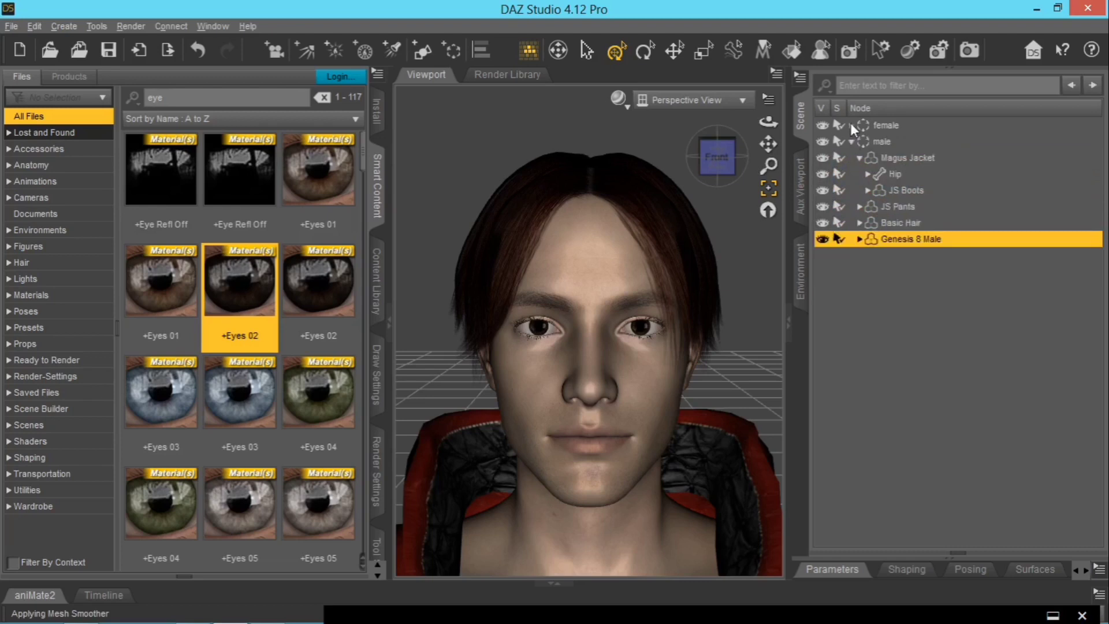
click(851, 124)
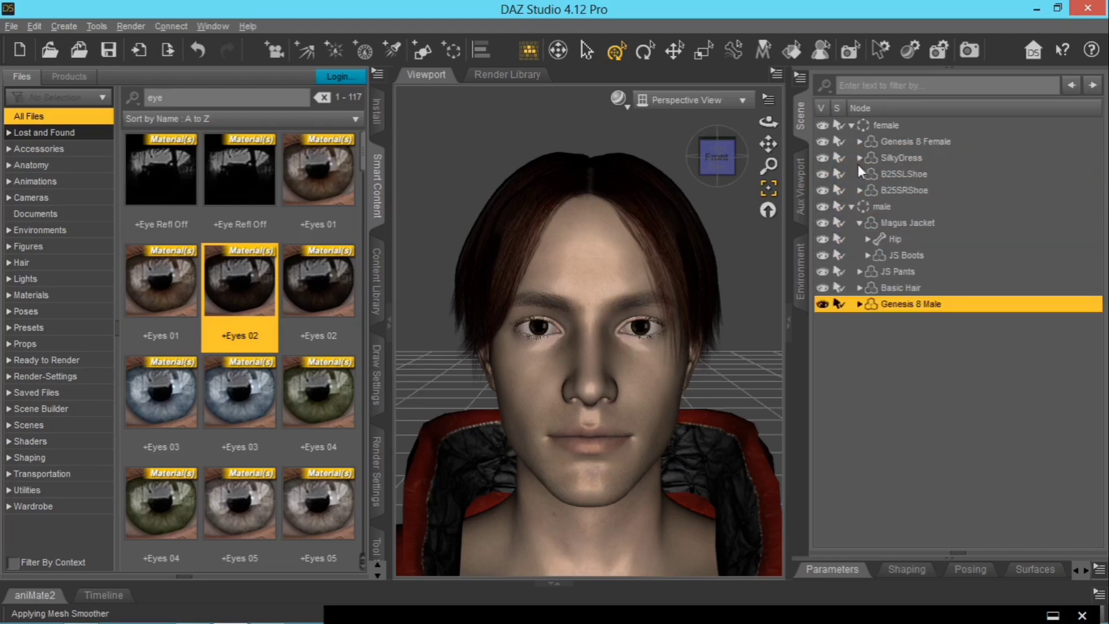
click(851, 124)
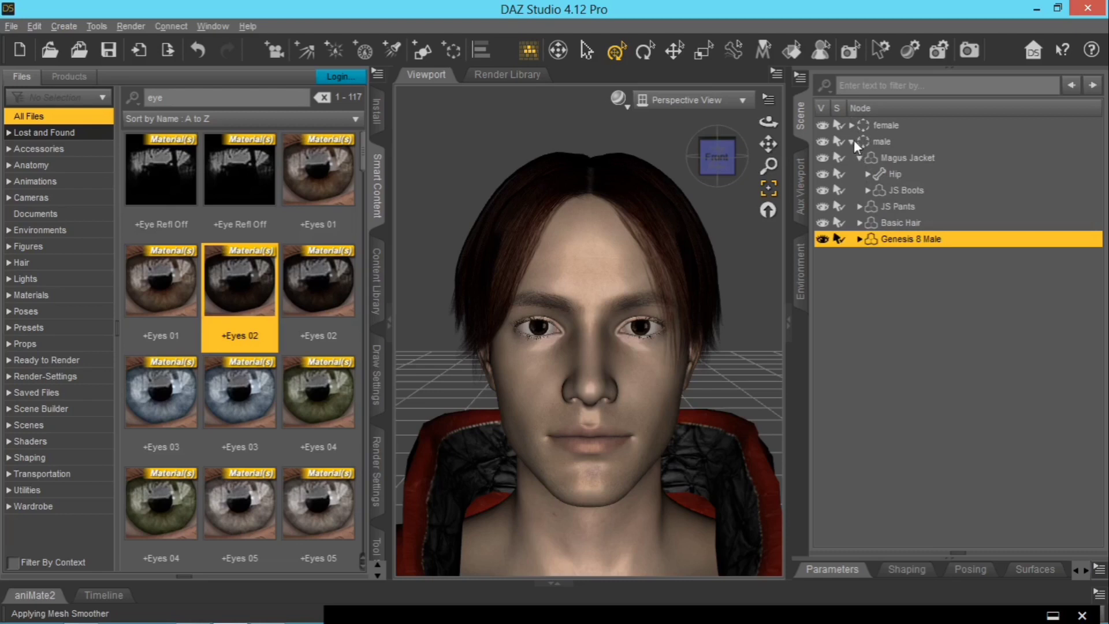
click(851, 141)
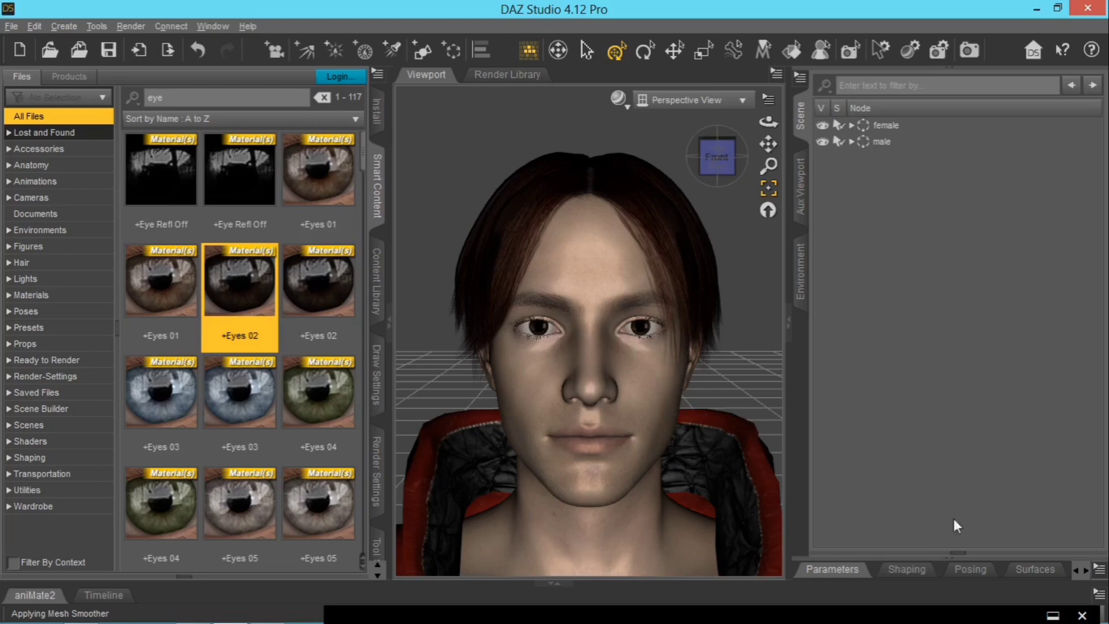
- Shrink the scene hierarchy, hide its tips and restore the parameter settings beneath it
click(957, 552)
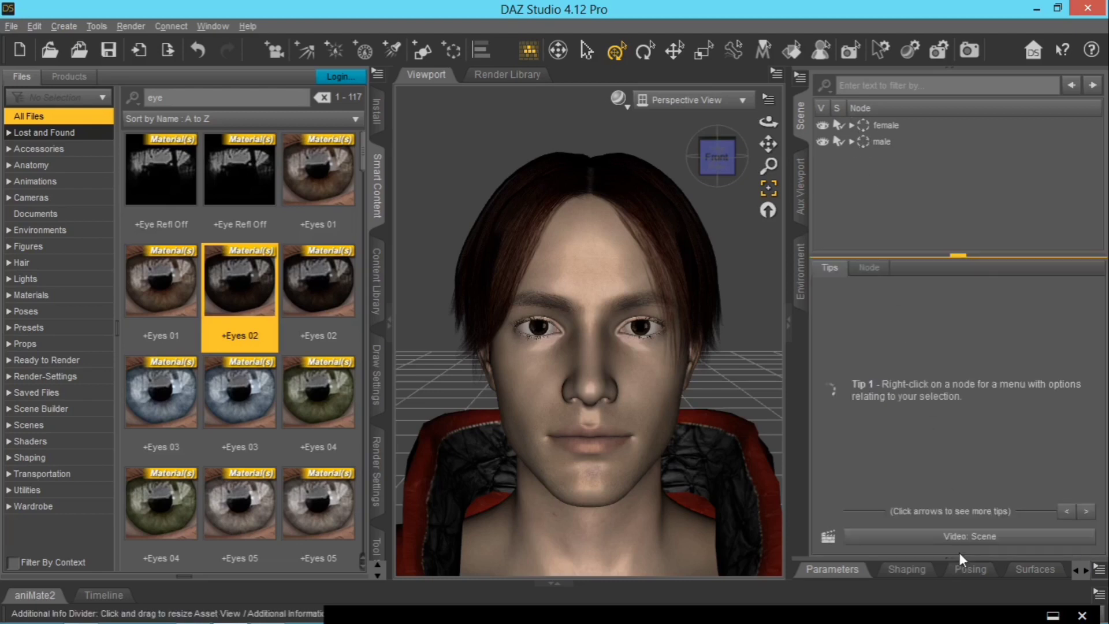
click(959, 557)
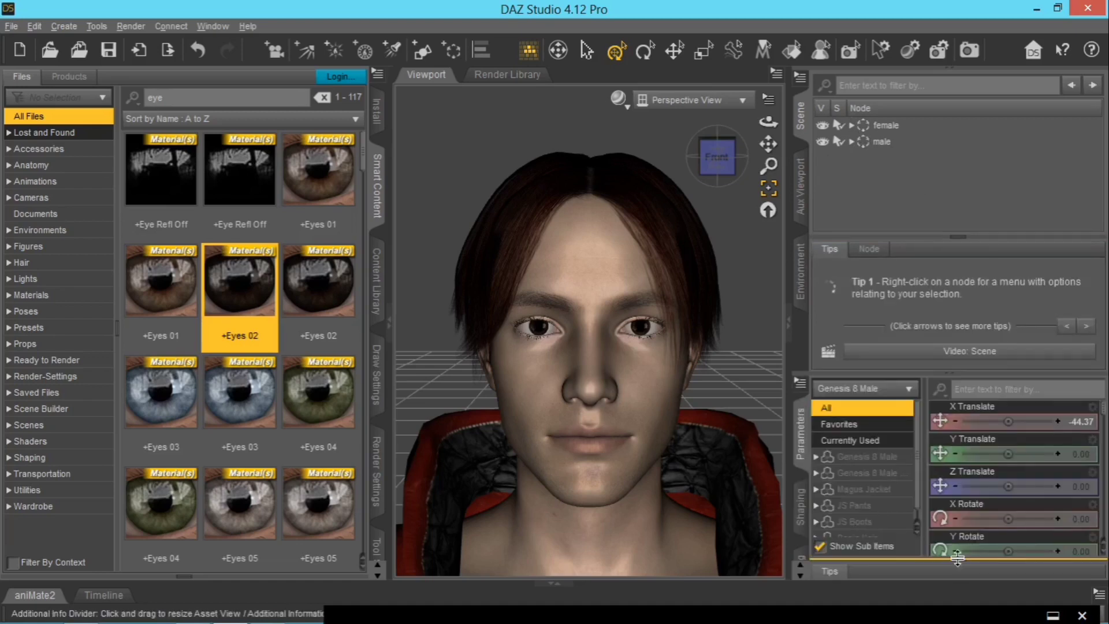
click(948, 549)
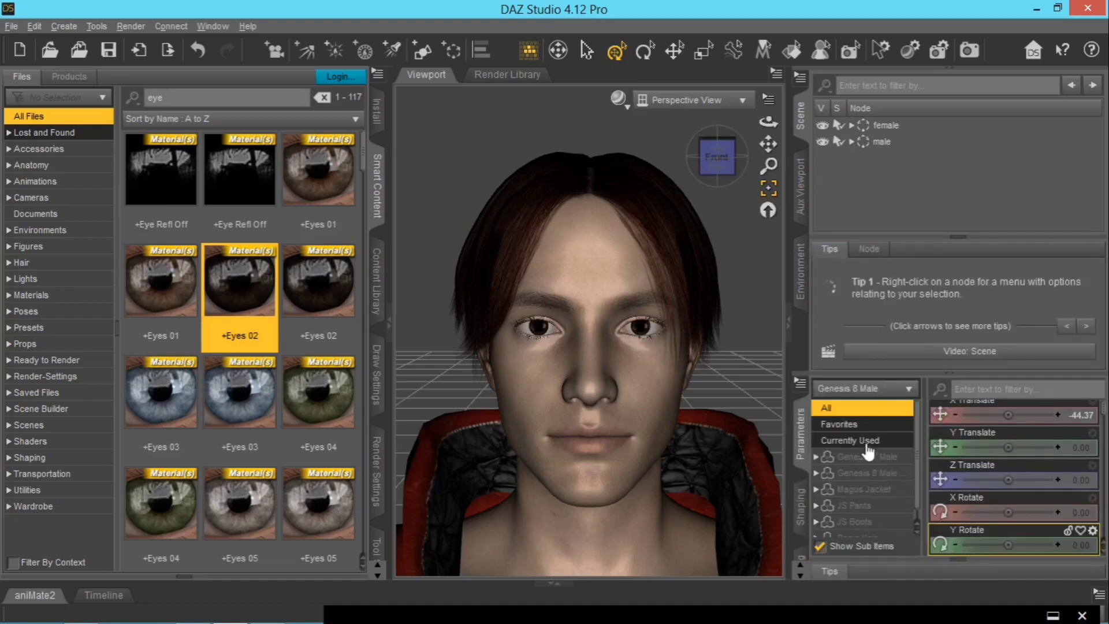
click(949, 373)
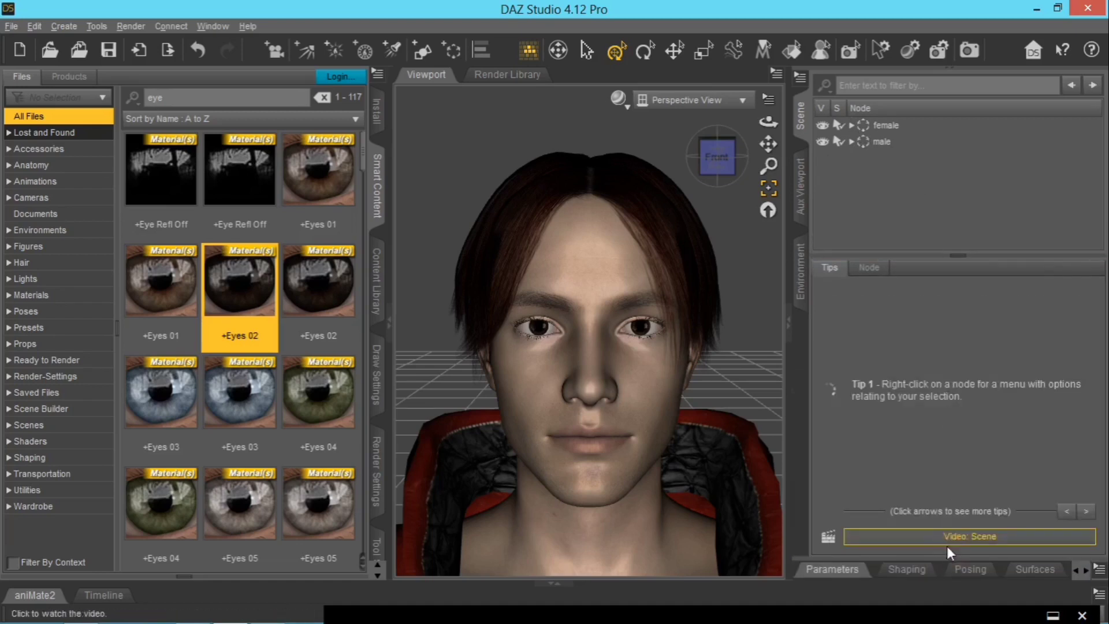
click(858, 571)
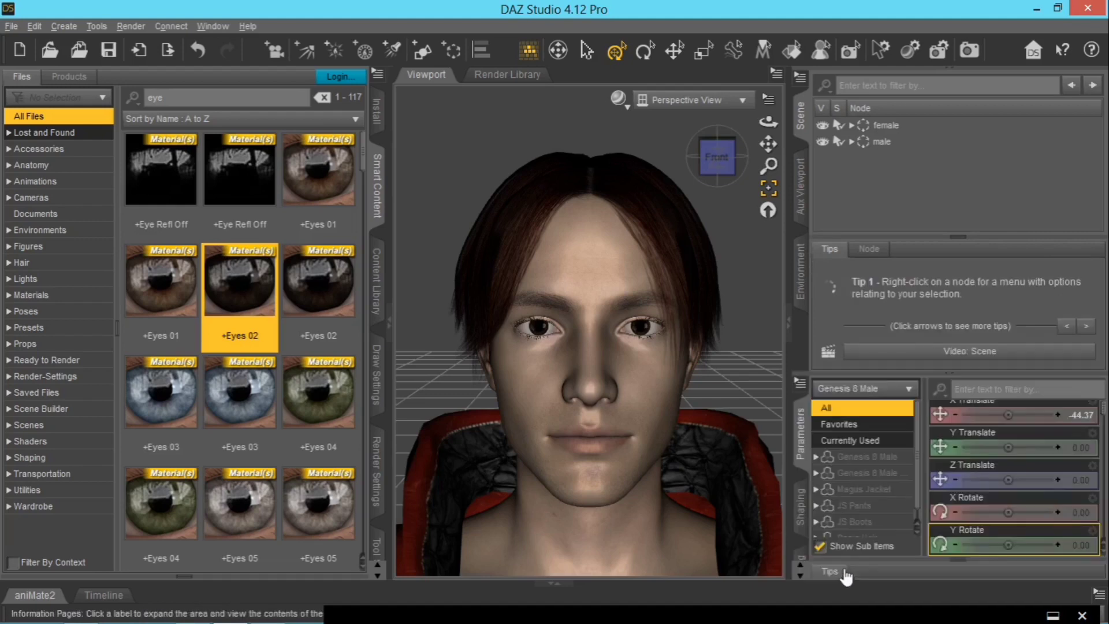
click(959, 238)
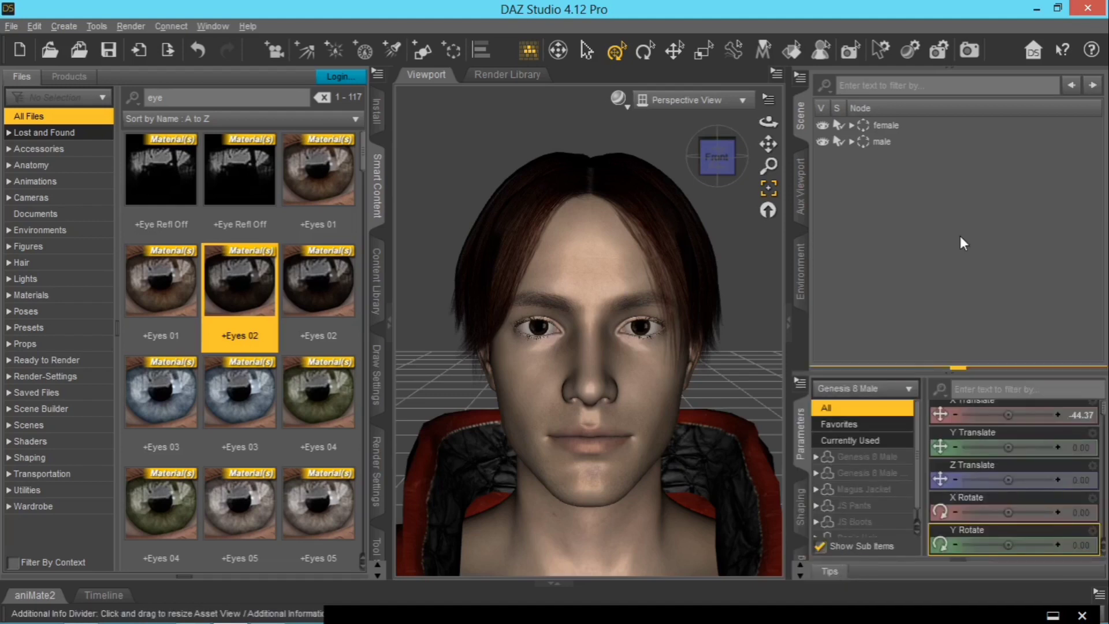
click(955, 379)
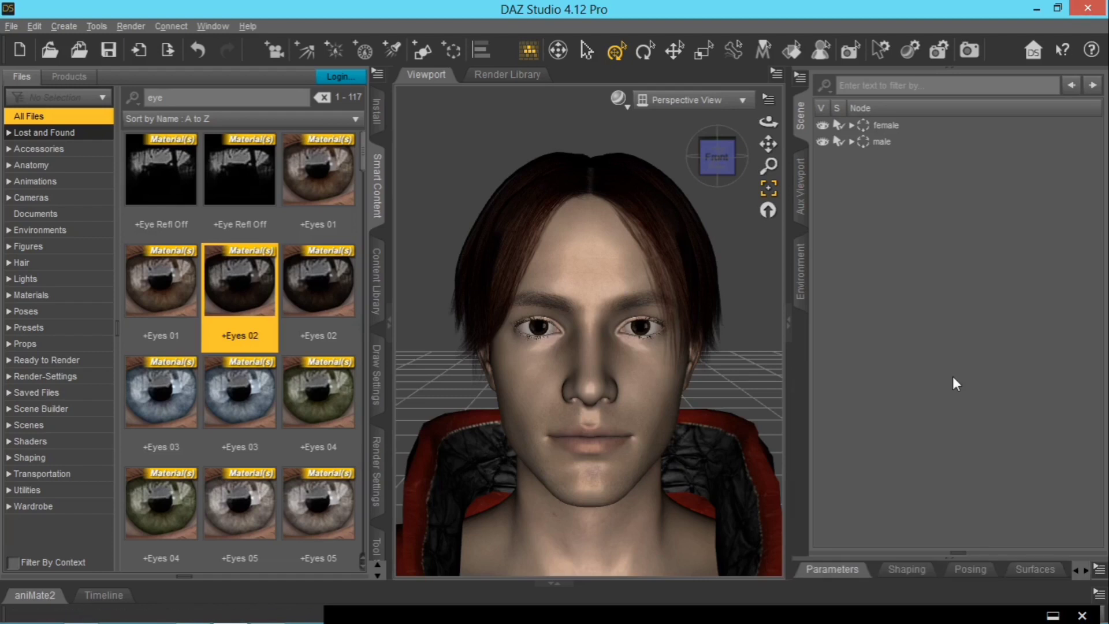
click(829, 573)
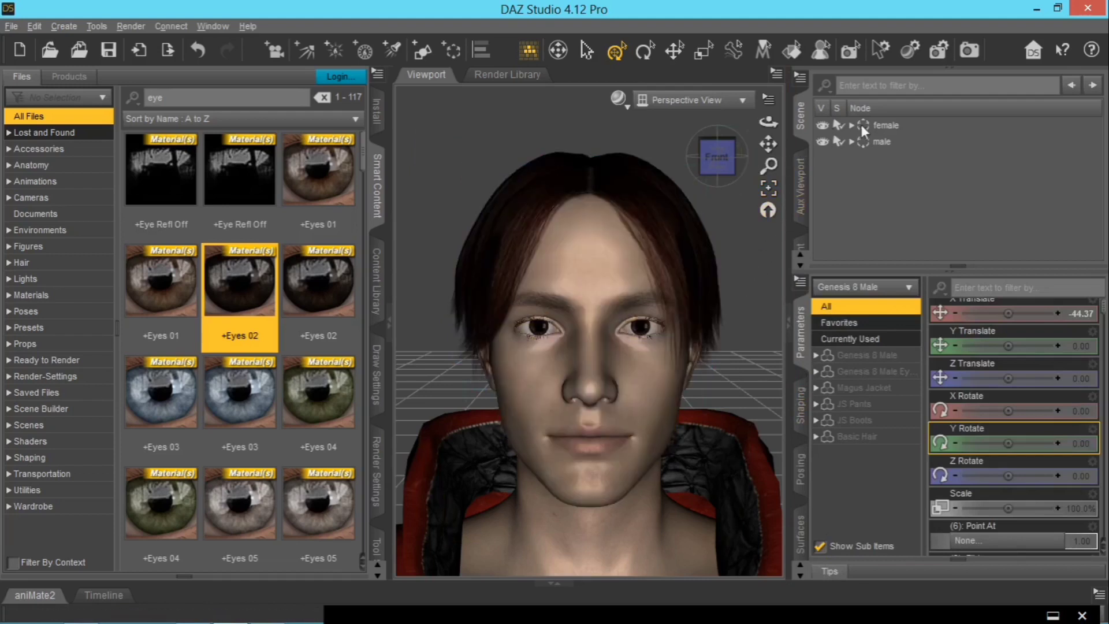
- Frame the female group and move in to a close-up of the Genesis 8 Female's head
click(887, 125)
click(773, 192)
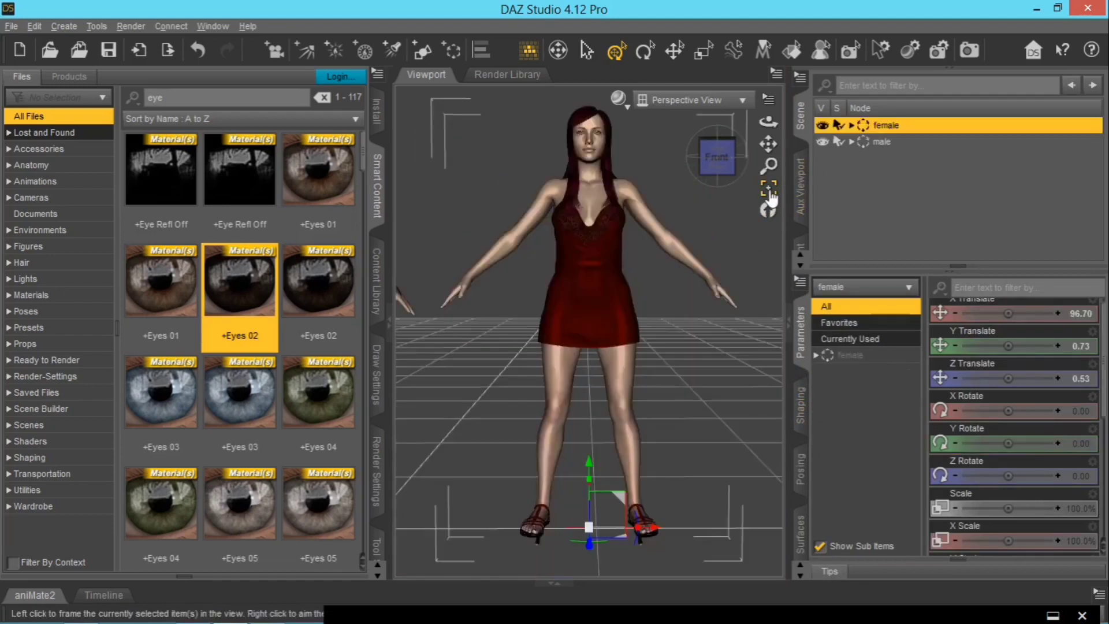
click(590, 162)
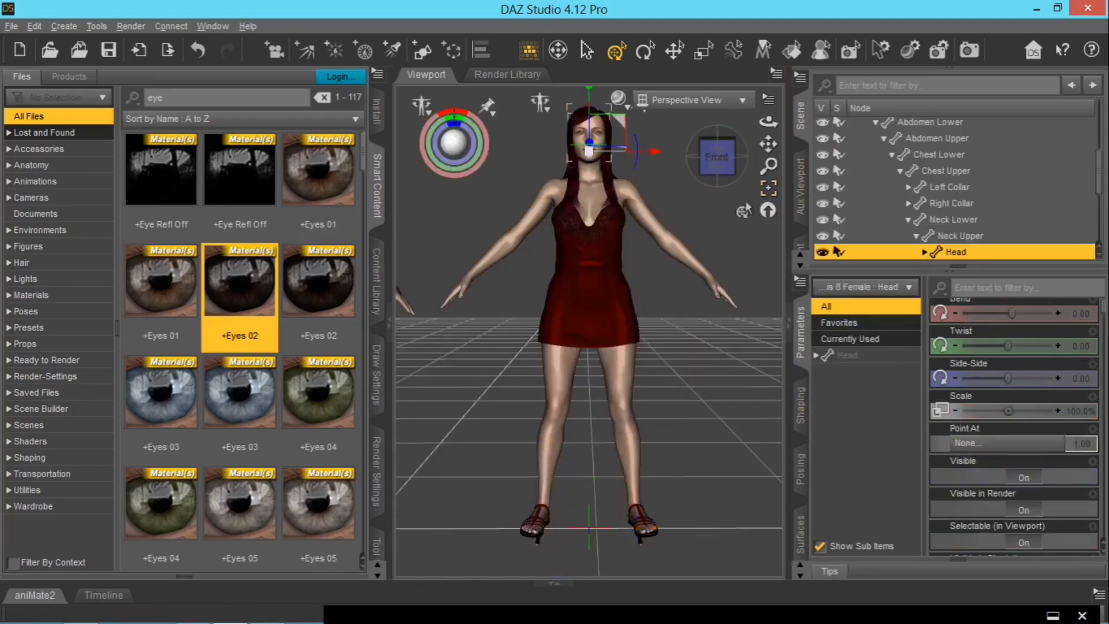
click(772, 194)
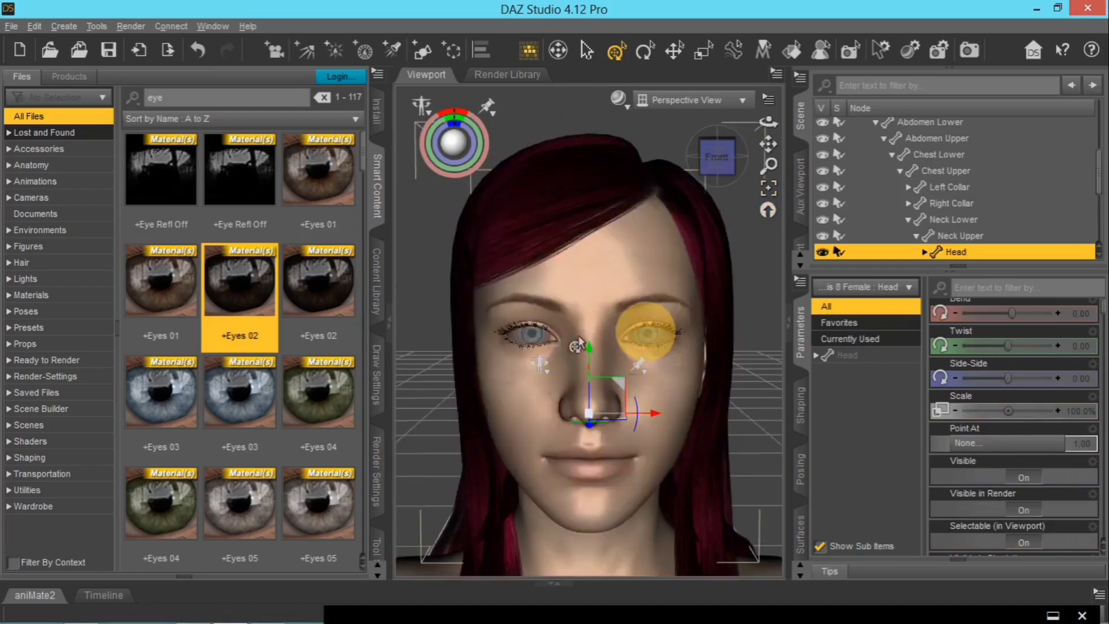
- Select the Genesis 8 Female's right eye and apply the Bree Eyes 04 and Bree Face 02 no brows materials to her
click(529, 343)
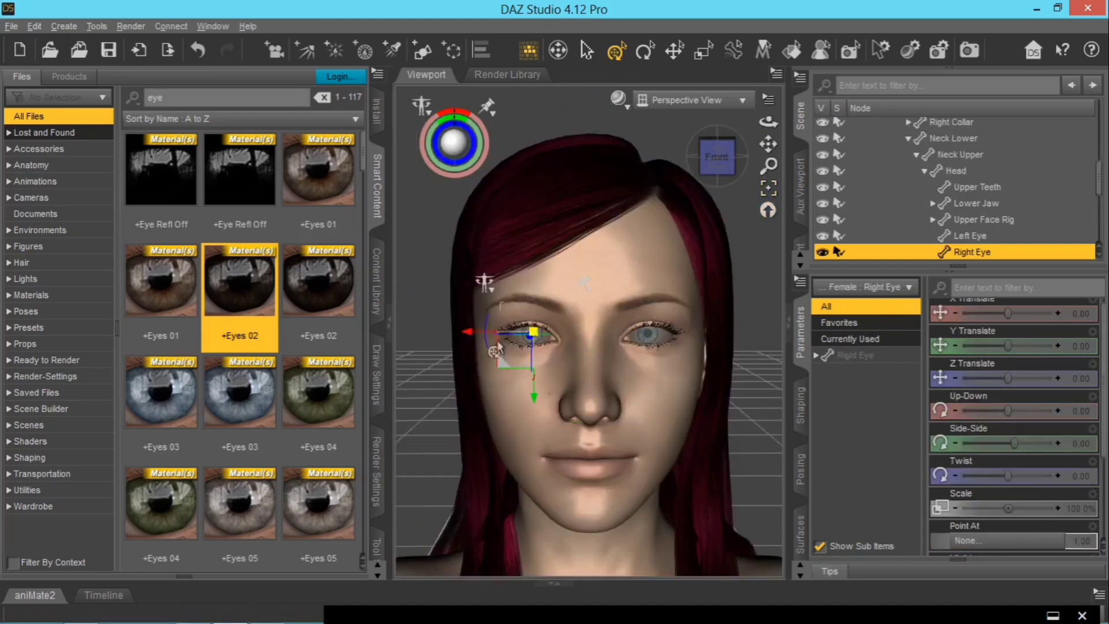
scroll(318, 404, down, 5)
scroll(318, 412, down, 15)
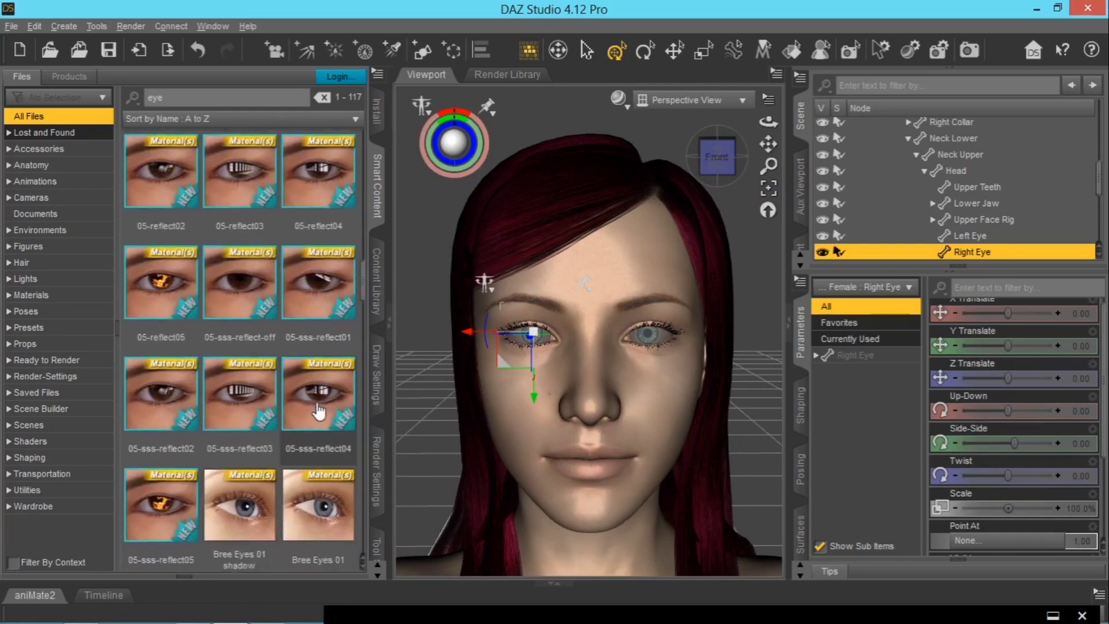
scroll(318, 411, down, 5)
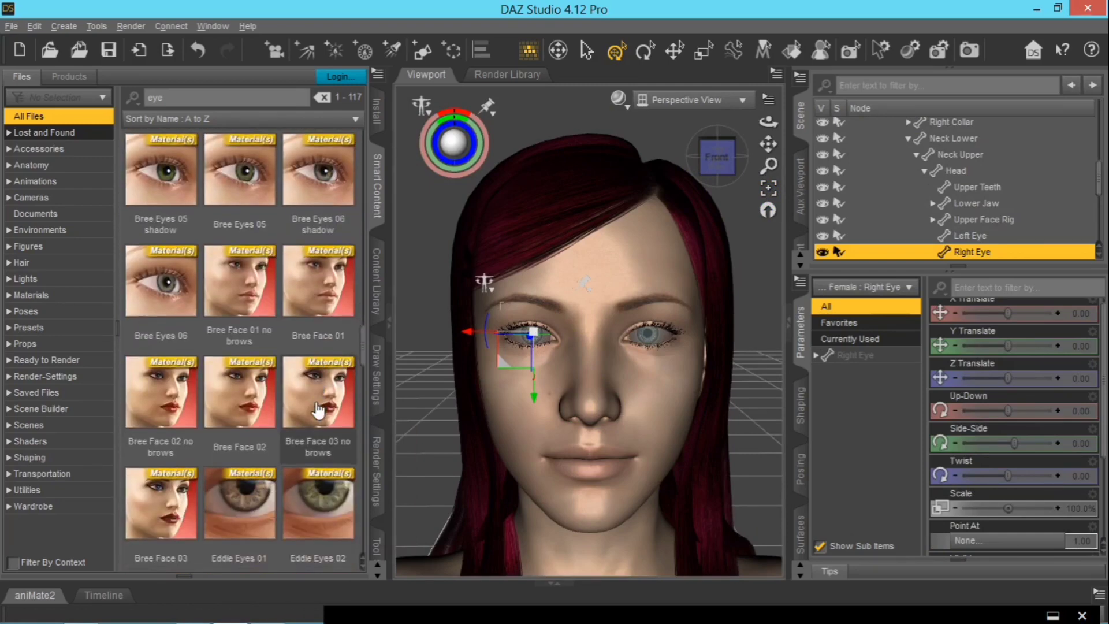
mouse_move(218, 431)
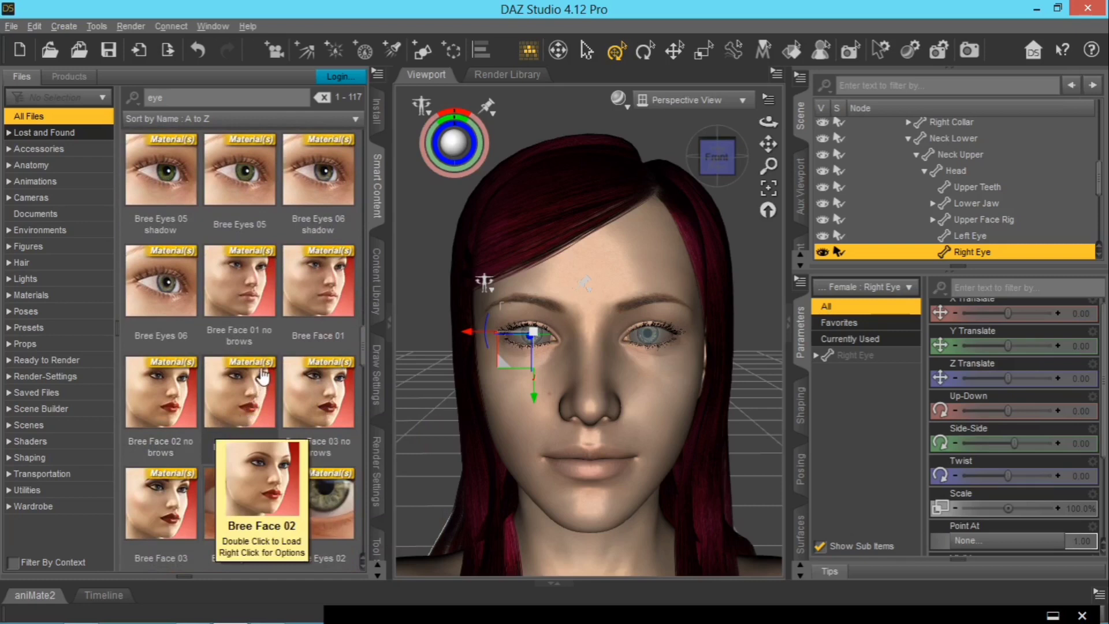
mouse_move(184, 304)
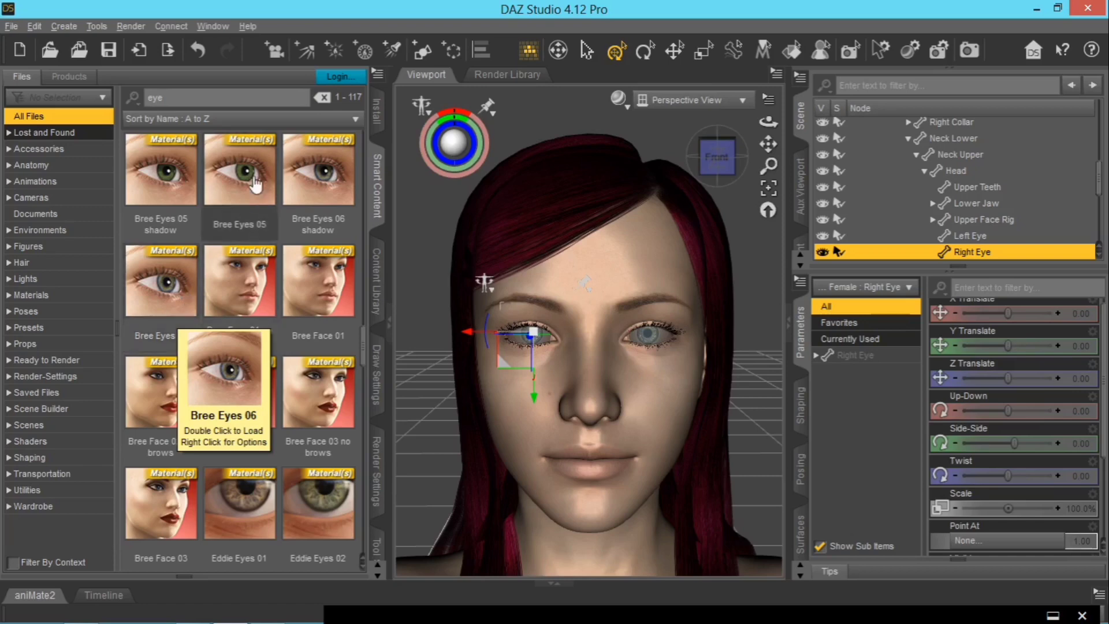
scroll(257, 217, up, 3)
scroll(257, 217, up, 1)
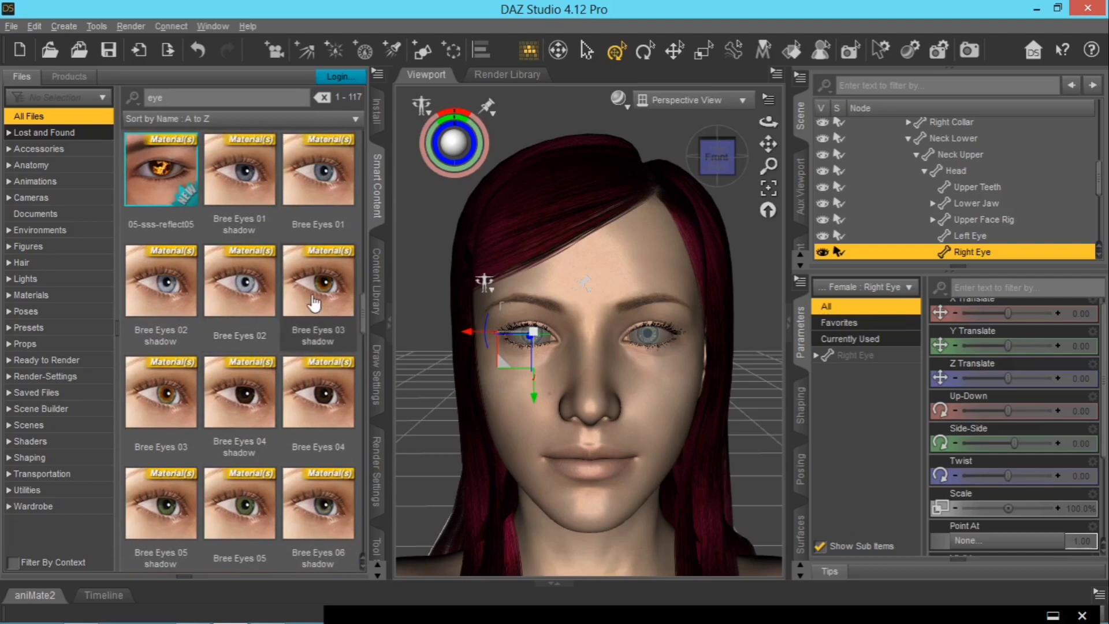
double_click(318, 398)
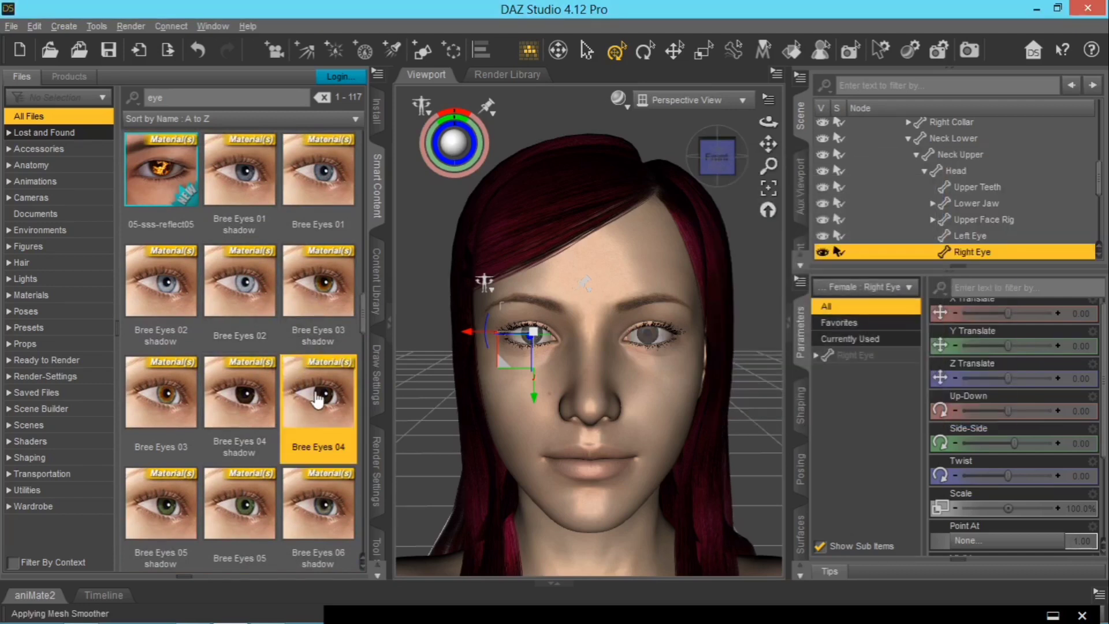
scroll(317, 403, down, 3)
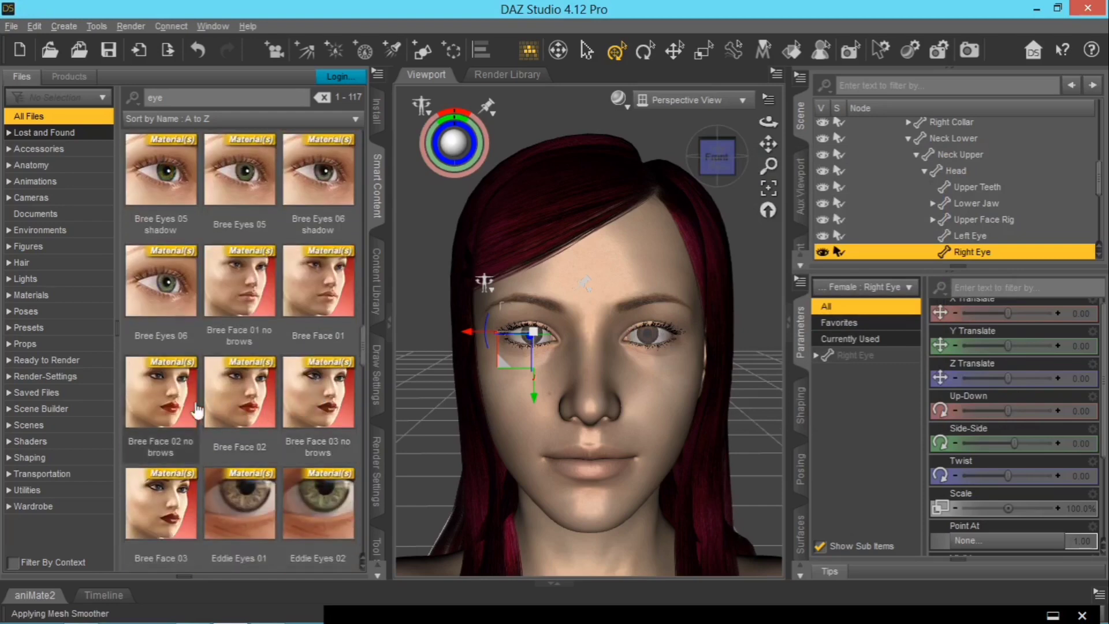
double_click(168, 406)
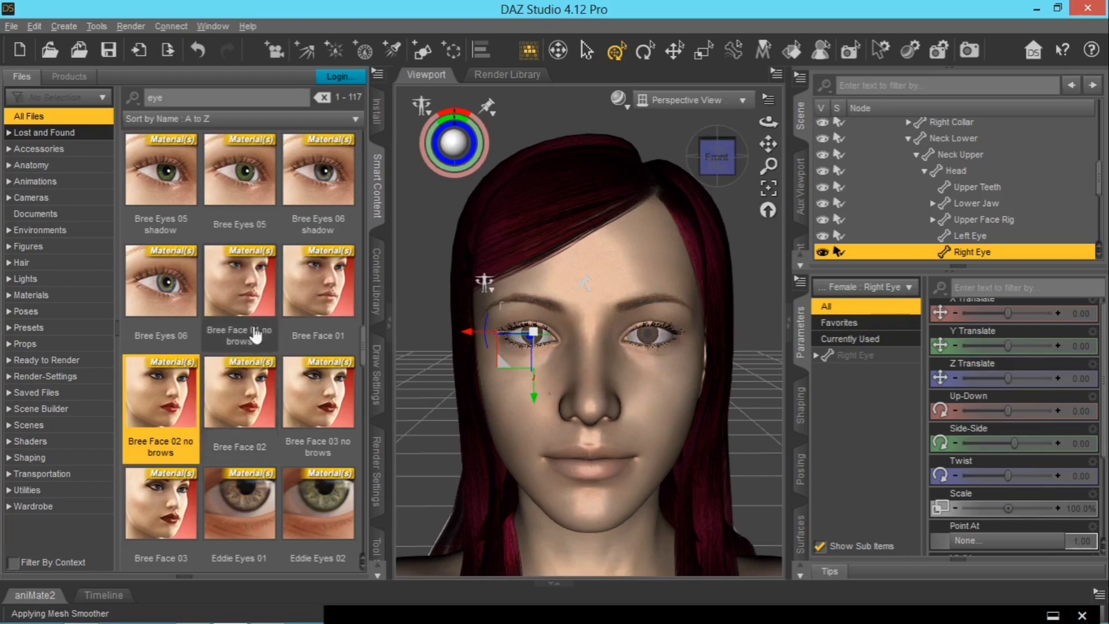
- Clear the selection, collapse the Smart Content pane and frame both dressed figures at full length in the viewport
scroll(432, 368, down, 2)
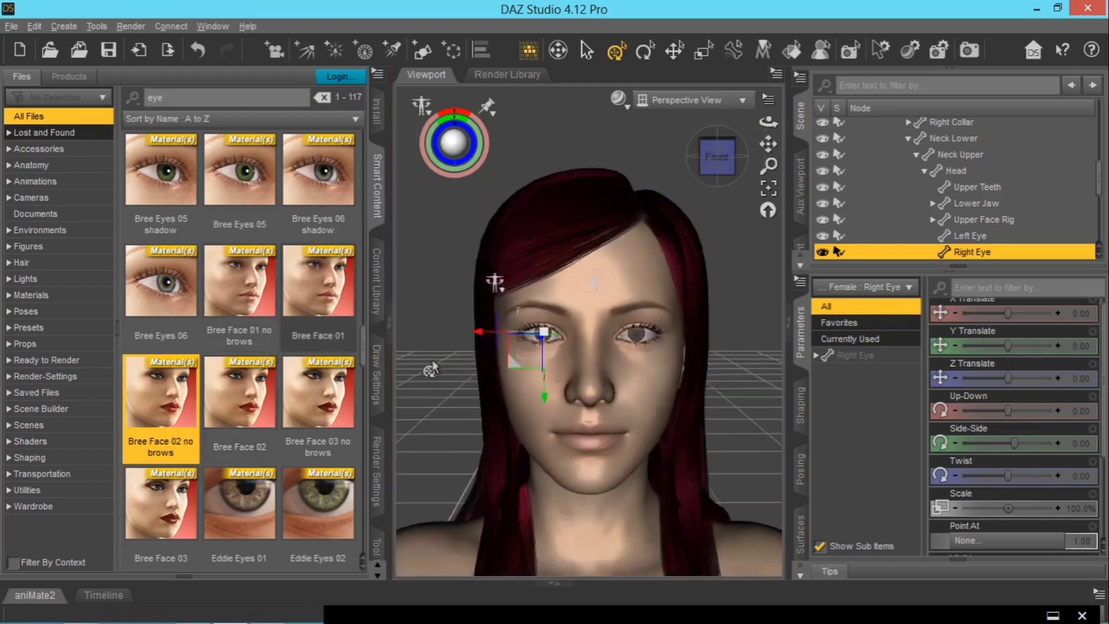
scroll(432, 368, down, 5)
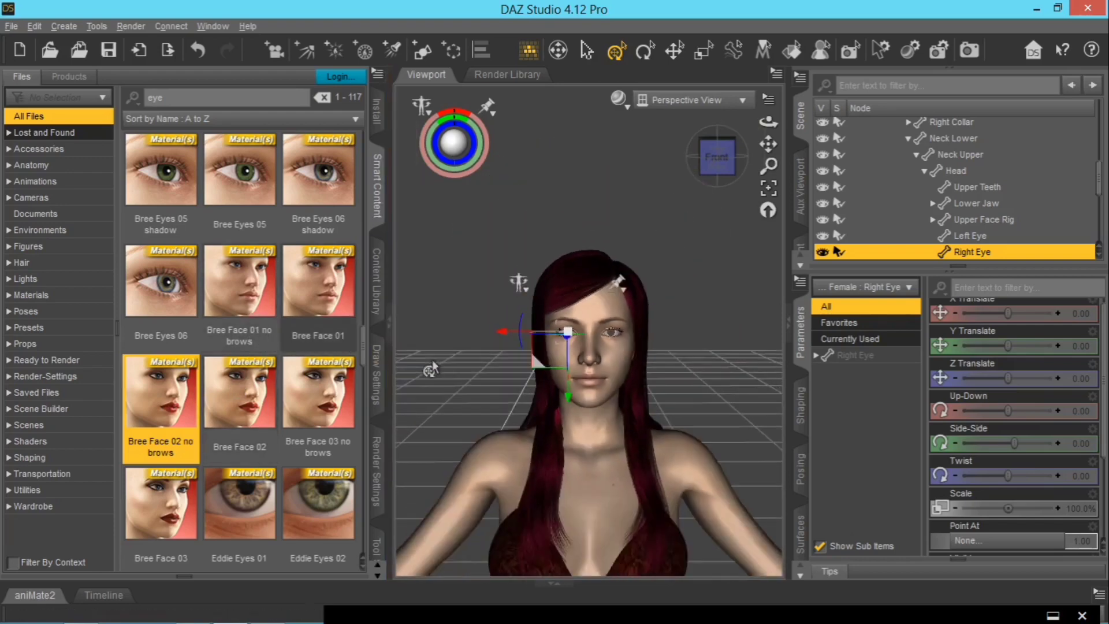
scroll(432, 369, down, 4)
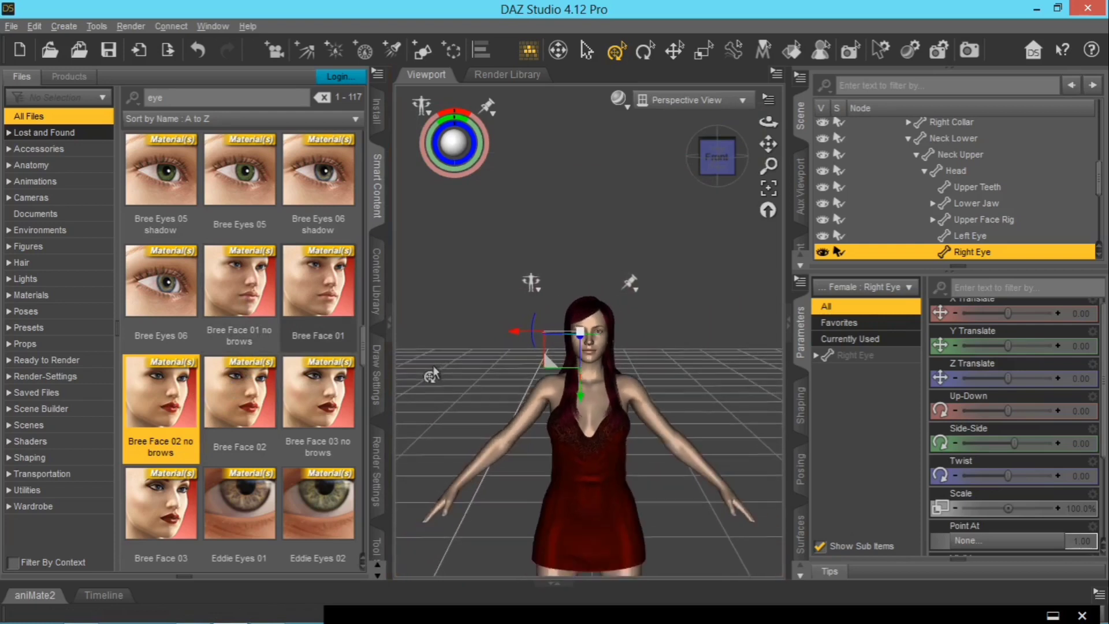
click(441, 351)
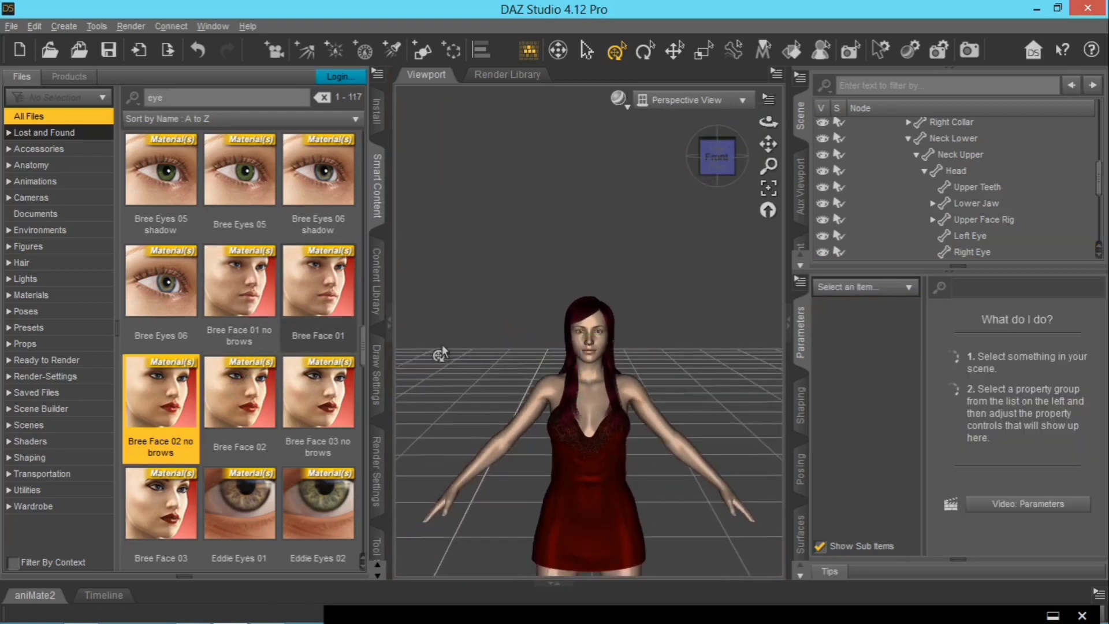
click(388, 327)
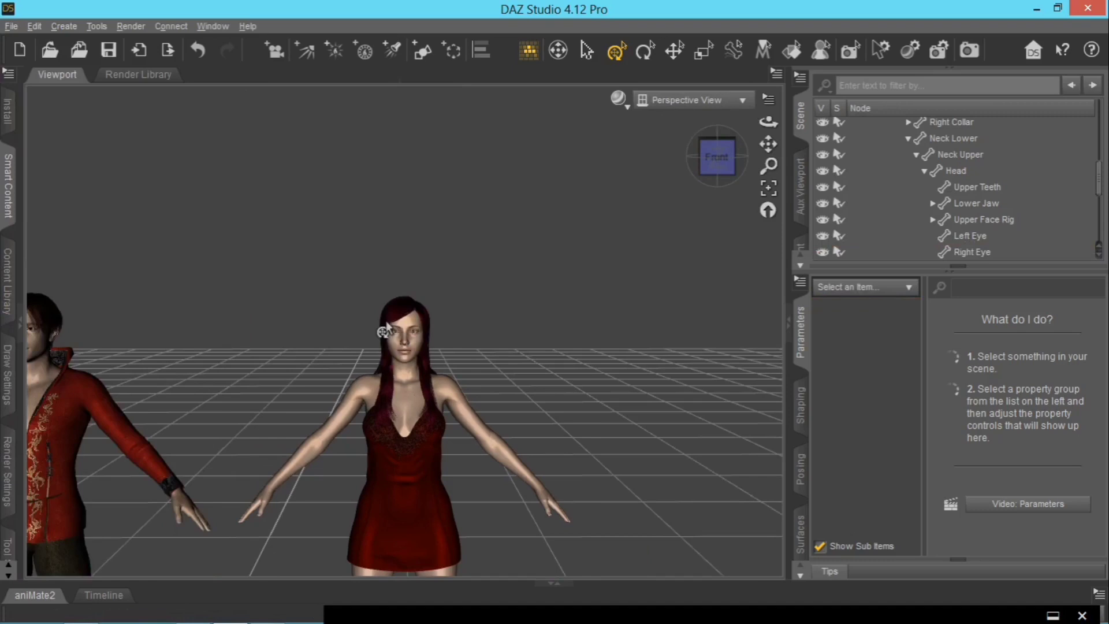
scroll(366, 361, down, 2)
mouse_move(770, 146)
mouse_down()
mouse_move(780, 104)
mouse_move(889, 18)
mouse_move(777, 135)
mouse_up()
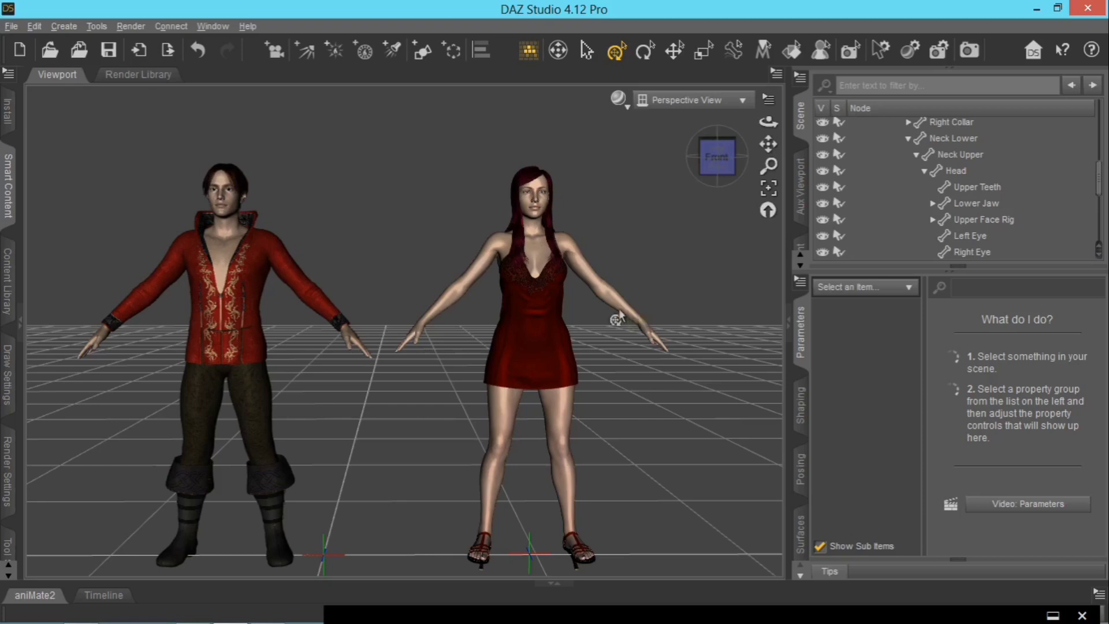
- Save the scene as Tutorial 103.duf in the femtech Studio 3d folder and dismiss the on-screen keyboard
click(113, 56)
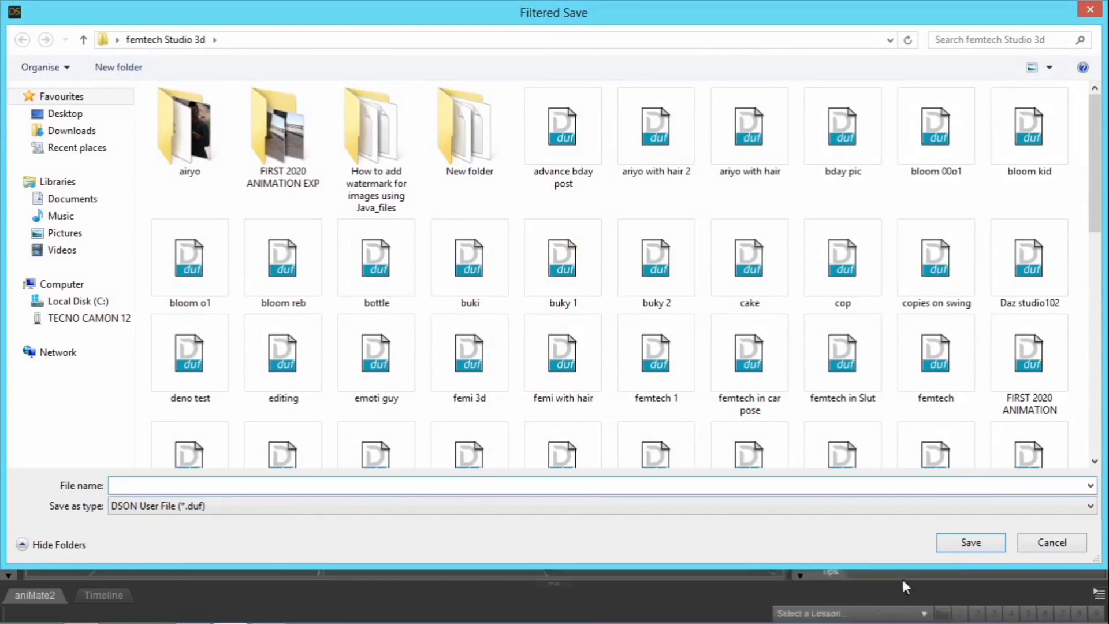
click(910, 581)
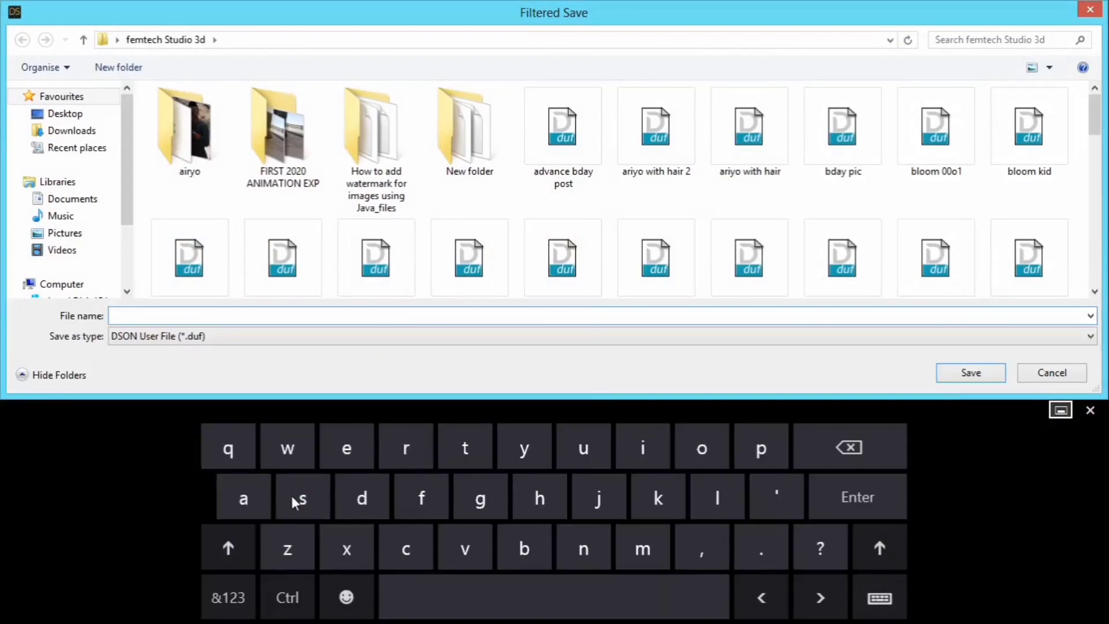
click(466, 456)
click(583, 453)
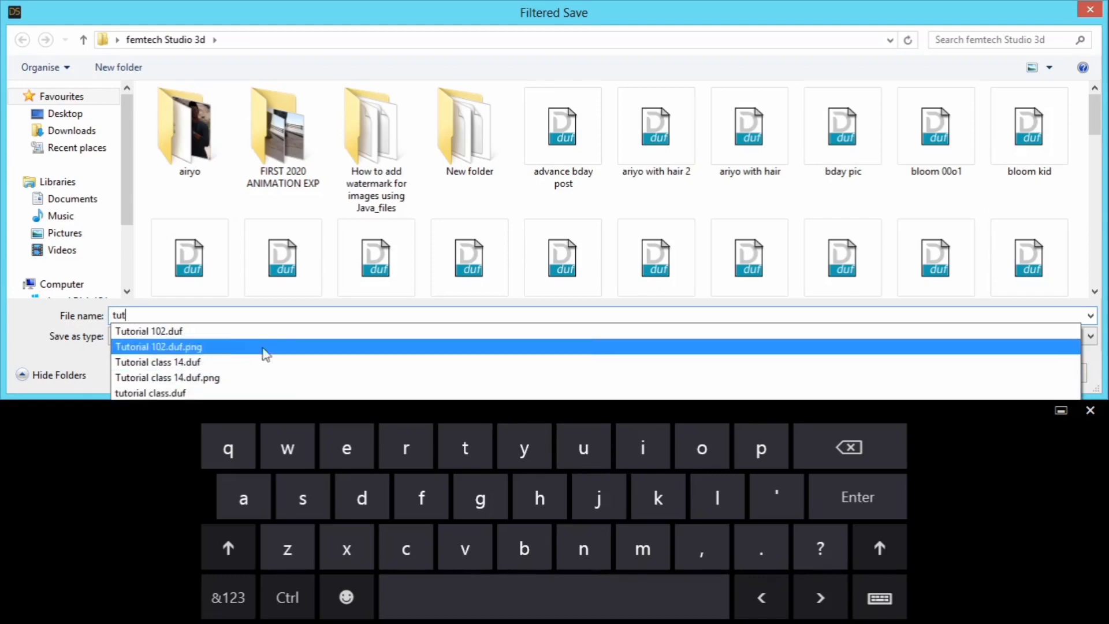
click(238, 333)
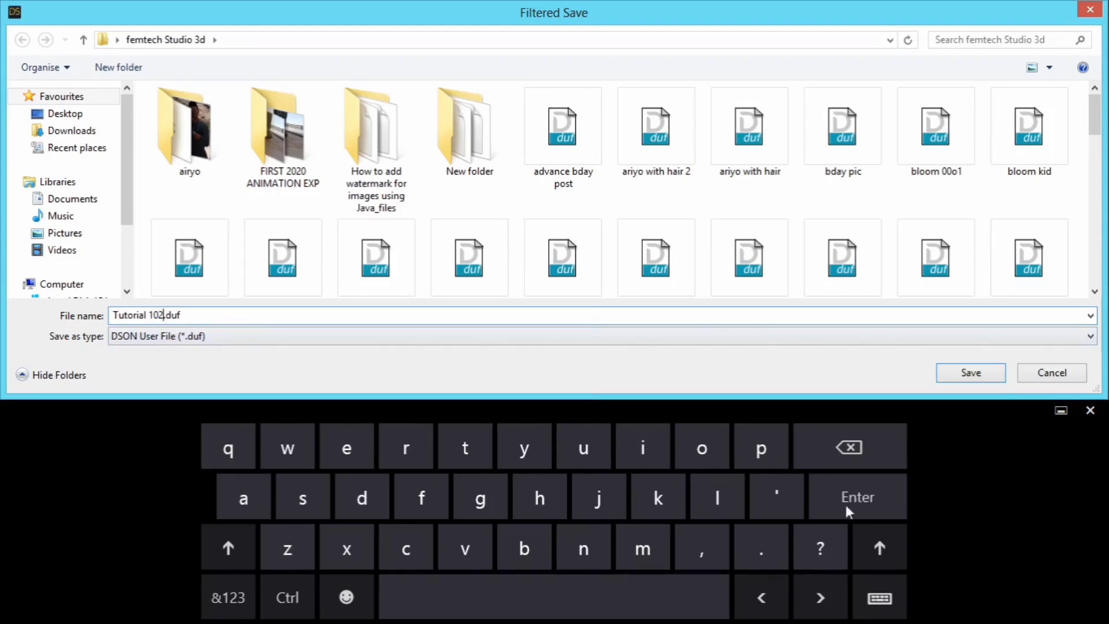
click(245, 607)
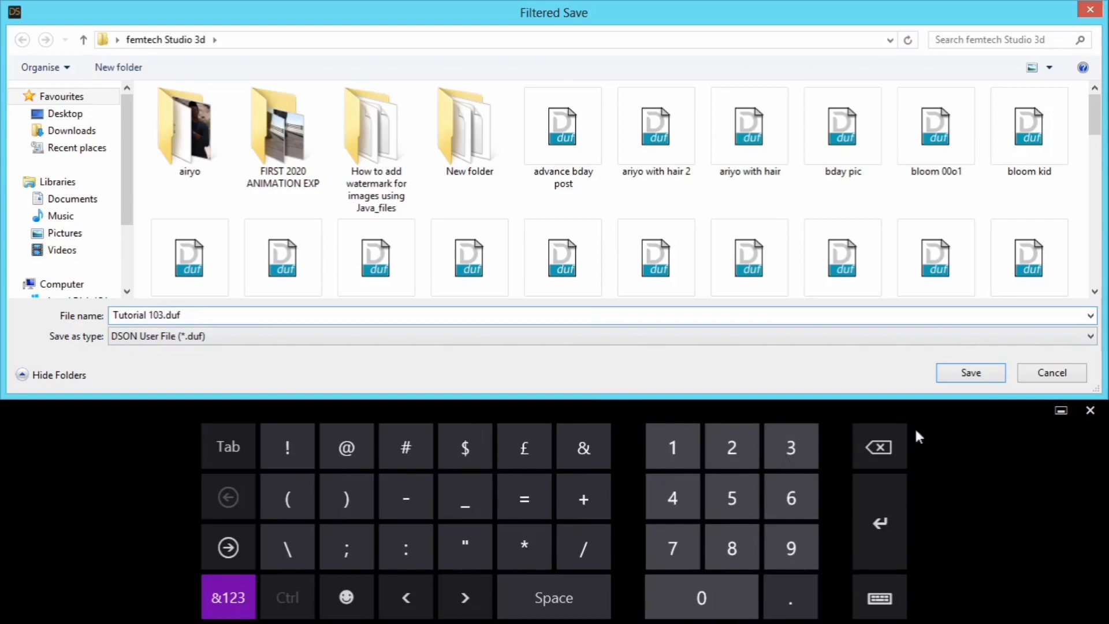
click(982, 373)
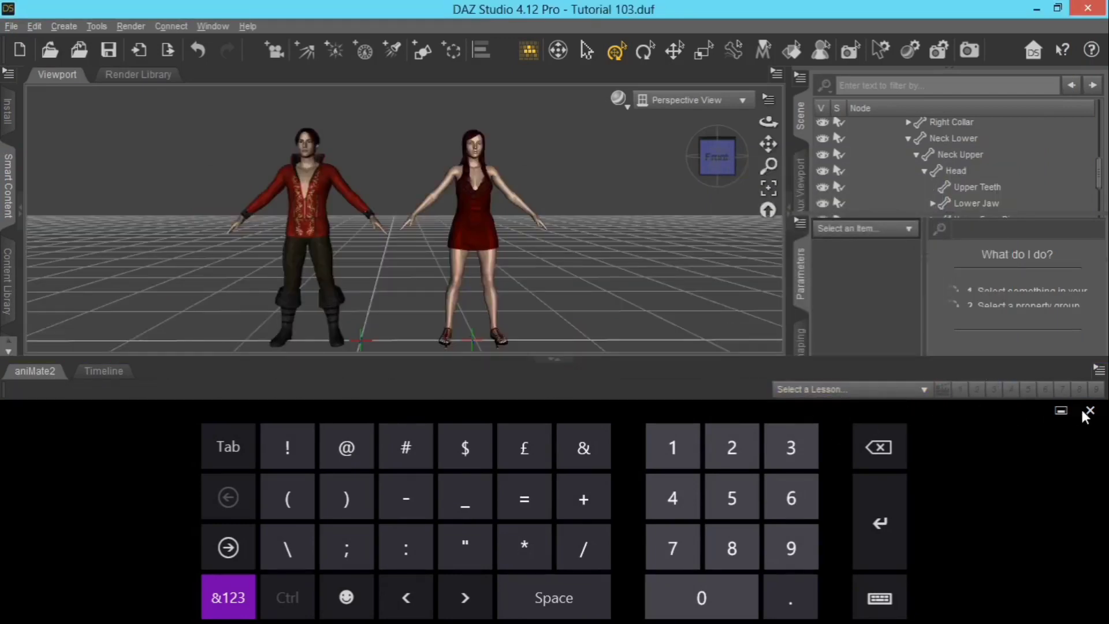
click(1057, 410)
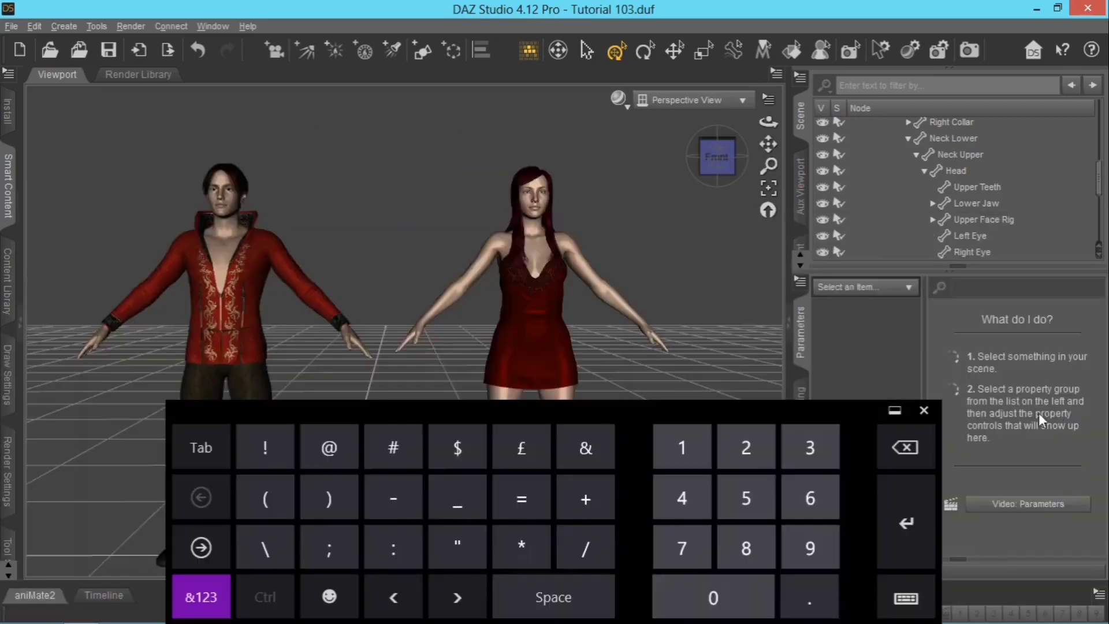
click(923, 411)
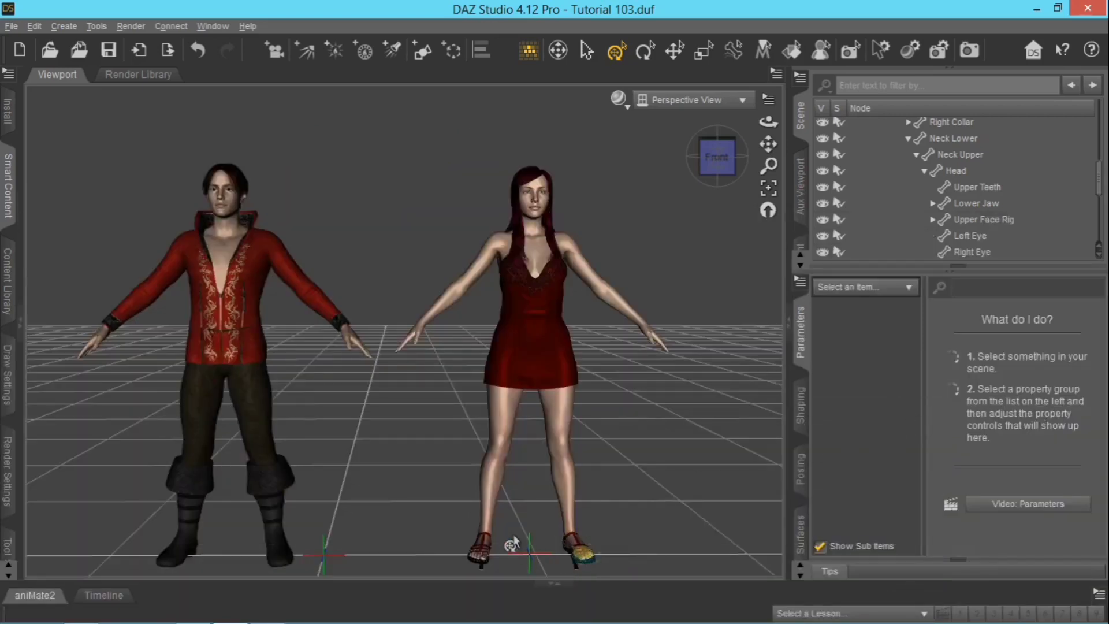
- Start a new empty scene and list the Props files in Smart Content with the "eye" filter cleared
scroll(455, 476, down, 5)
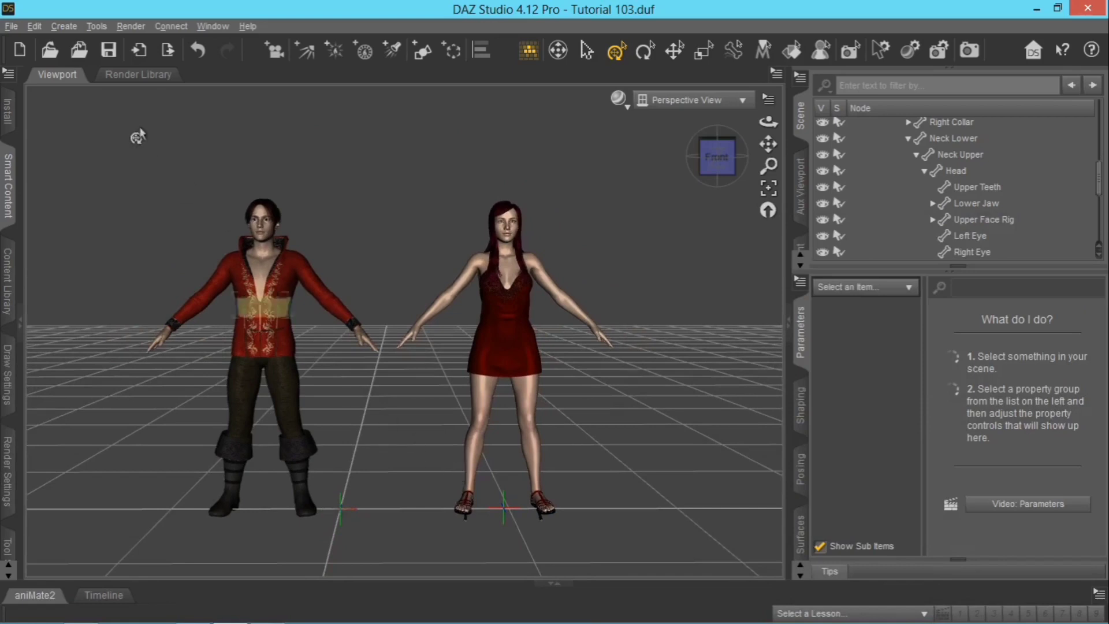
click(21, 56)
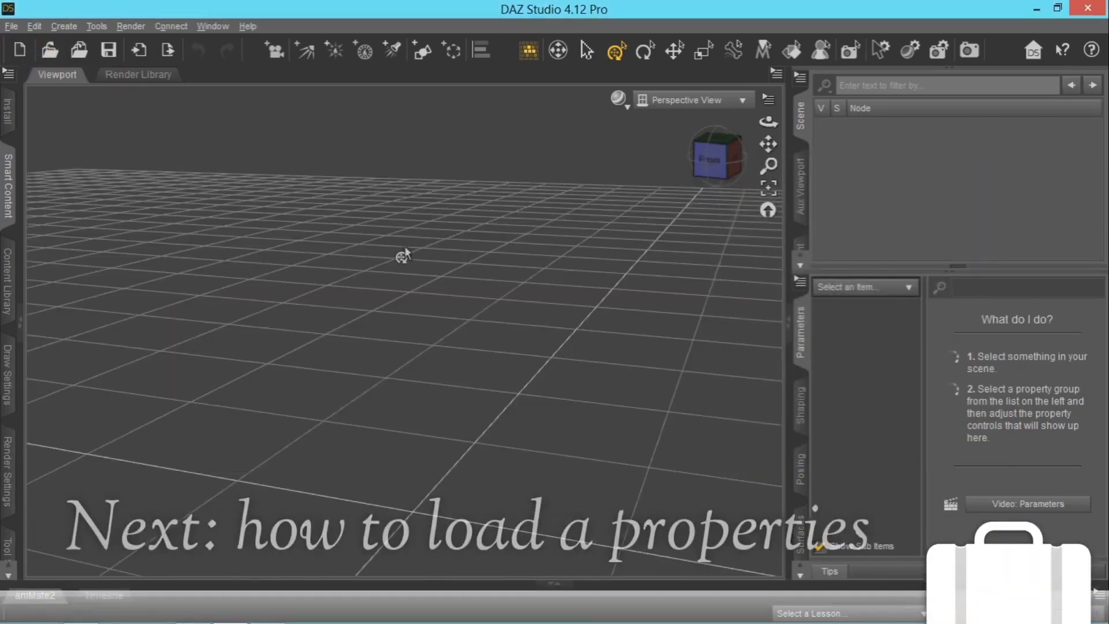
click(9, 203)
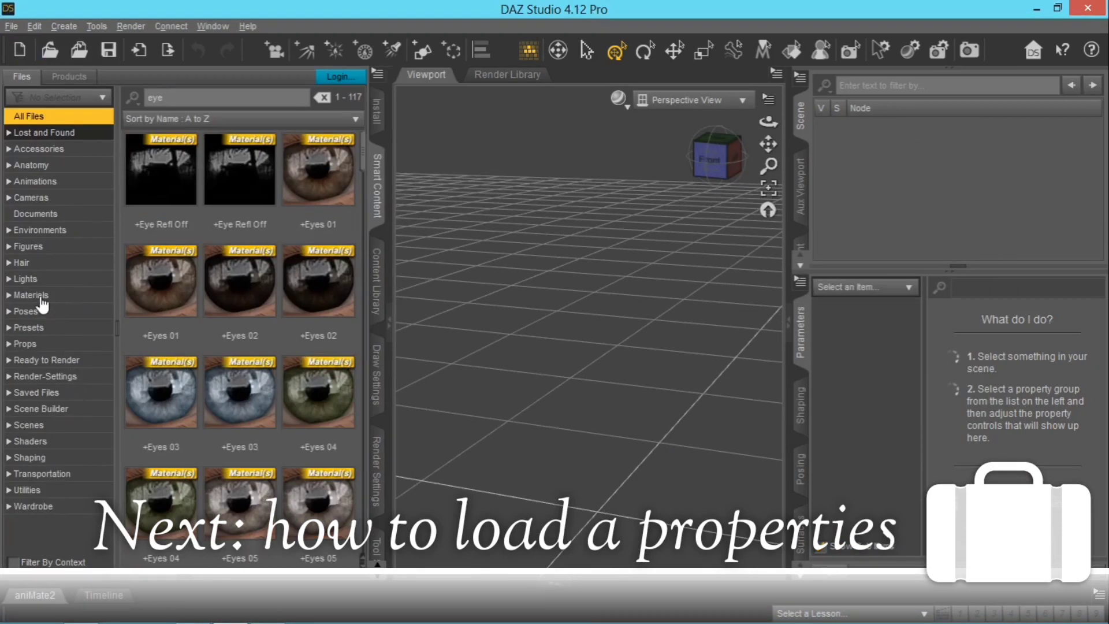
click(35, 346)
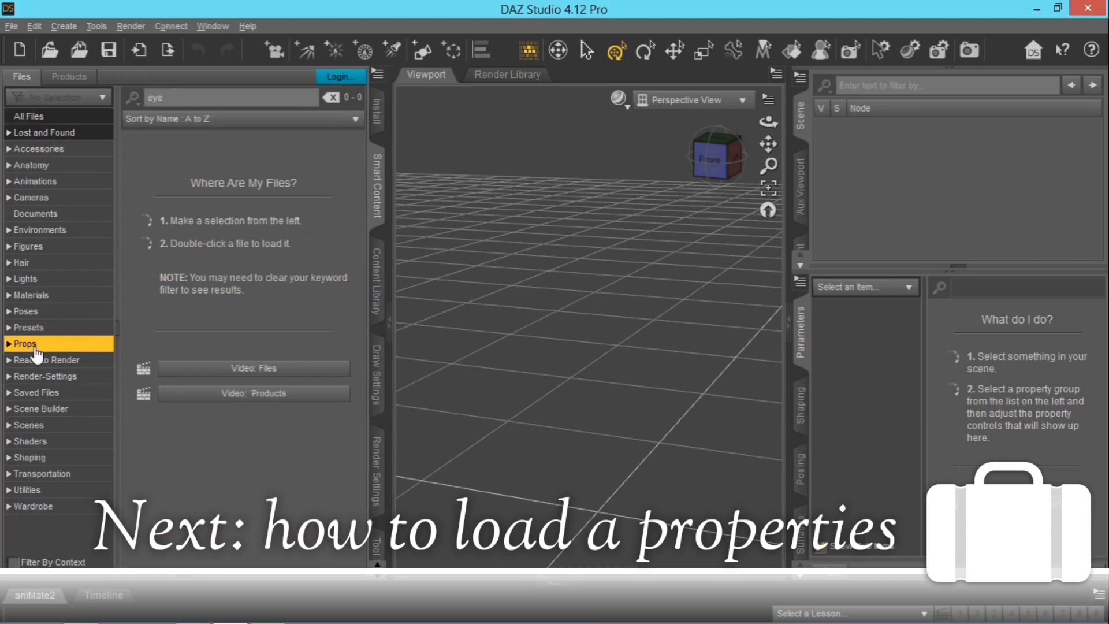
click(331, 98)
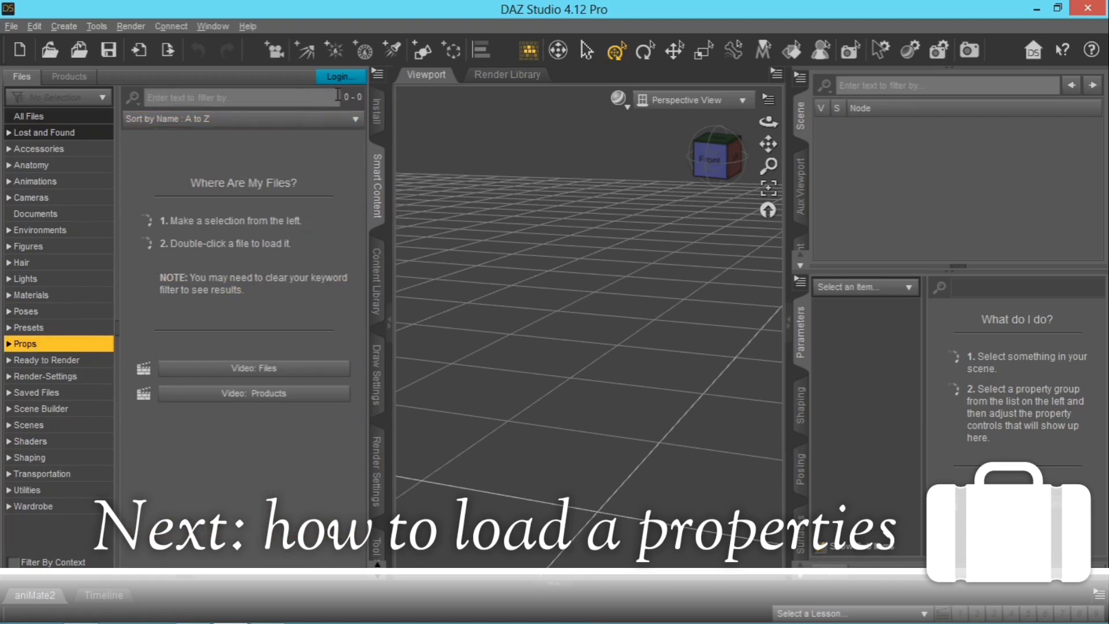
click(70, 345)
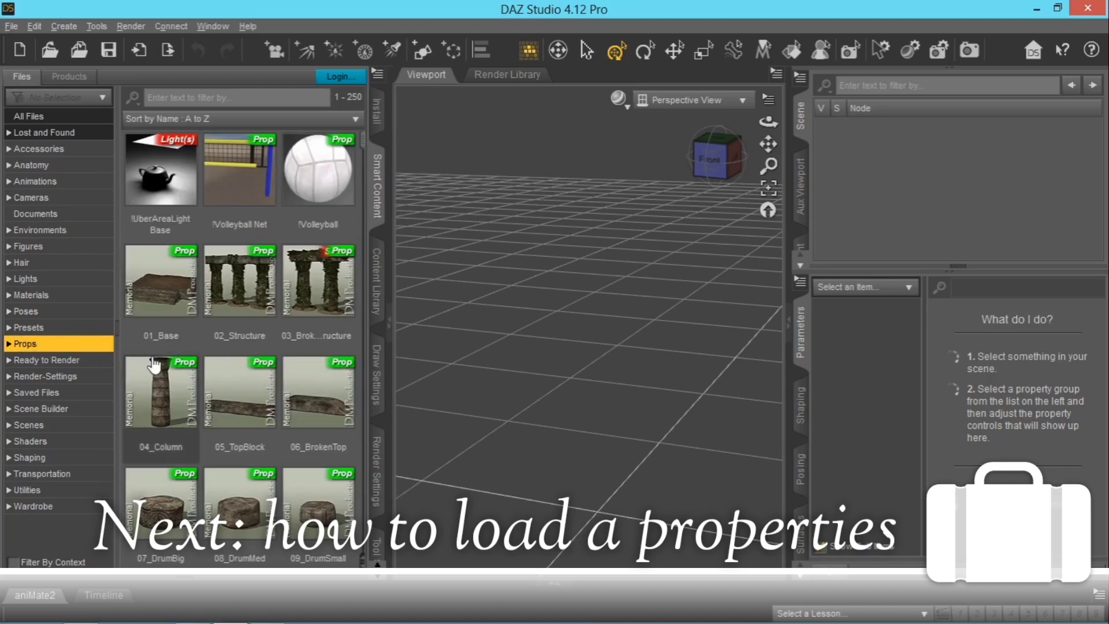
- List the installed Props products with the "eye" filter cleared and open the Secret Garden Shaded Haven product
click(74, 80)
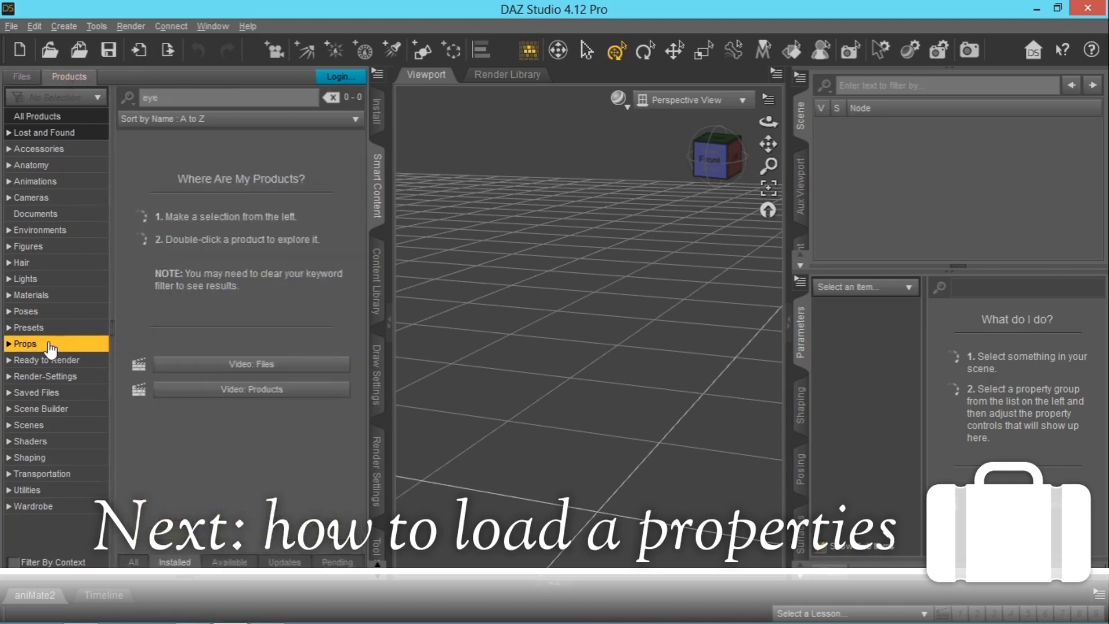
click(331, 97)
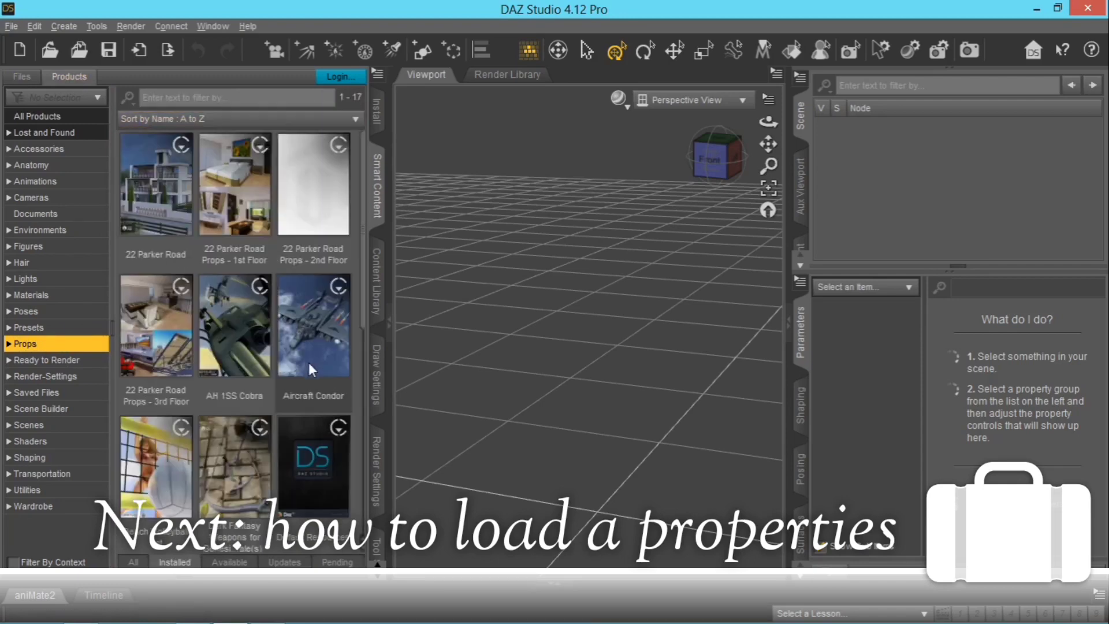
scroll(297, 388, down, 6)
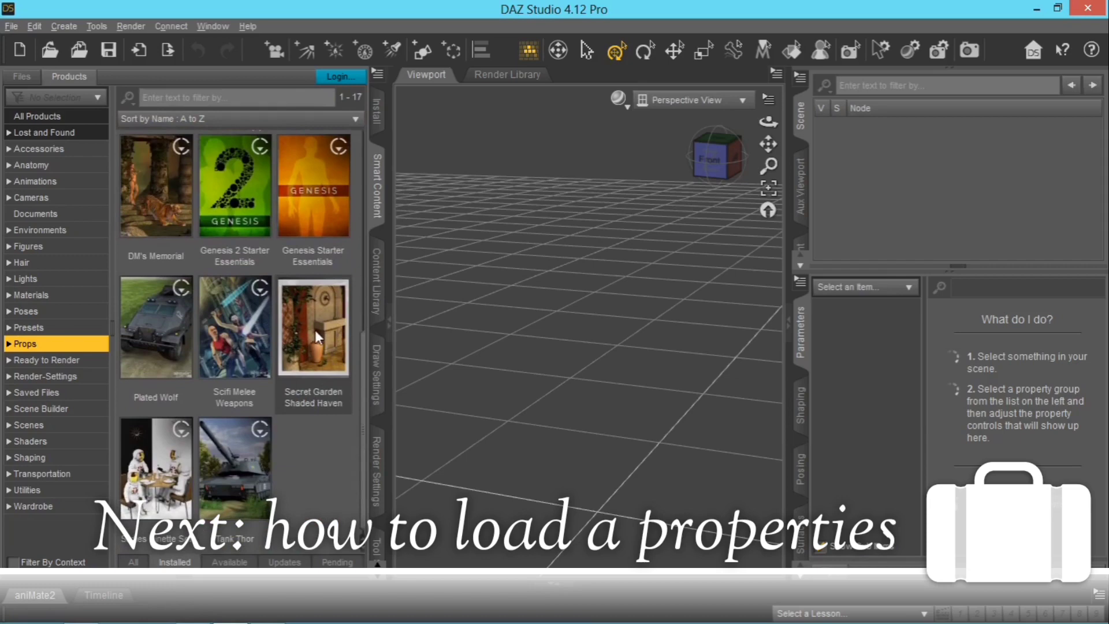
double_click(315, 332)
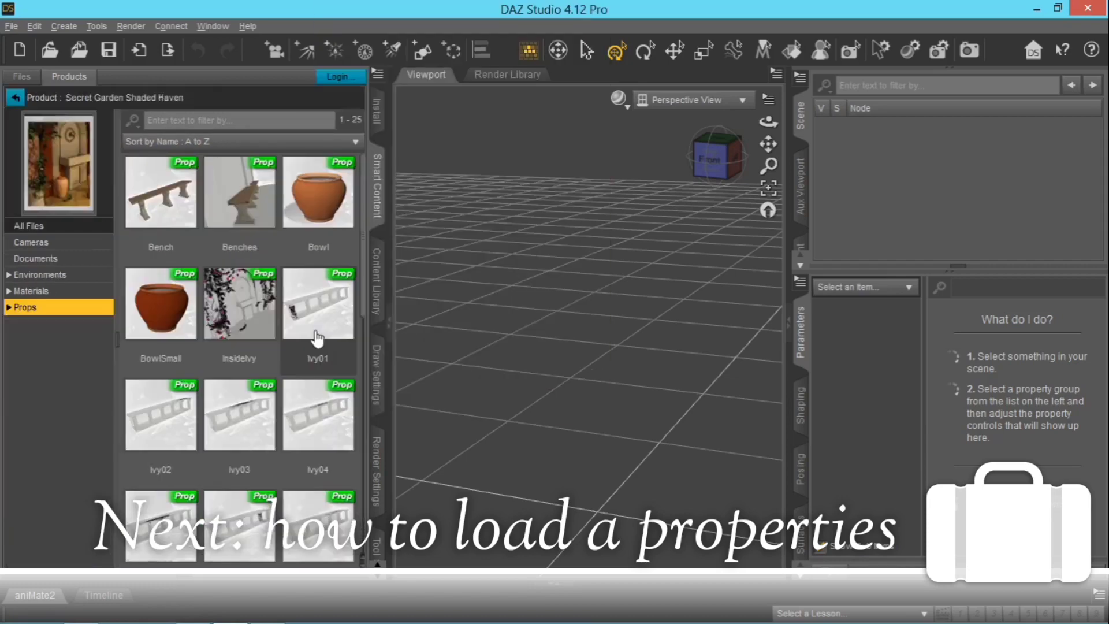
- List all files of the Secret Garden Shaded Haven product and load its Pergola prop into the scene
click(63, 226)
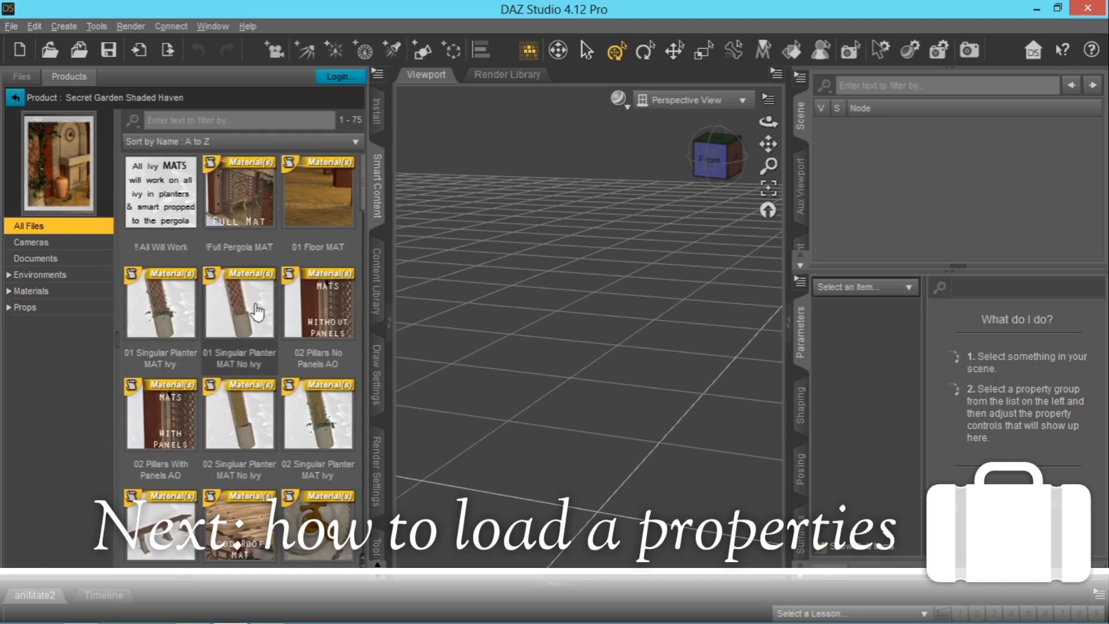
scroll(257, 312, down, 15)
scroll(257, 320, down, 2)
scroll(256, 319, up, 6)
scroll(257, 319, up, 5)
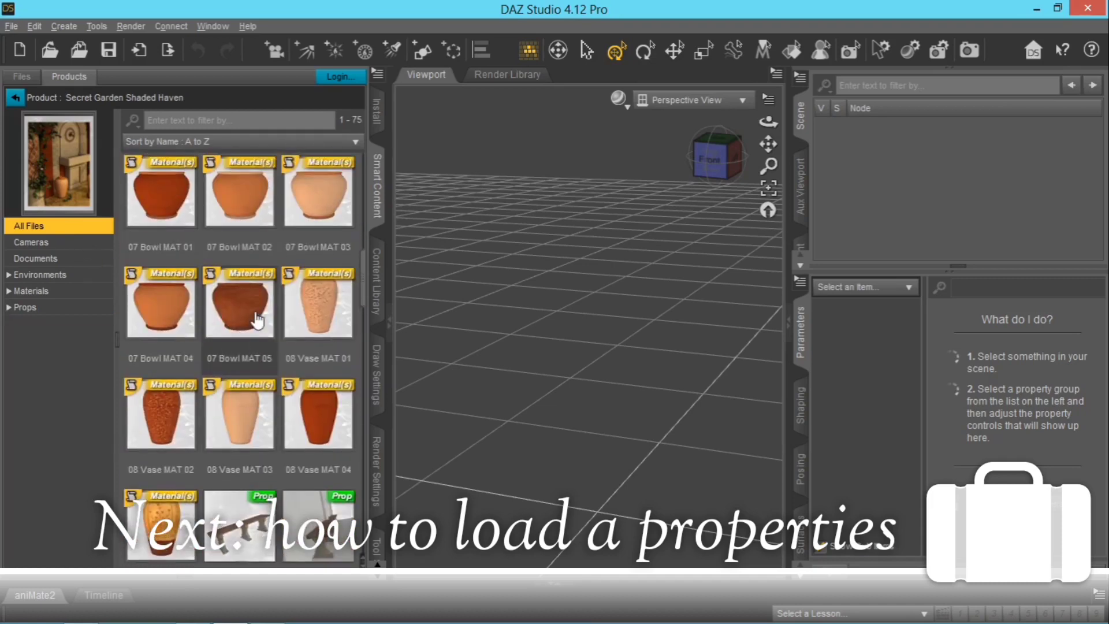
scroll(257, 319, down, 15)
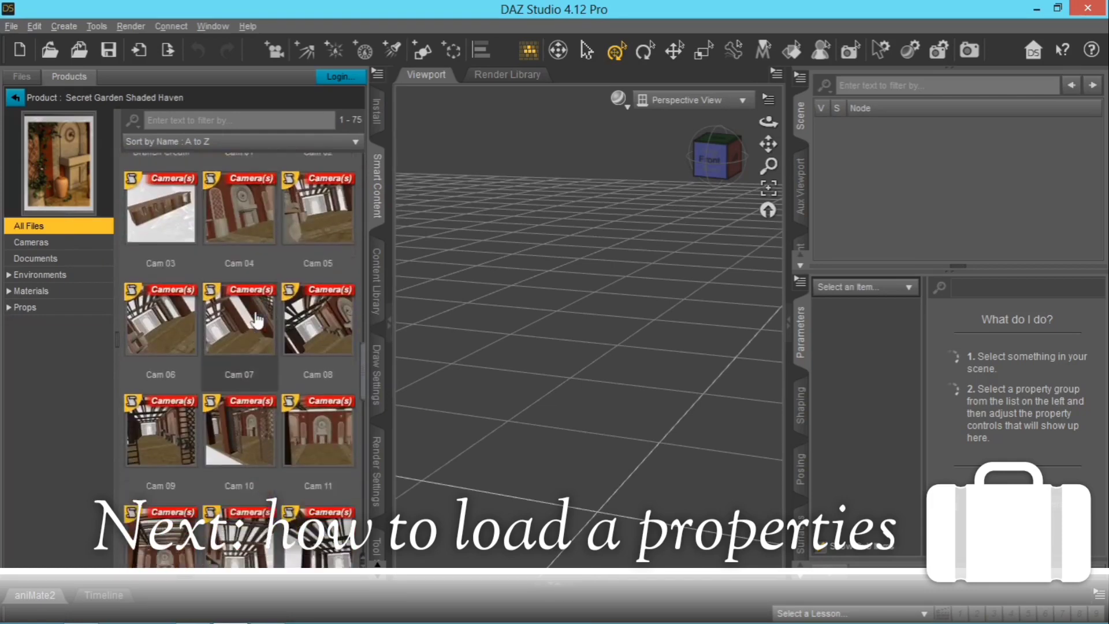
scroll(256, 320, down, 10)
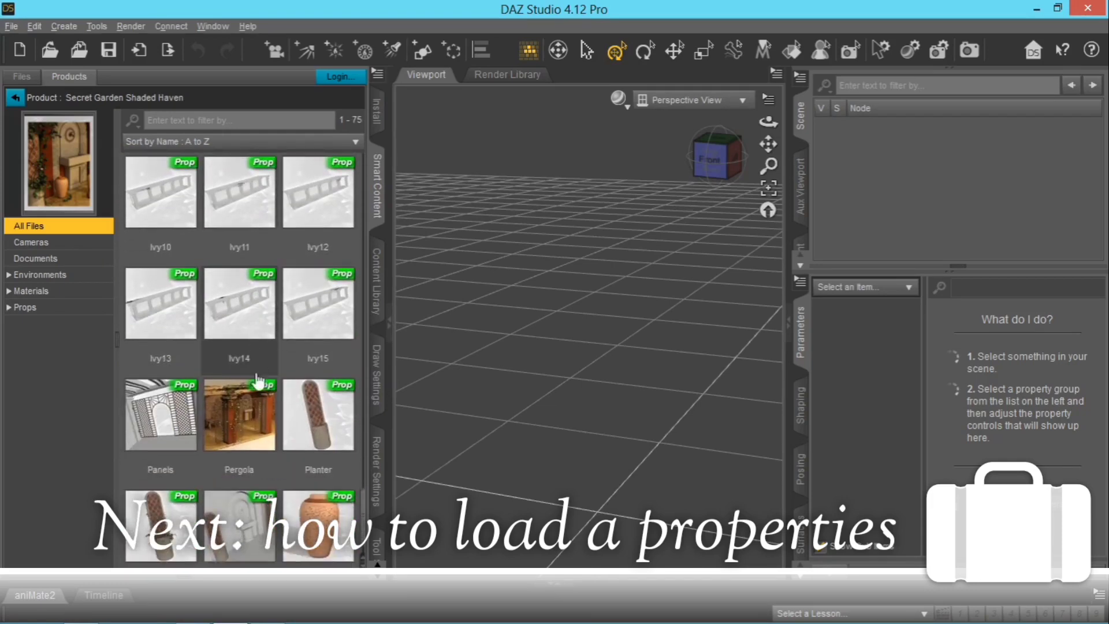
double_click(252, 410)
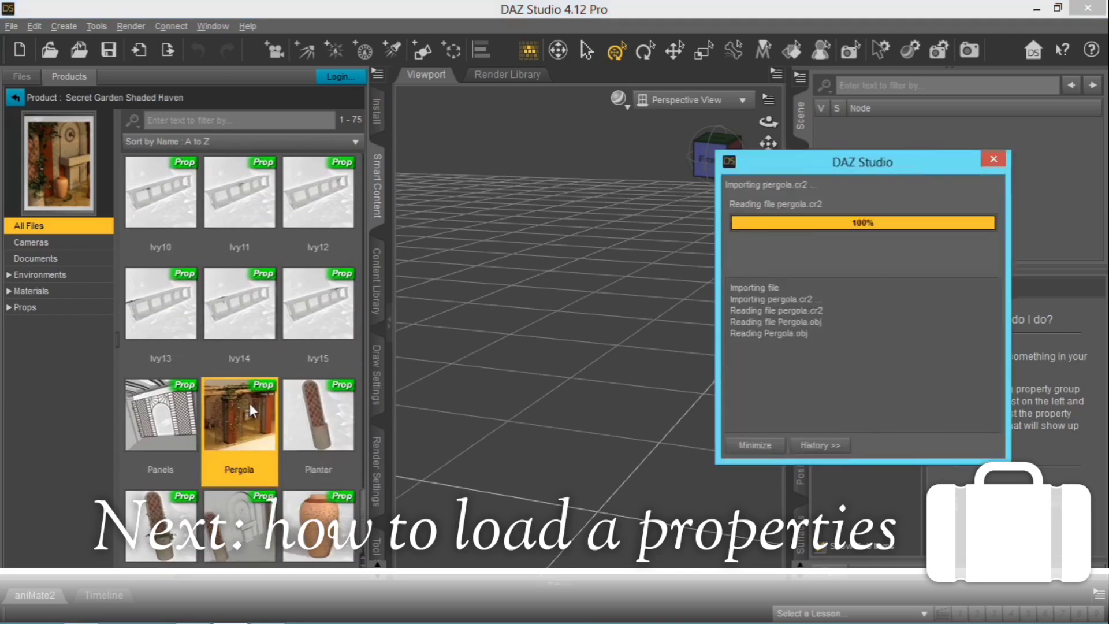
- Apply the !Full Pergola MAT material preset to the selected pergola
scroll(537, 382, down, 5)
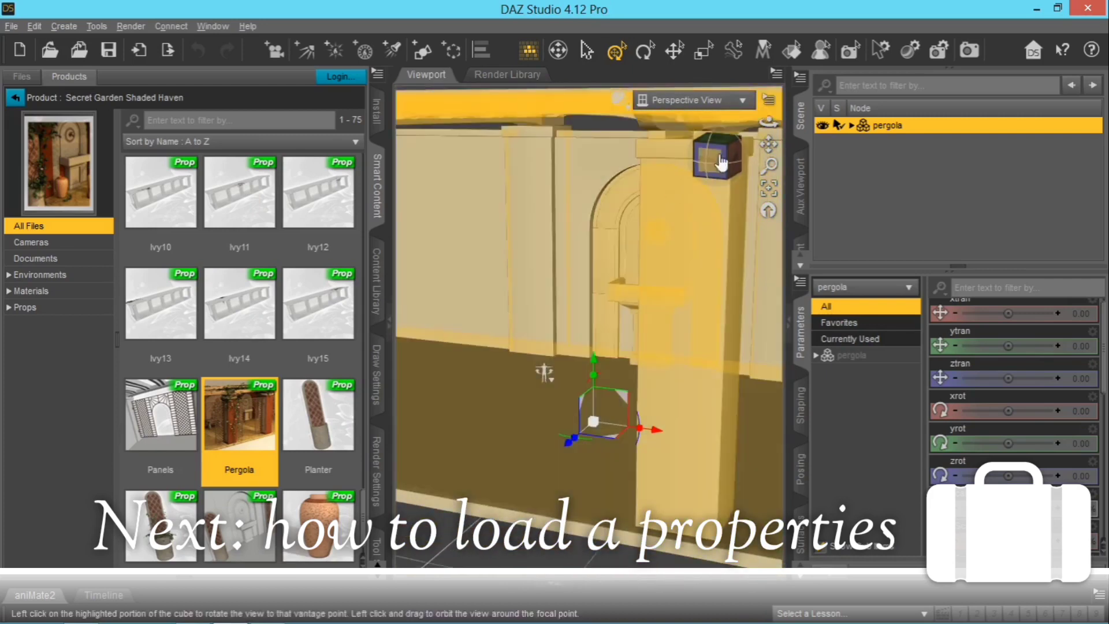
scroll(529, 407, down, 2)
scroll(528, 407, down, 5)
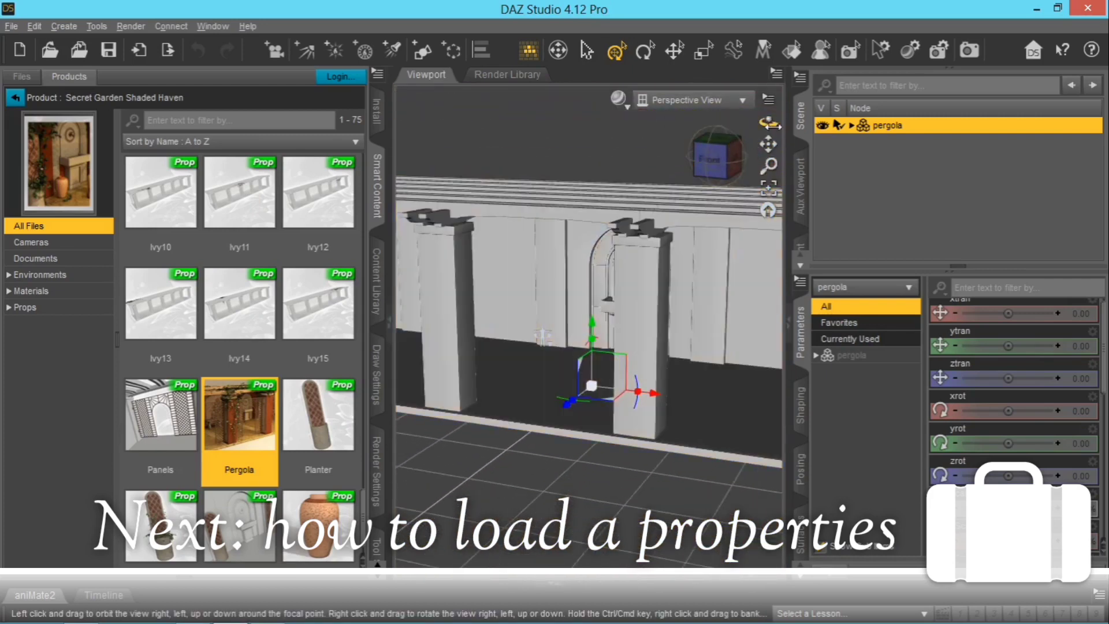
drag(770, 123, 803, 125)
drag(540, 336, 541, 337)
drag(768, 122, 768, 99)
middle_drag(545, 335, 542, 336)
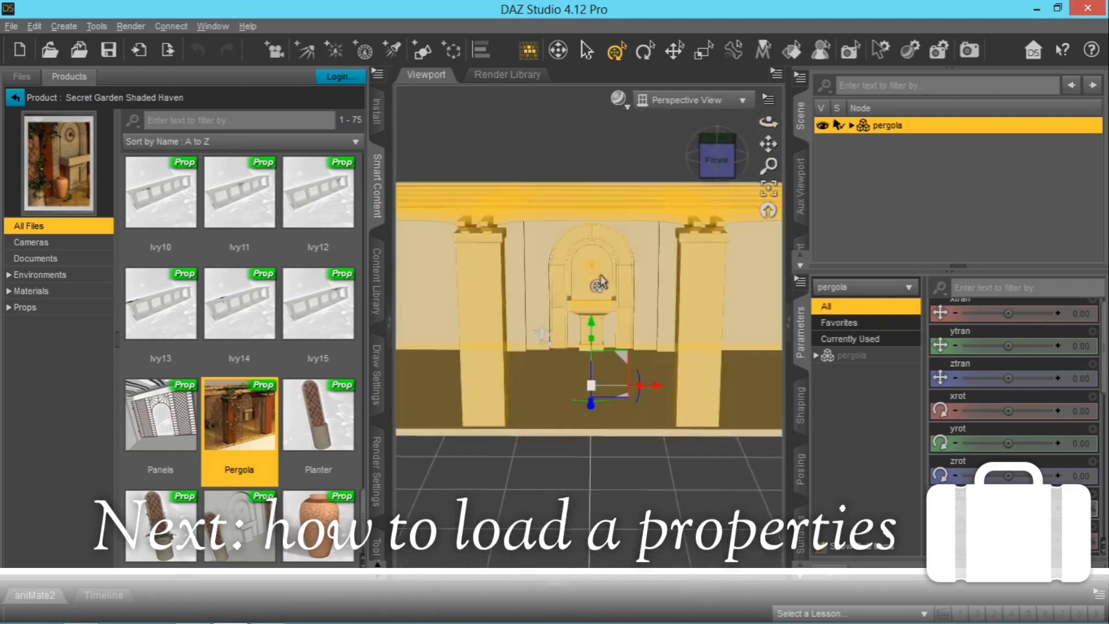
scroll(151, 230, up, 10)
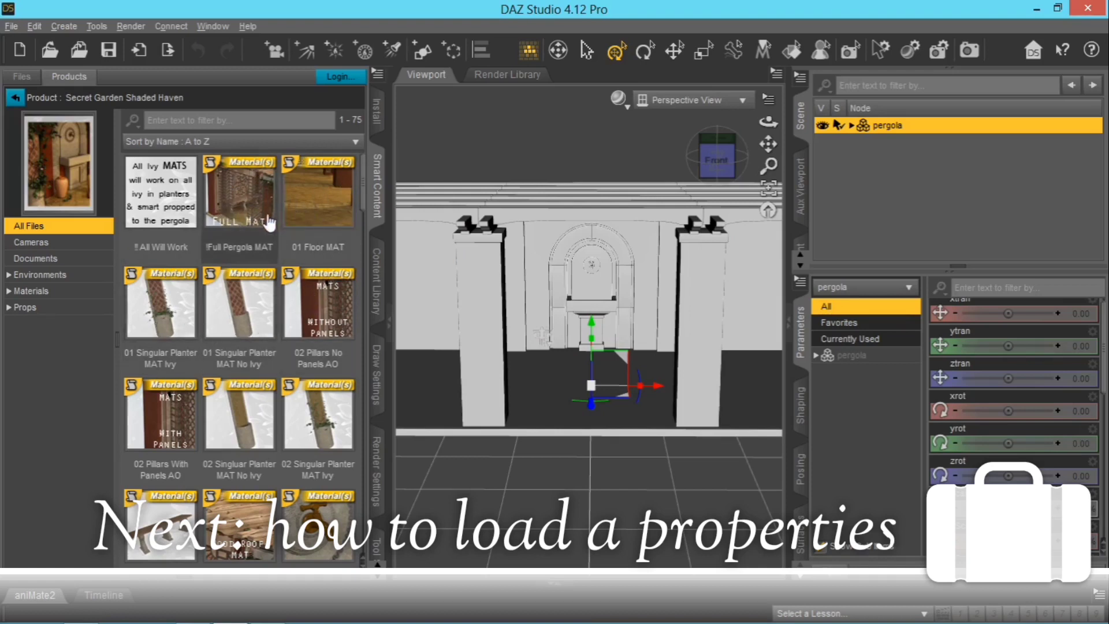
click(248, 207)
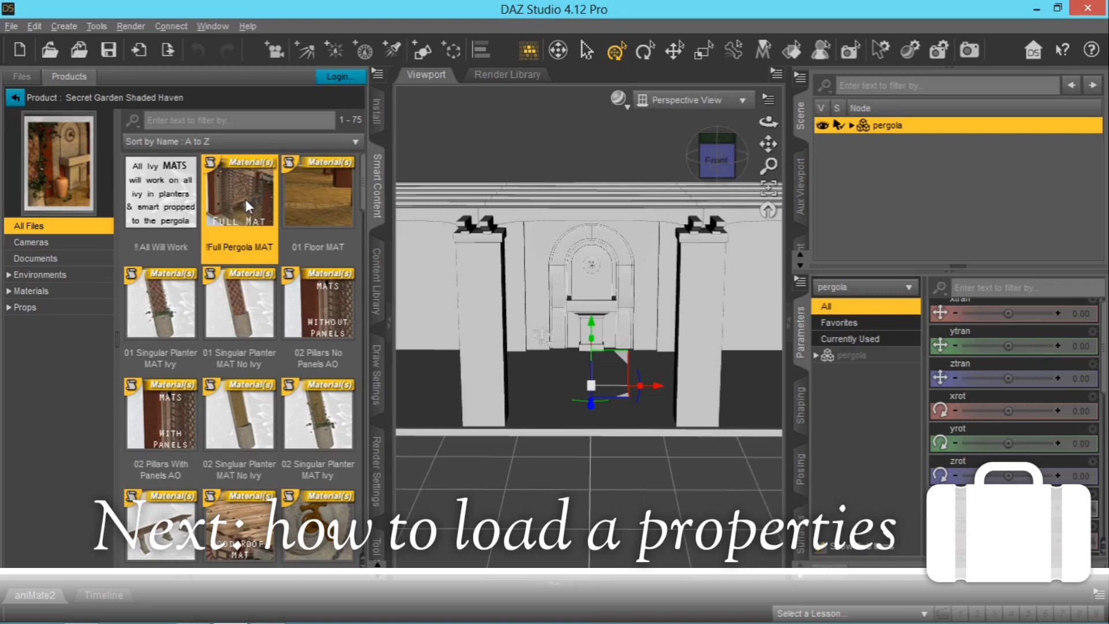
double_click(246, 202)
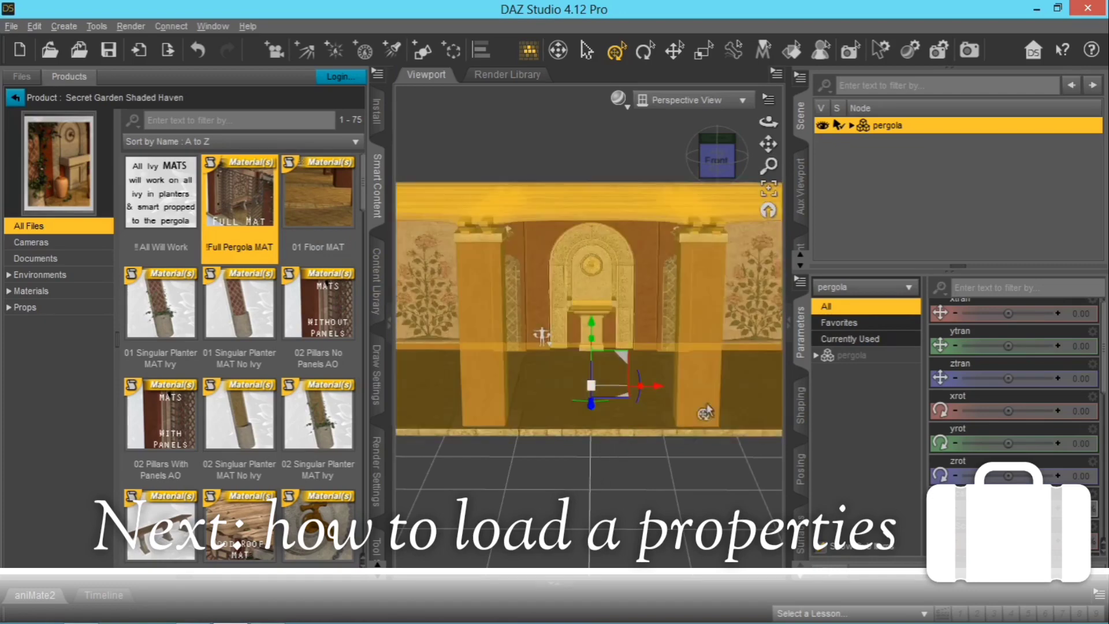
- Collapse the panes on both sides of the viewport and view the whole textured pergola from the front
click(789, 326)
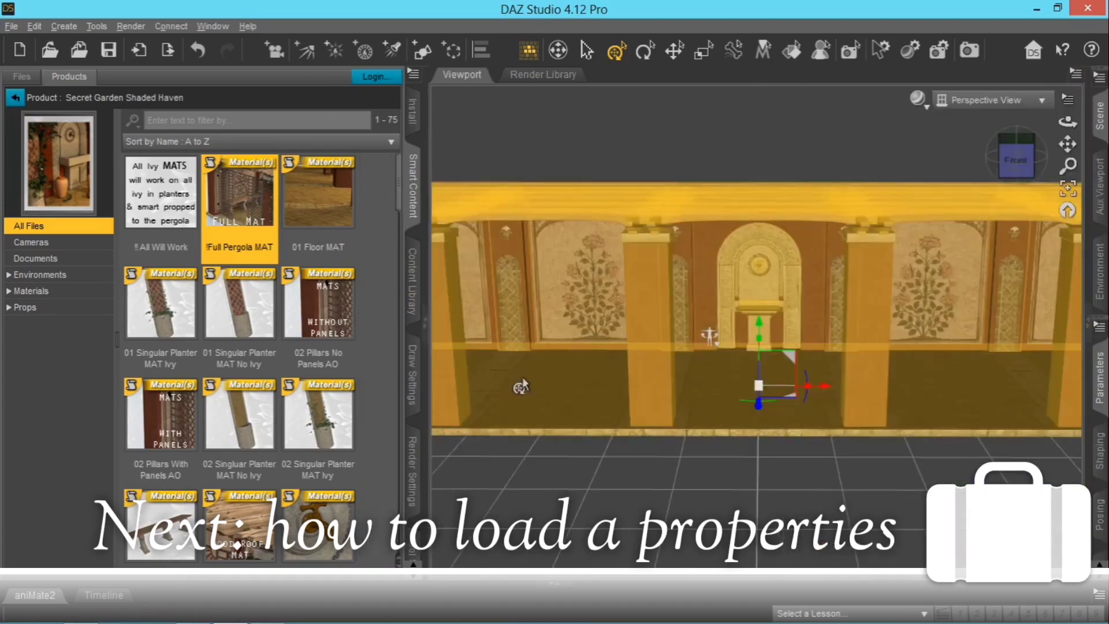
click(429, 339)
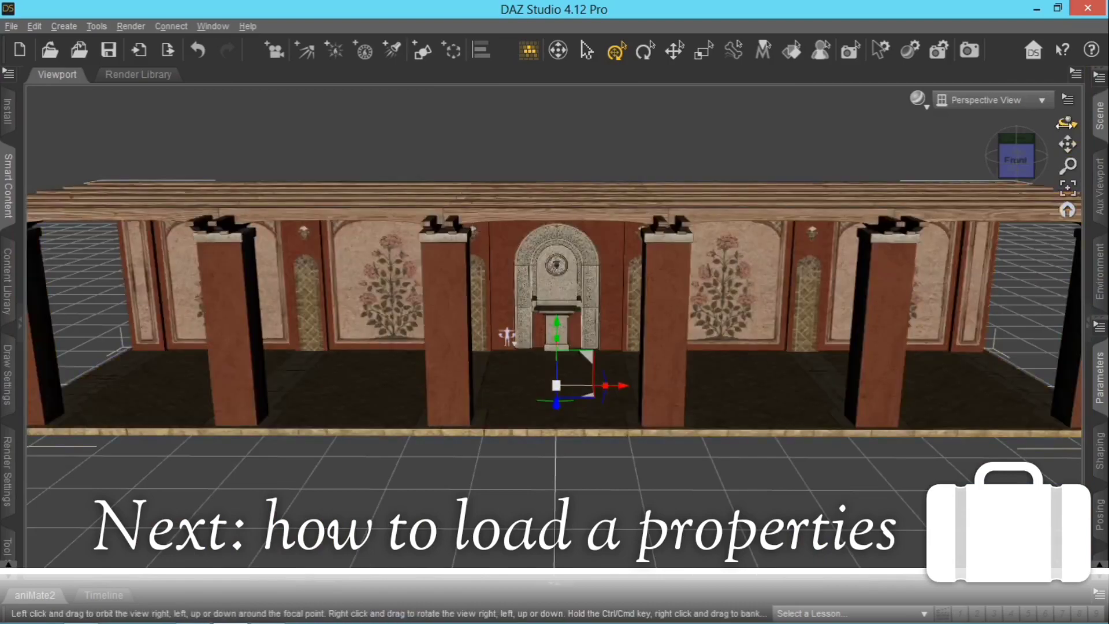
drag(1067, 122, 884, 122)
mouse_move(1067, 122)
mouse_down()
mouse_move(1054, 124)
mouse_move(1067, 126)
mouse_up()
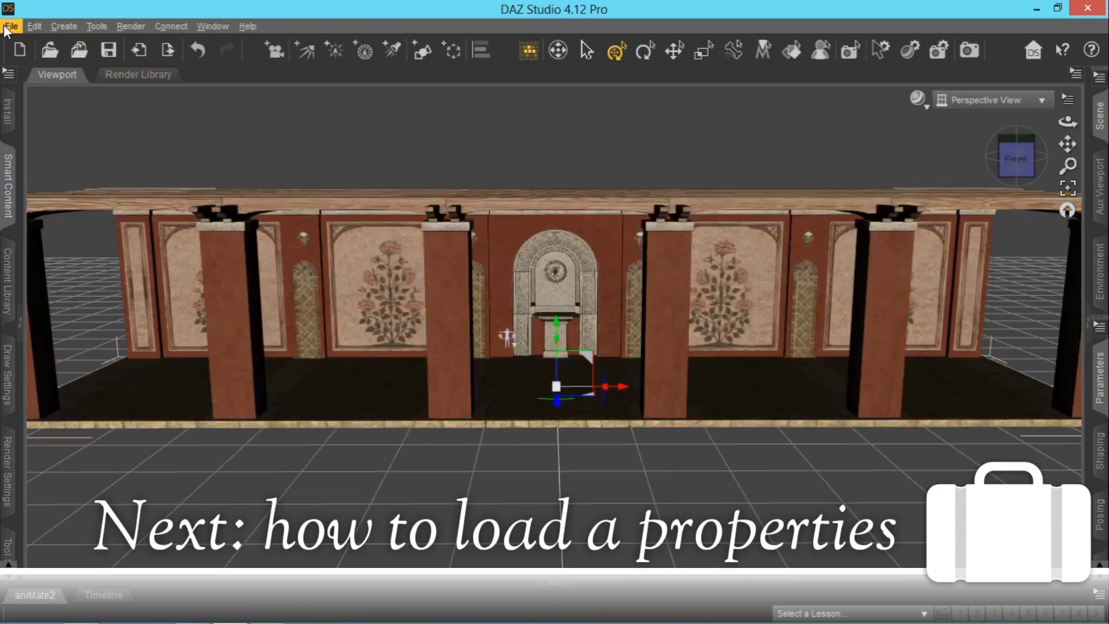
- Merge the saved Tutorial 103 scene from the femtech Studio 3d folder into the pergola scene
click(7, 27)
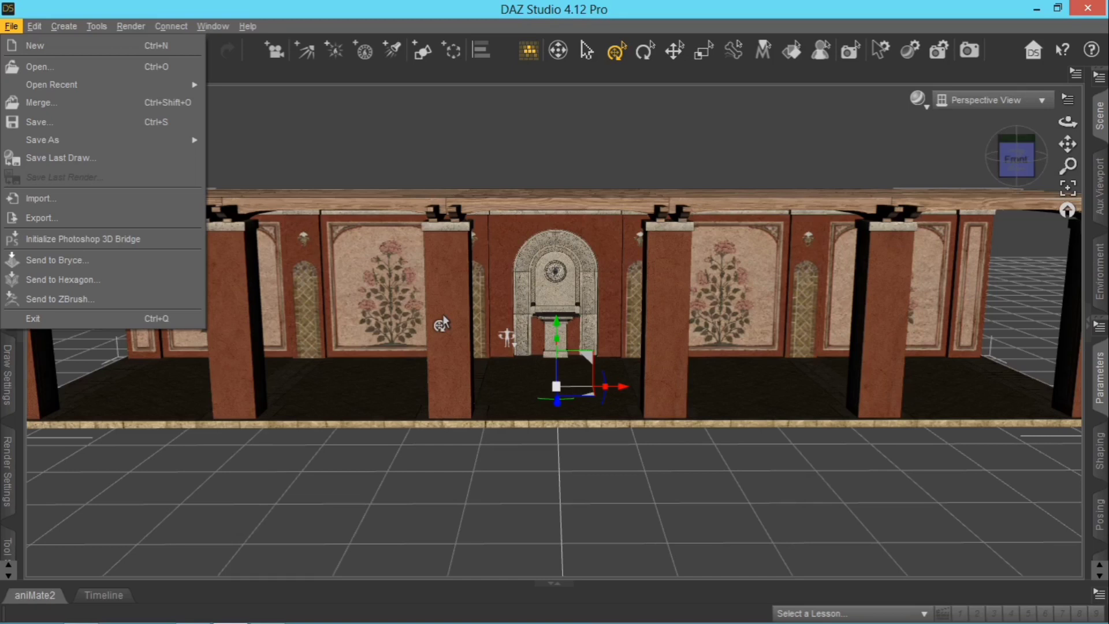
click(108, 105)
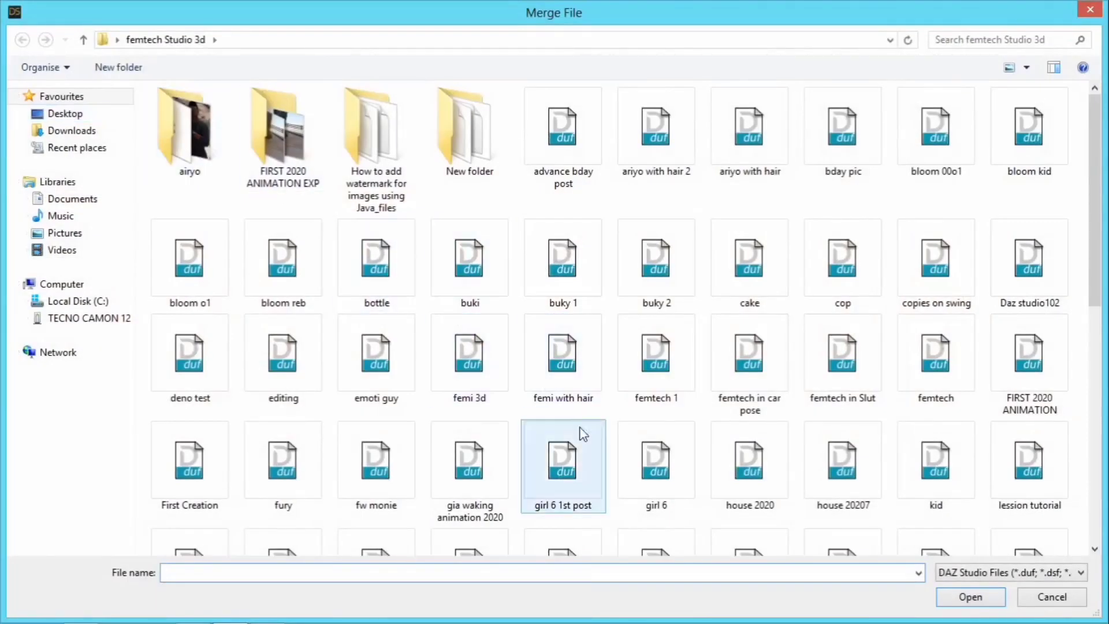
drag(1098, 269, 1094, 522)
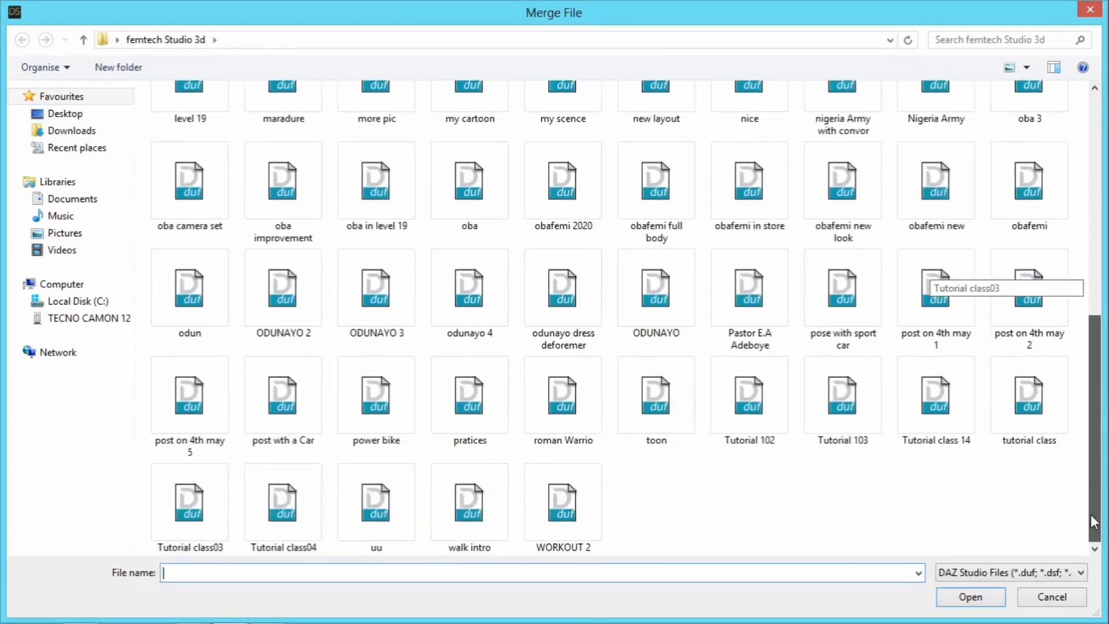
click(770, 422)
click(859, 426)
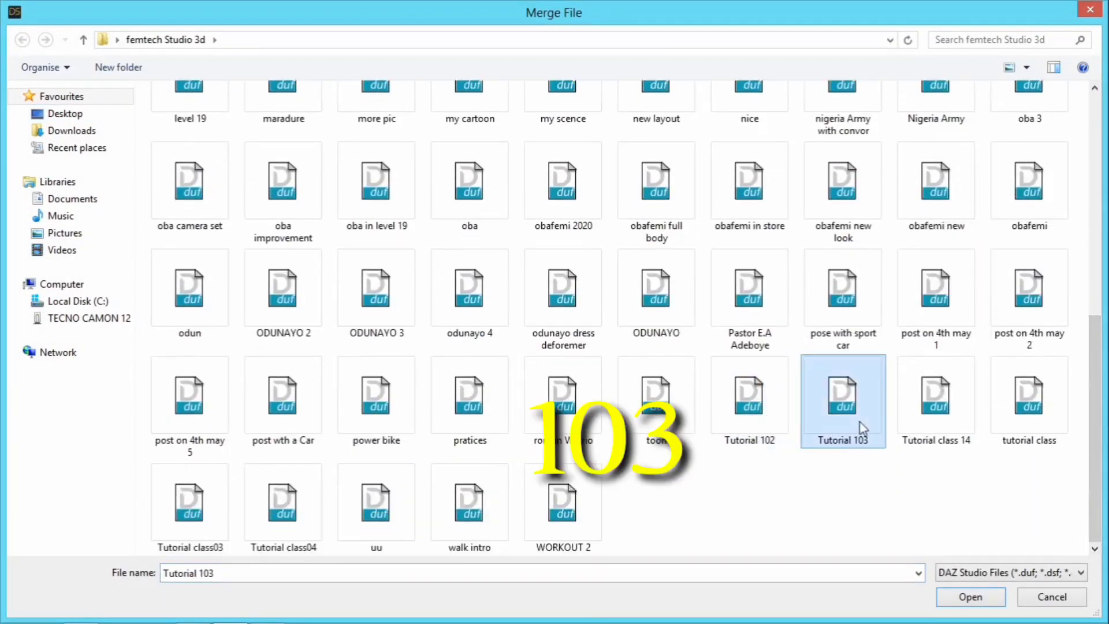
click(964, 601)
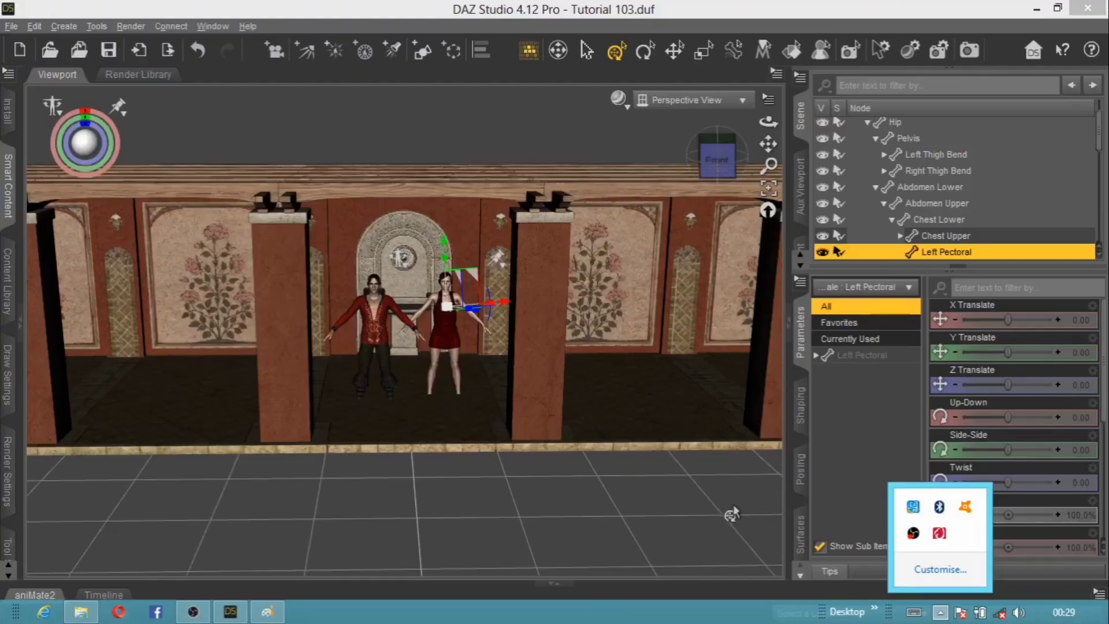
- Deselect the merged figure's bone and collapse the female and male groups in the scene hierarchy
click(716, 516)
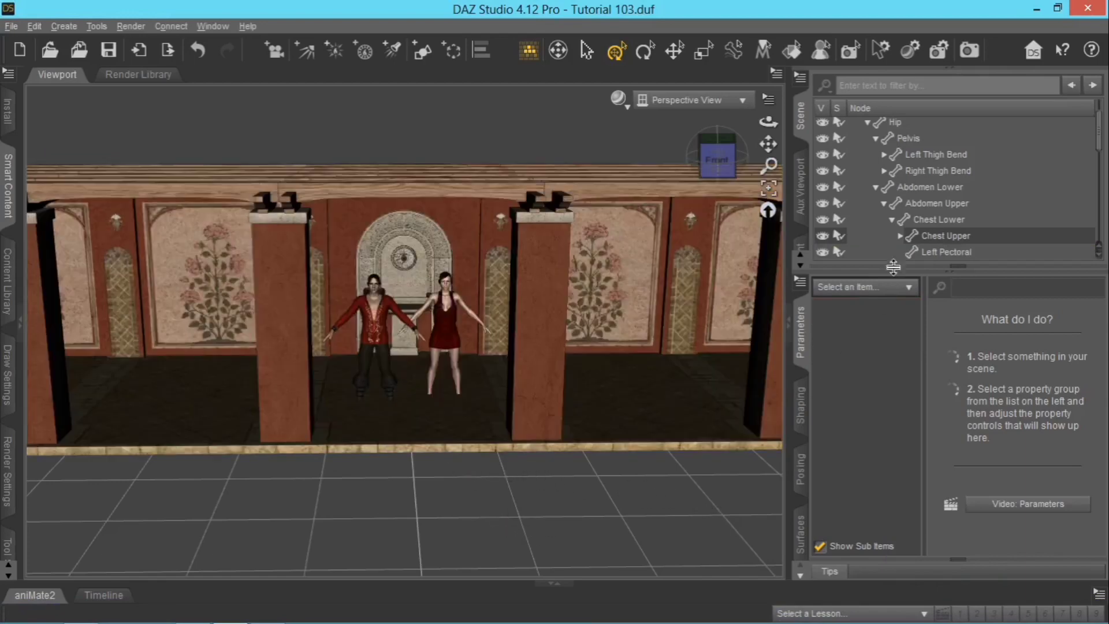
scroll(899, 210, up, 1)
click(859, 140)
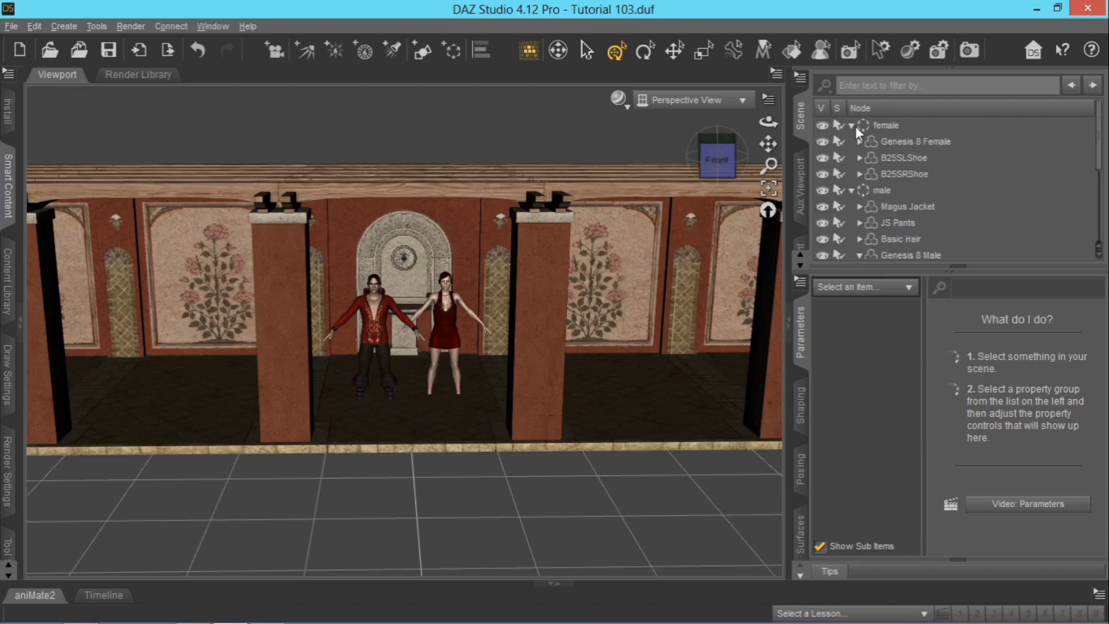
click(854, 126)
click(851, 126)
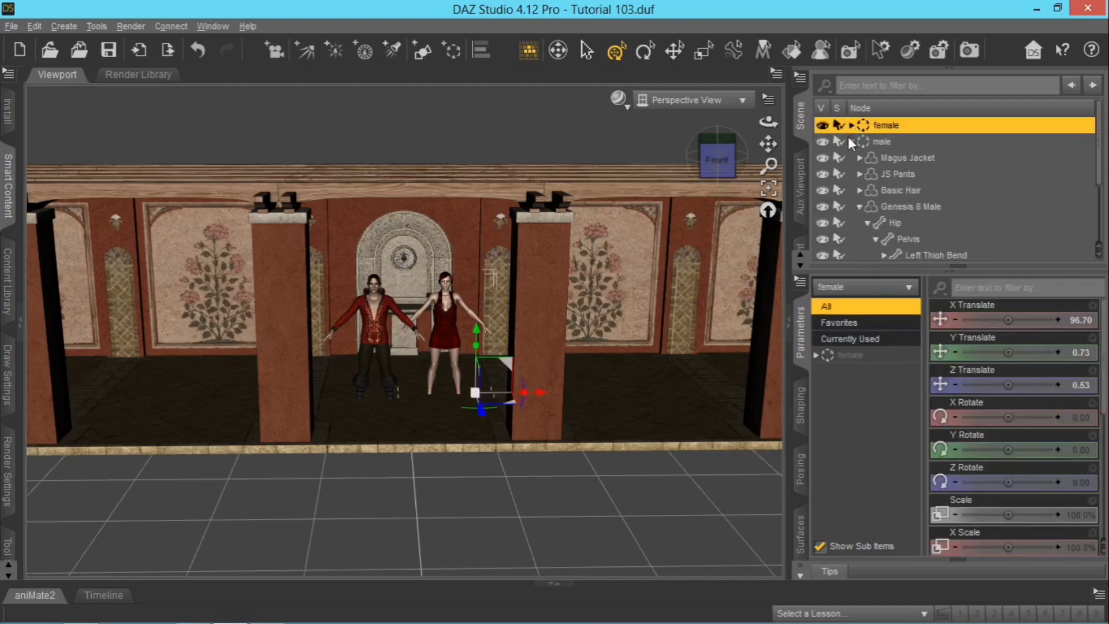
click(849, 140)
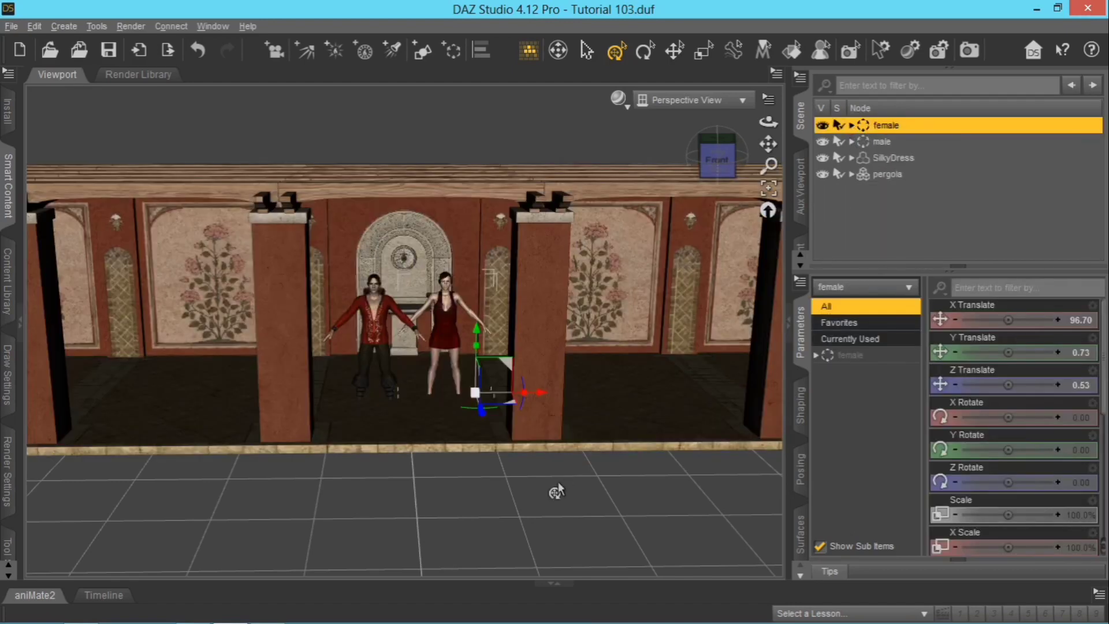
- Select the whole Genesis 8 Male figure and raise it onto the pergola floor with Y Translate at 10.90
scroll(457, 476, up, 8)
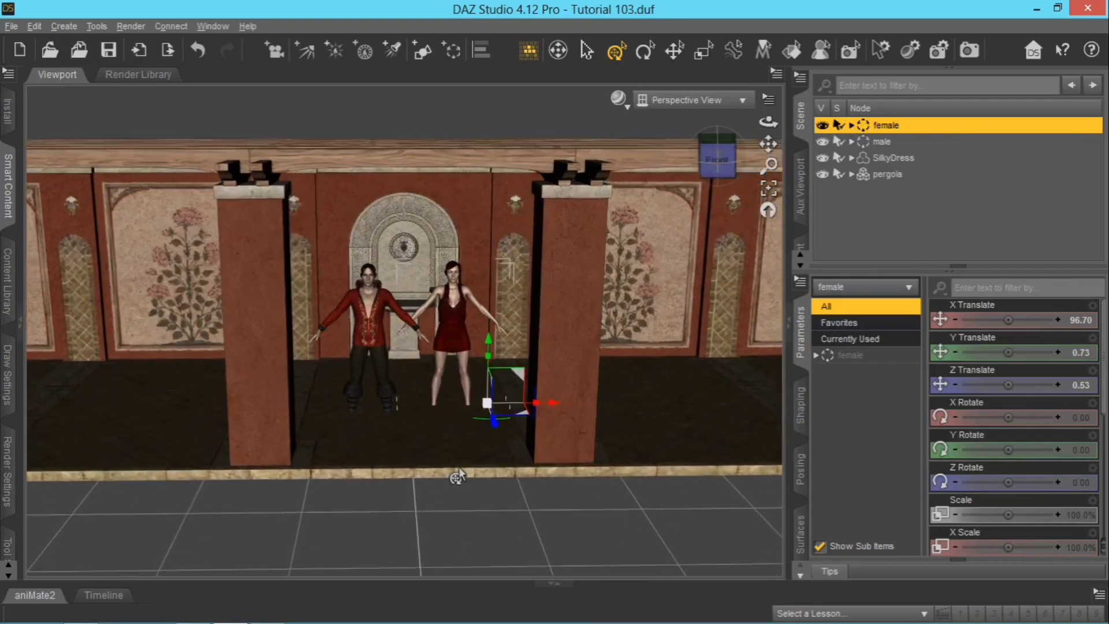
scroll(457, 477, up, 8)
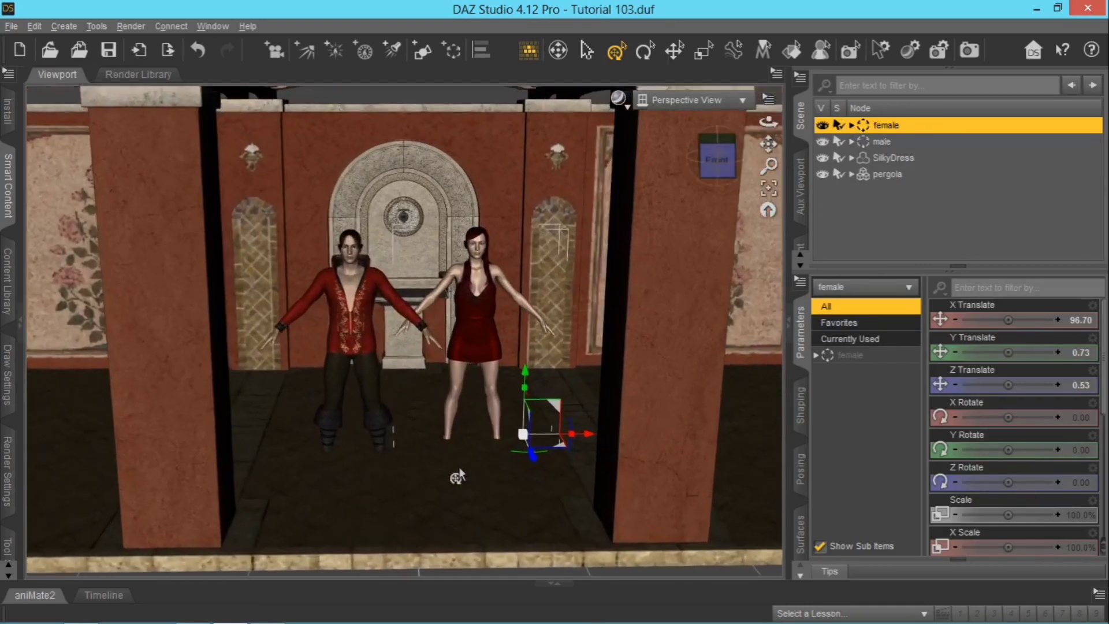
scroll(457, 476, up, 8)
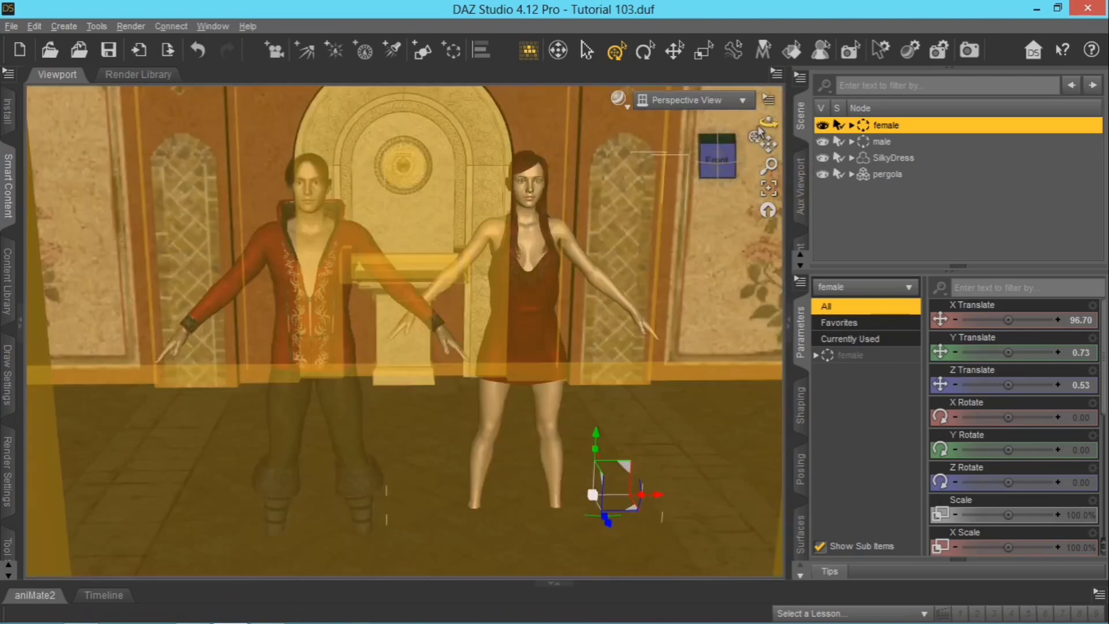
drag(760, 132, 630, 262)
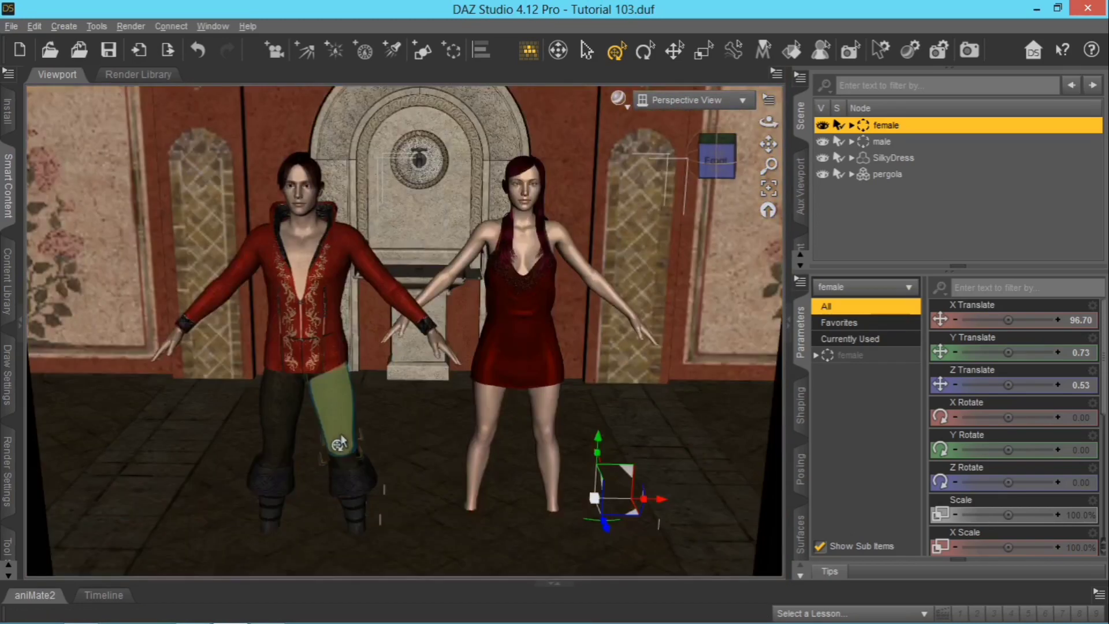
double_click(340, 440)
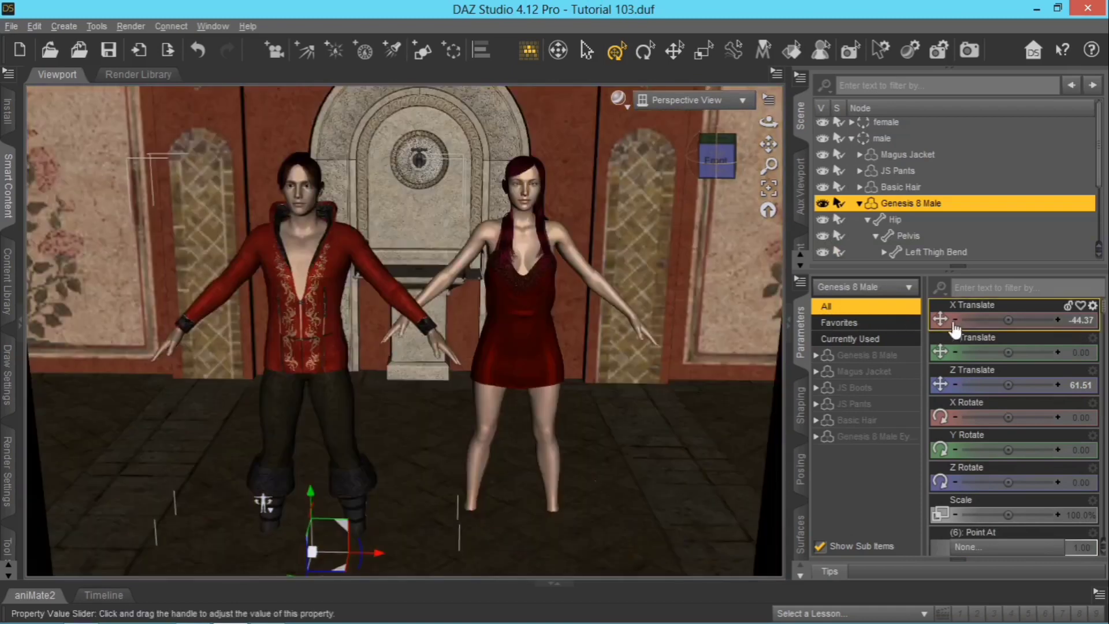
drag(1007, 352, 1031, 351)
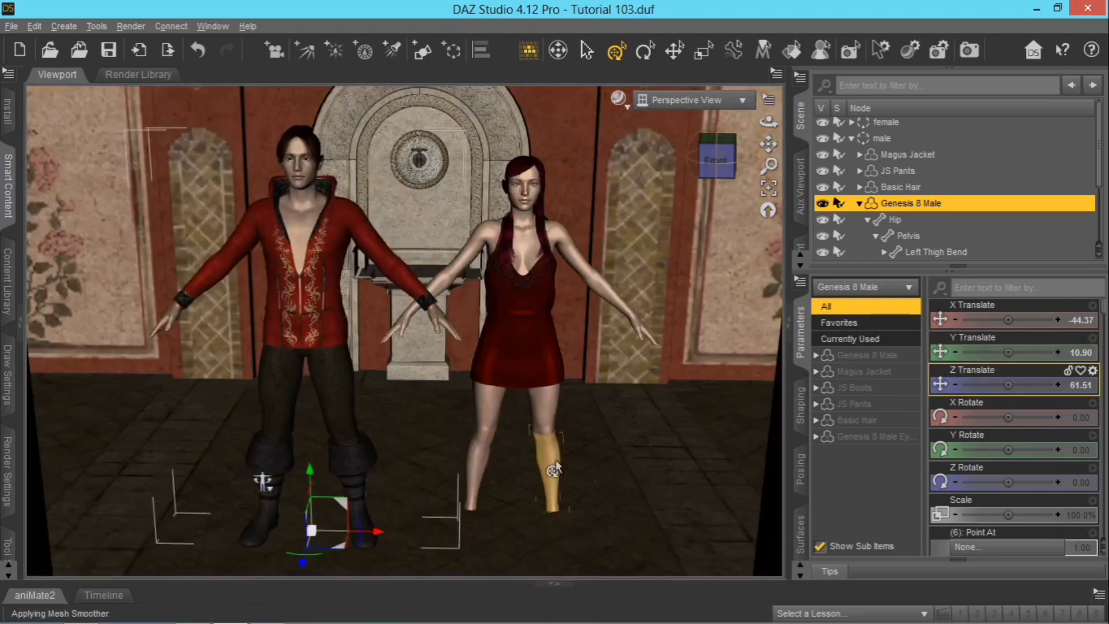
- Raise the Genesis 8 Female figure onto the pergola floor with Y Translate at 10.74, and clear the selection
click(555, 468)
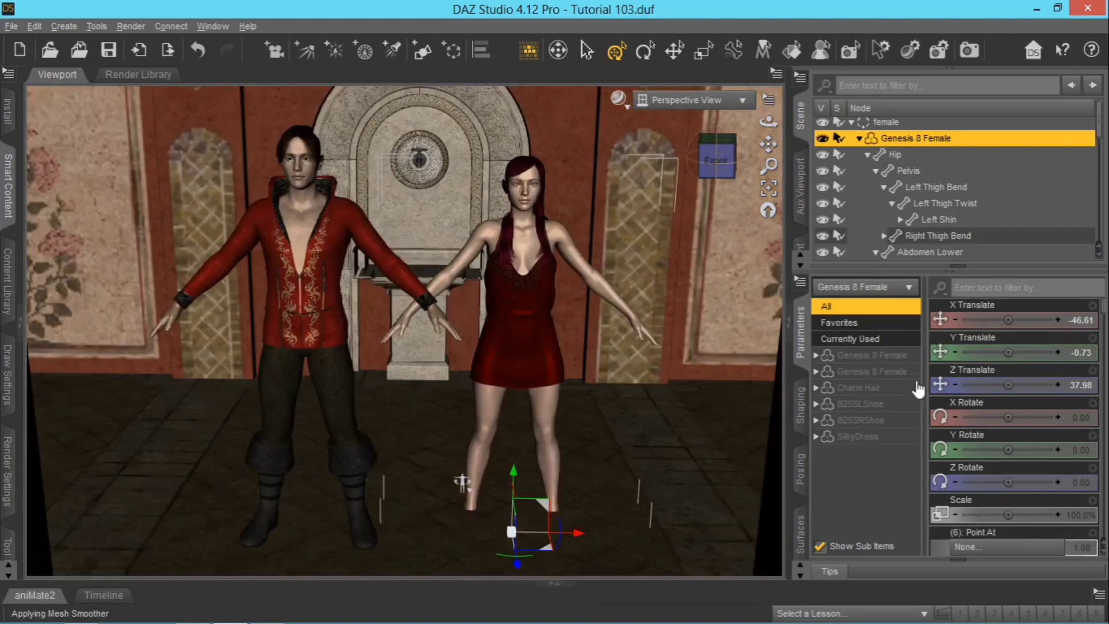
drag(1010, 352, 1030, 352)
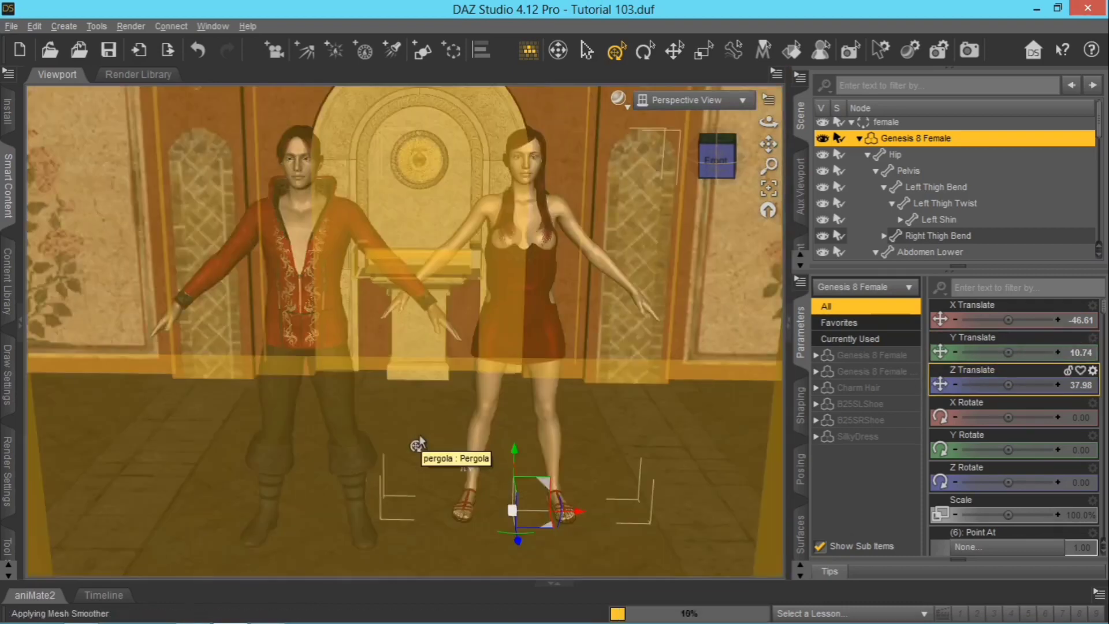
scroll(352, 456, down, 3)
scroll(349, 464, down, 5)
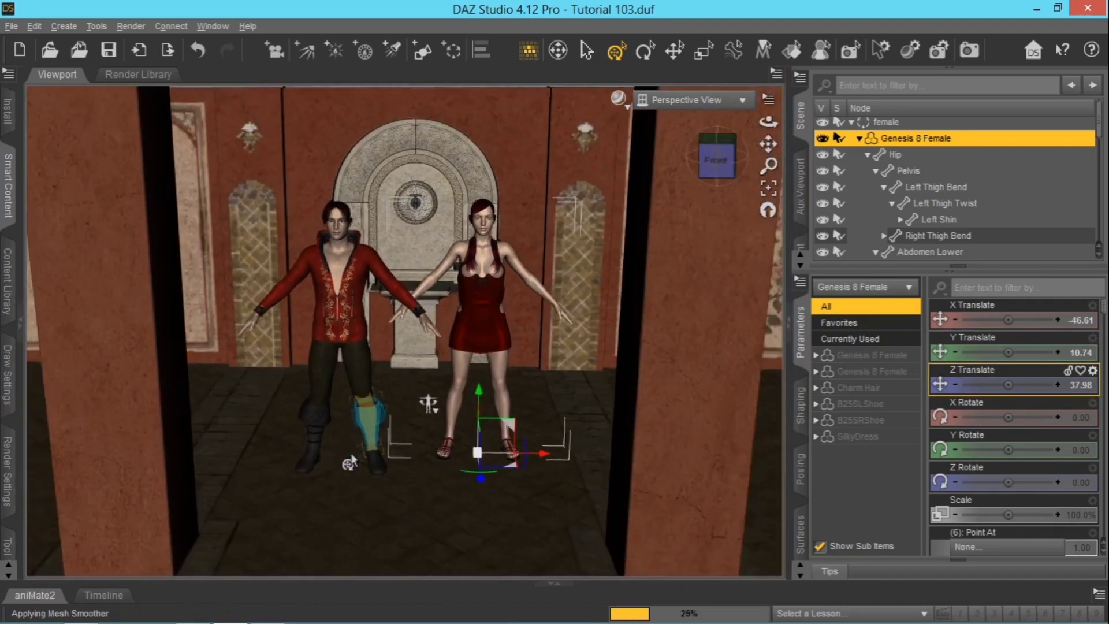
scroll(349, 464, down, 5)
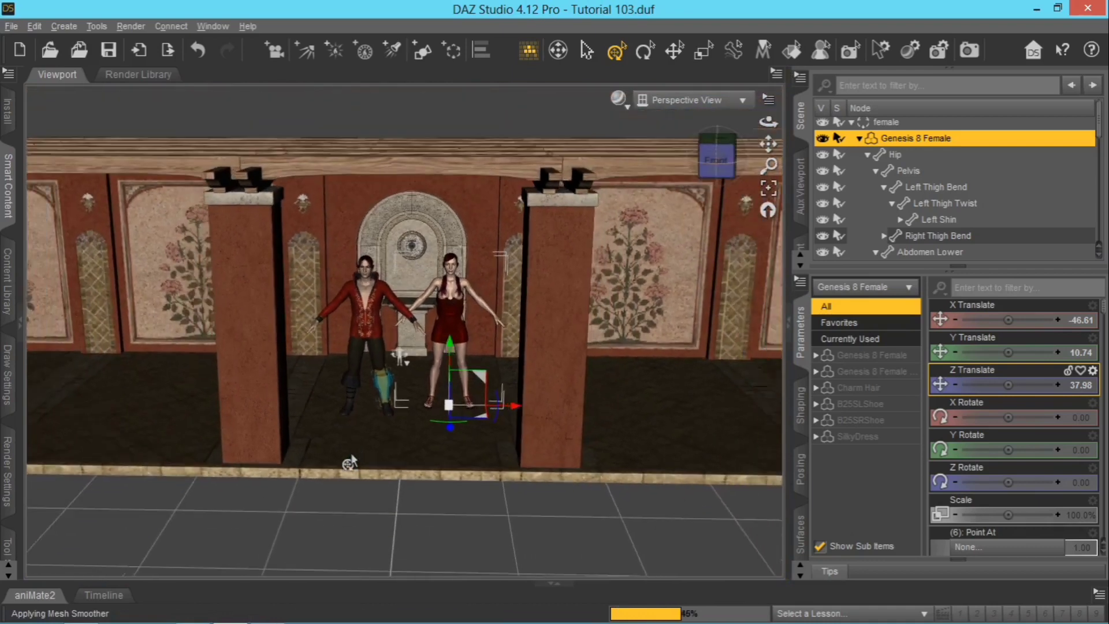
scroll(351, 462, down, 3)
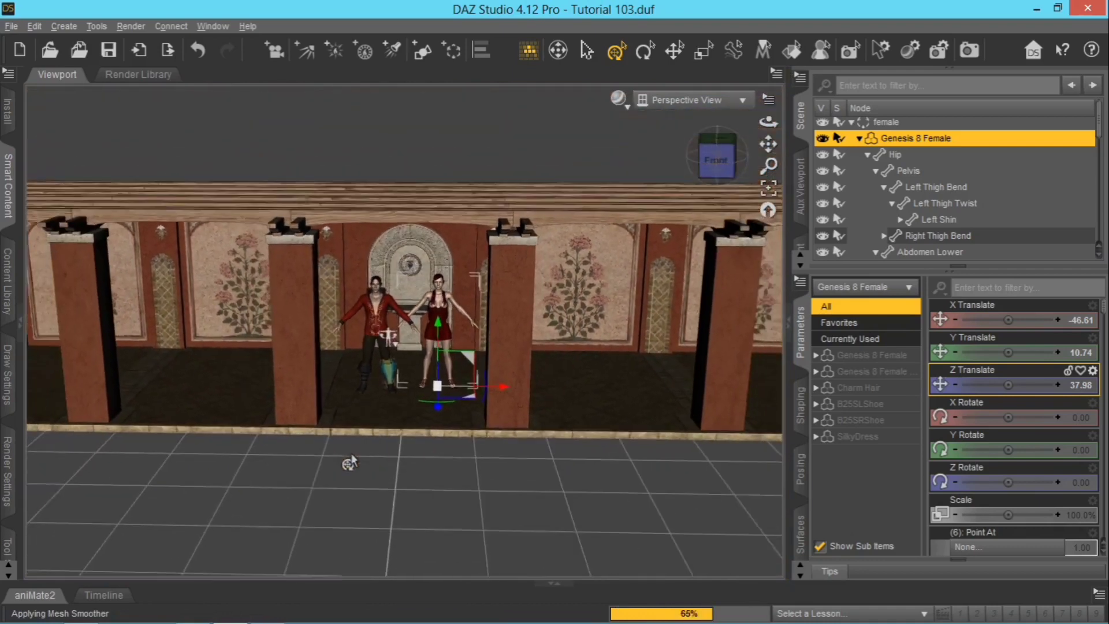
click(350, 462)
scroll(350, 463, up, 2)
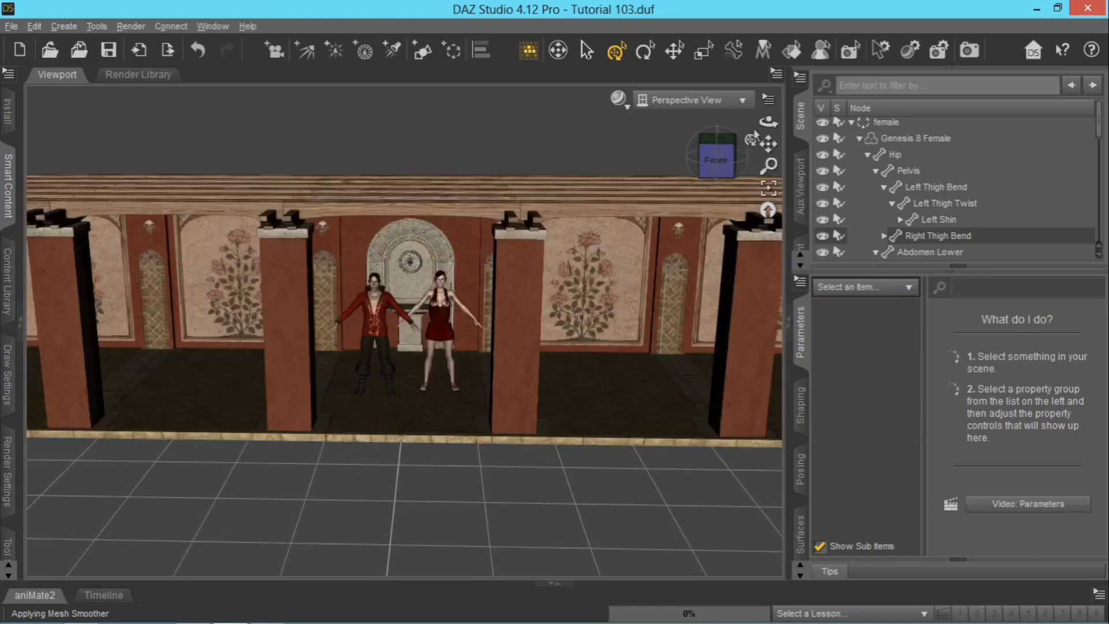
- Show the Smart Content library, collapse the female group in the scene hierarchy and select the Genesis 8 Male figure inside the male group
mouse_move(769, 121)
mouse_down()
mouse_move(658, 126)
mouse_move(773, 118)
mouse_move(808, 131)
mouse_move(767, 132)
mouse_up()
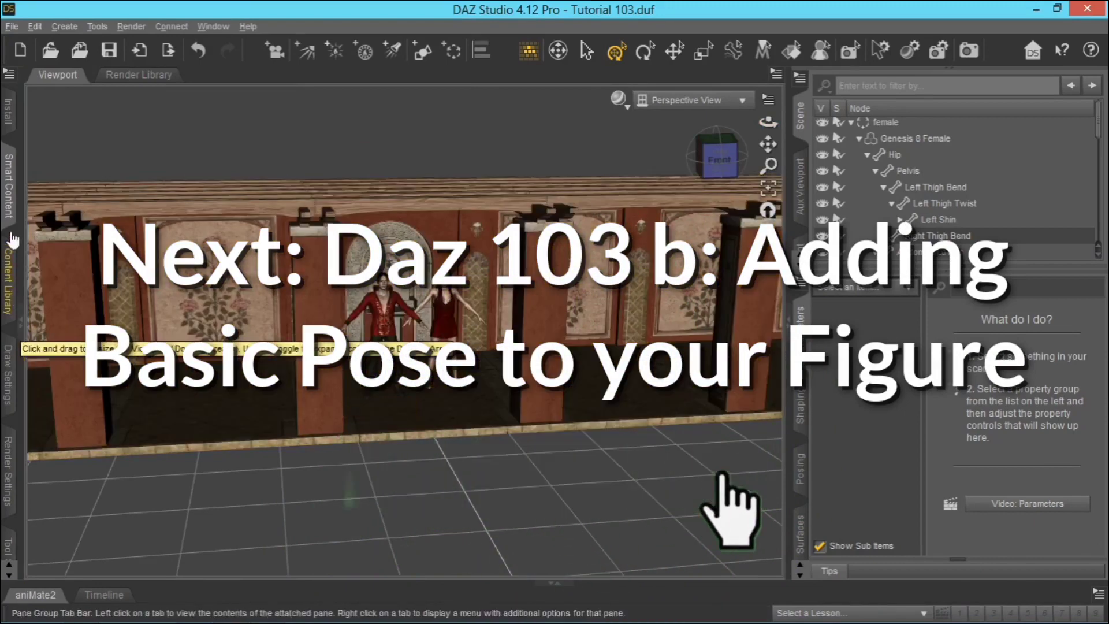
click(12, 245)
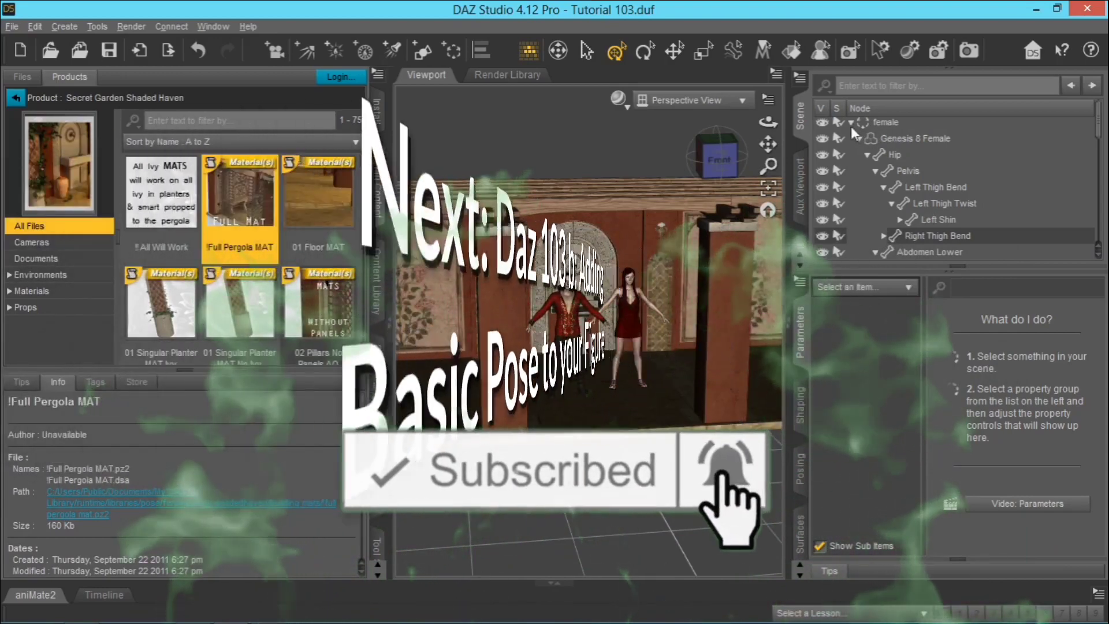
click(850, 122)
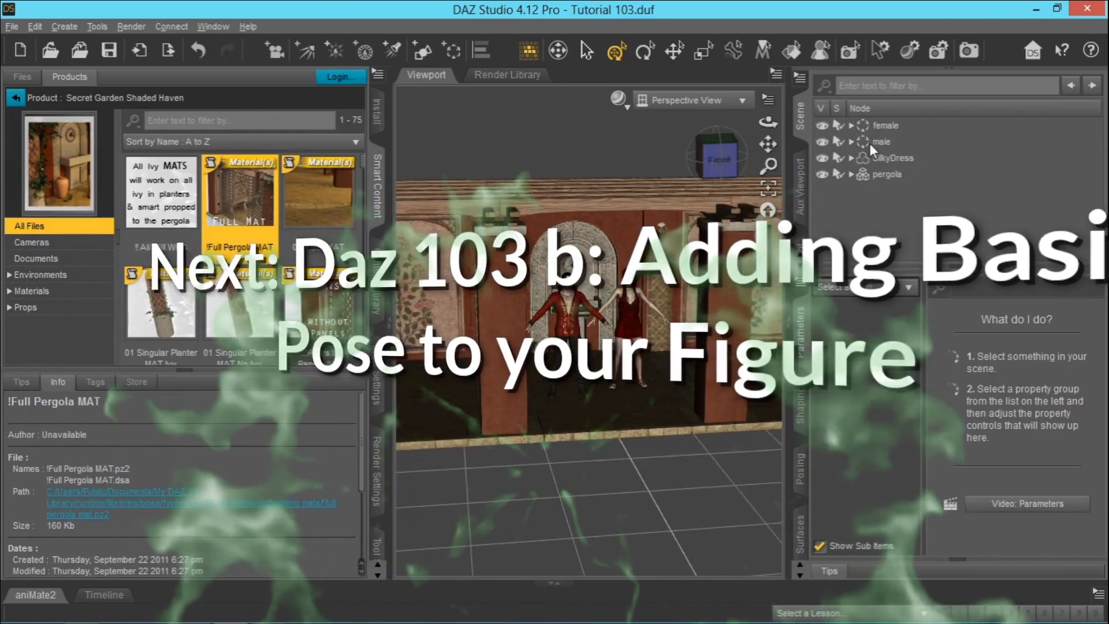
click(868, 144)
click(850, 141)
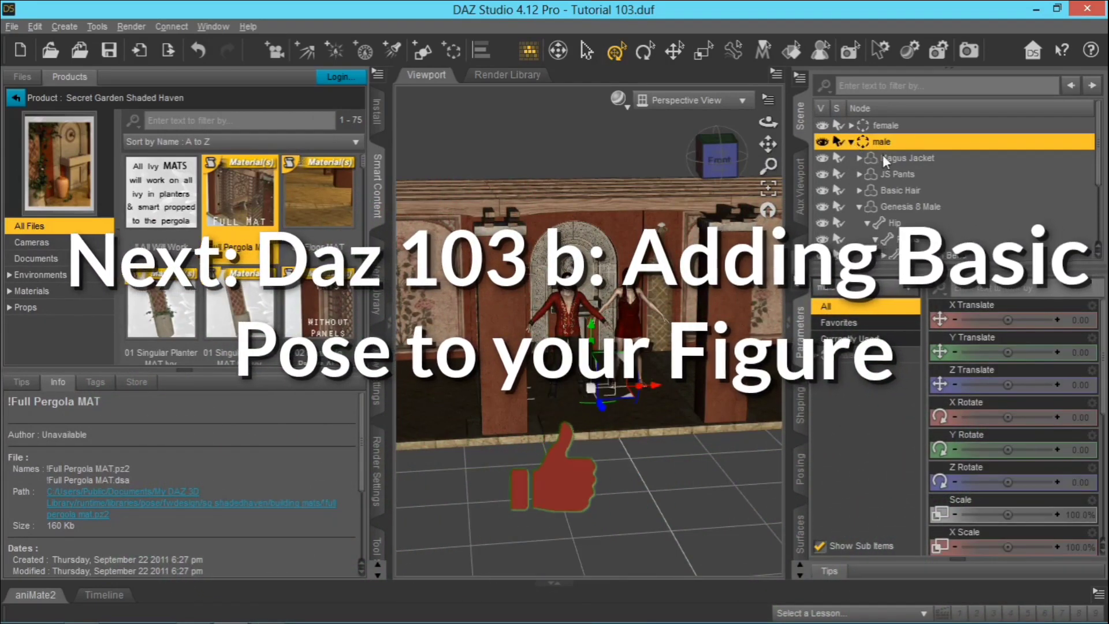
click(893, 207)
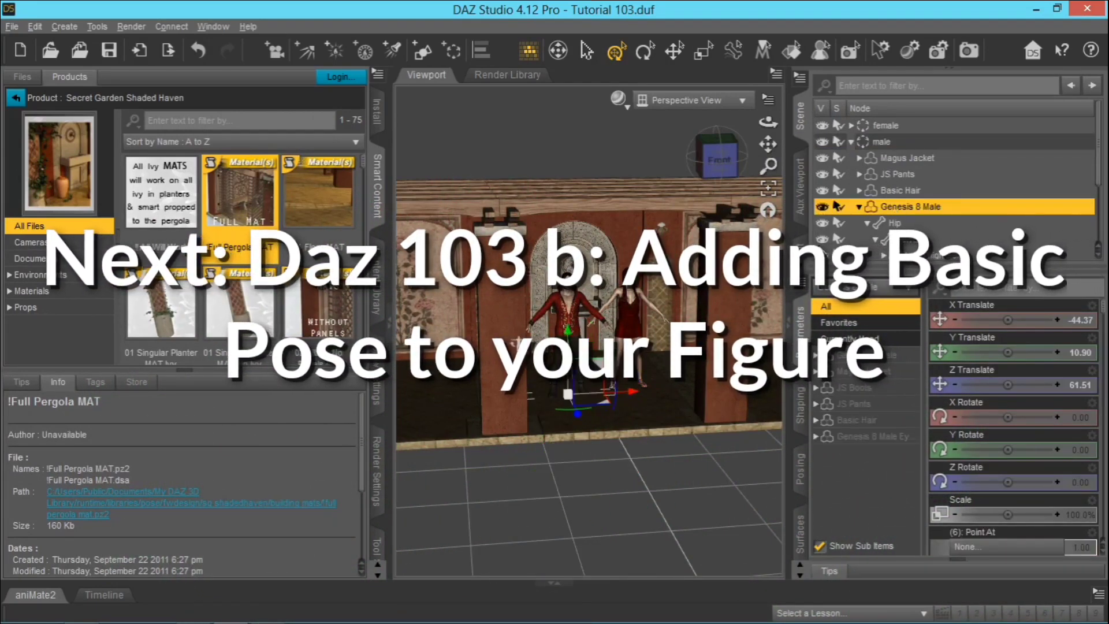
- Return from the Secret Garden Shaded Haven contents to the installed products list and collapse the product details to show all content categories
click(16, 98)
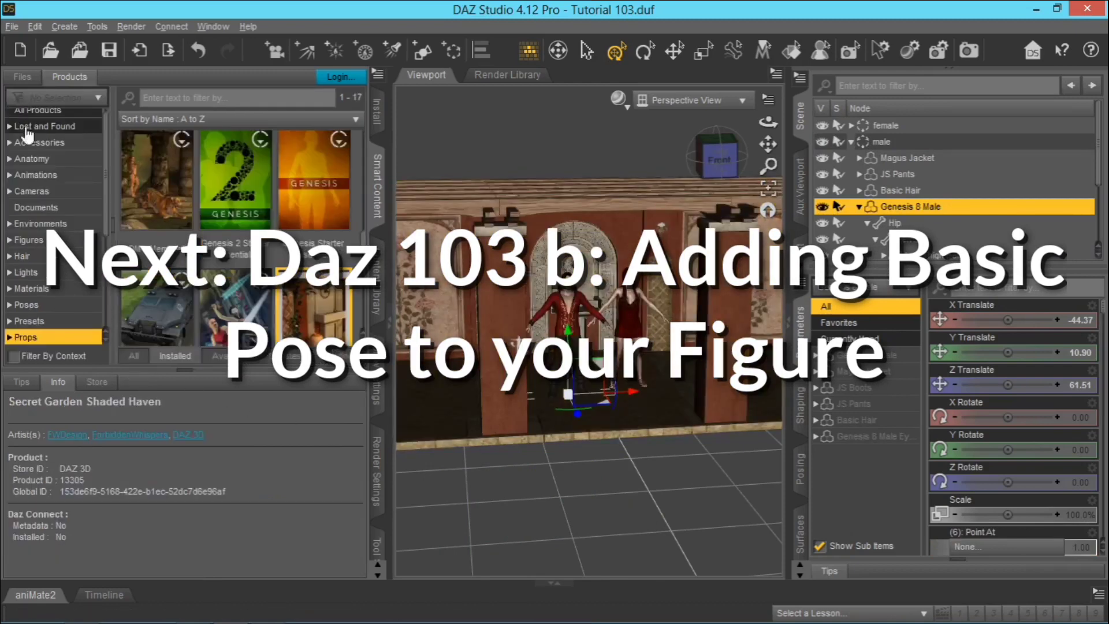
click(184, 371)
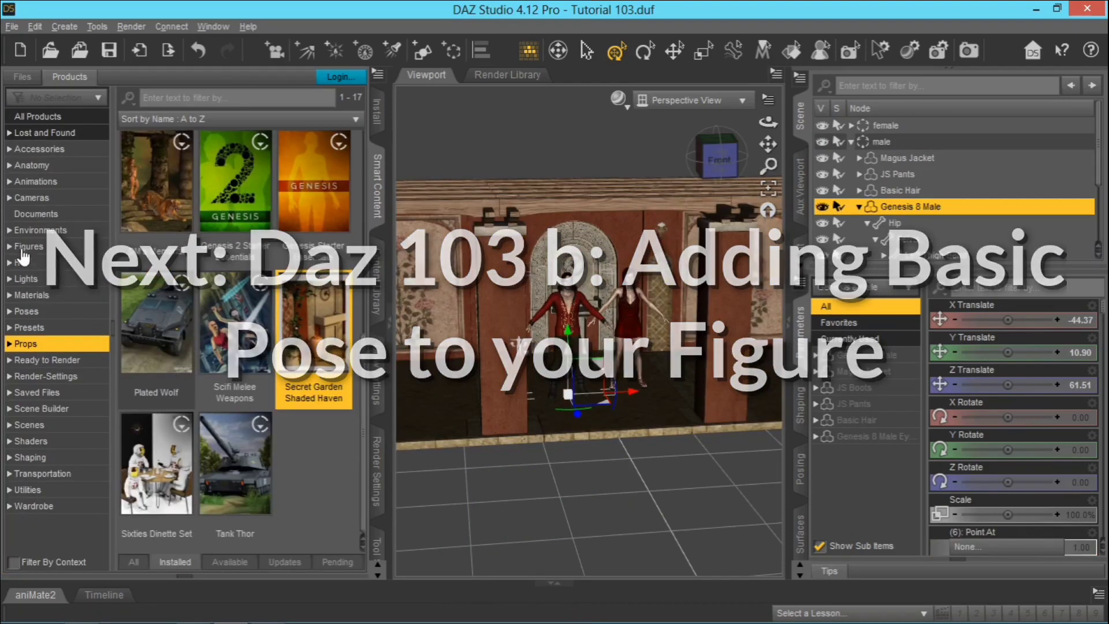